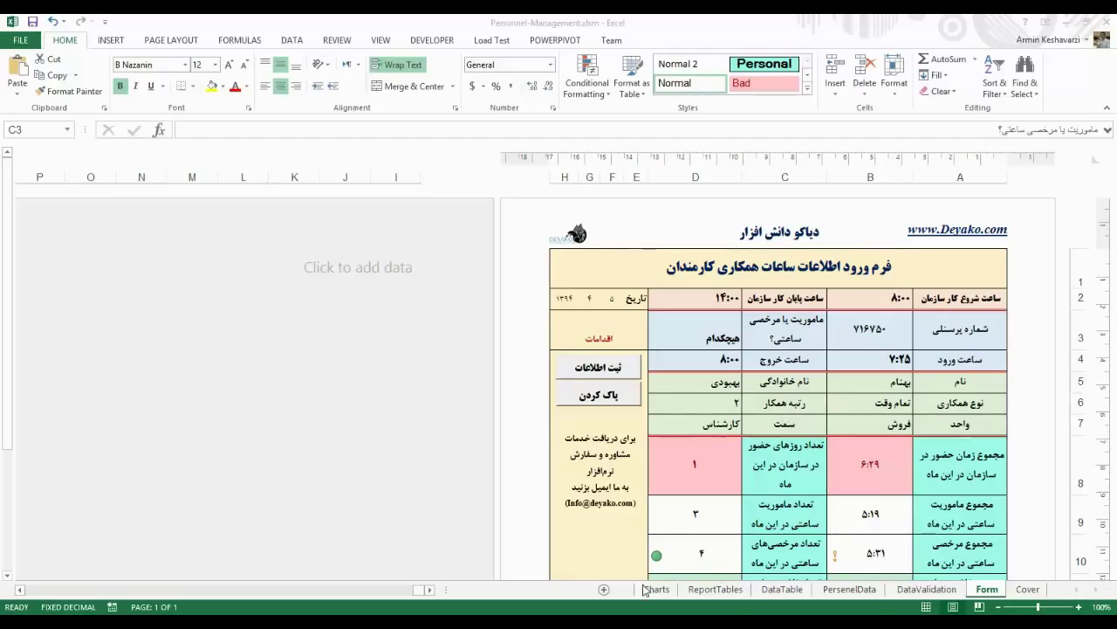
# Step: Switch to the Charts sheet and look over its working-hours line, bar and pie charts
pyautogui.click(651, 590)
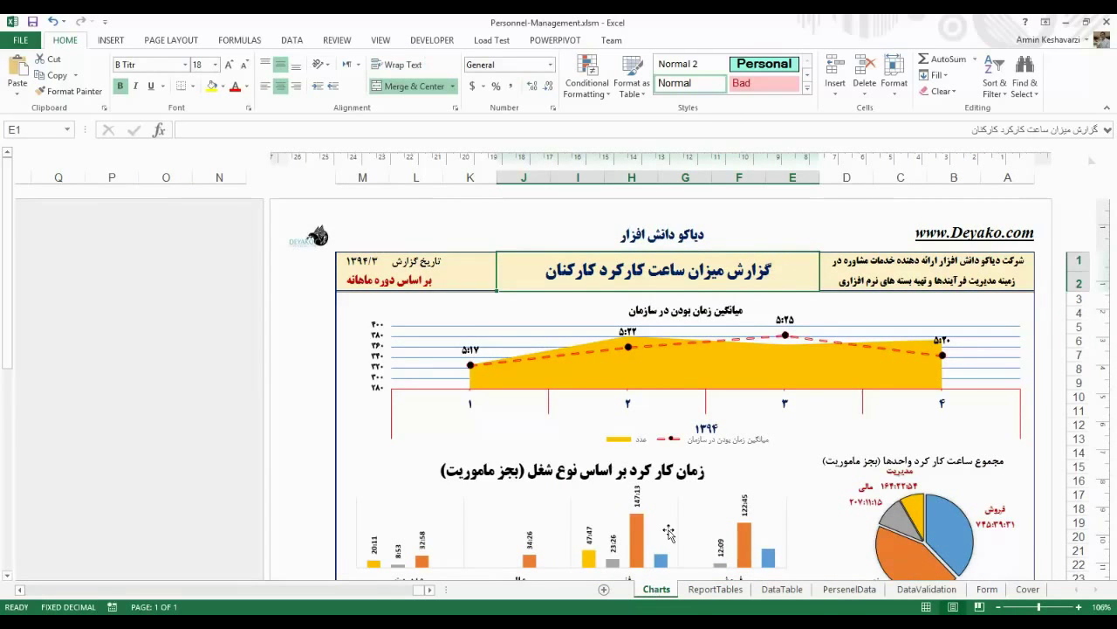
pyautogui.moveTo(3, 275)
pyautogui.mouseDown()
pyautogui.moveTo(40, 347)
pyautogui.moveTo(32, 267)
pyautogui.mouseUp()
pyautogui.click(475, 309)
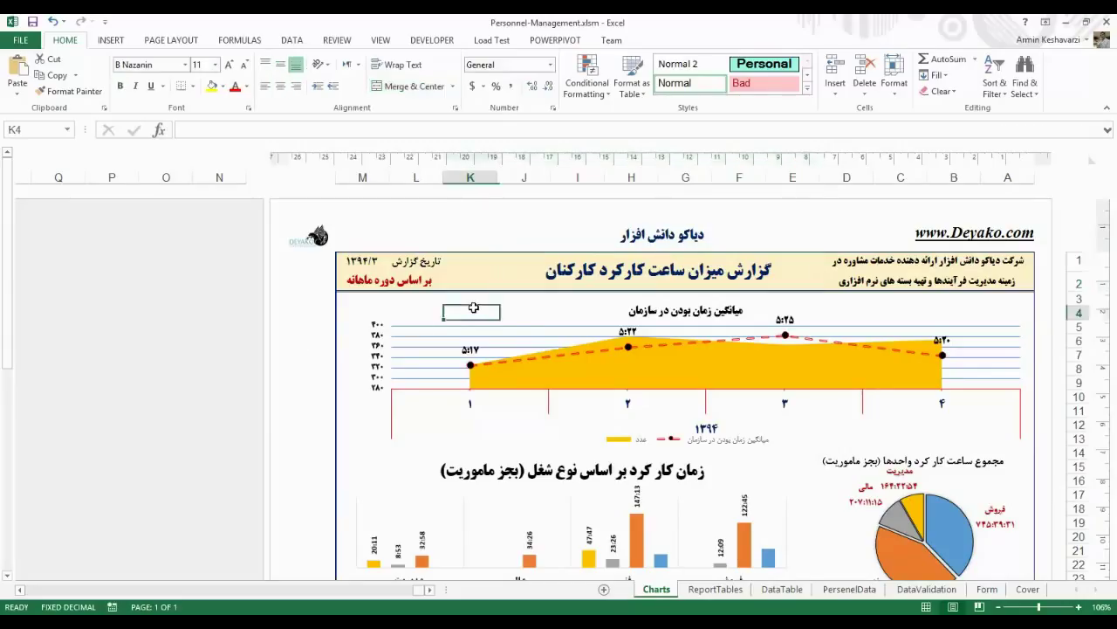
pyautogui.click(367, 305)
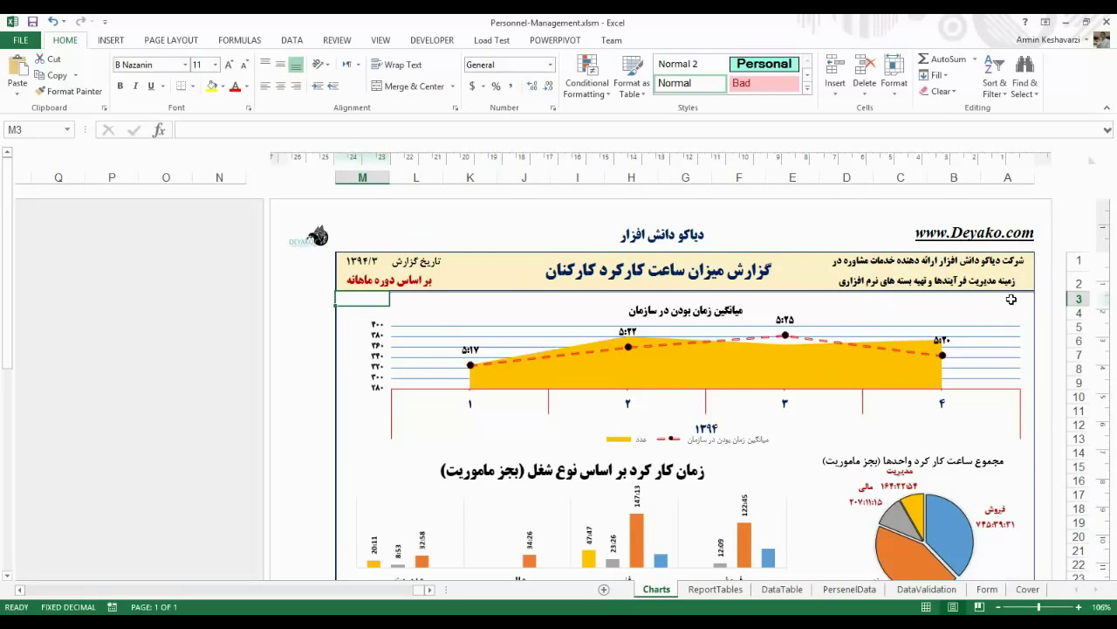
pyautogui.moveTo(1016, 299)
pyautogui.mouseDown()
pyautogui.moveTo(352, 552)
pyautogui.moveTo(370, 555)
pyautogui.mouseUp()
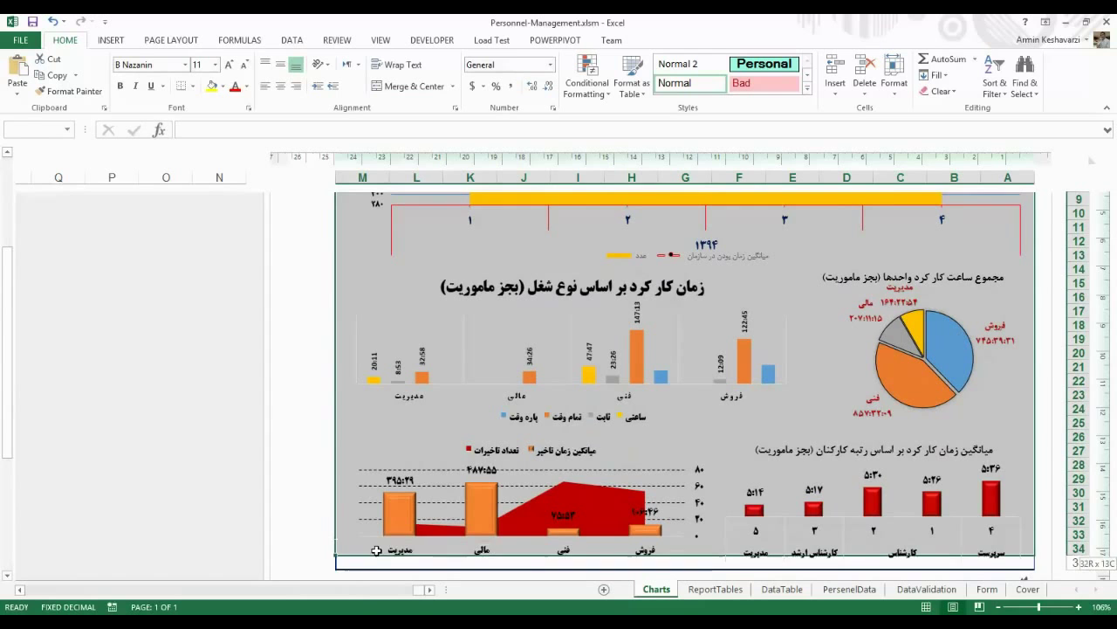
pyautogui.click(356, 265)
pyautogui.click(361, 243)
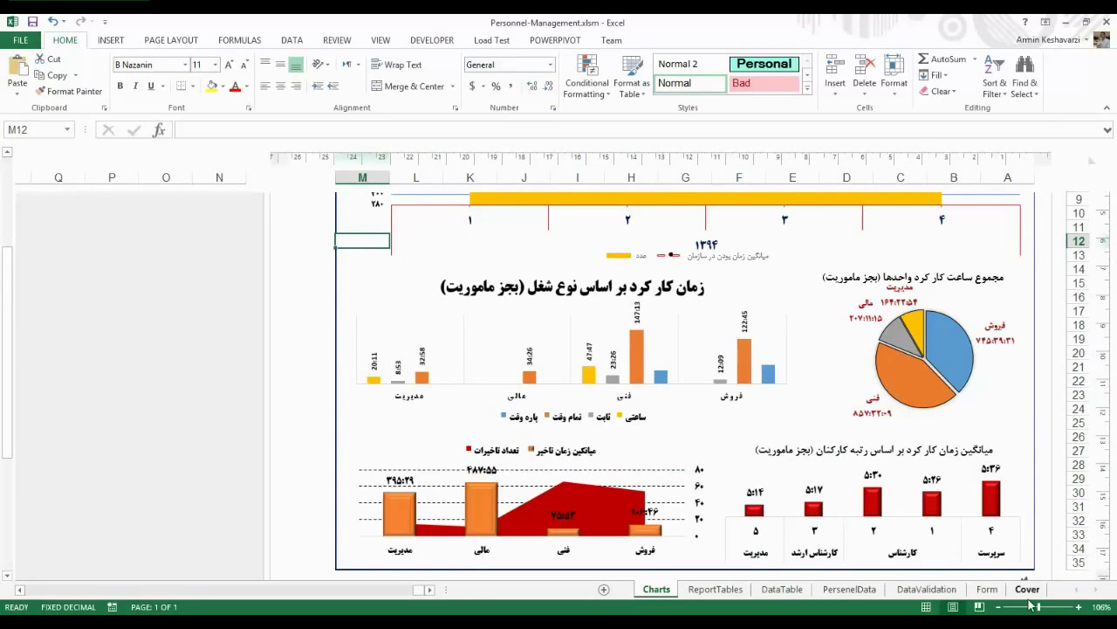
# Step: Uncheck Developer under Main Tabs on the Customize Ribbon page of Excel Options and confirm
pyautogui.click(419, 40)
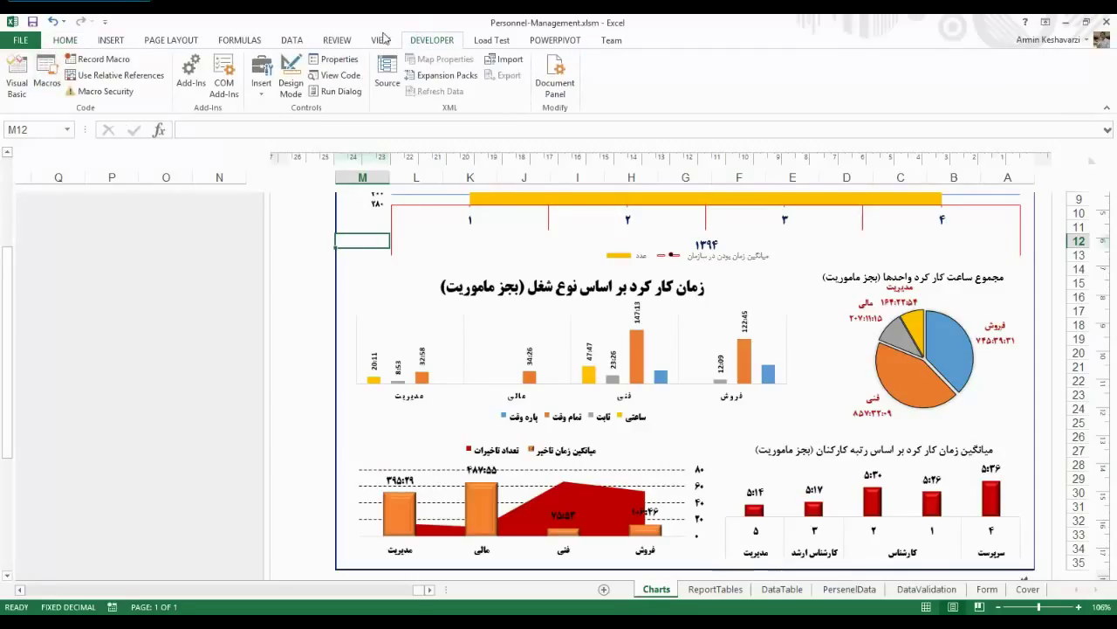
pyautogui.click(382, 39)
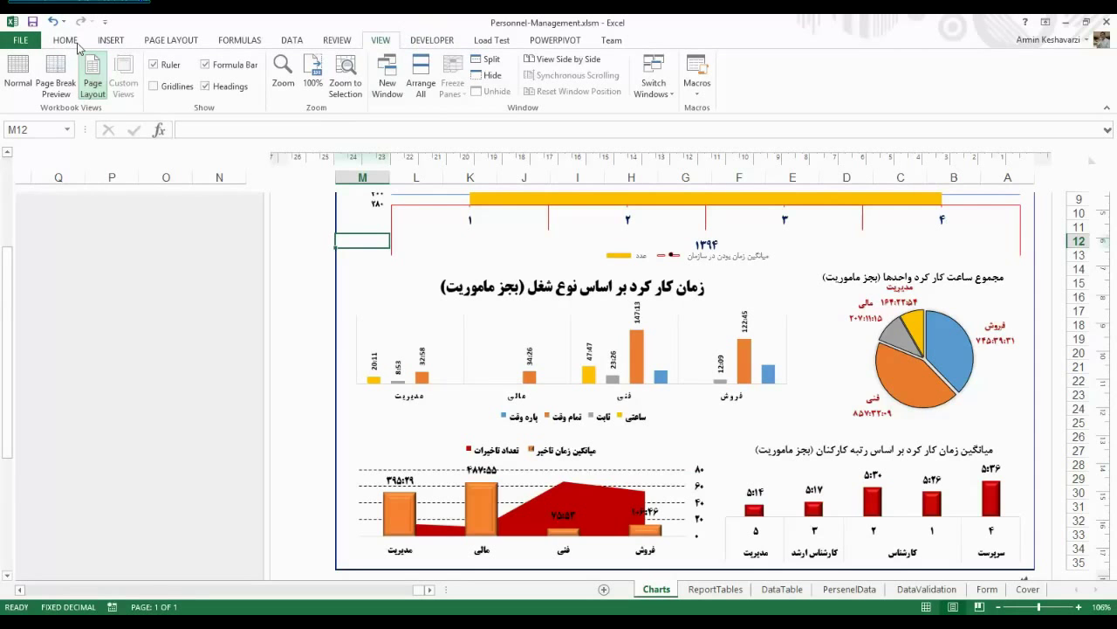
pyautogui.click(65, 39)
pyautogui.click(20, 40)
pyautogui.click(46, 353)
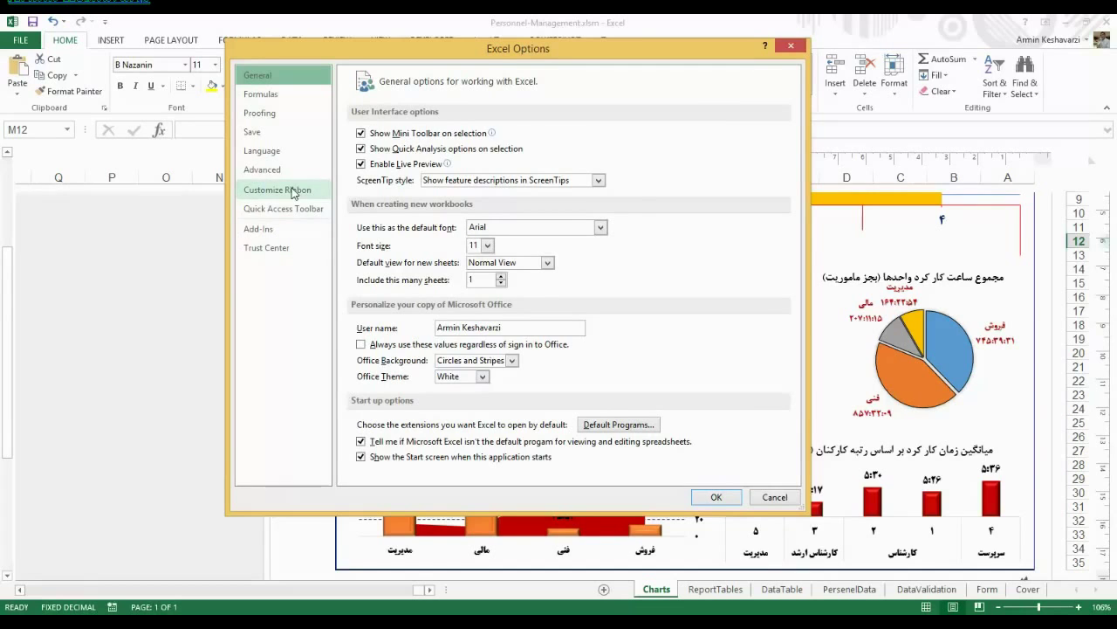
pyautogui.click(302, 192)
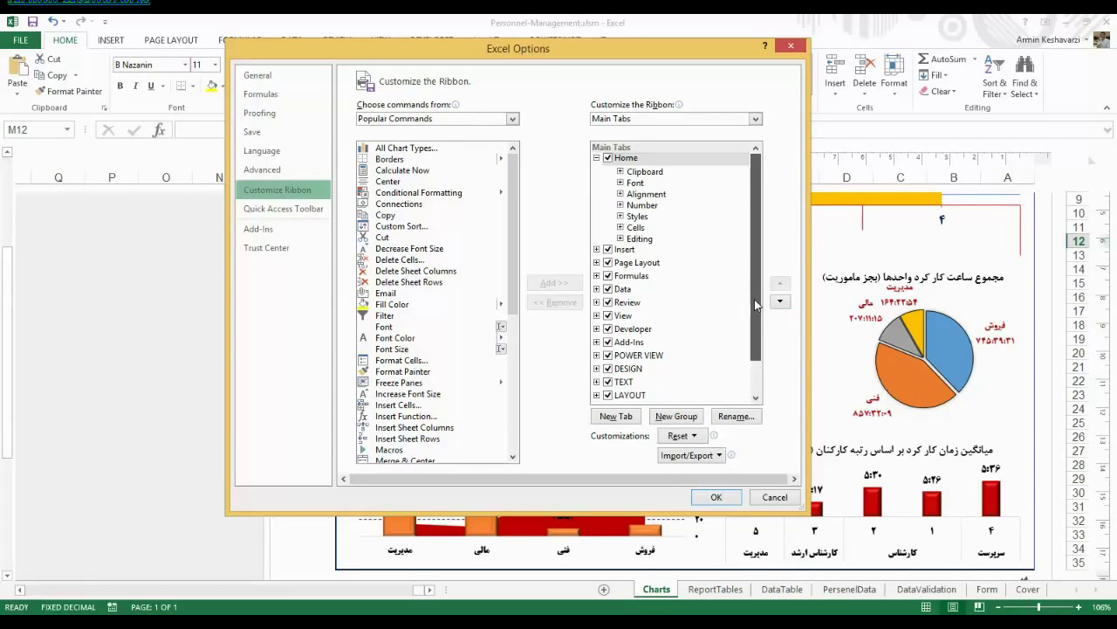
pyautogui.scroll(-1, 754, 299)
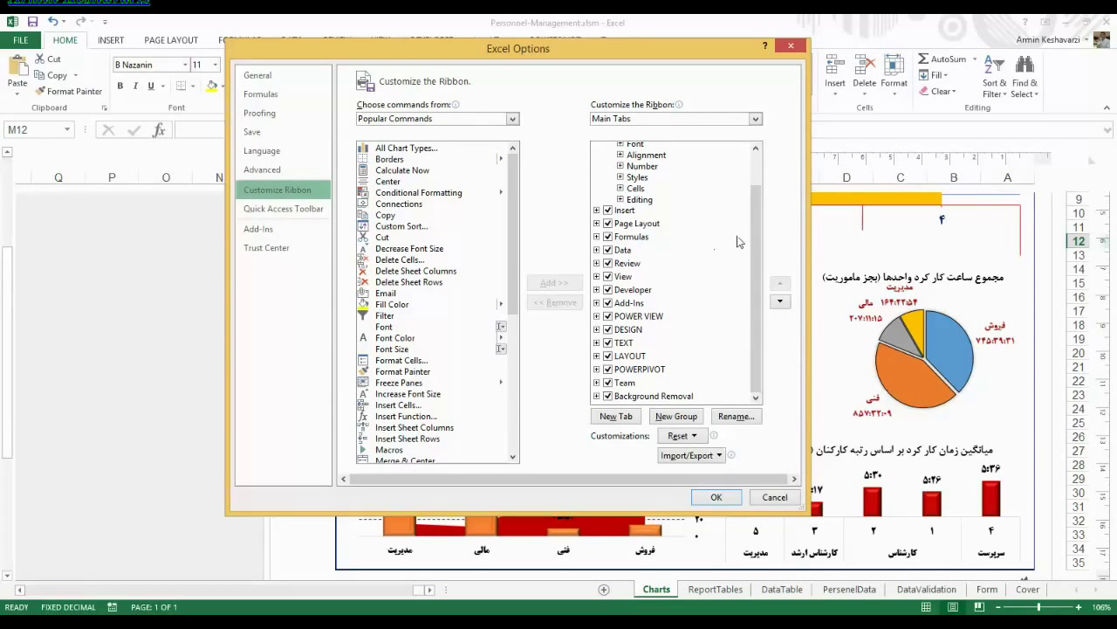
pyautogui.scroll(1, 754, 192)
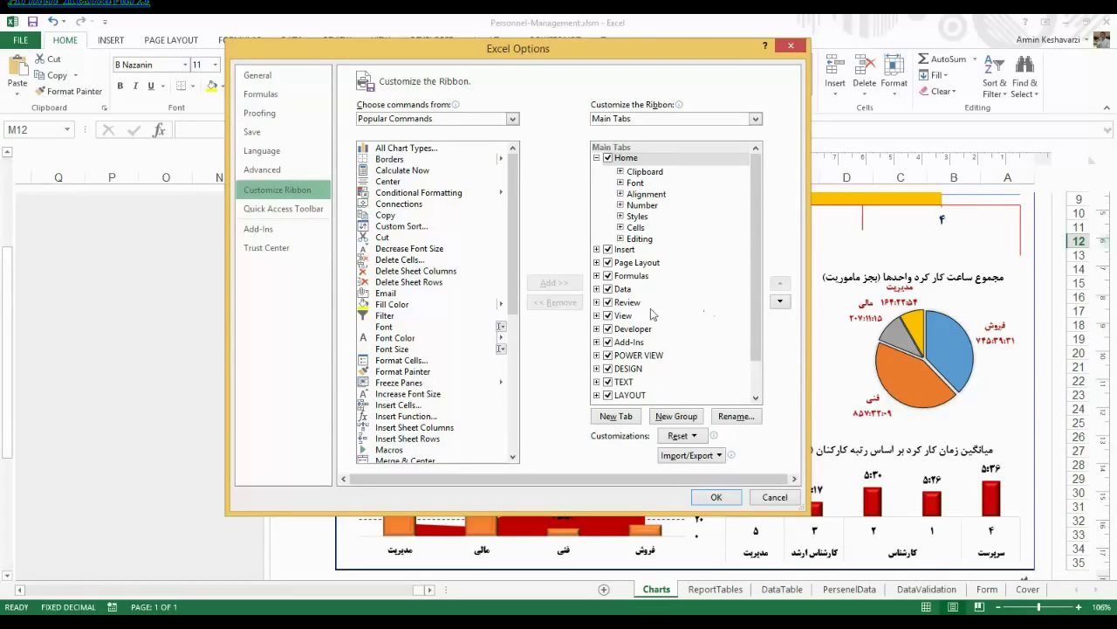
pyautogui.click(607, 328)
pyautogui.click(714, 495)
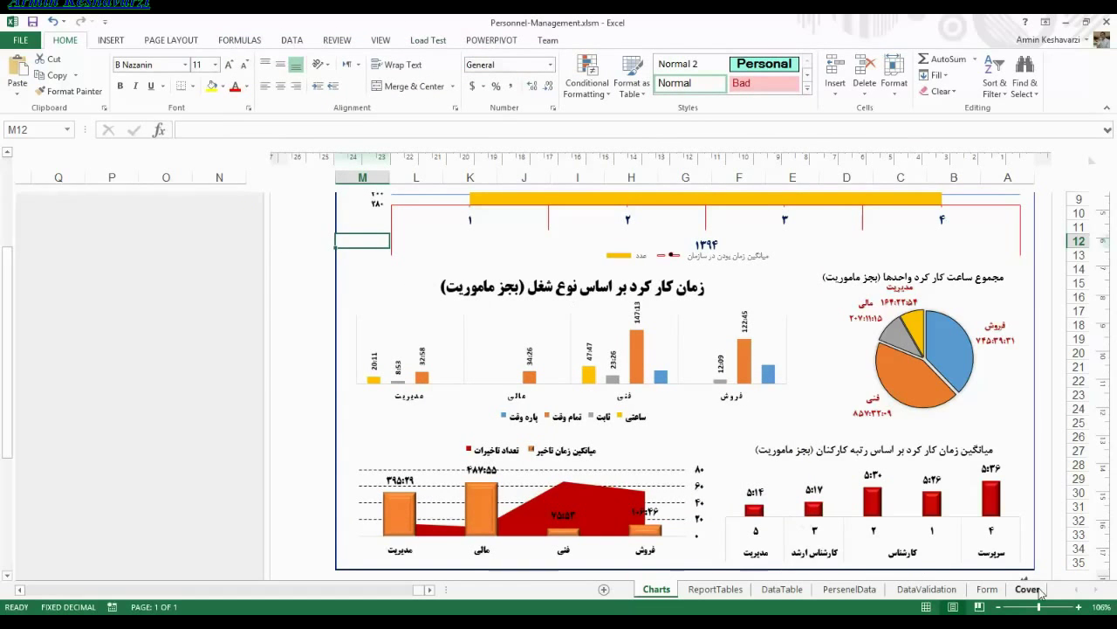
# Step: On the Form sheet select the entry fields B3:D4, then go to the DataTable sheet
pyautogui.click(991, 589)
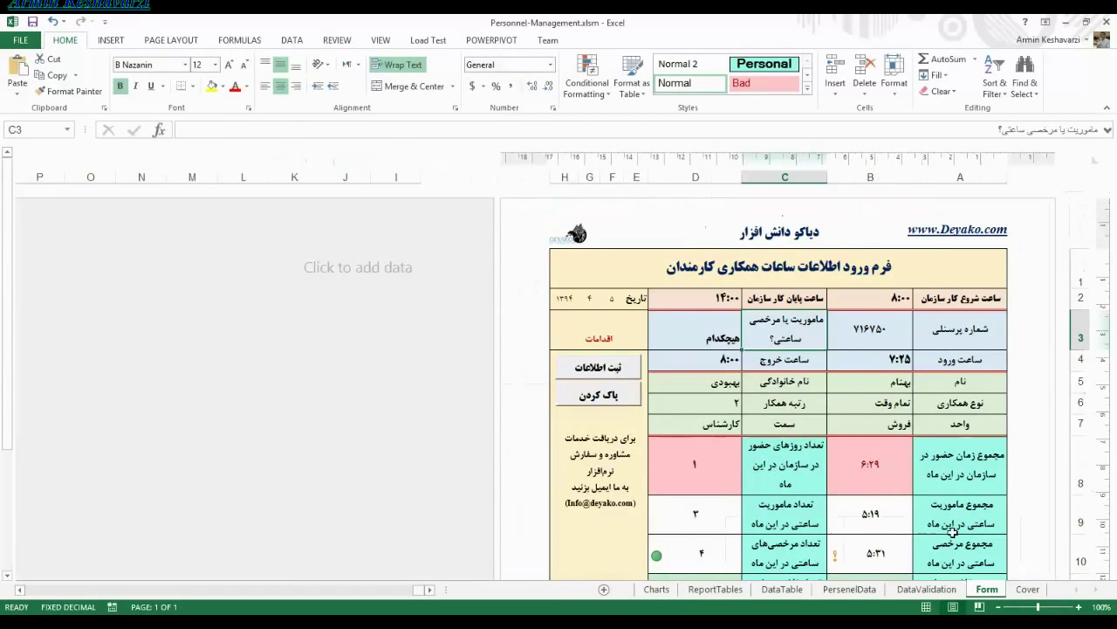
pyautogui.click(847, 328)
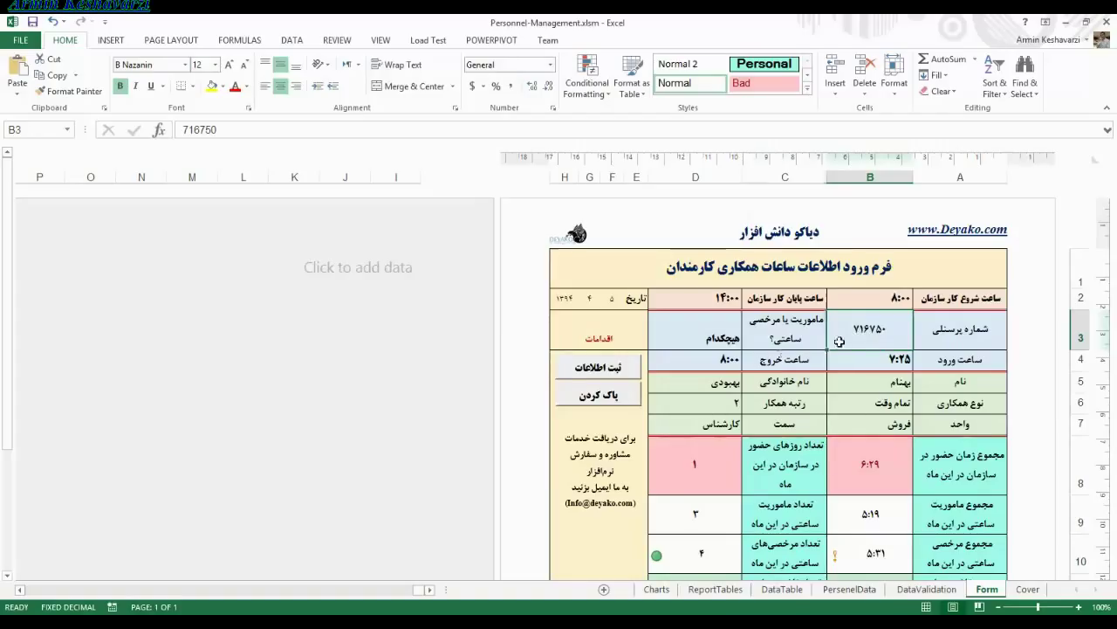
pyautogui.moveTo(839, 341); pyautogui.dragTo(698, 360)
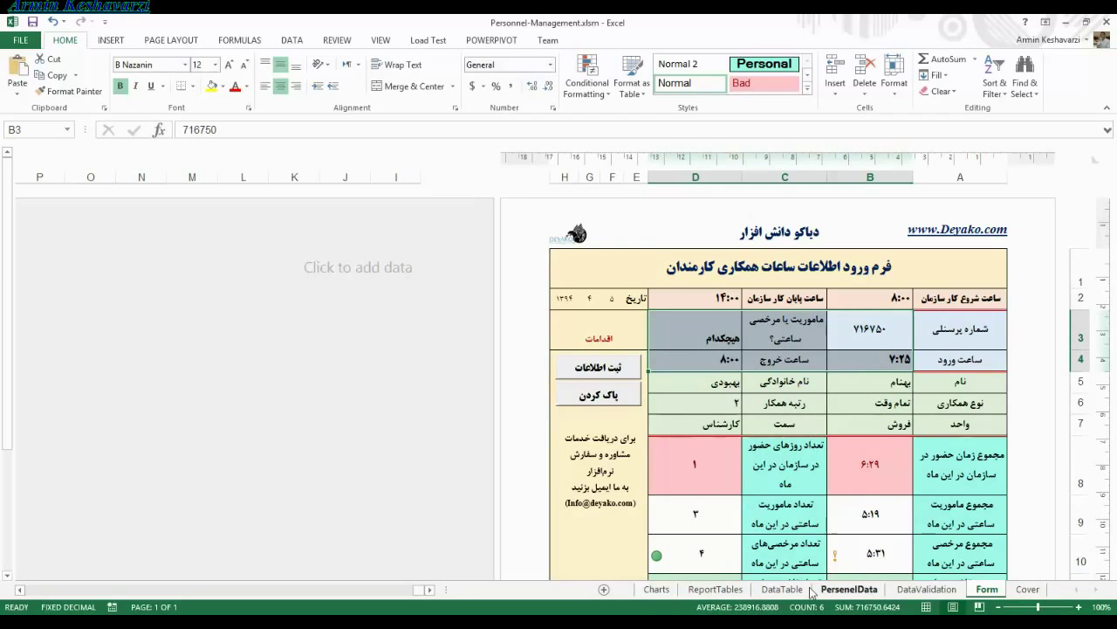
pyautogui.click(782, 589)
pyautogui.click(947, 317)
pyautogui.click(893, 336)
pyautogui.click(659, 334)
pyautogui.click(328, 334)
pyautogui.click(225, 335)
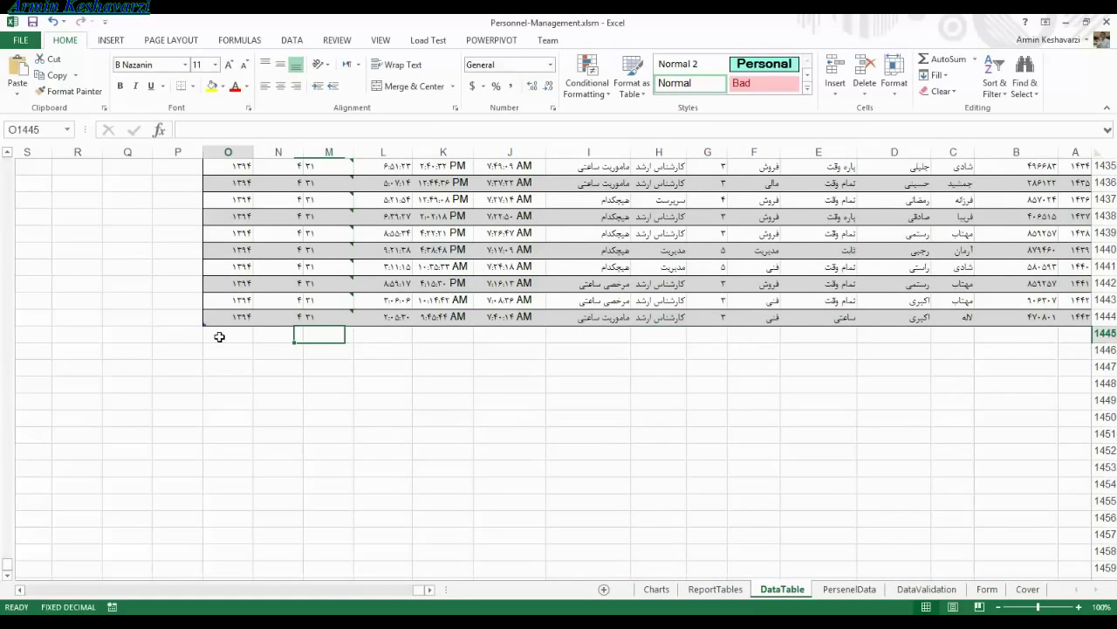
pyautogui.click(1076, 334)
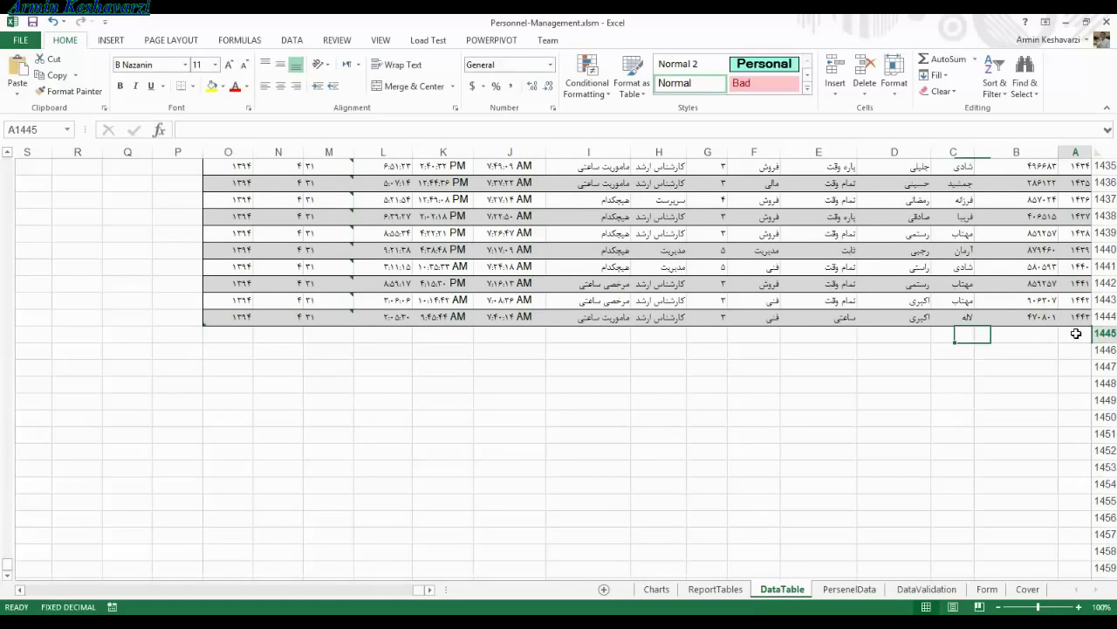
pyautogui.click(996, 331)
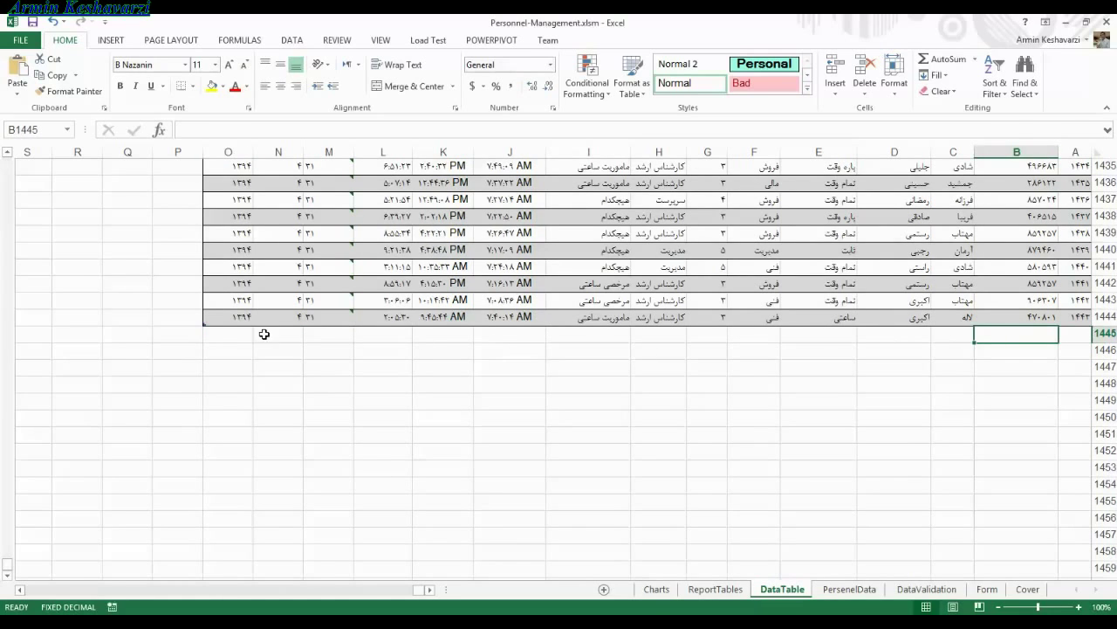
pyautogui.click(229, 333)
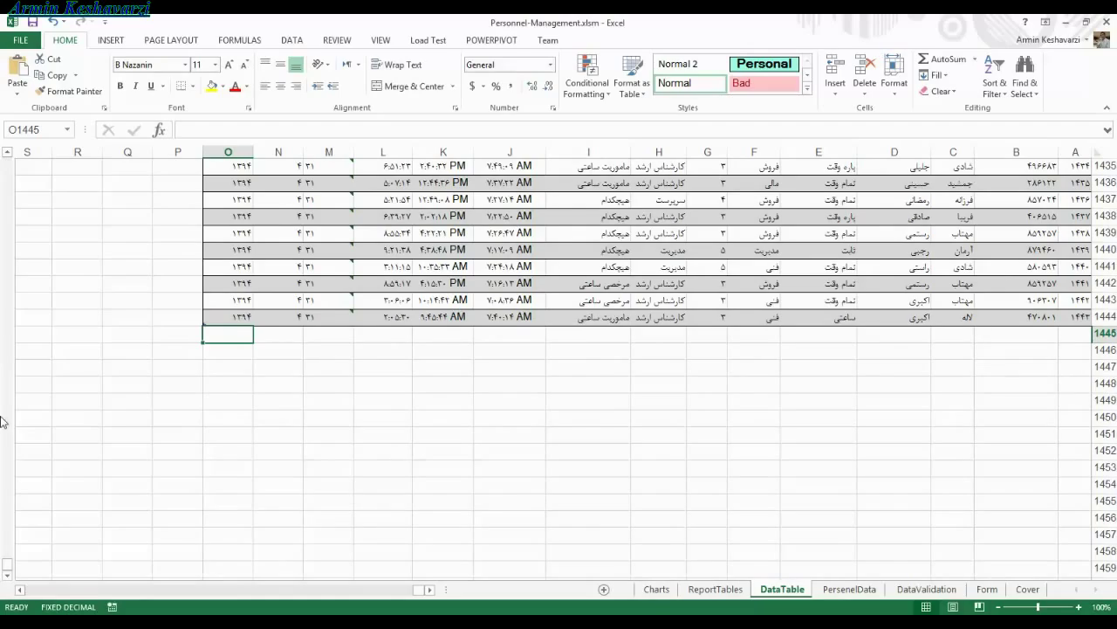
pyautogui.moveTo(9, 569)
pyautogui.mouseDown()
pyautogui.moveTo(19, 292)
pyautogui.moveTo(18, 567)
pyautogui.mouseUp()
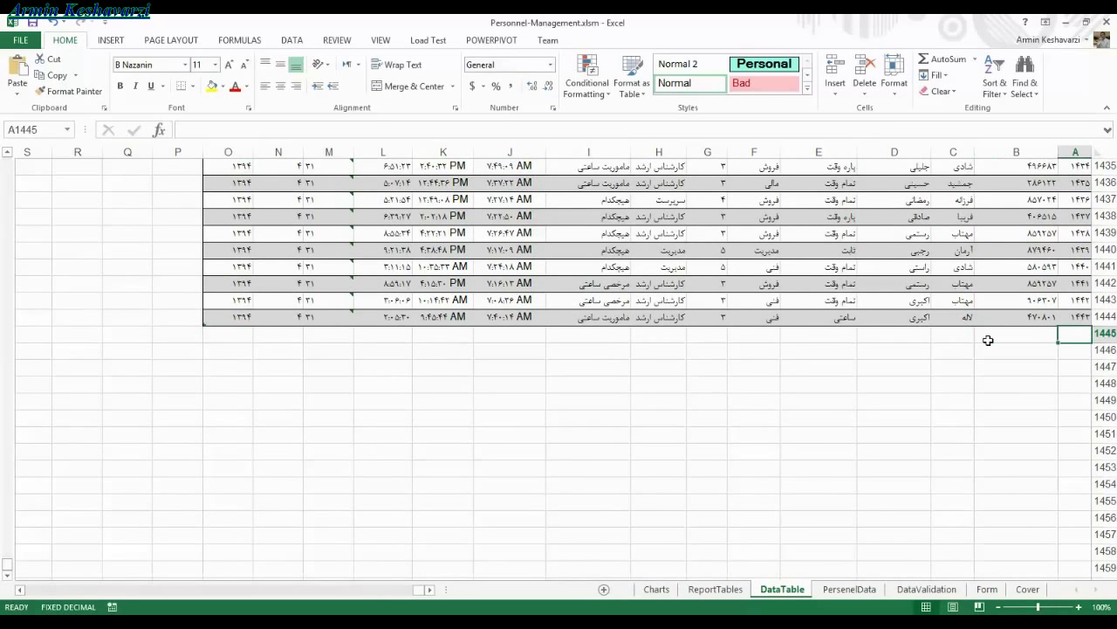
pyautogui.click(988, 339)
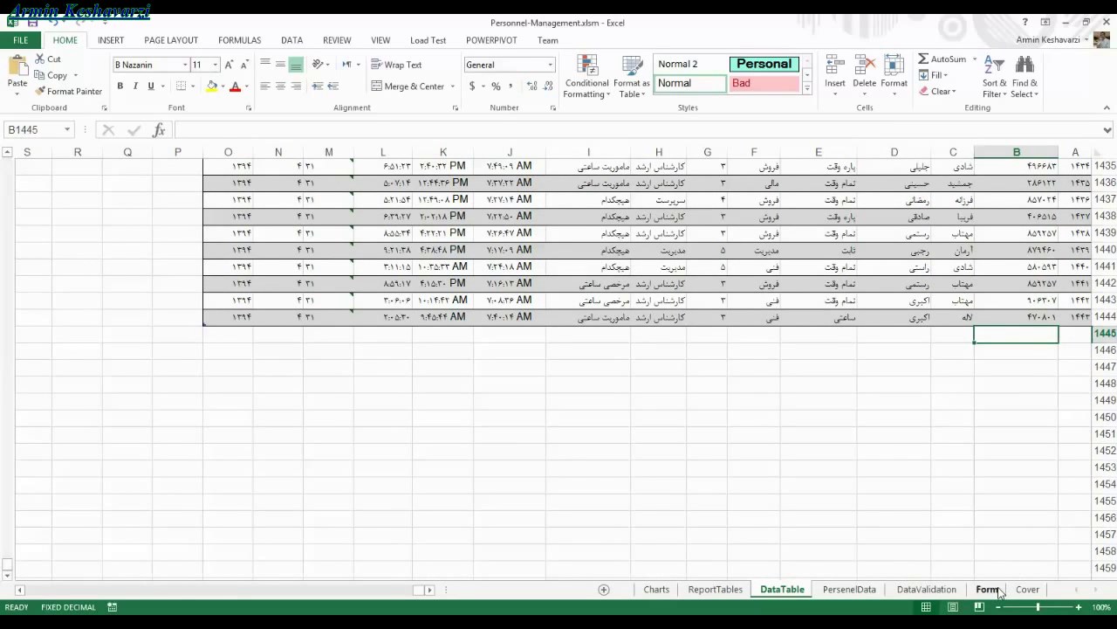
pyautogui.click(989, 589)
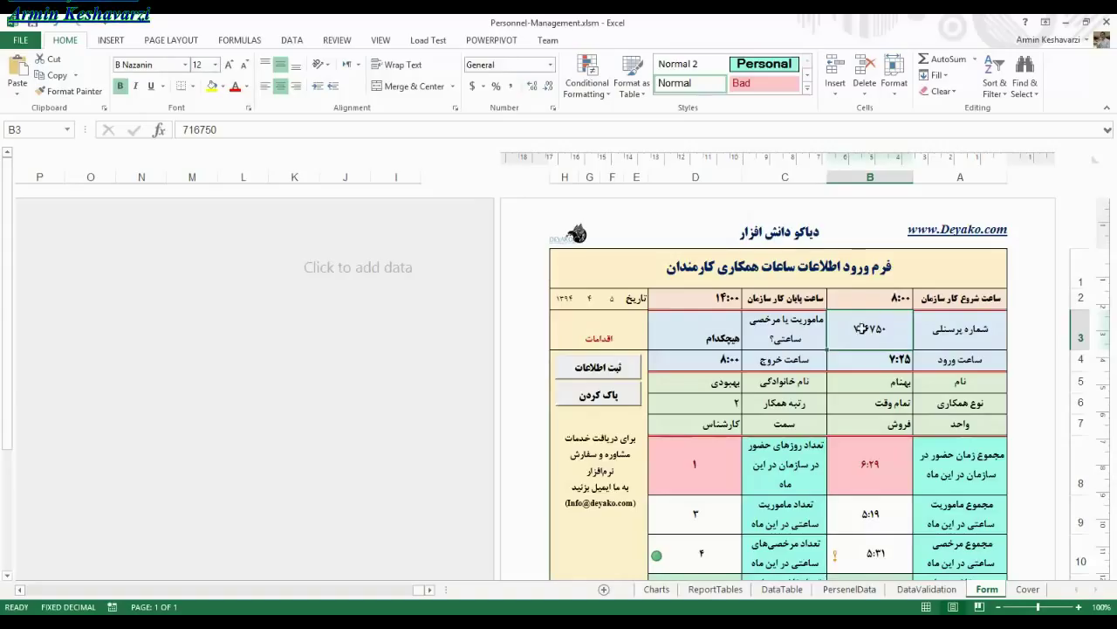
pyautogui.click(700, 322)
pyautogui.click(698, 360)
pyautogui.click(864, 330)
pyautogui.click(866, 363)
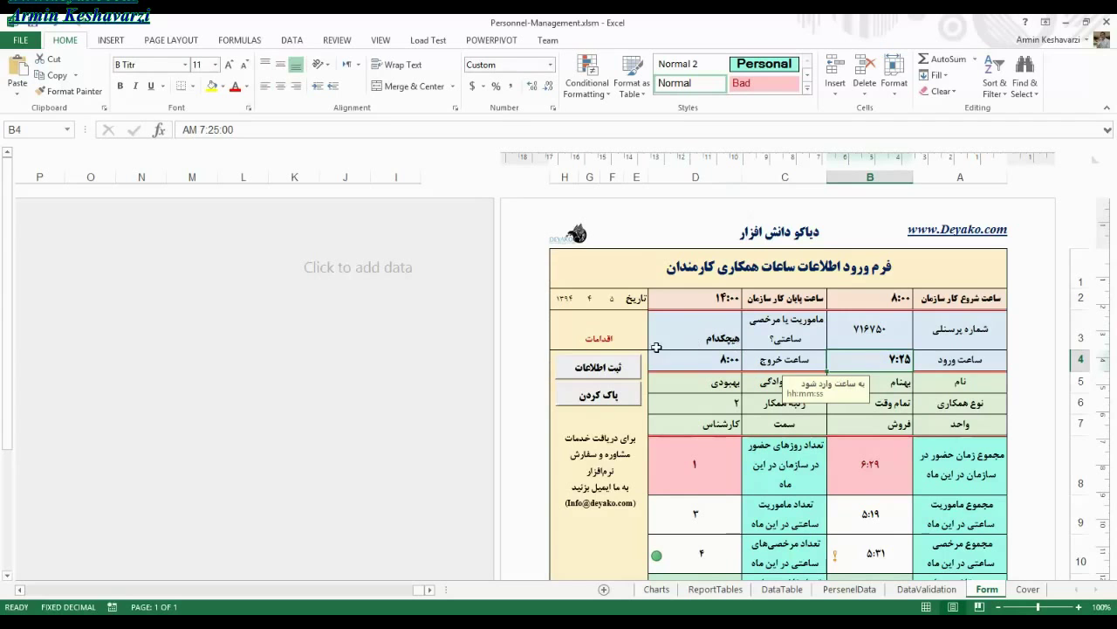
pyautogui.click(770, 590)
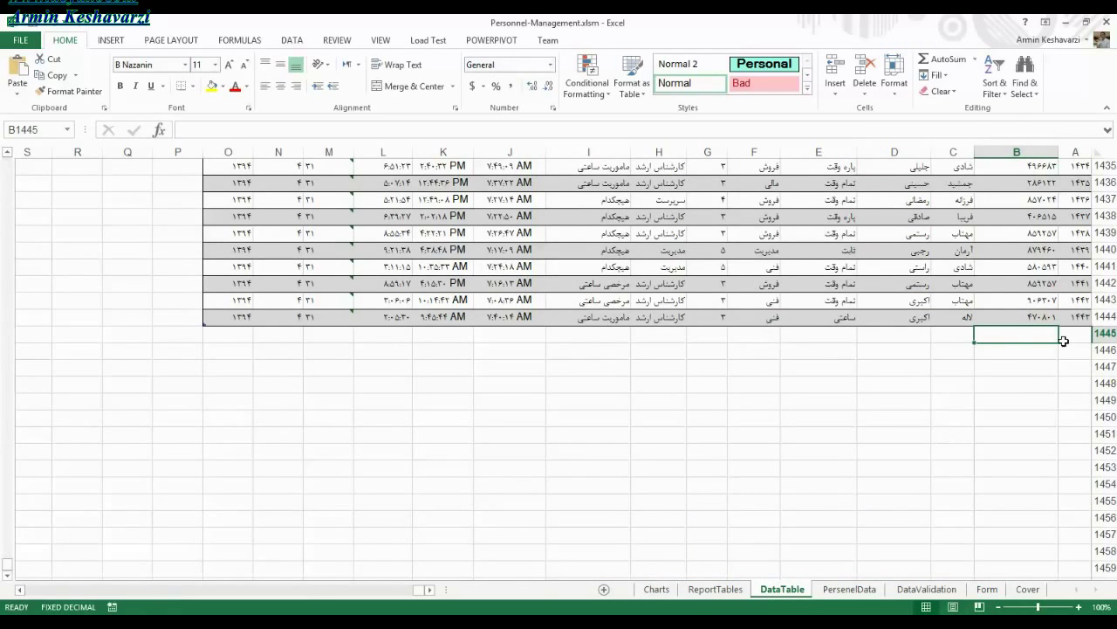
pyautogui.moveTo(1064, 341); pyautogui.dragTo(224, 329)
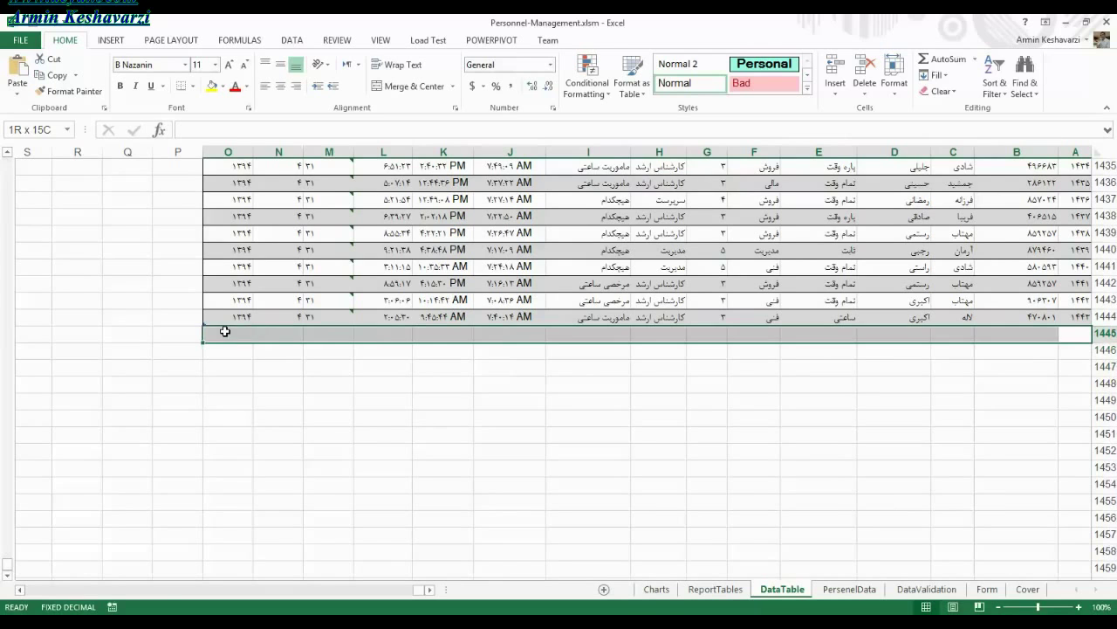
pyautogui.click(986, 589)
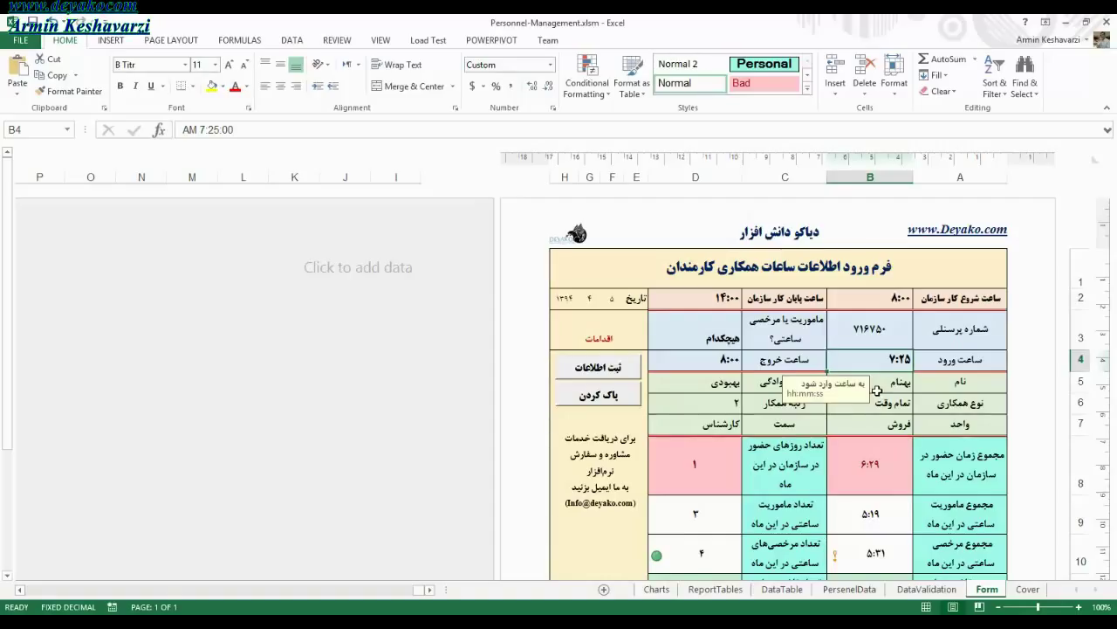
pyautogui.click(887, 329)
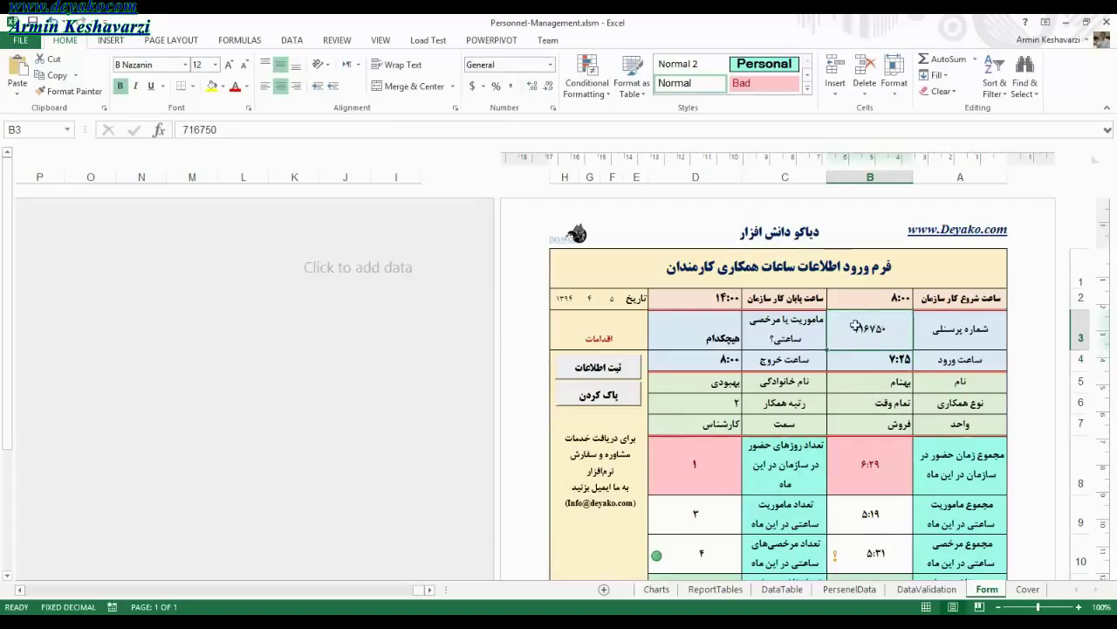
pyautogui.click(726, 363)
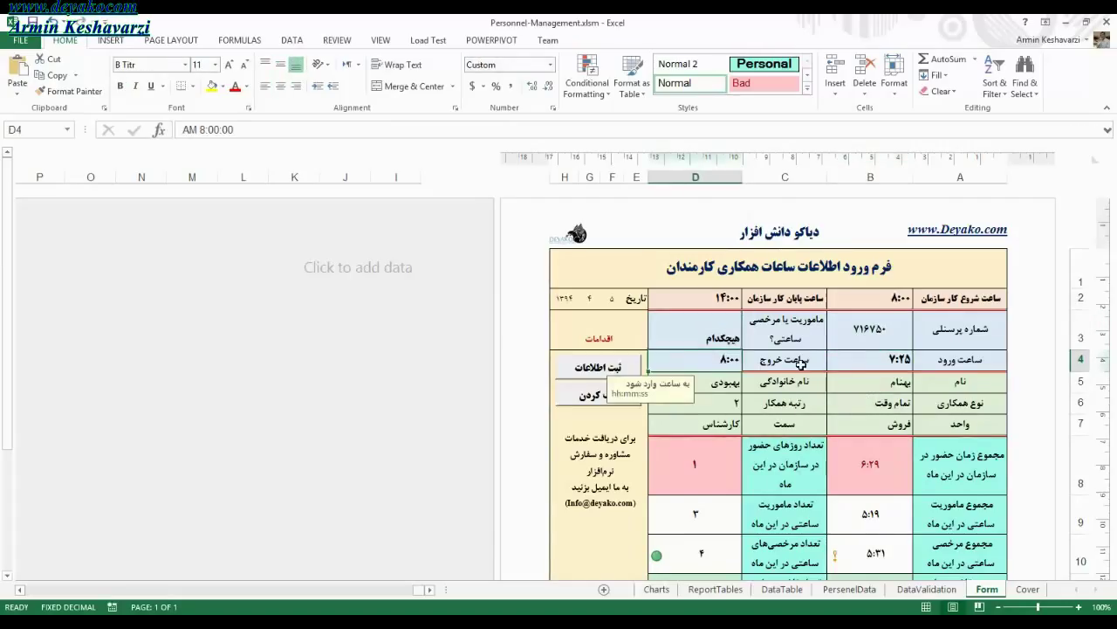
pyautogui.click(862, 369)
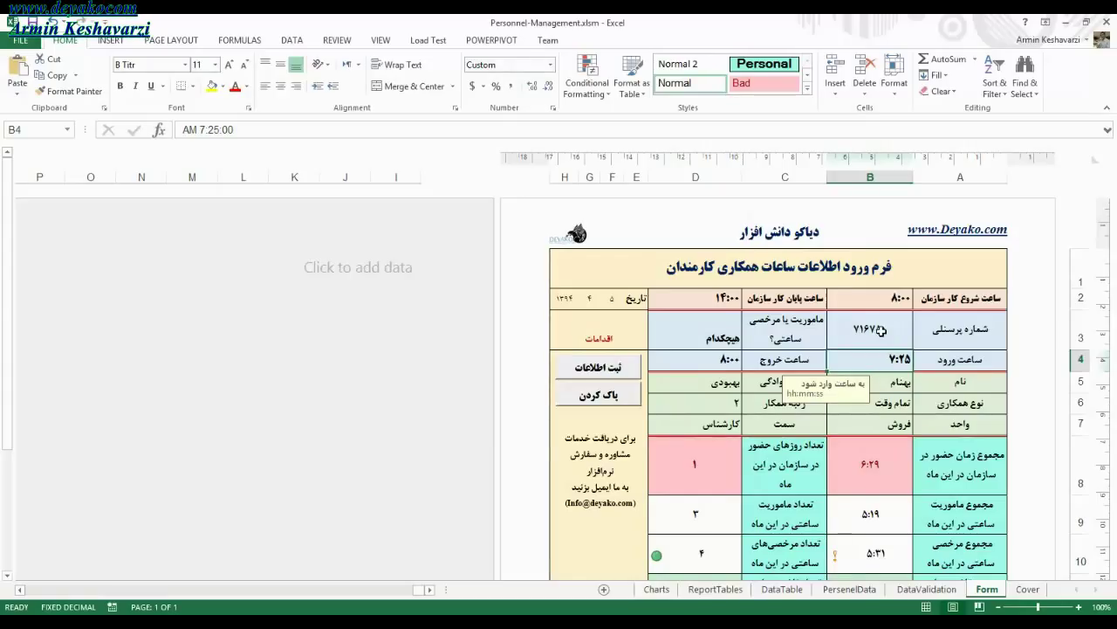
pyautogui.click(882, 331)
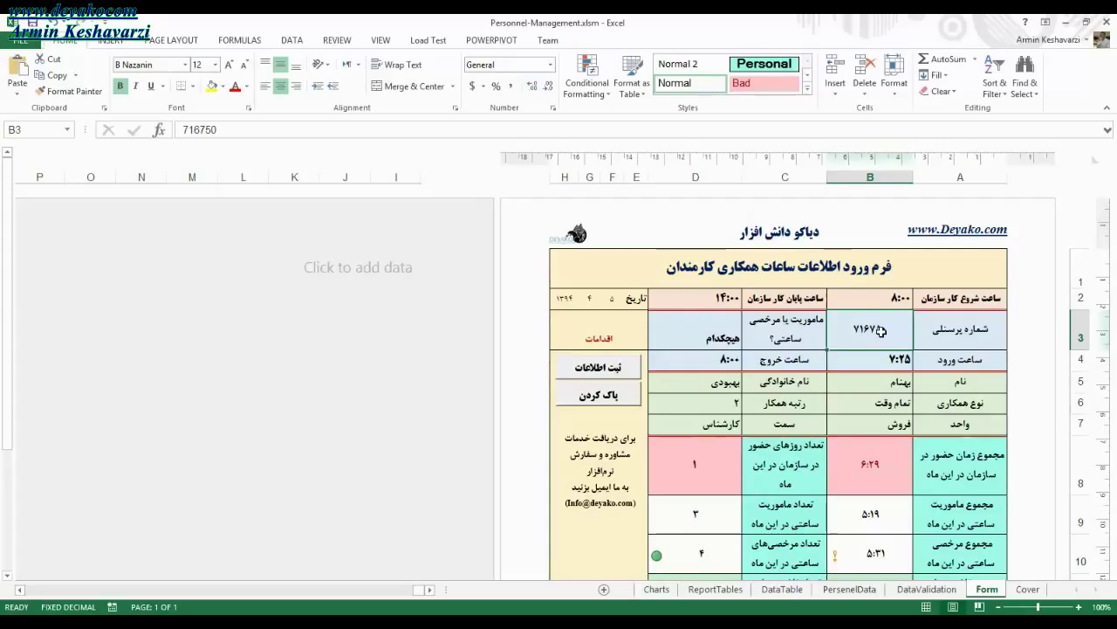
pyautogui.click(891, 353)
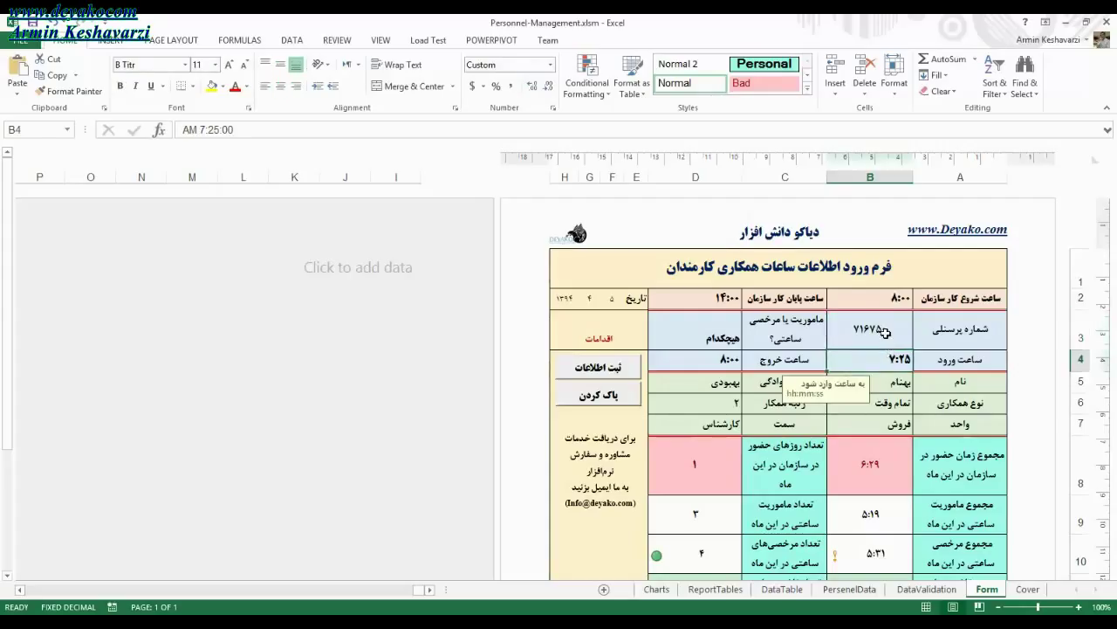
pyautogui.moveTo(873, 331); pyautogui.dragTo(870, 356)
pyautogui.click(698, 317)
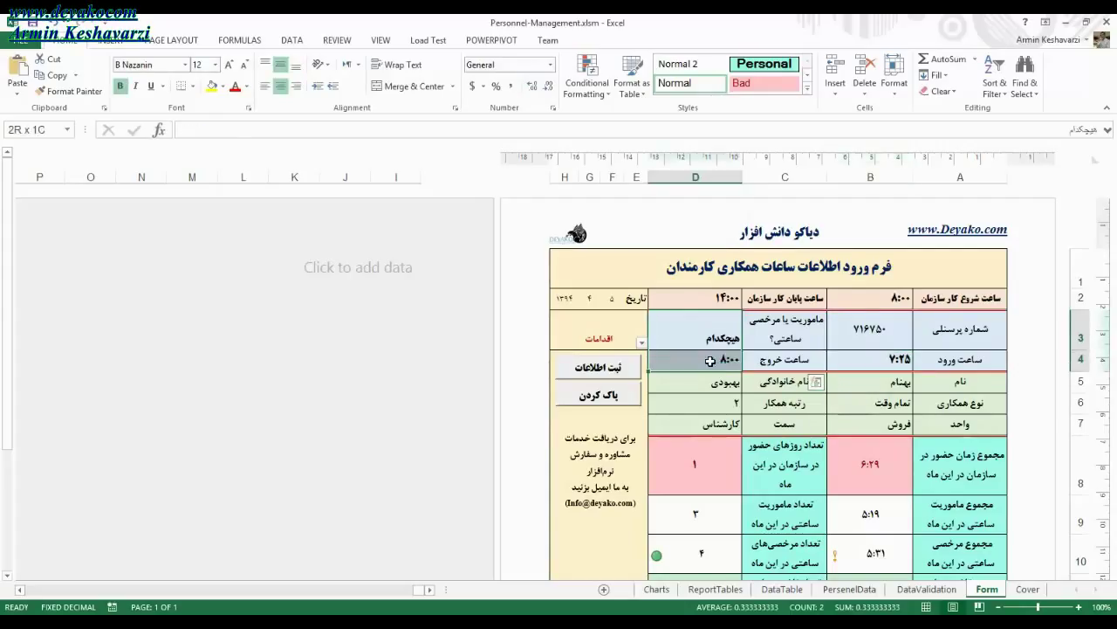
pyautogui.click(874, 328)
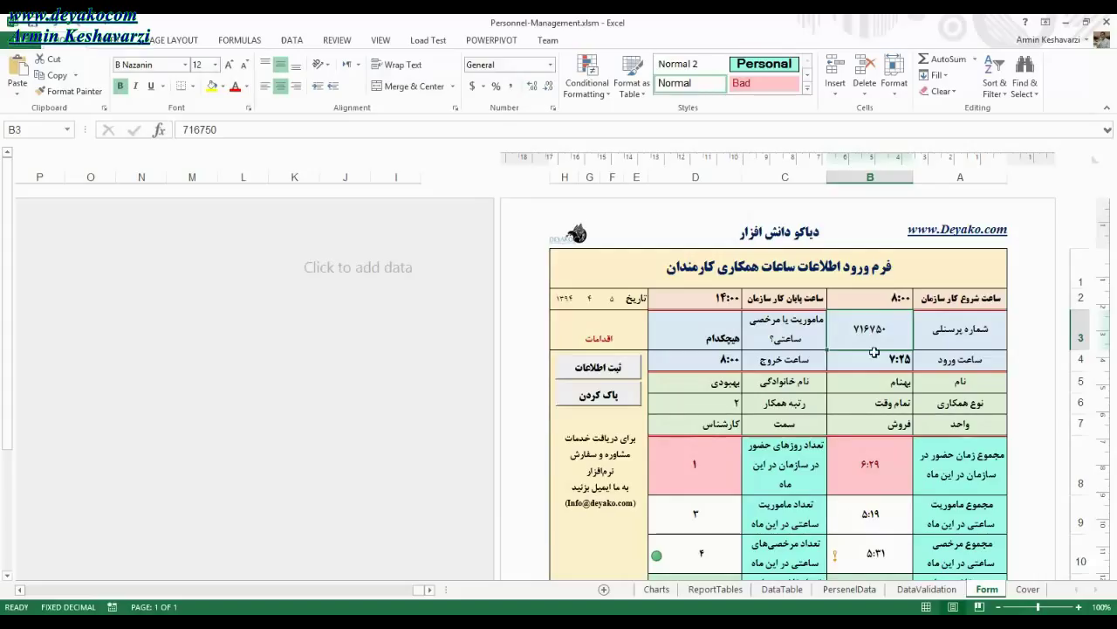
pyautogui.click(879, 359)
pyautogui.press('Down')
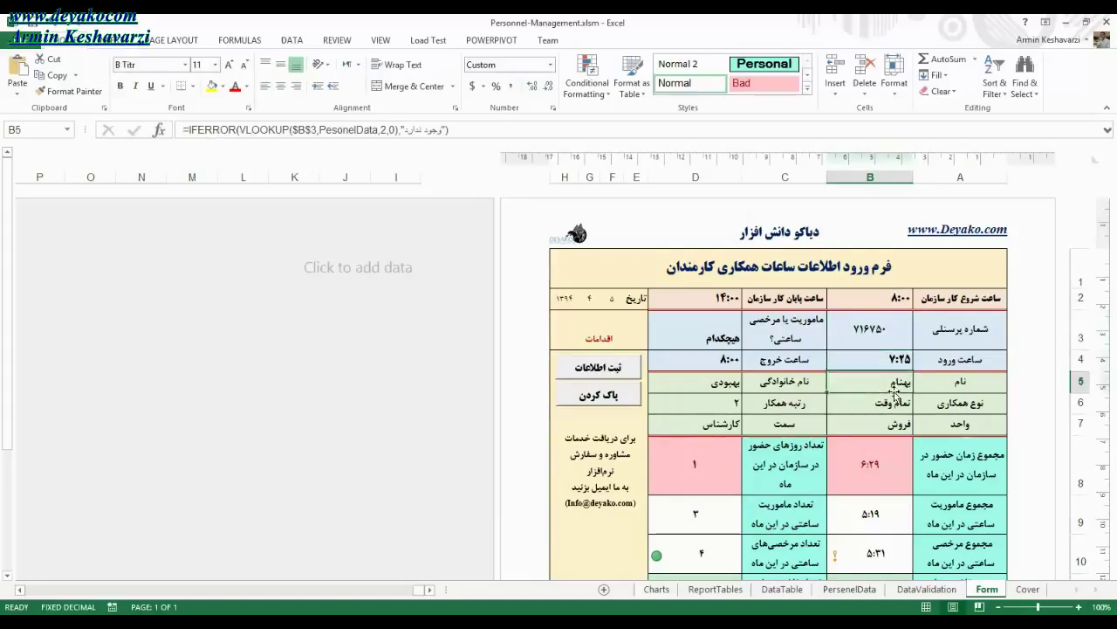
pyautogui.press('Down')
pyautogui.press('Down')
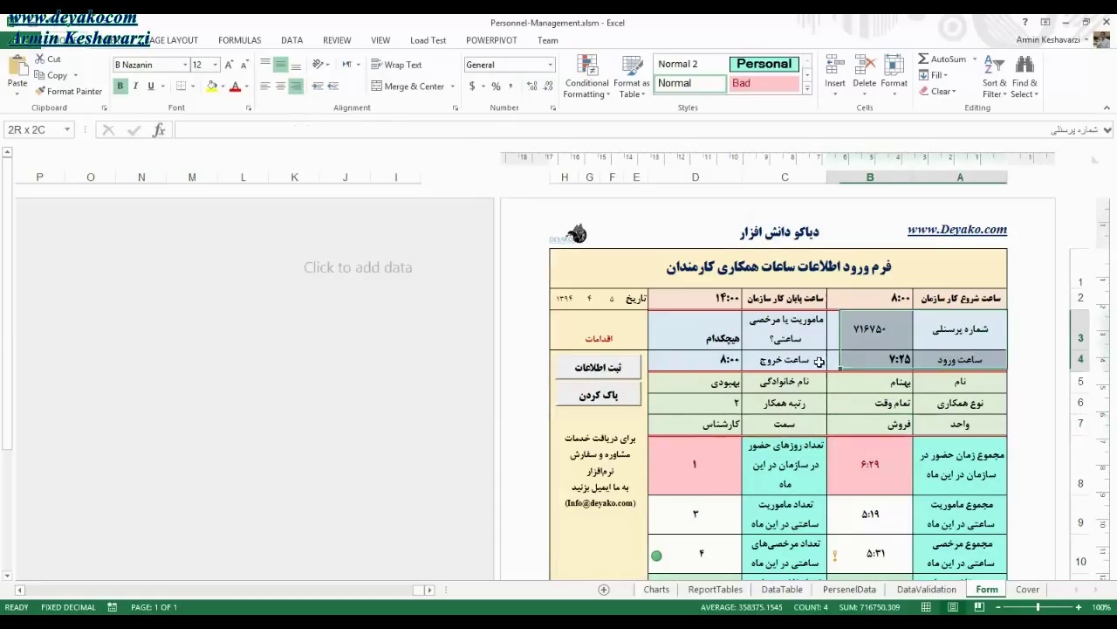
pyautogui.moveTo(981, 330); pyautogui.dragTo(698, 367)
pyautogui.moveTo(768, 411); pyautogui.dragTo(762, 403)
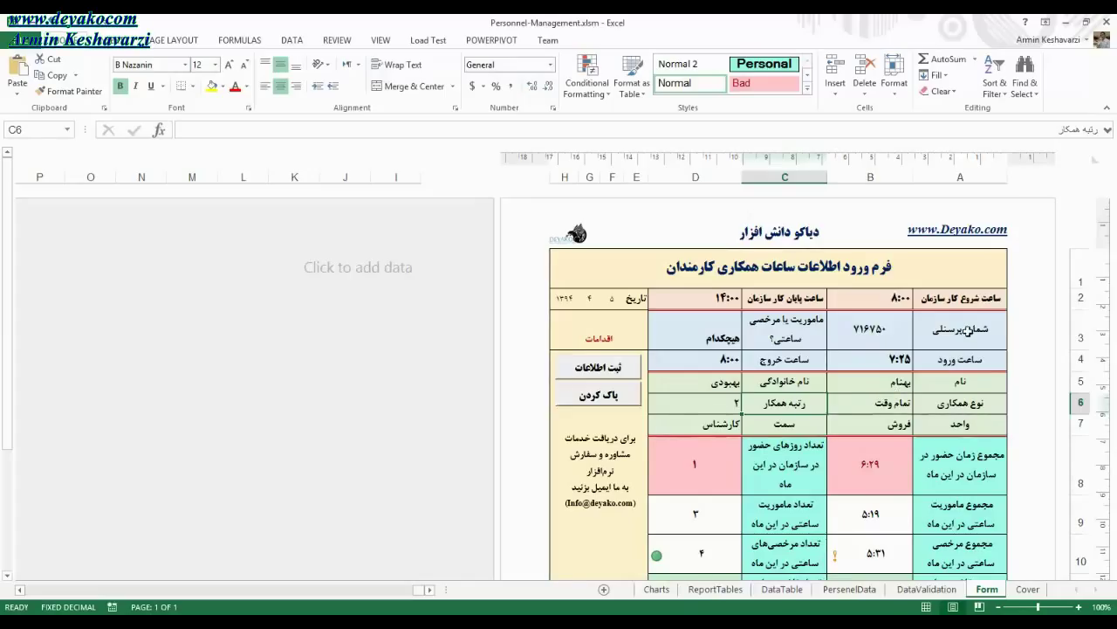
pyautogui.moveTo(969, 330); pyautogui.dragTo(698, 366)
pyautogui.click(725, 406)
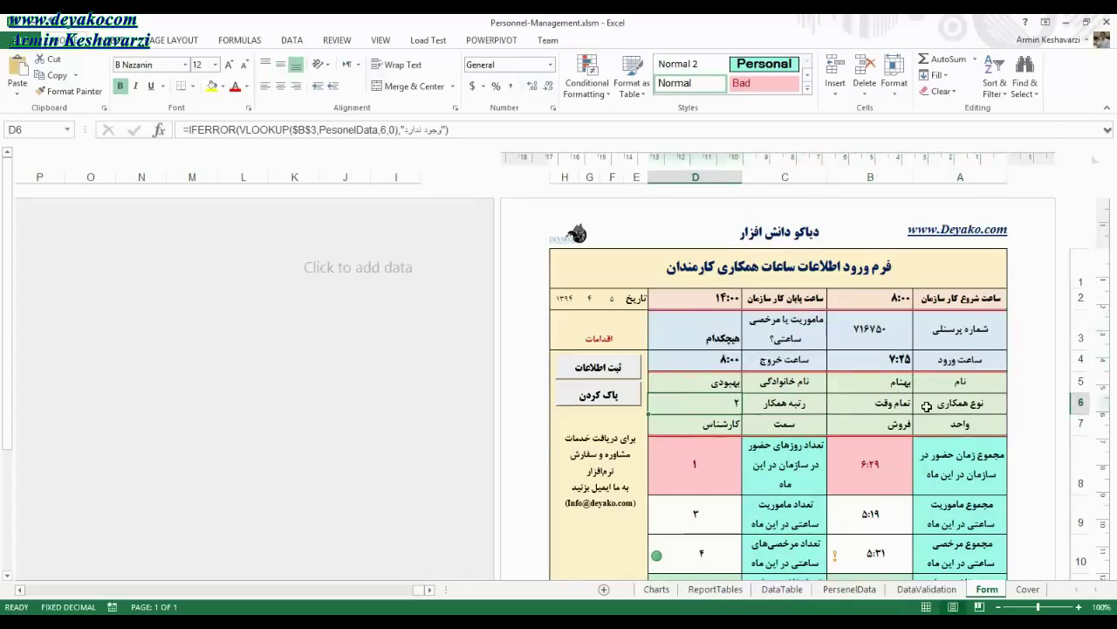
pyautogui.moveTo(956, 381); pyautogui.dragTo(705, 422)
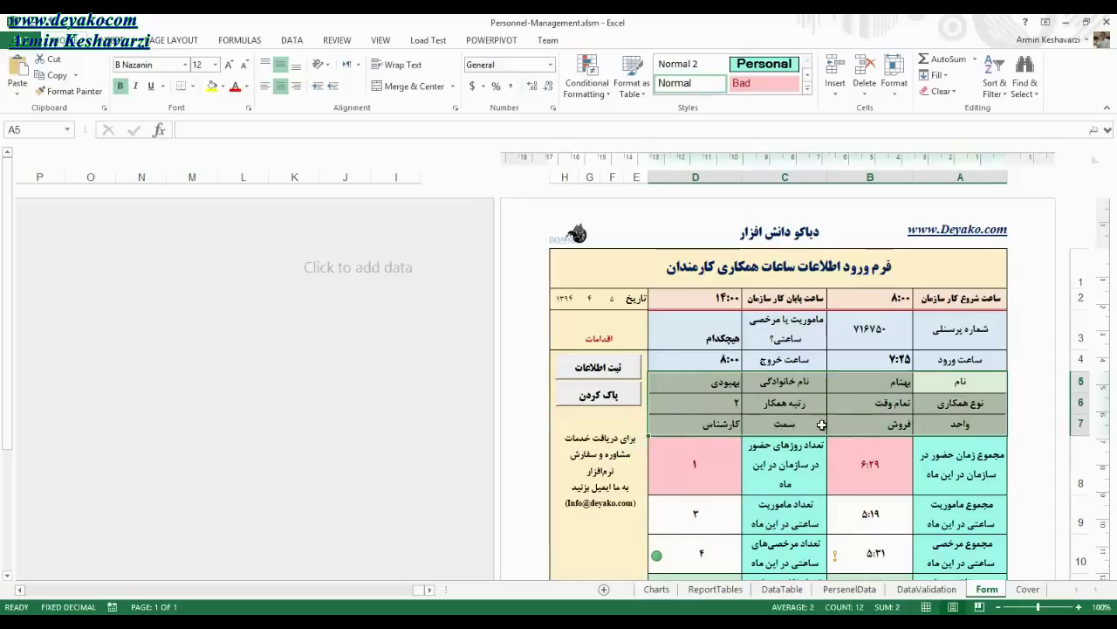
pyautogui.click(842, 425)
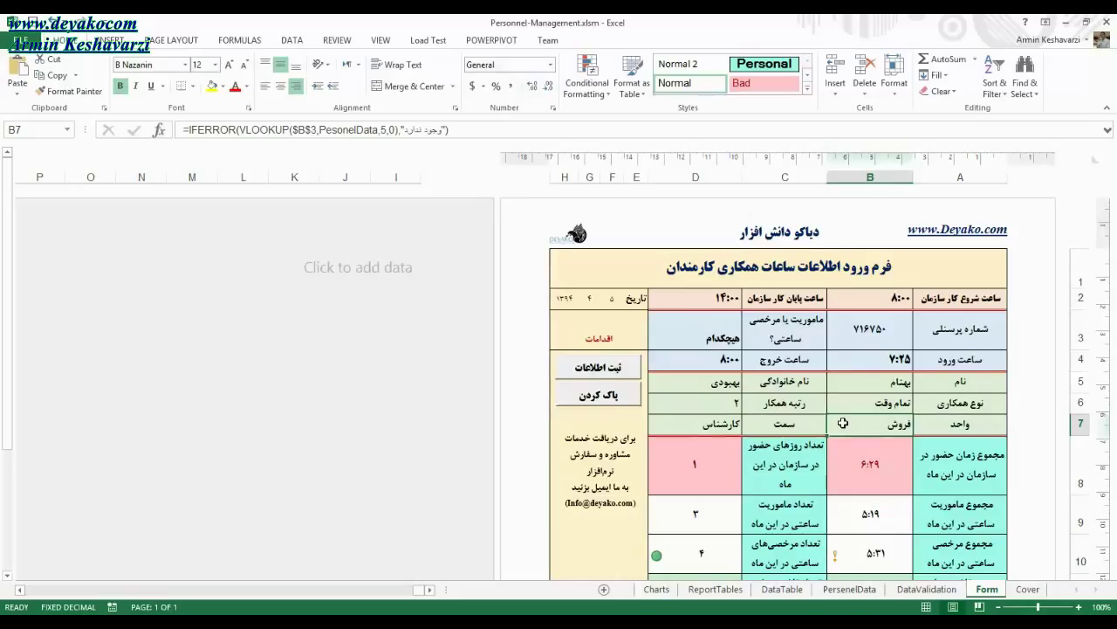
pyautogui.moveTo(963, 381); pyautogui.dragTo(713, 423)
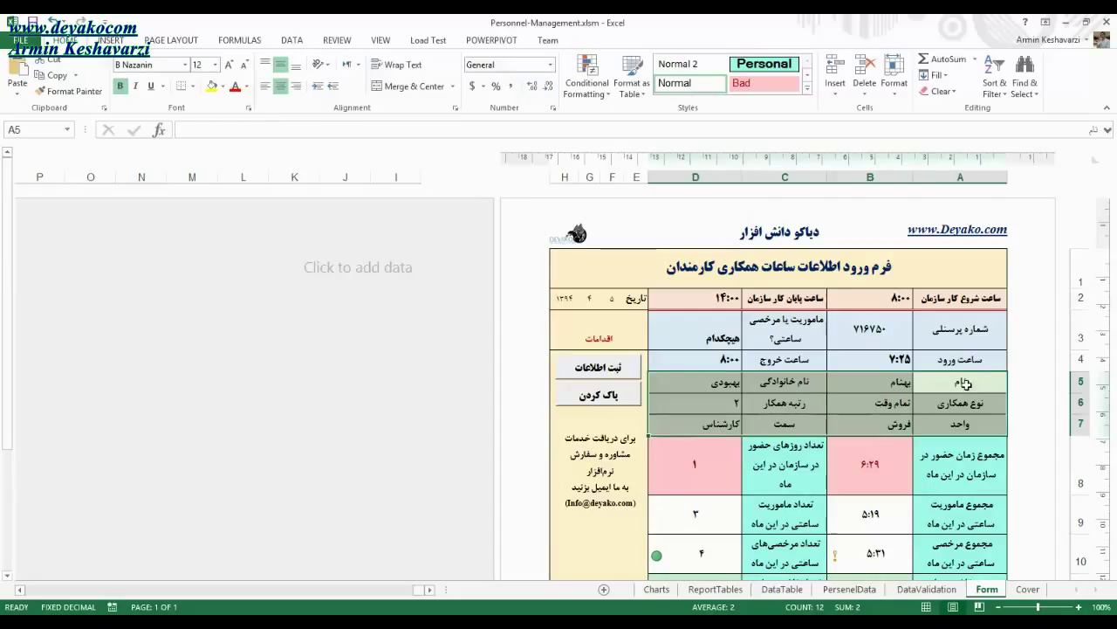
pyautogui.click(879, 341)
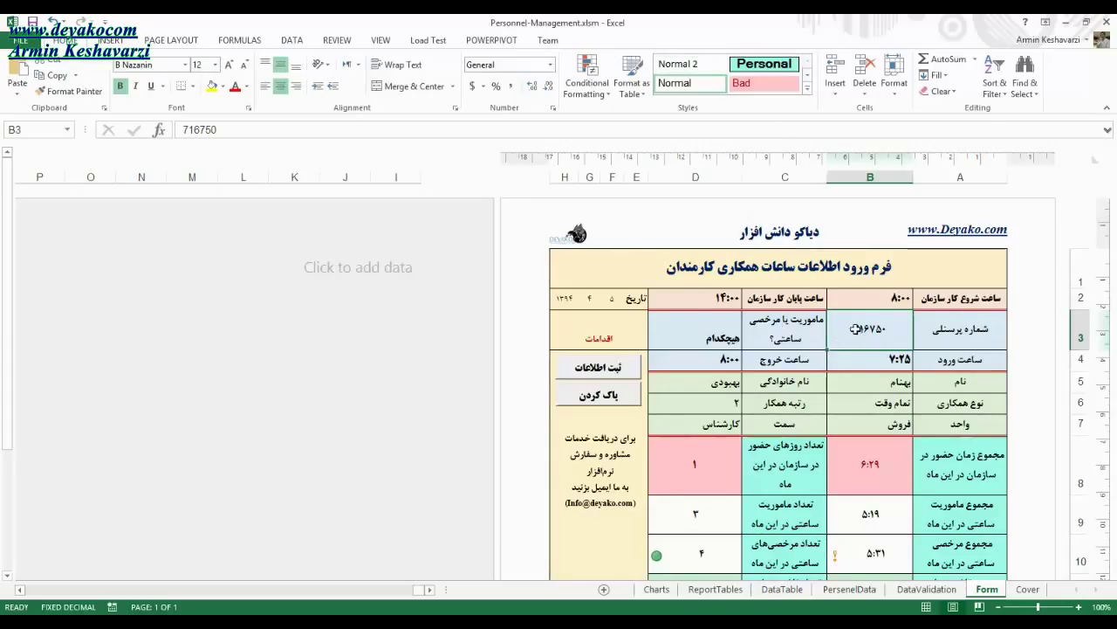
pyautogui.click(698, 330)
pyautogui.click(709, 355)
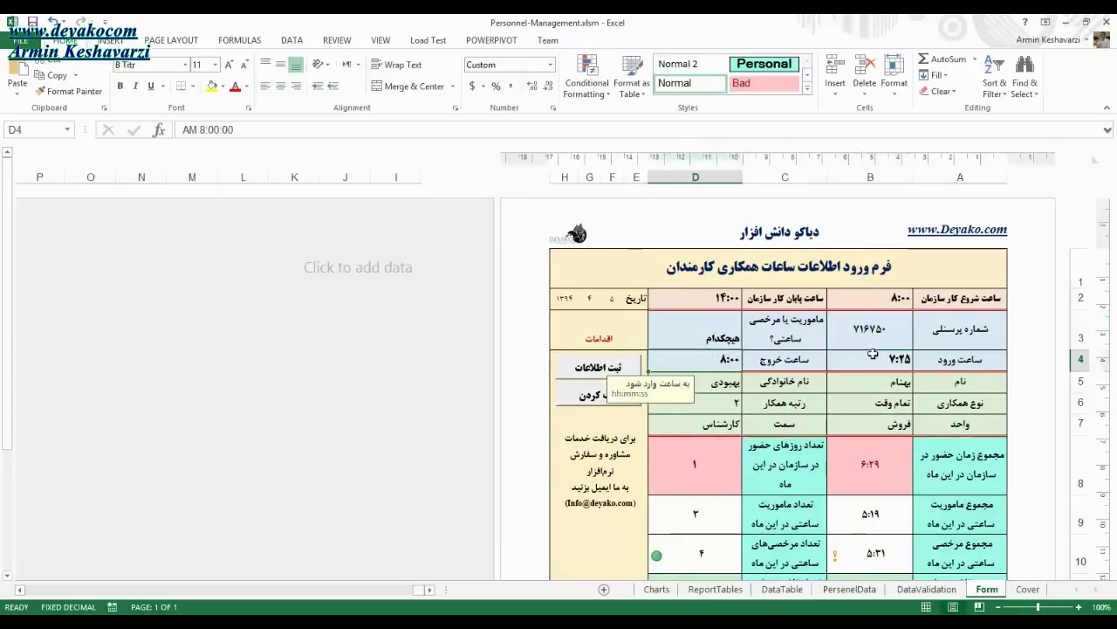
pyautogui.click(889, 352)
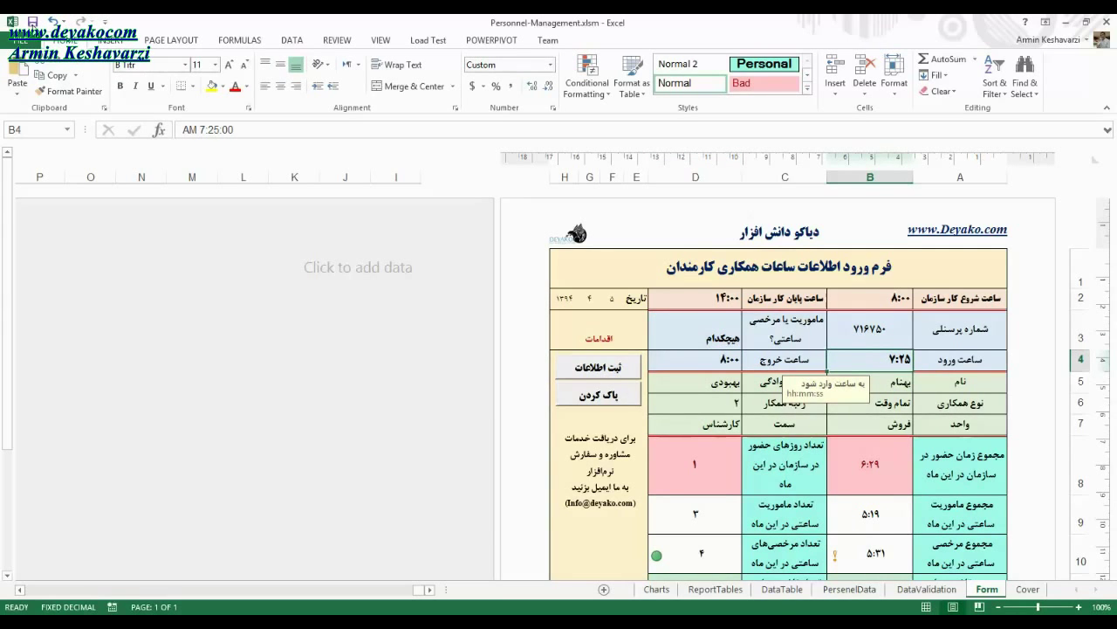
# Step: Publish the workbook as Personnel-Management.pdf with 'Open file after publishing' checked
pyautogui.click(20, 40)
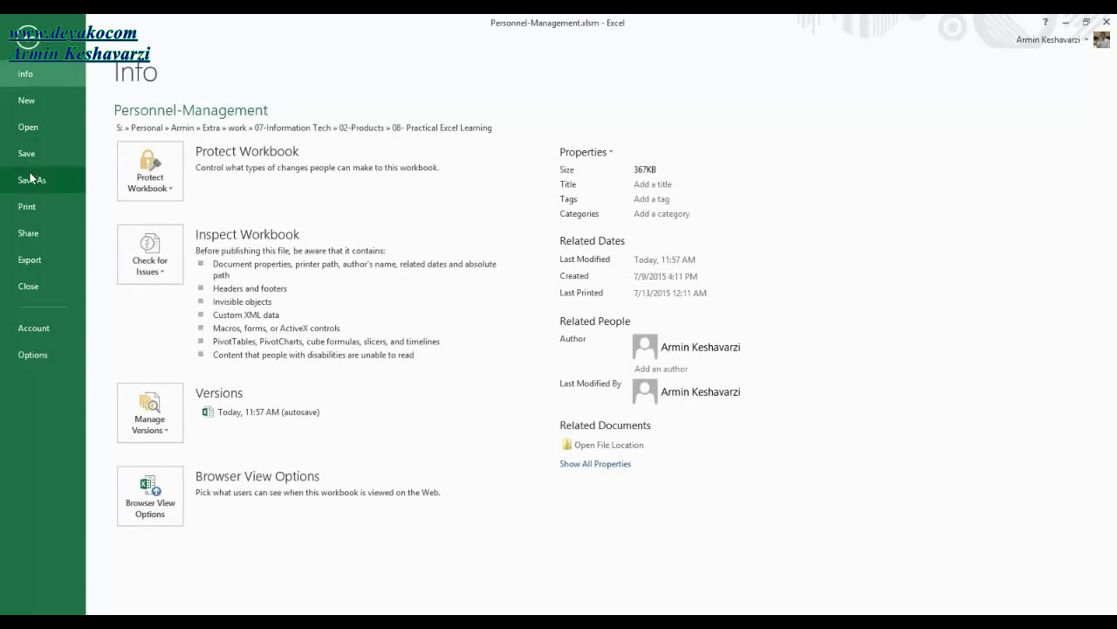
pyautogui.click(31, 180)
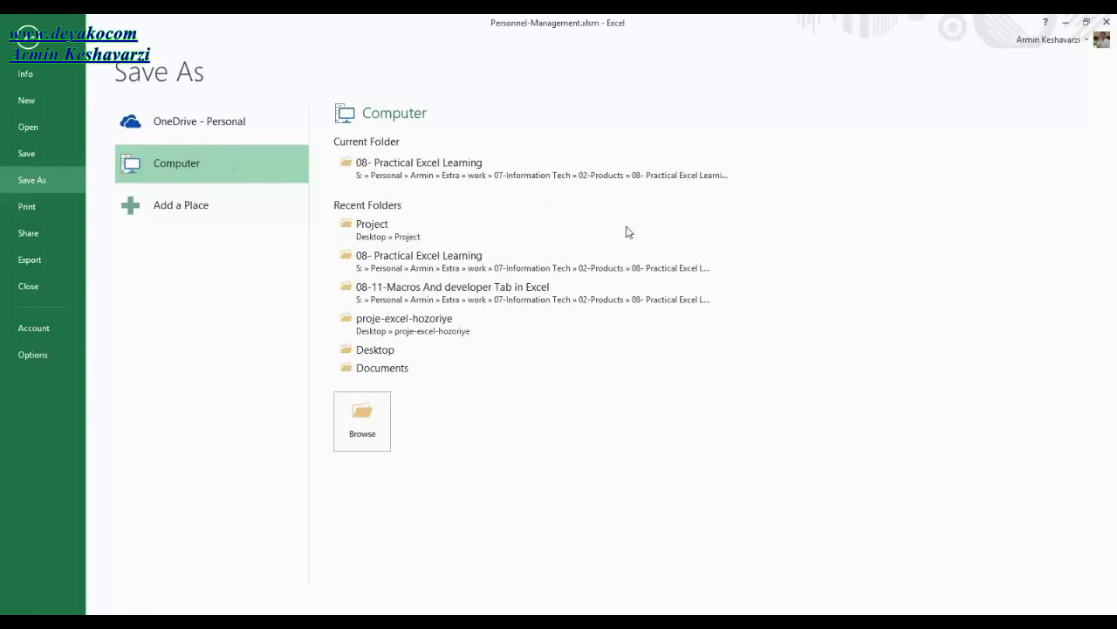
pyautogui.press('F12')
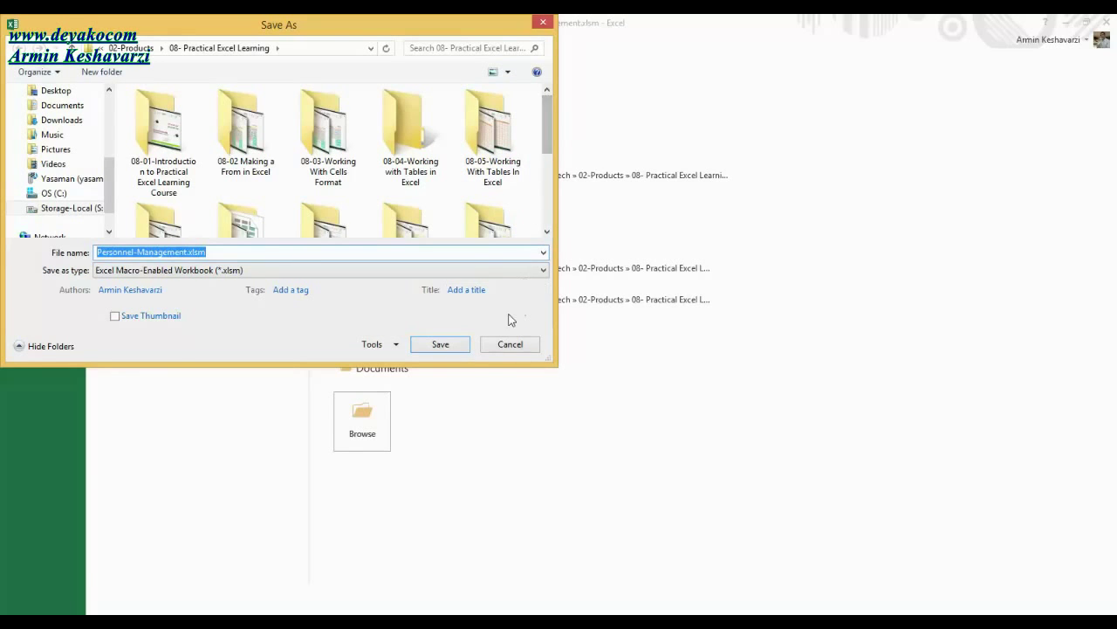
pyautogui.click(402, 271)
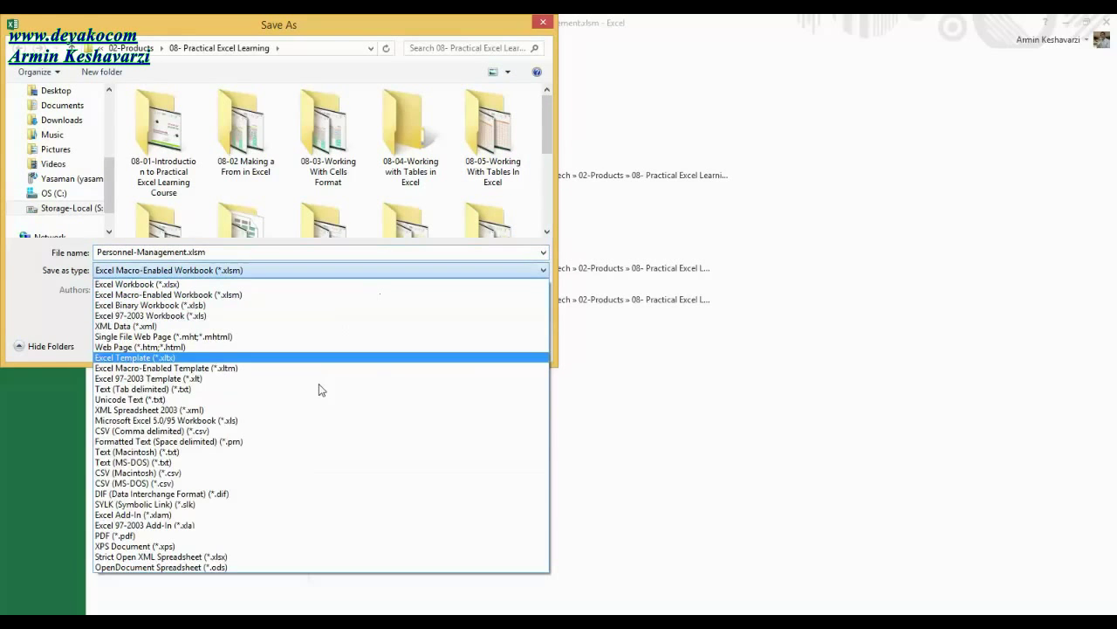
pyautogui.click(243, 536)
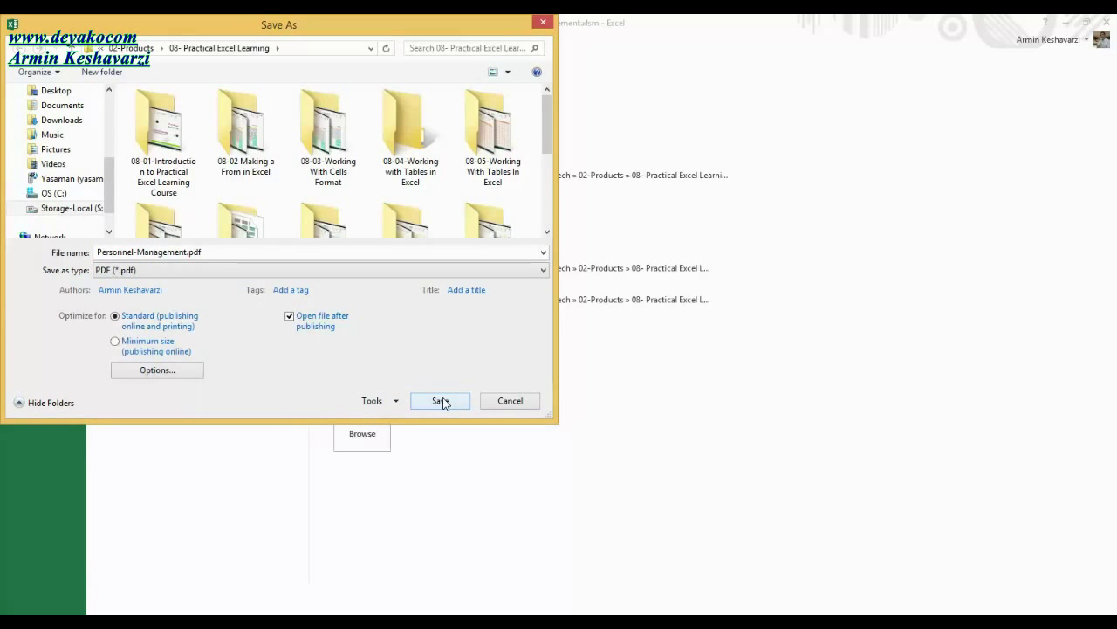
pyautogui.click(440, 401)
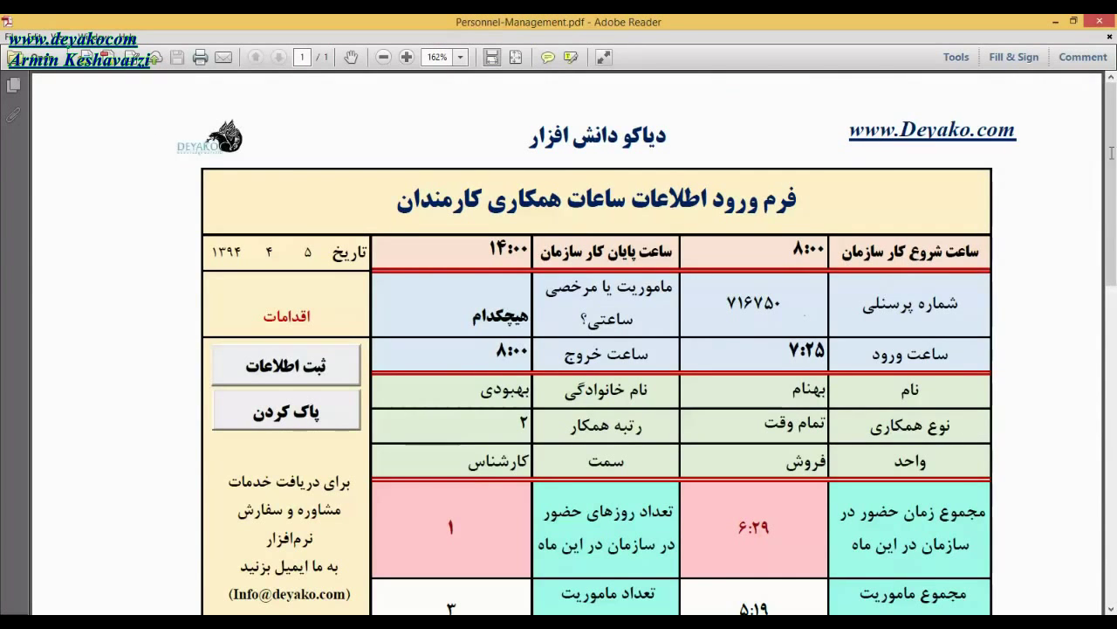
# Step: Scroll through the PDF's attendance form and charts in Adobe Reader, then return to Excel
pyautogui.scroll(-5, 1115, 242)
pyautogui.scroll(-5, 1115, 242)
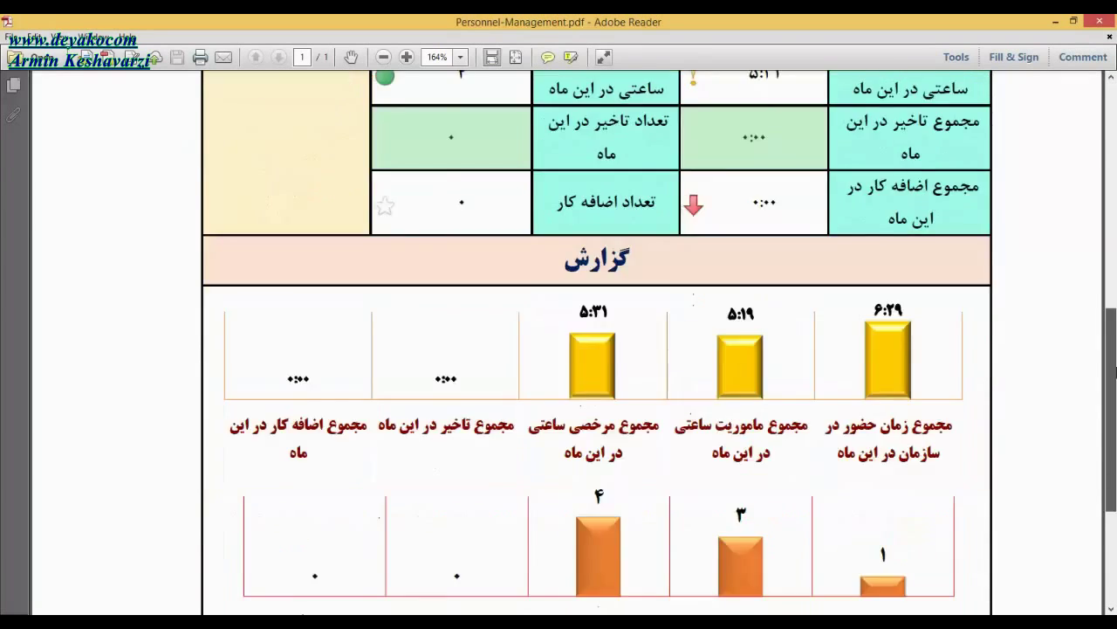
pyautogui.scroll(-5, 1115, 227)
pyautogui.scroll(12, 1115, 187)
pyautogui.moveTo(1115, 188); pyautogui.dragTo(1115, 104)
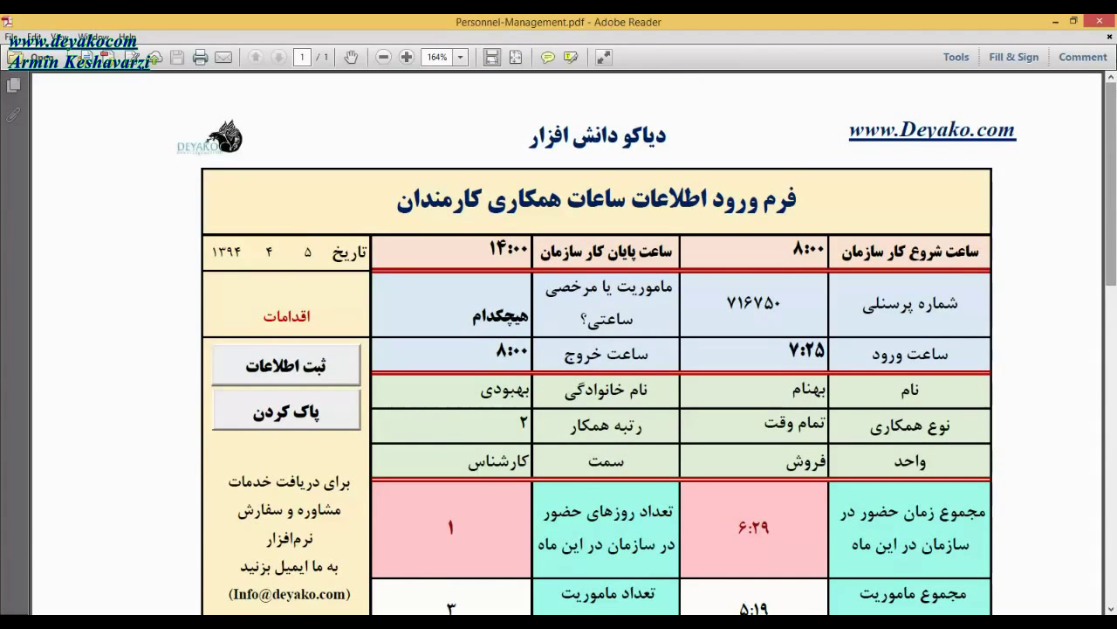
pyautogui.moveTo(1111, 175)
pyautogui.mouseDown()
pyautogui.moveTo(1111, 493)
pyautogui.moveTo(1112, 105)
pyautogui.mouseUp()
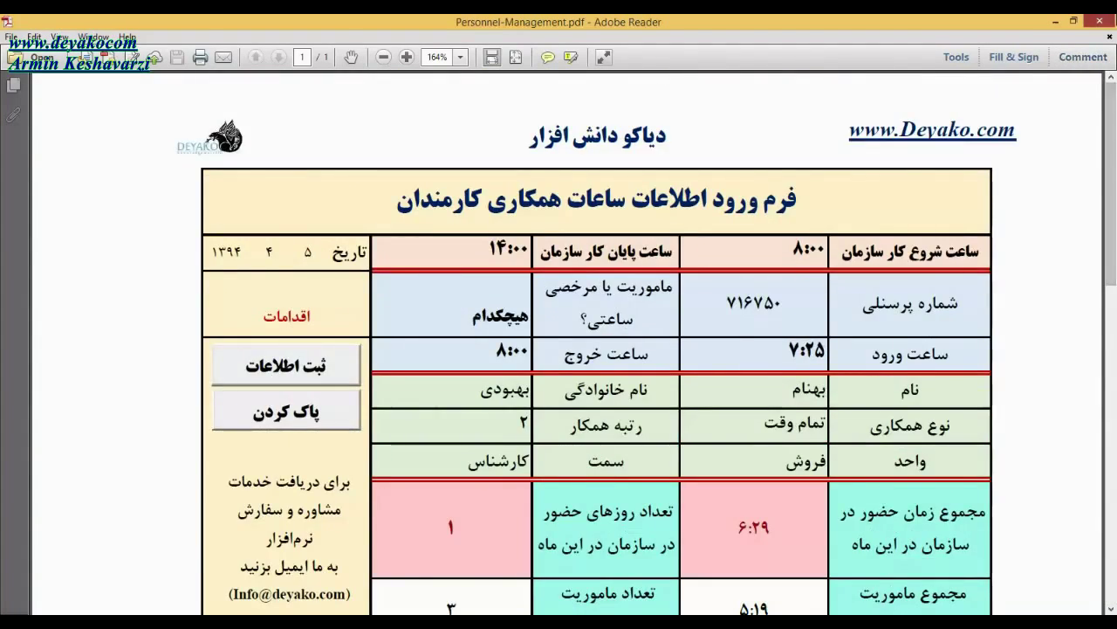
pyautogui.hotkey('alt', 'Tab')
# Step: Inspect the form title, personnel number B3, entry time B4, exit time D4 and B6's lookup formula
pyautogui.doubleClick(721, 267)
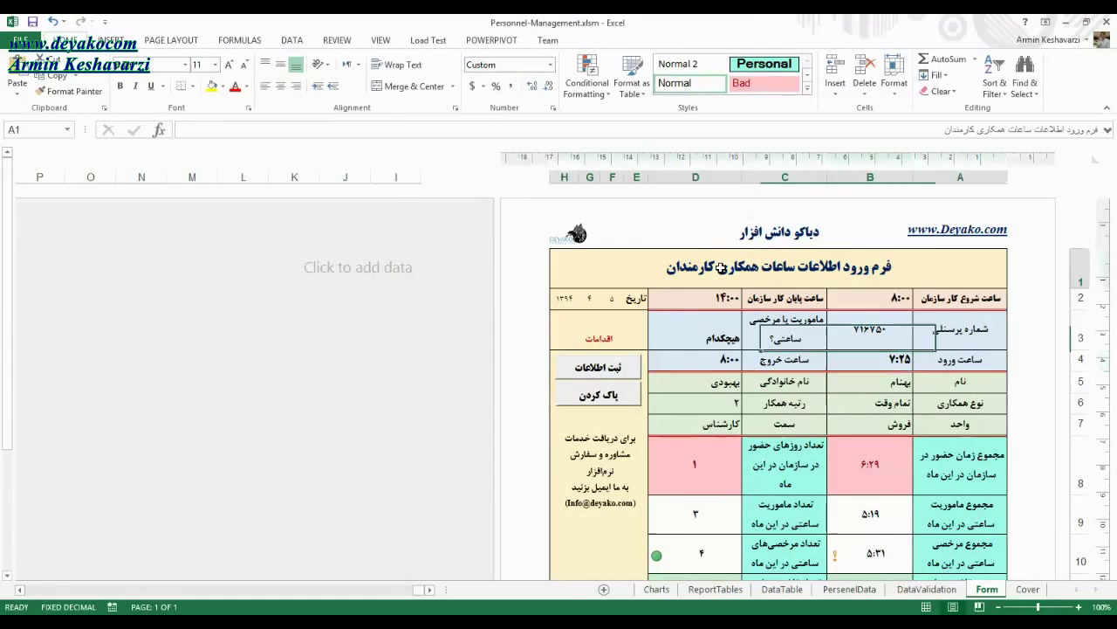
pyautogui.click(745, 340)
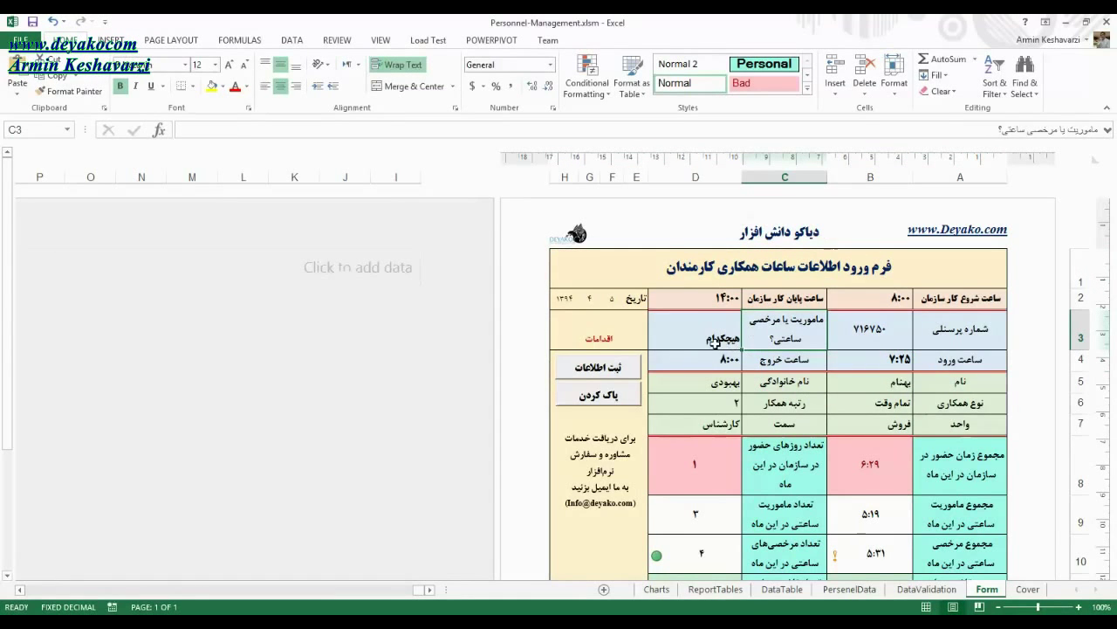
pyautogui.click(853, 341)
pyautogui.click(850, 365)
pyautogui.click(783, 358)
pyautogui.click(714, 359)
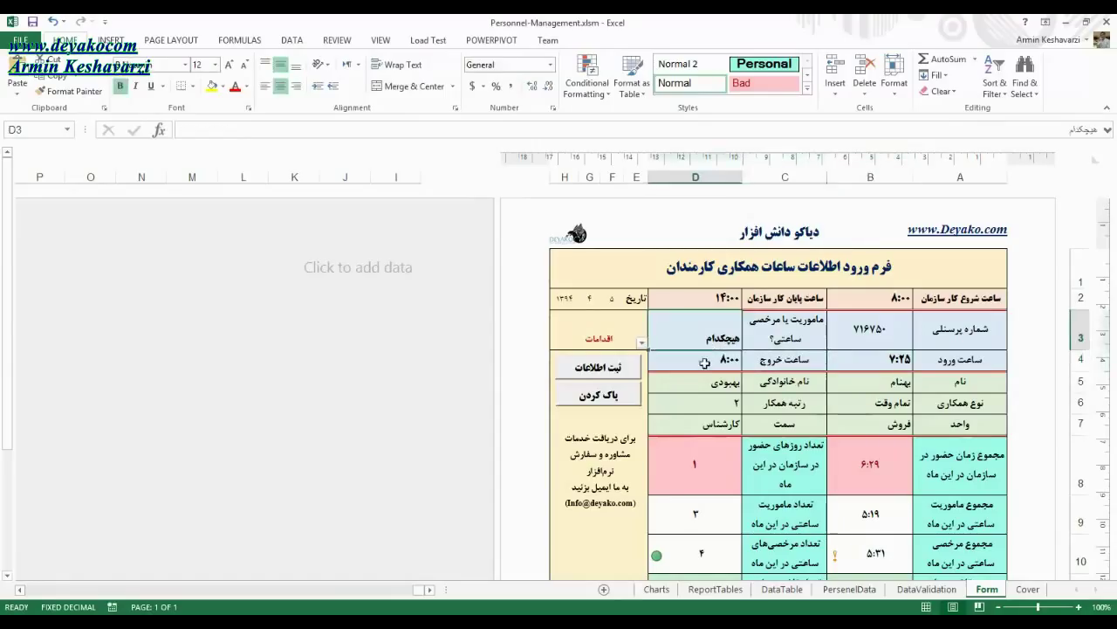
pyautogui.click(873, 345)
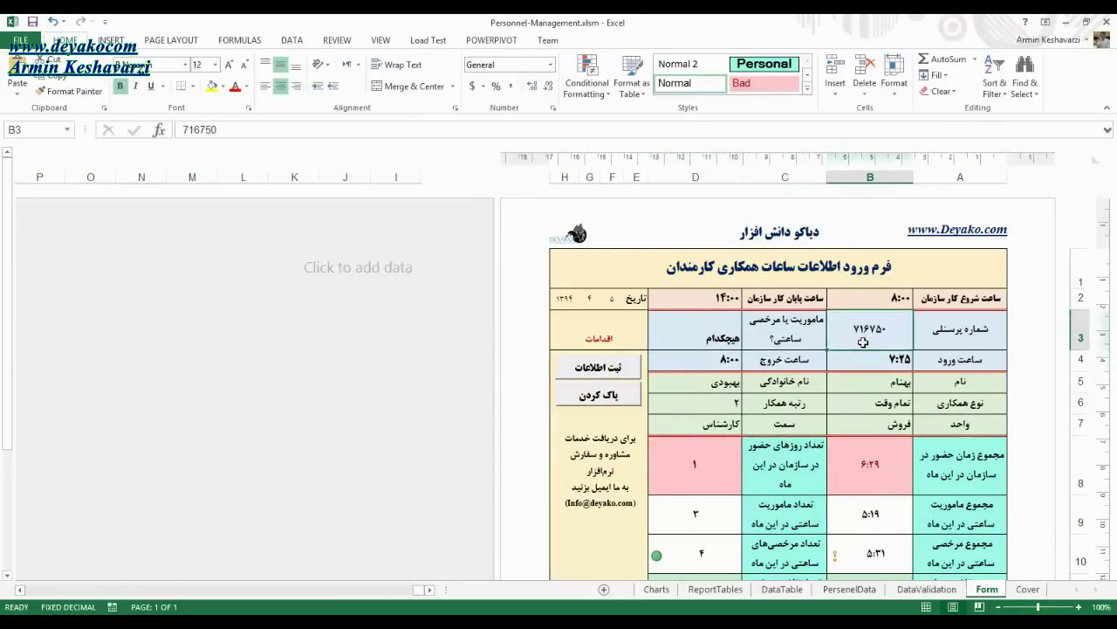
pyautogui.click(880, 356)
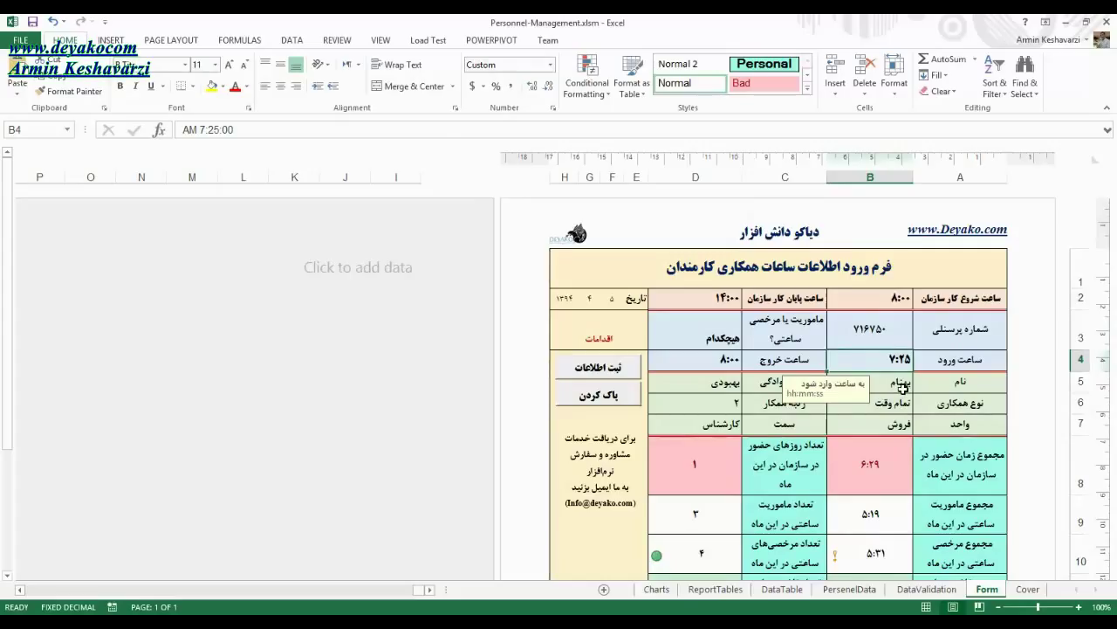
pyautogui.click(902, 402)
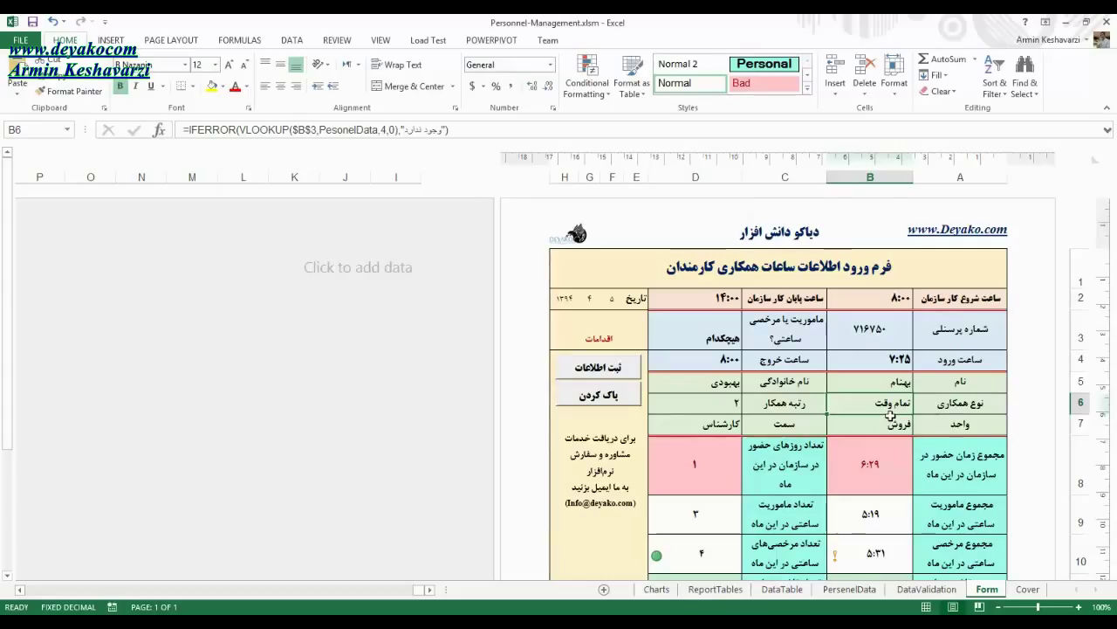
# Step: Select the looked-up values in D5:D7 and B5:B7, then recheck cells B3, B4 and B6
pyautogui.moveTo(729, 381); pyautogui.dragTo(721, 426)
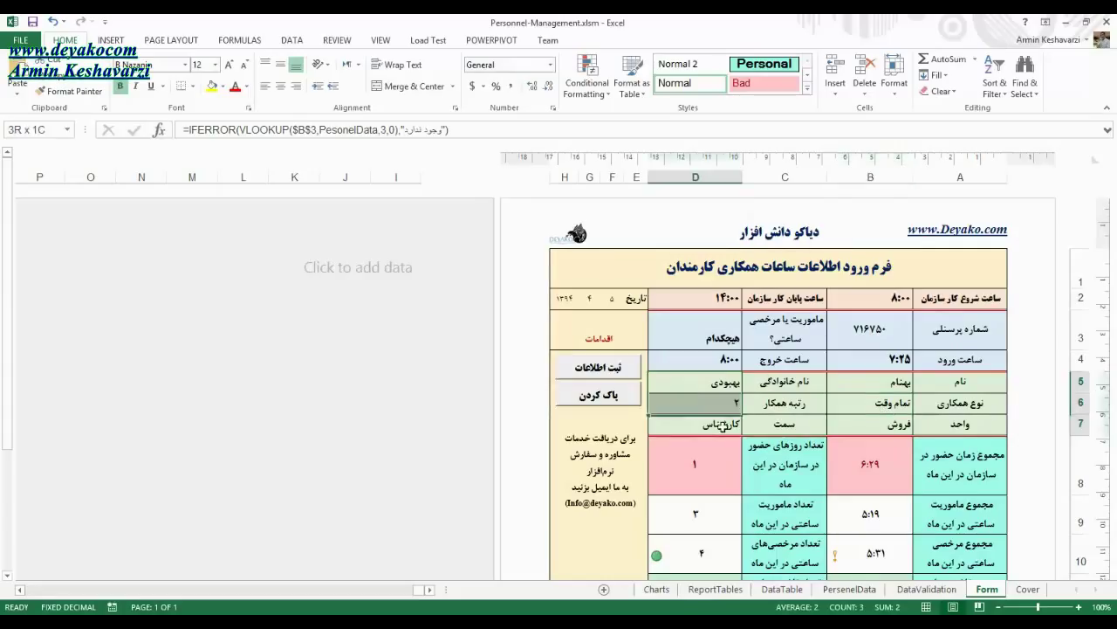
pyautogui.moveTo(880, 386); pyautogui.dragTo(838, 424)
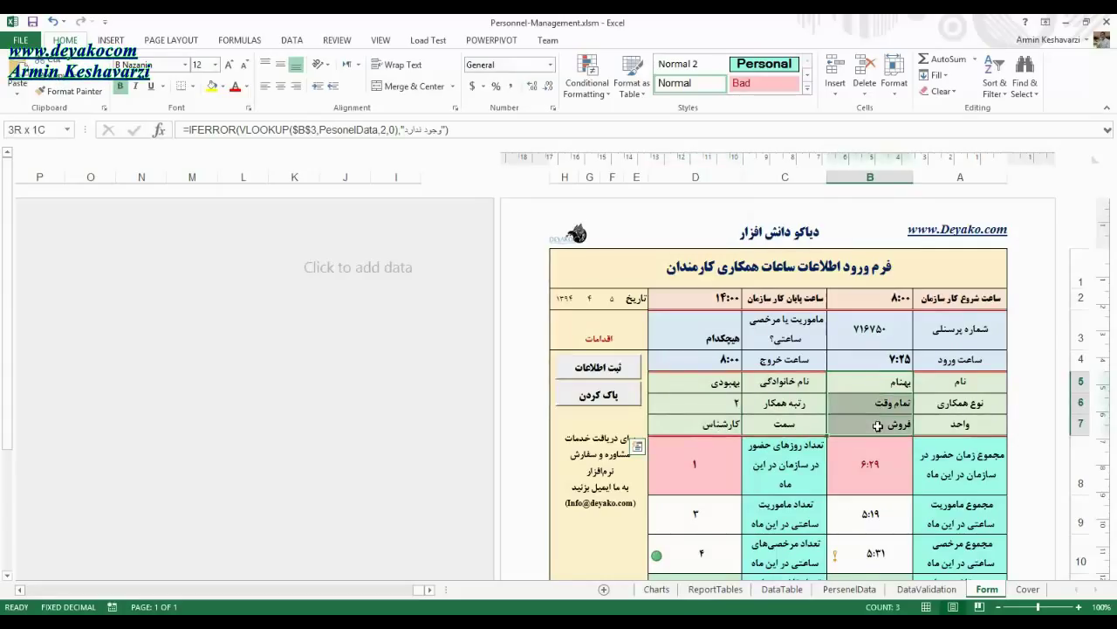
pyautogui.moveTo(696, 384); pyautogui.dragTo(699, 425)
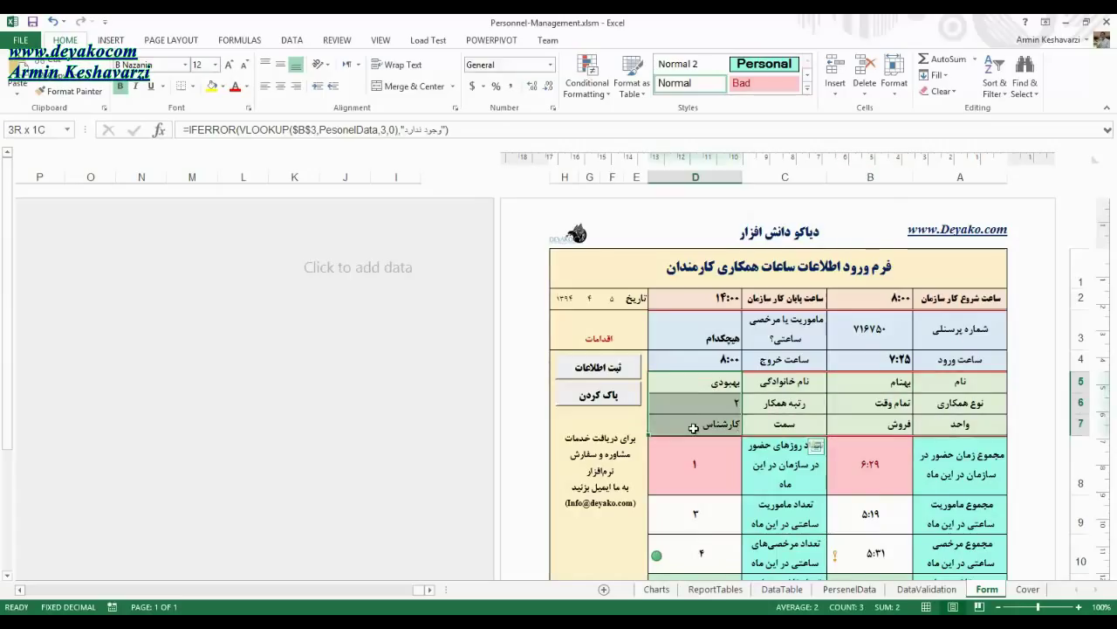
pyautogui.moveTo(891, 382); pyautogui.dragTo(883, 424)
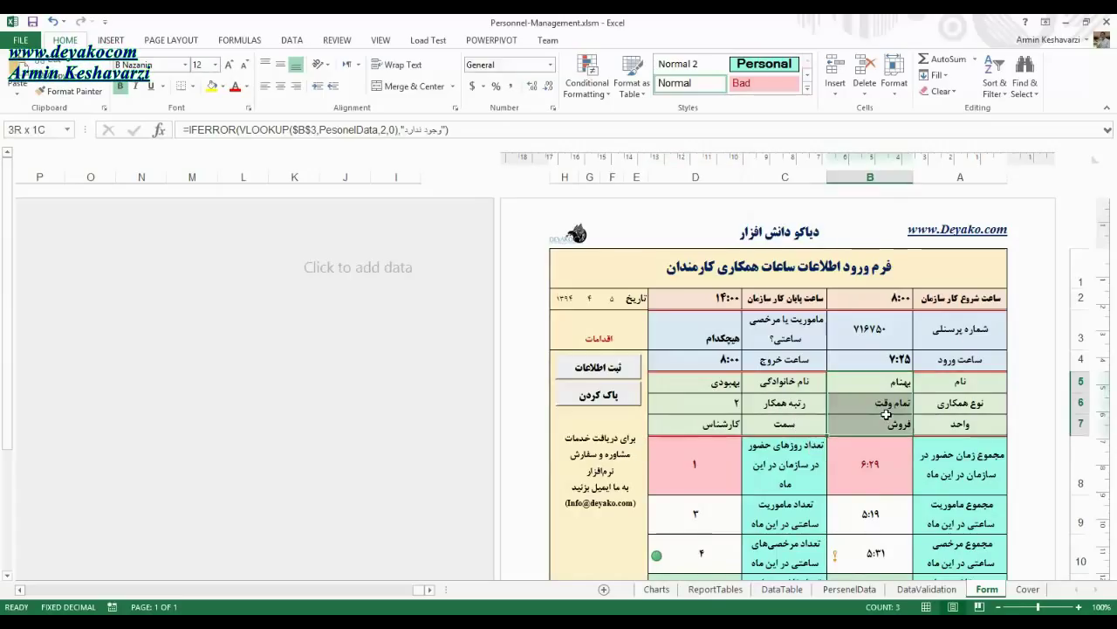
pyautogui.click(887, 336)
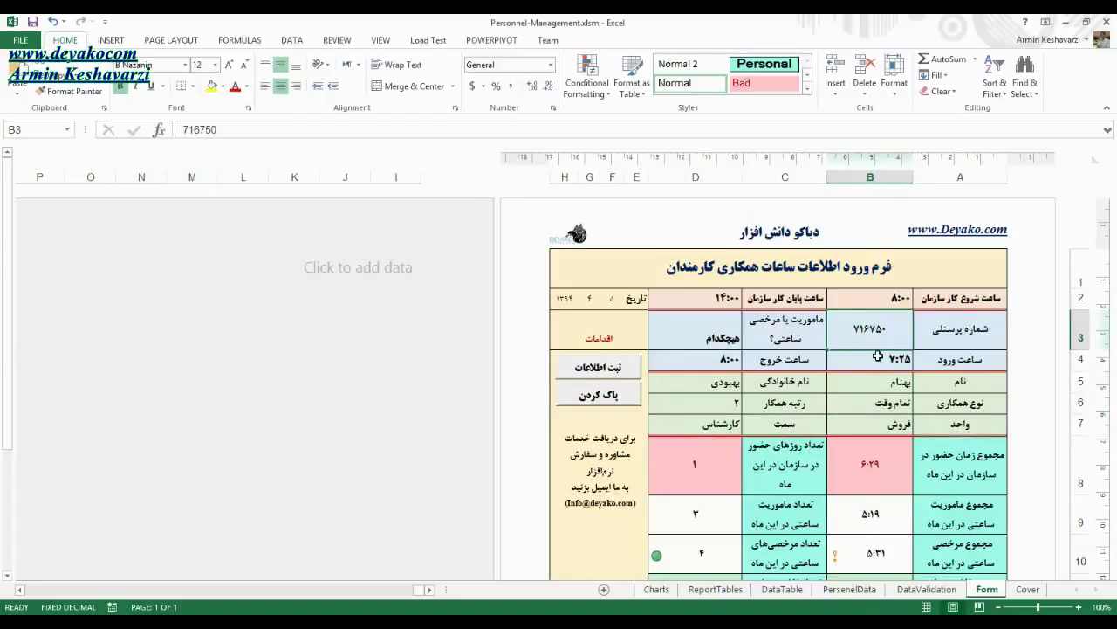
pyautogui.click(878, 356)
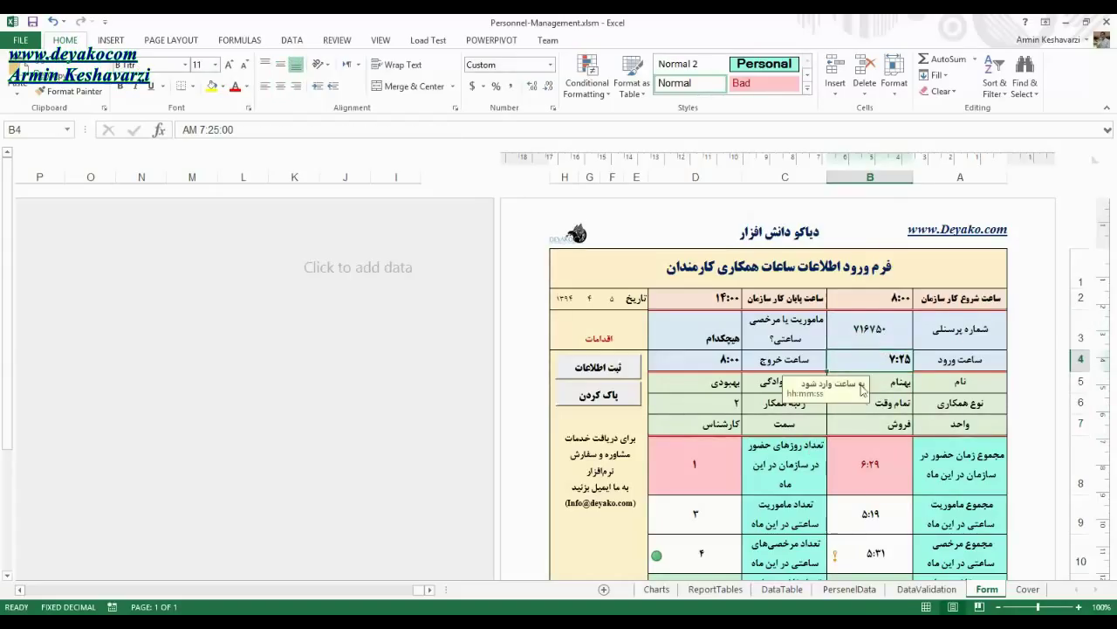
pyautogui.click(887, 409)
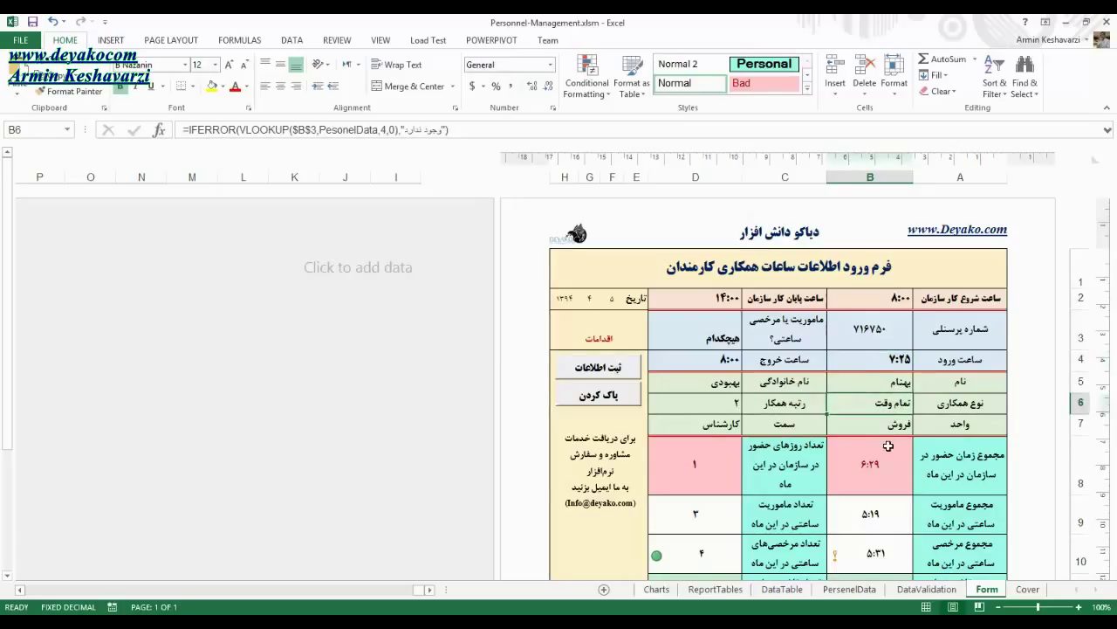
pyautogui.click(885, 330)
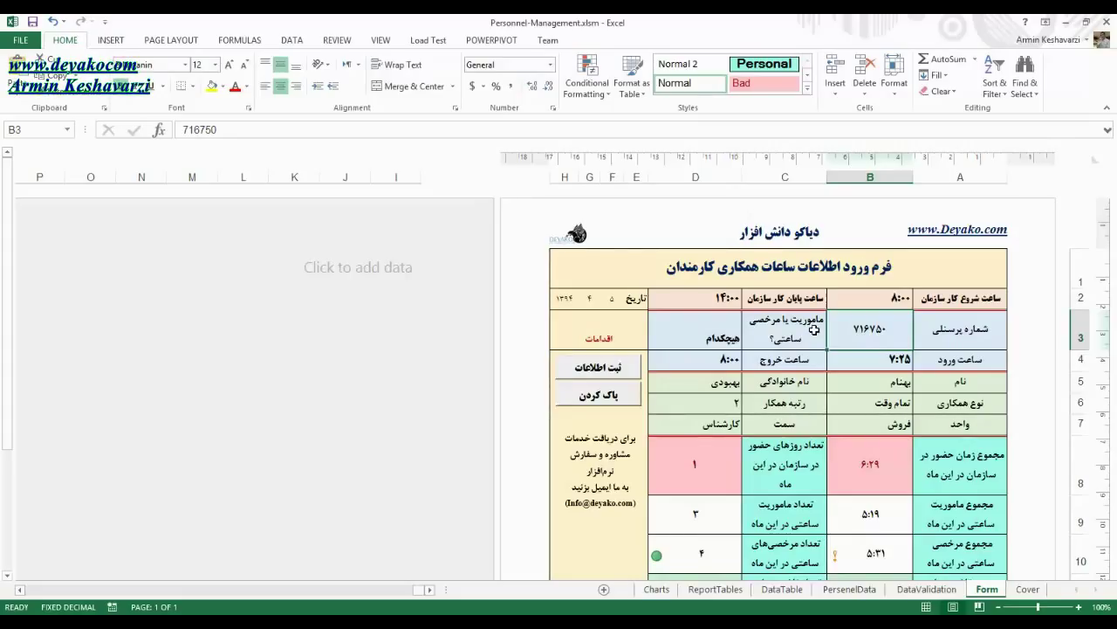
# Step: Check cells D3, B4 and B3 once more, then add a new blank worksheet
pyautogui.click(812, 330)
pyautogui.click(738, 332)
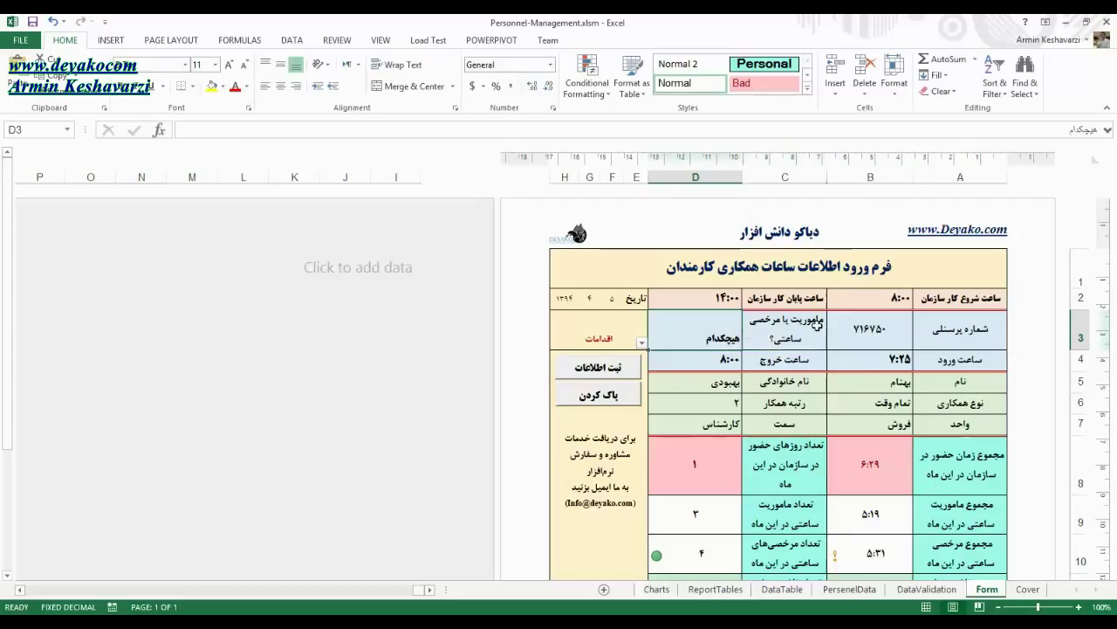
pyautogui.click(859, 334)
pyautogui.click(840, 365)
pyautogui.click(720, 353)
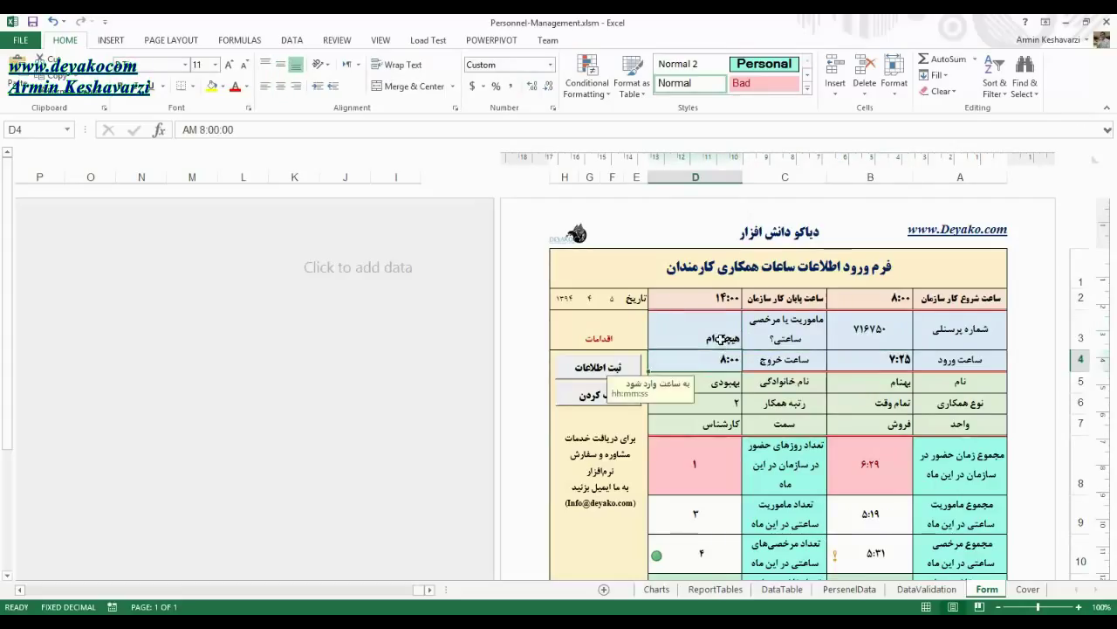
pyautogui.click(721, 337)
pyautogui.click(831, 324)
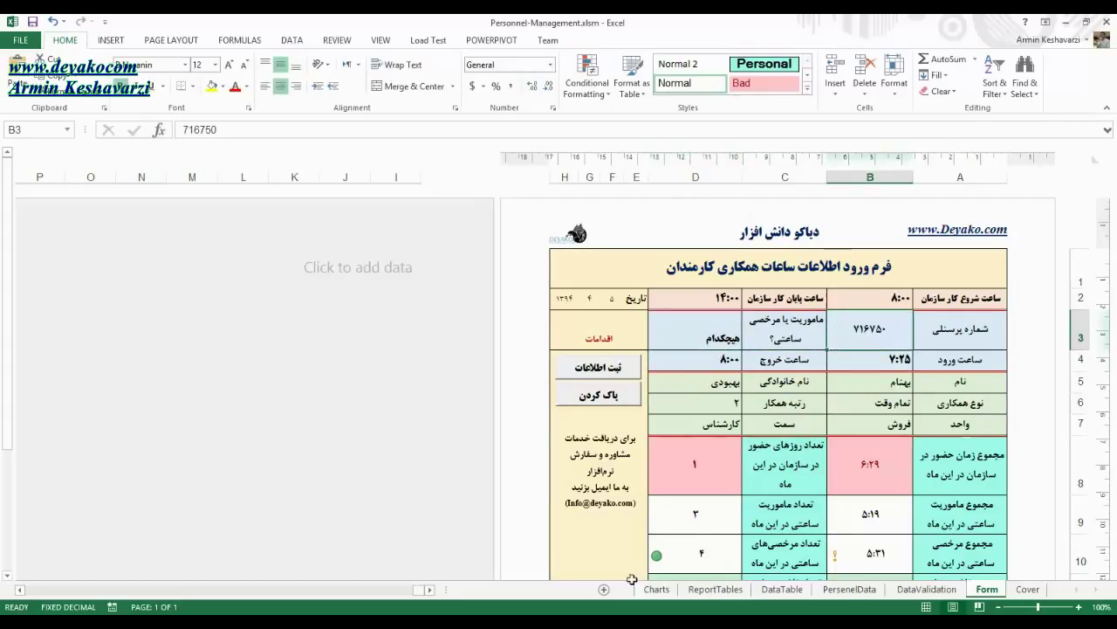
pyautogui.click(603, 589)
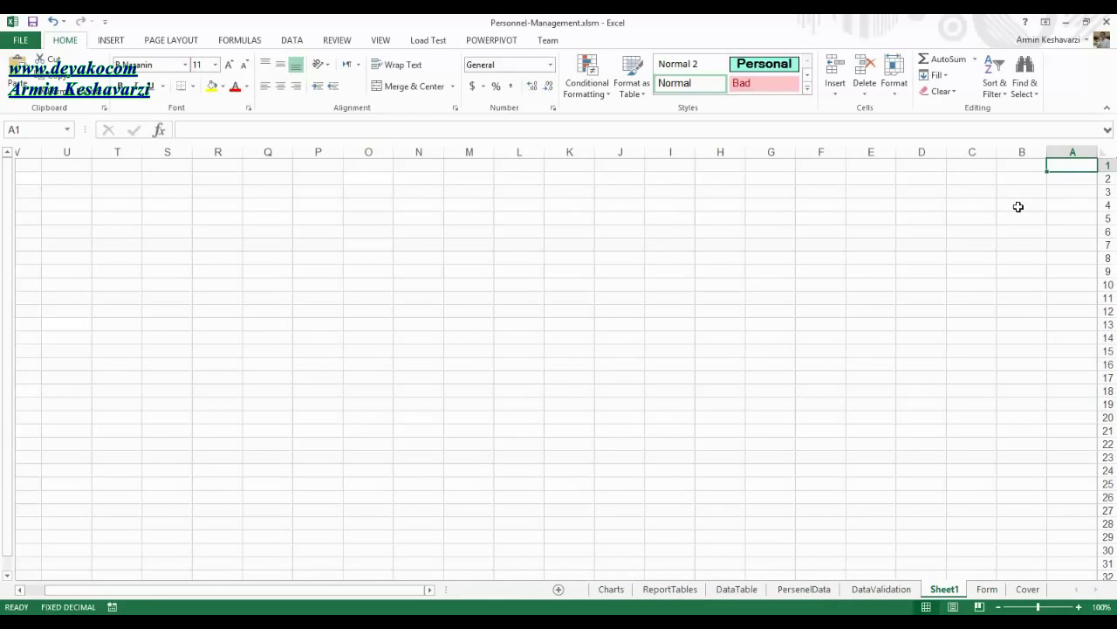
# Step: Enter 1, 2 and 3 into A1, A2 and A3 of Sheet1, ending with A1 selected
pyautogui.write('1')
pyautogui.press('Return')
pyautogui.write('2')
pyautogui.press('Return')
pyautogui.write('3')
pyautogui.press('Return')
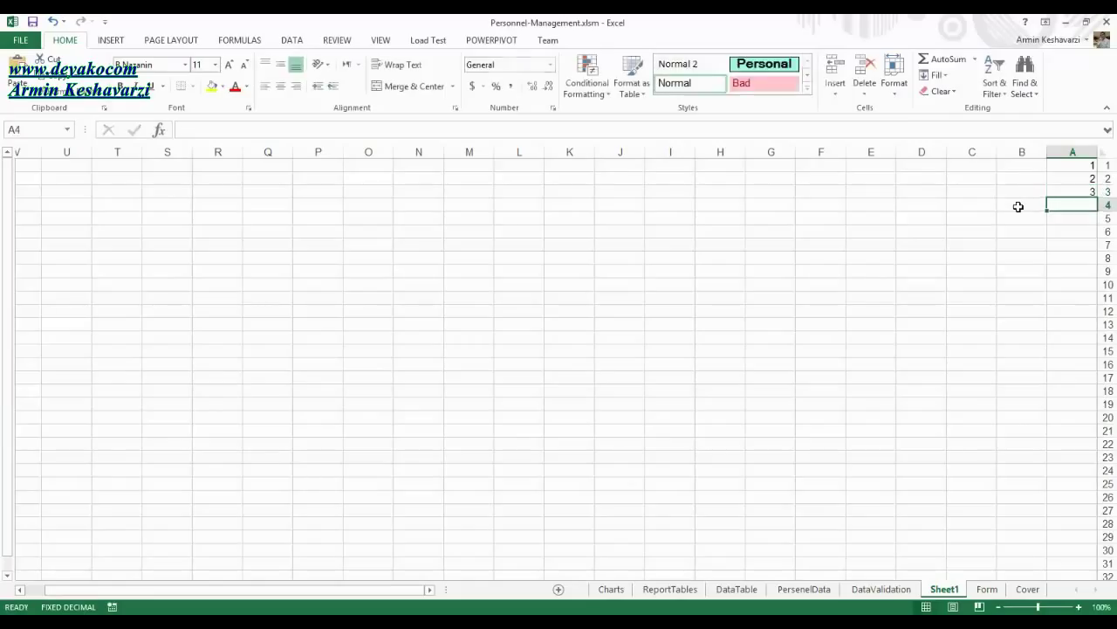
pyautogui.click(1071, 163)
pyautogui.press('Down')
pyautogui.press('Down')
pyautogui.press('Return')
pyautogui.moveTo(1088, 163); pyautogui.dragTo(1077, 190)
pyautogui.click(1067, 217)
pyautogui.click(1072, 165)
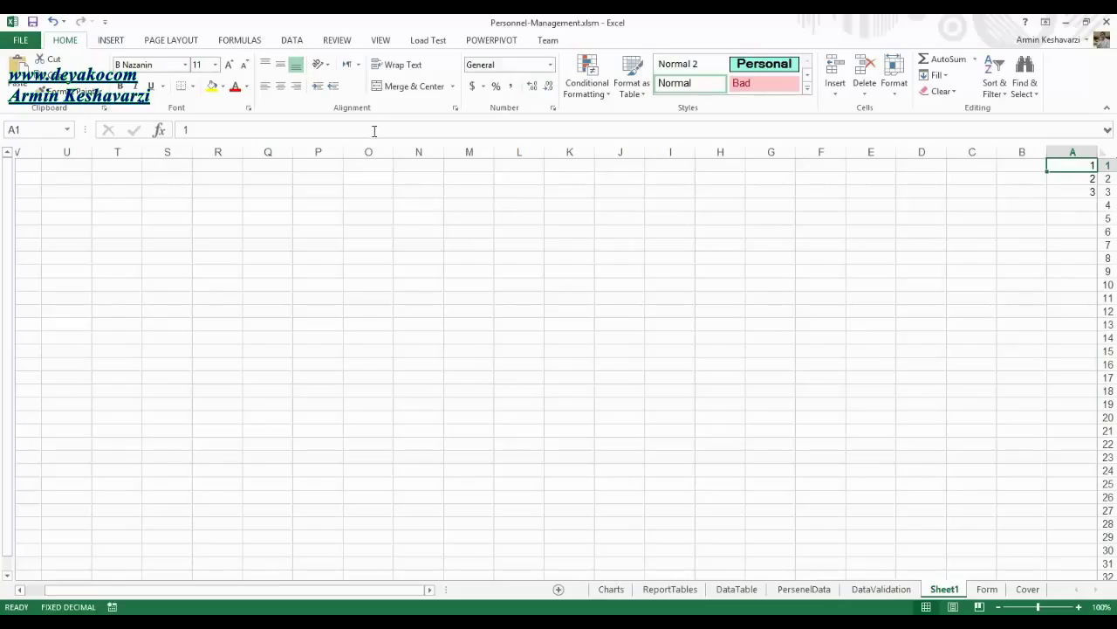
# Step: Begin recording a macro named test, stored in This Workbook, with shortcut key a
pyautogui.click(384, 44)
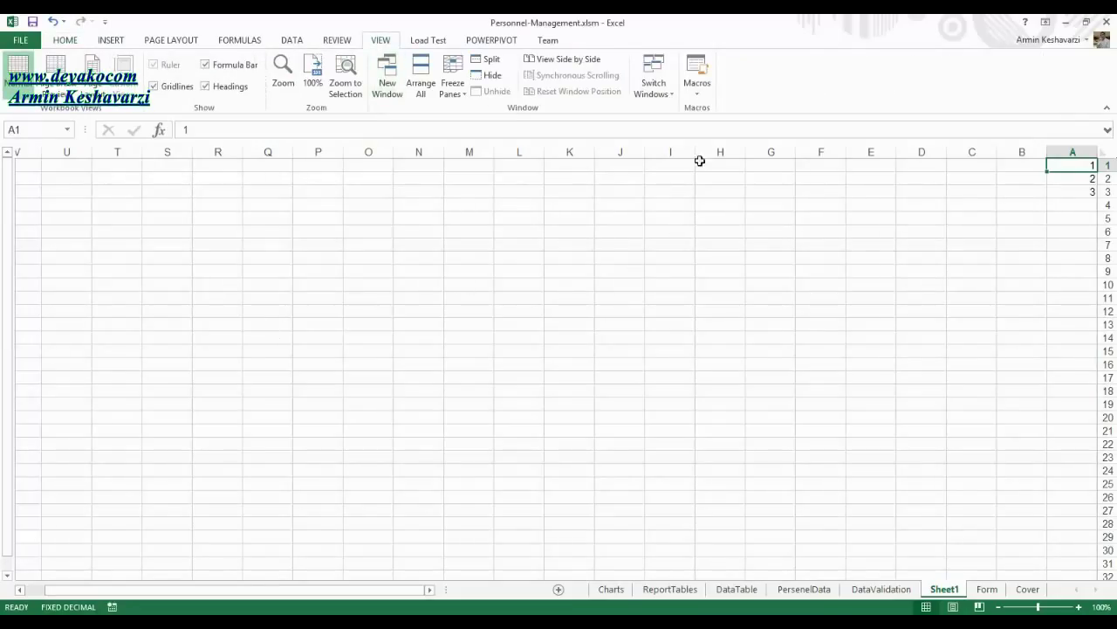
pyautogui.click(697, 93)
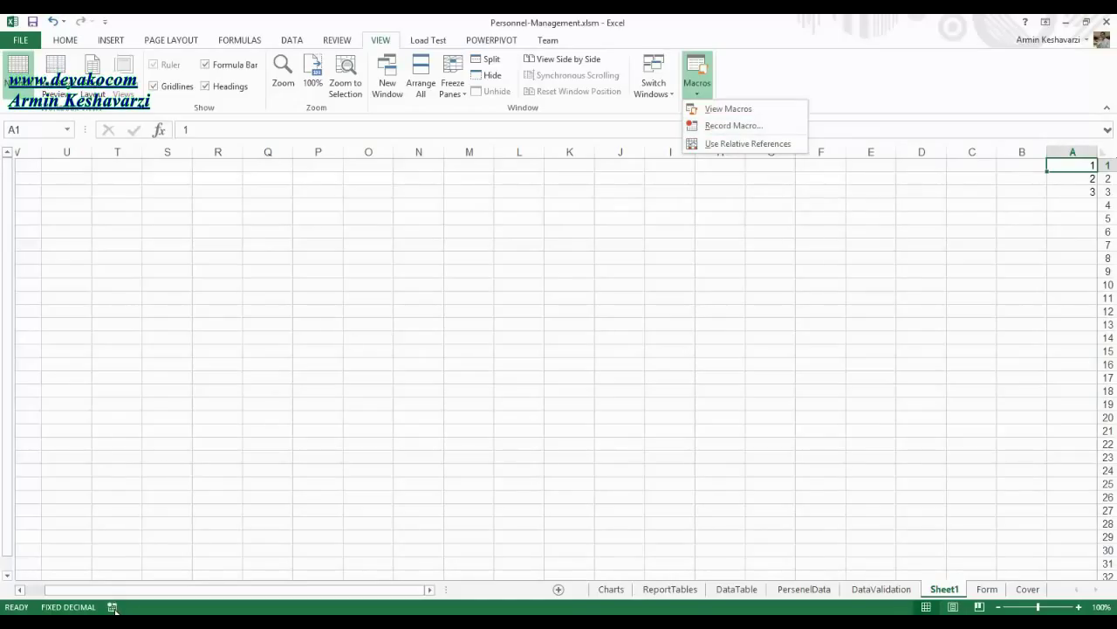
pyautogui.click(757, 126)
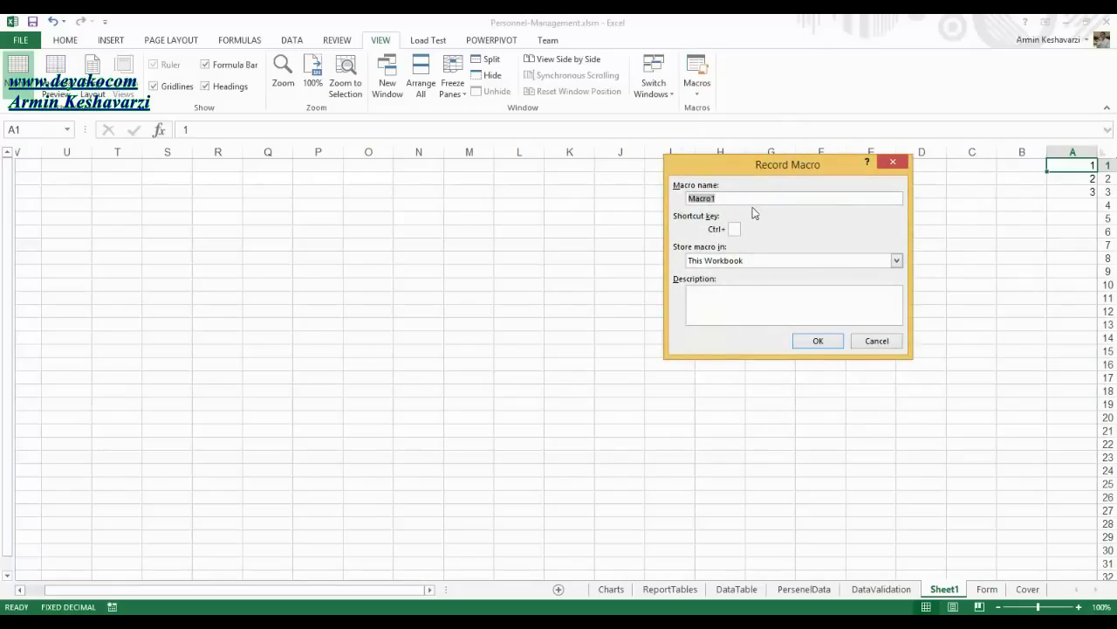
pyautogui.write('test')
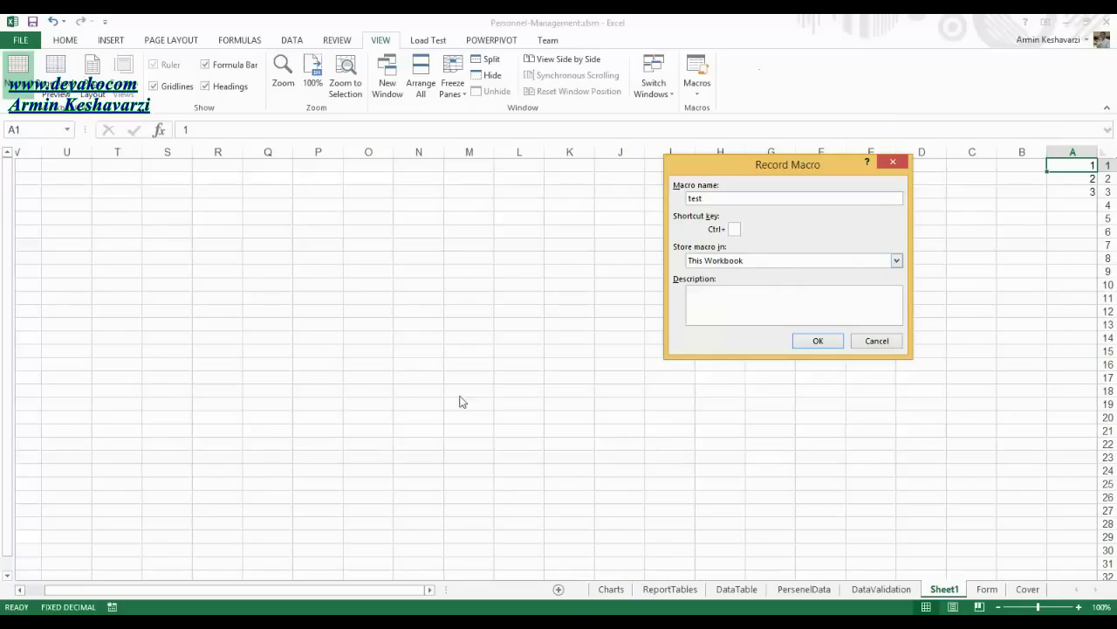
pyautogui.click(898, 262)
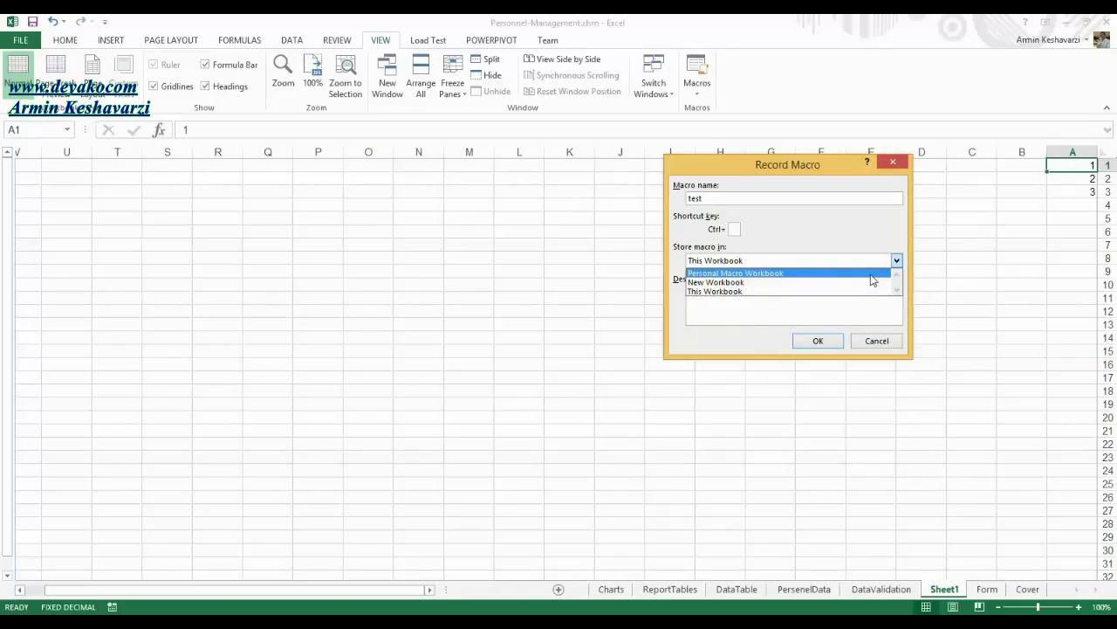
pyautogui.click(871, 274)
pyautogui.click(896, 260)
pyautogui.click(849, 290)
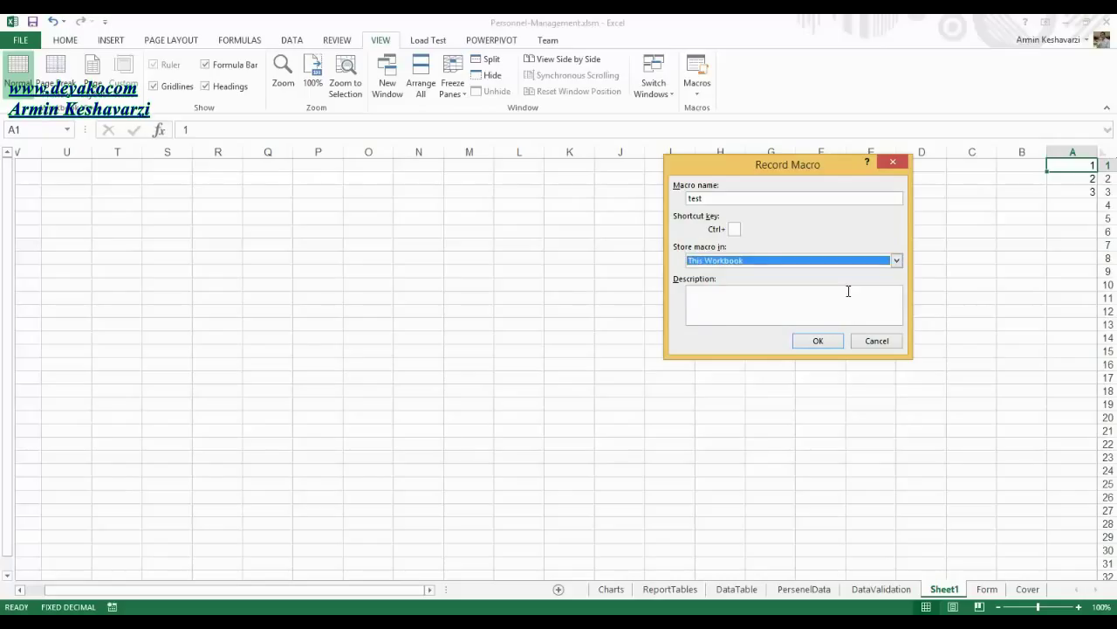
pyautogui.click(829, 301)
pyautogui.click(736, 228)
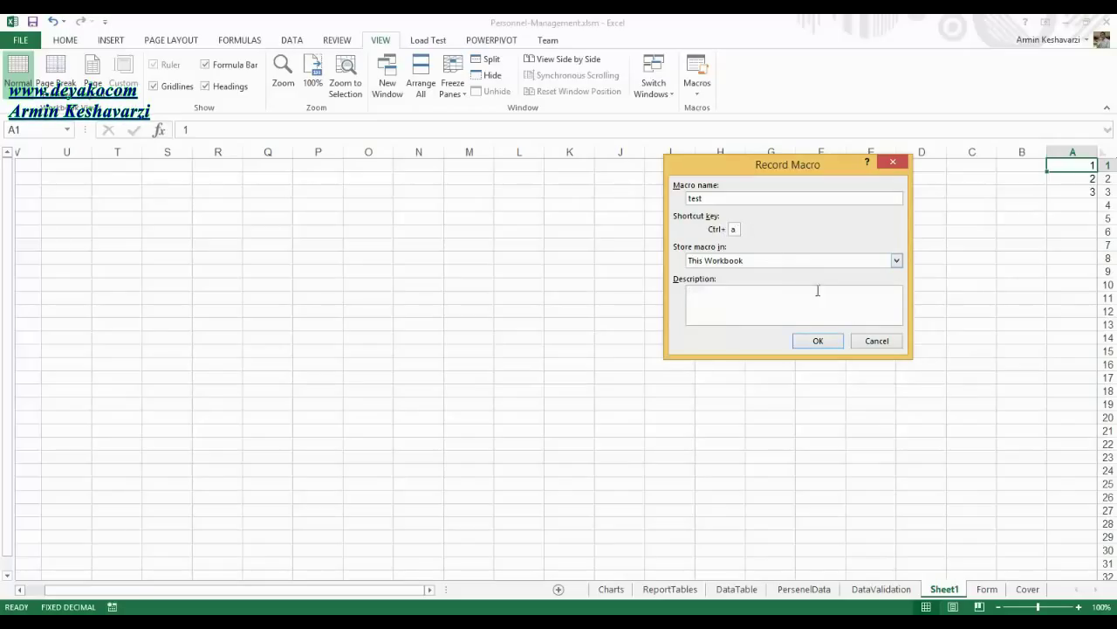
pyautogui.write('a test')
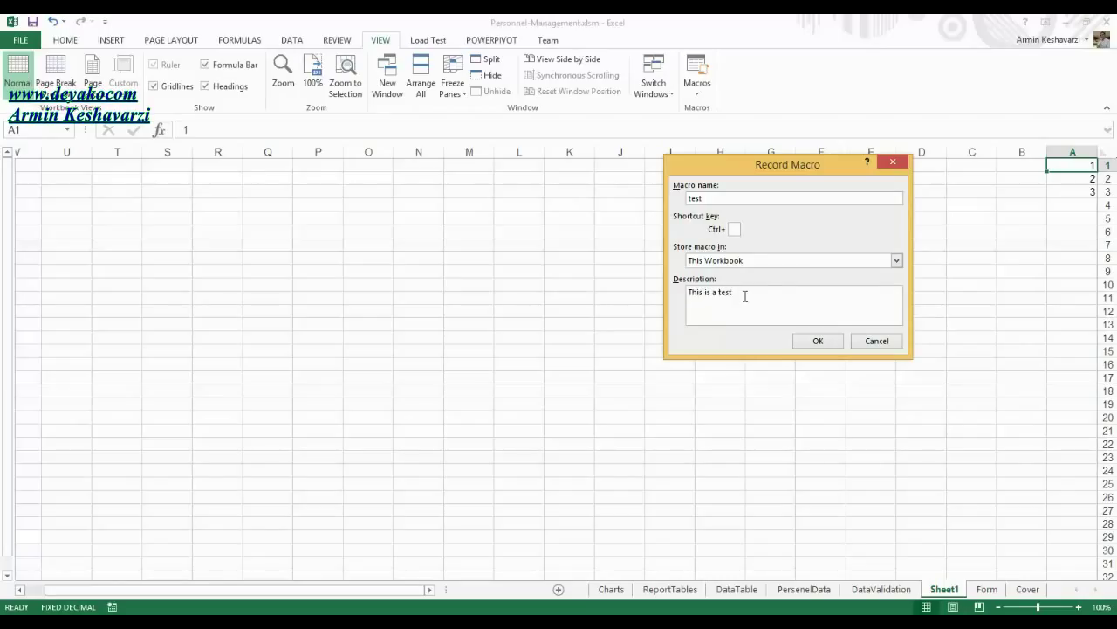
pyautogui.click(826, 341)
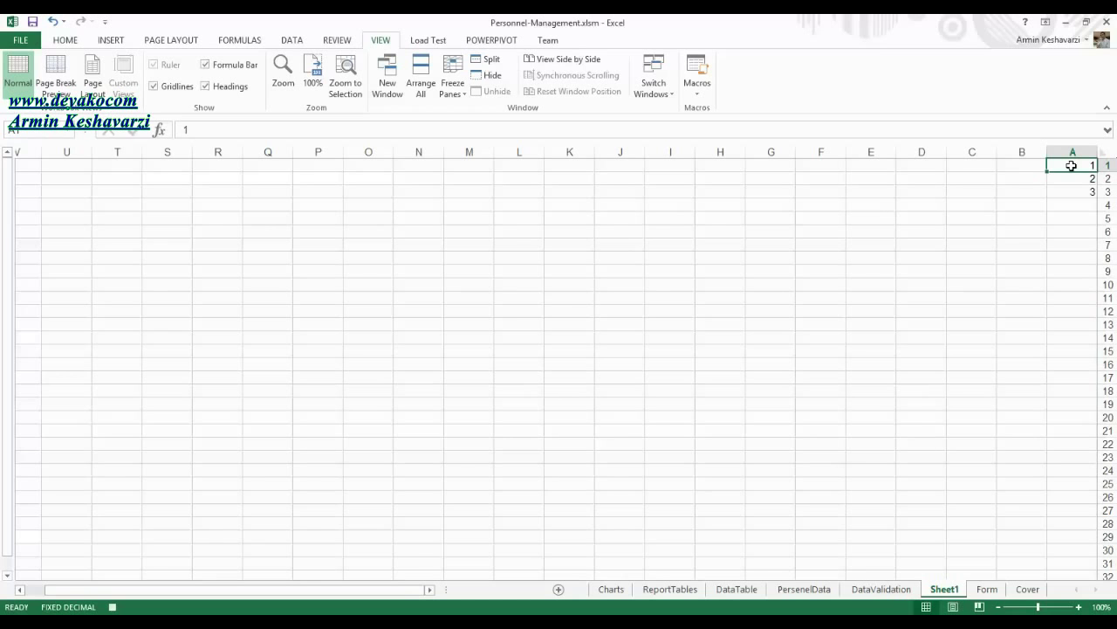
# Step: Type 4 into cell A4 while recording, then select cell B1
pyautogui.press('Down')
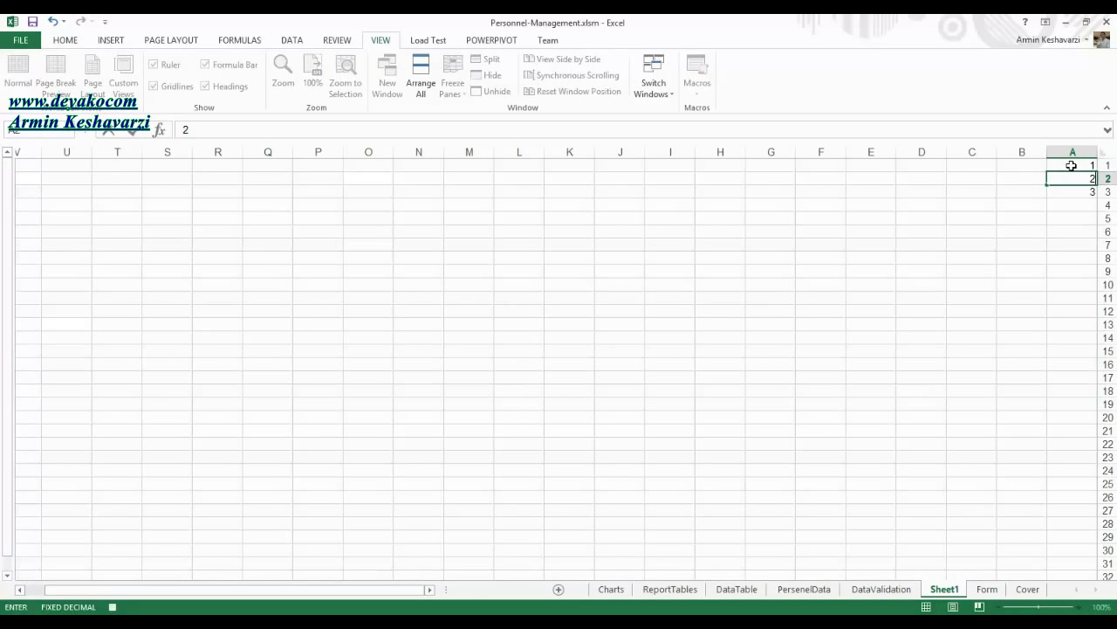
pyautogui.press('Down')
pyautogui.press('Down')
pyautogui.write('4')
pyautogui.press('Return')
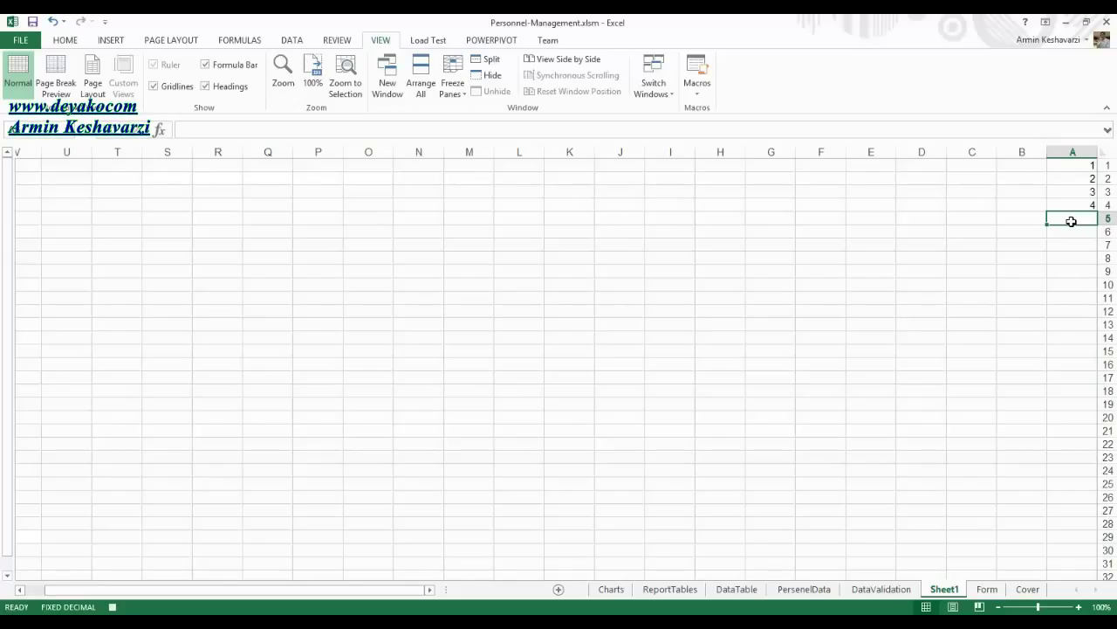
pyautogui.click(1033, 165)
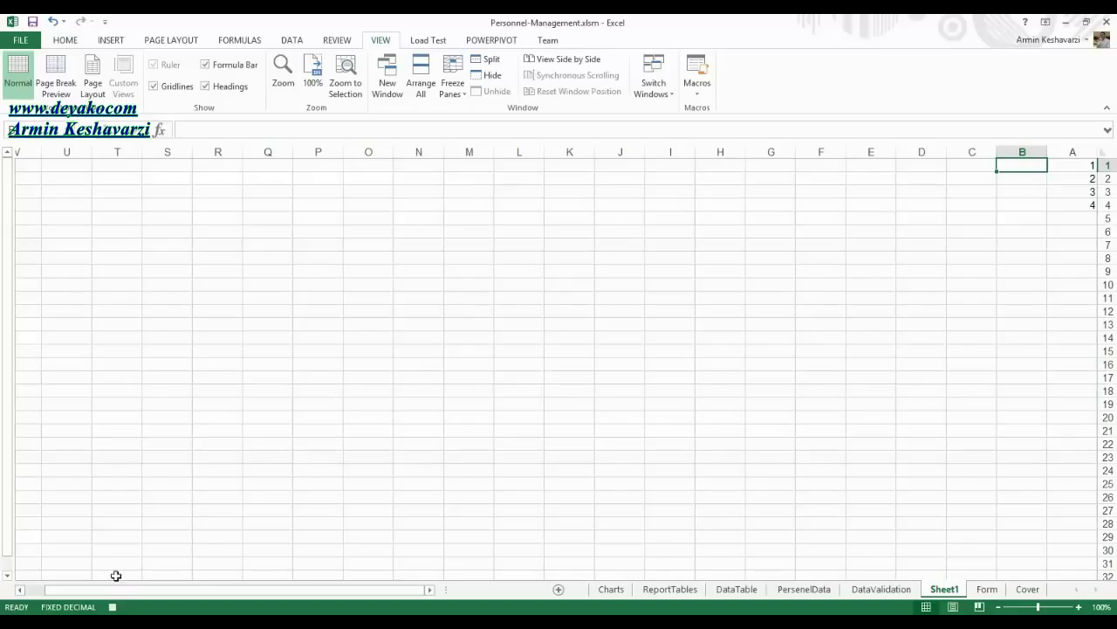
# Step: Stop recording, clear A1:A4, and run the test macro from A1 to restore the numbers
pyautogui.click(112, 609)
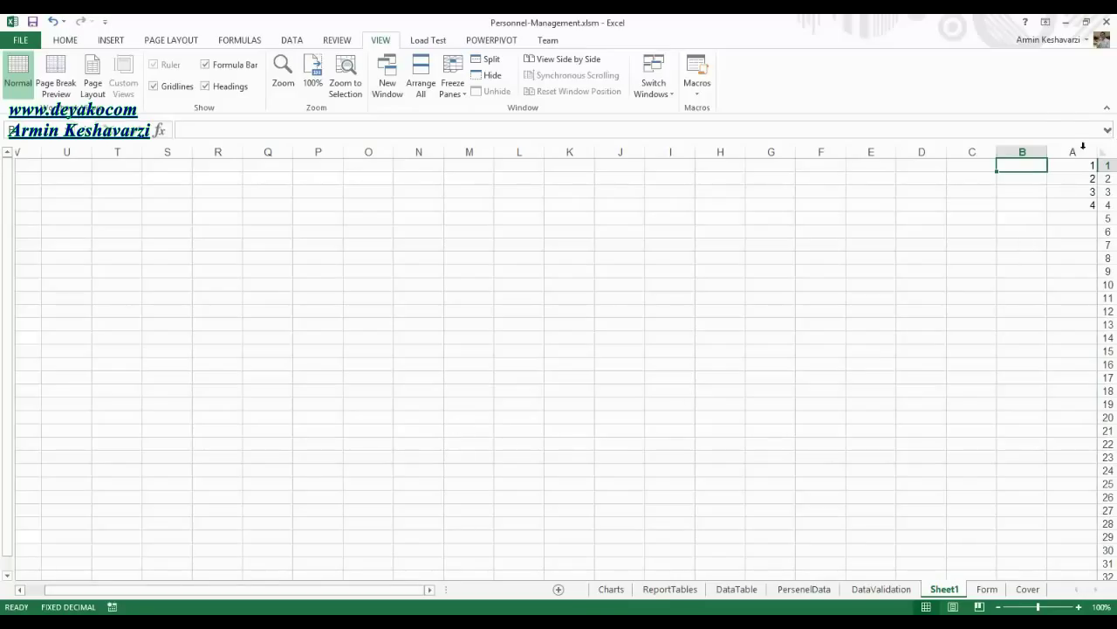
pyautogui.moveTo(1068, 165); pyautogui.dragTo(1064, 206)
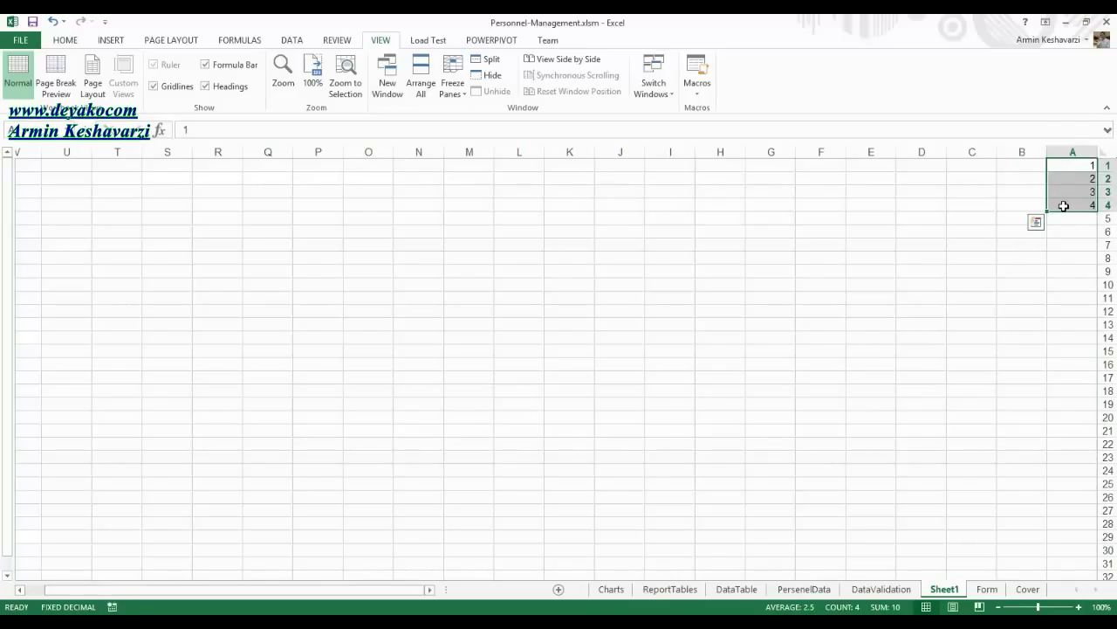
pyautogui.press('Delete')
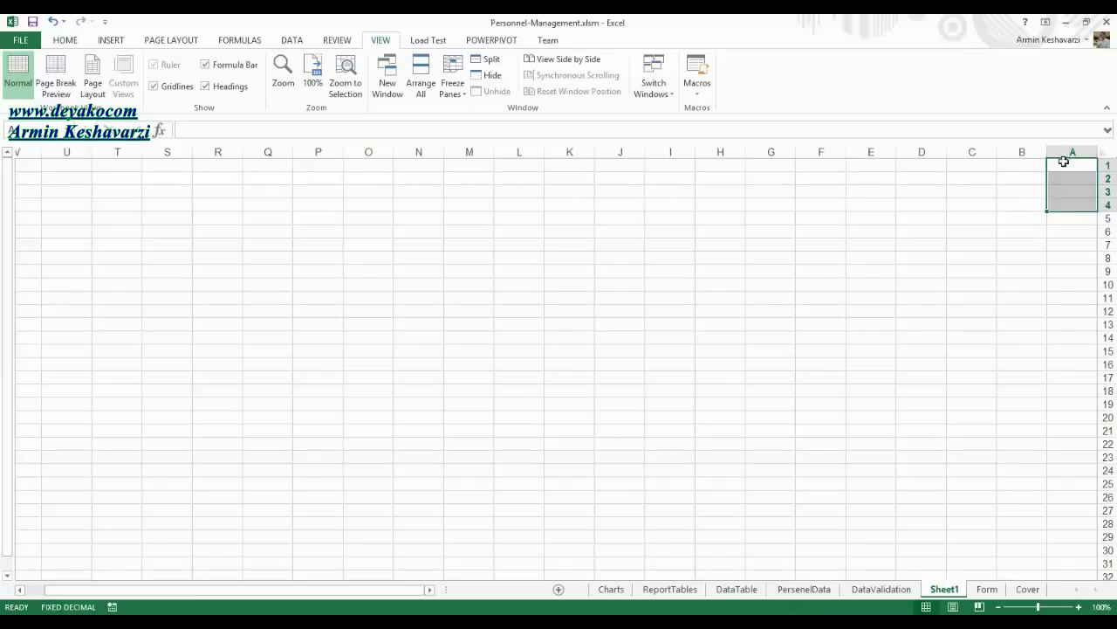
pyautogui.click(1066, 164)
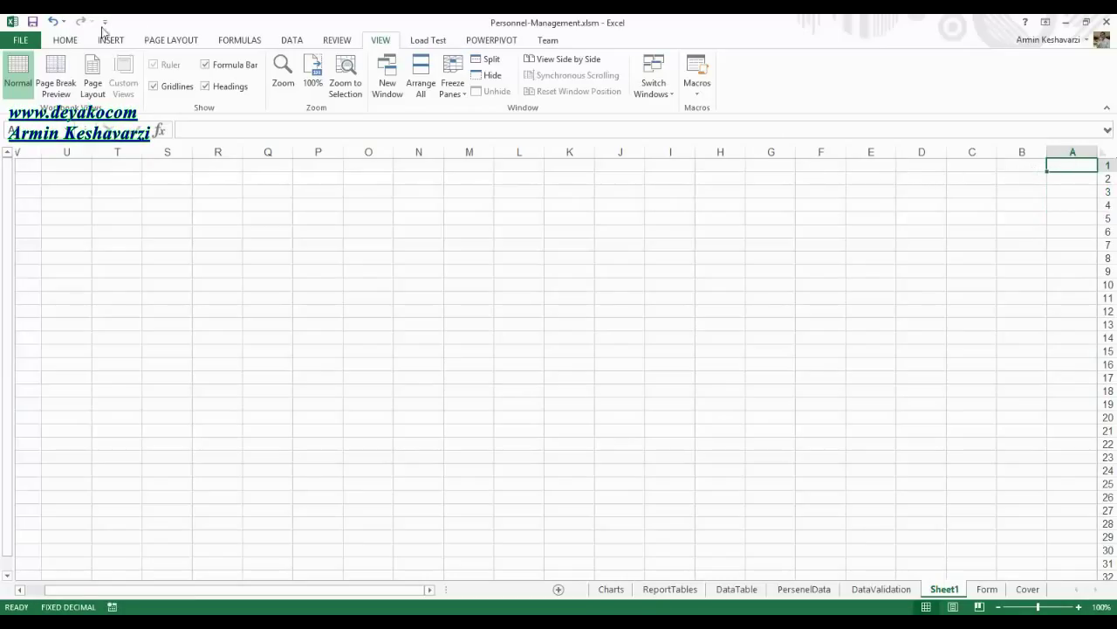
pyautogui.click(694, 92)
pyautogui.click(763, 110)
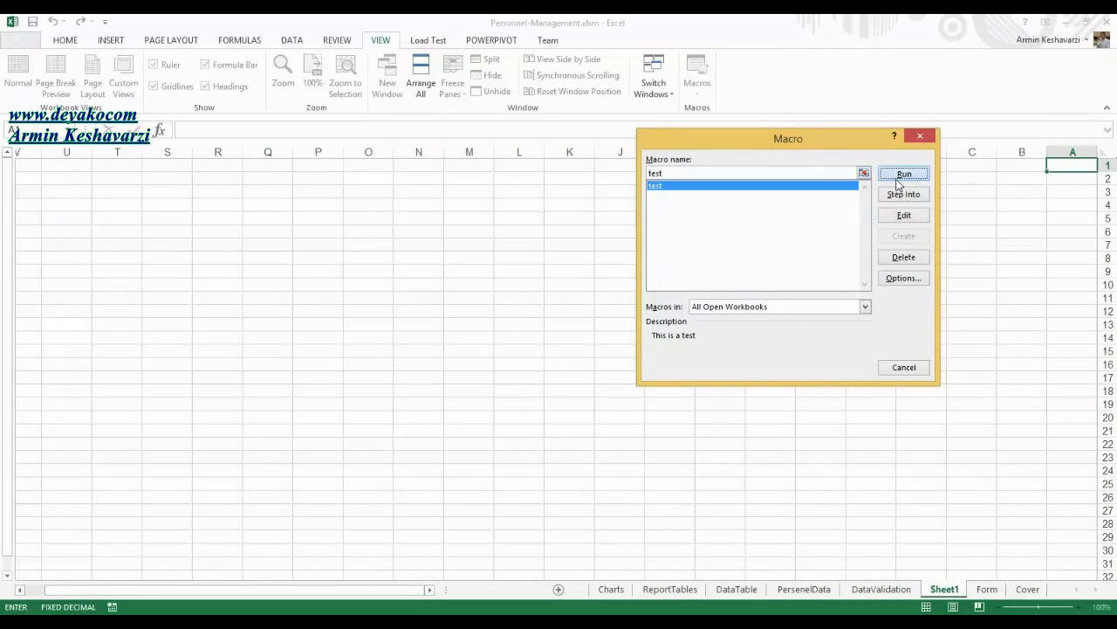
pyautogui.click(902, 174)
# Step: Check the restored column, then run the test macro again with cell A10 selected
pyautogui.moveTo(1091, 166); pyautogui.dragTo(1091, 213)
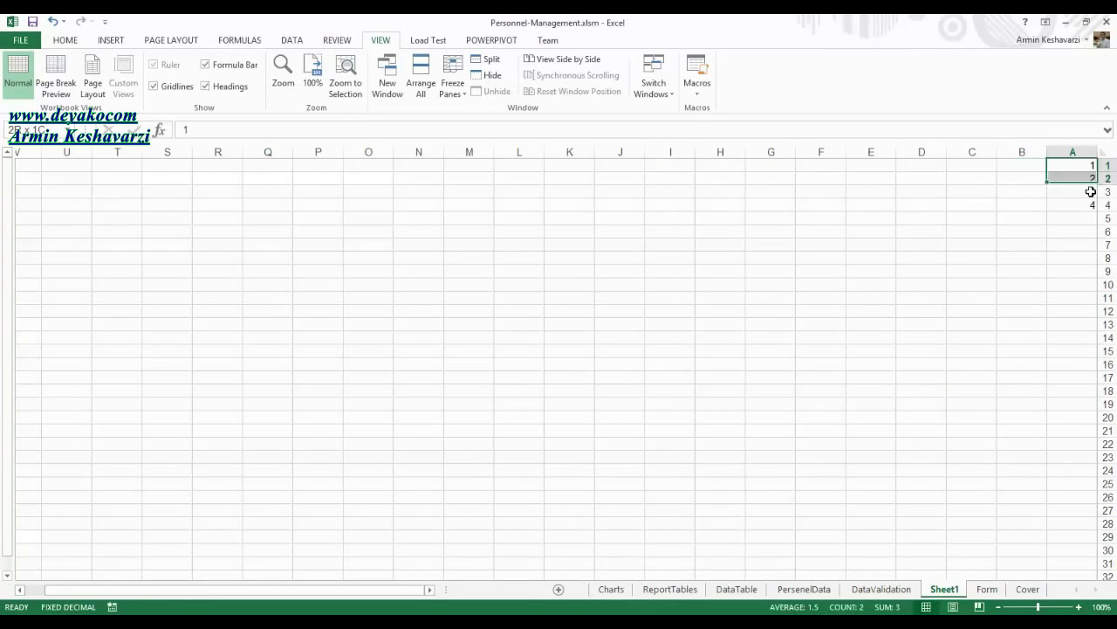
pyautogui.click(1023, 167)
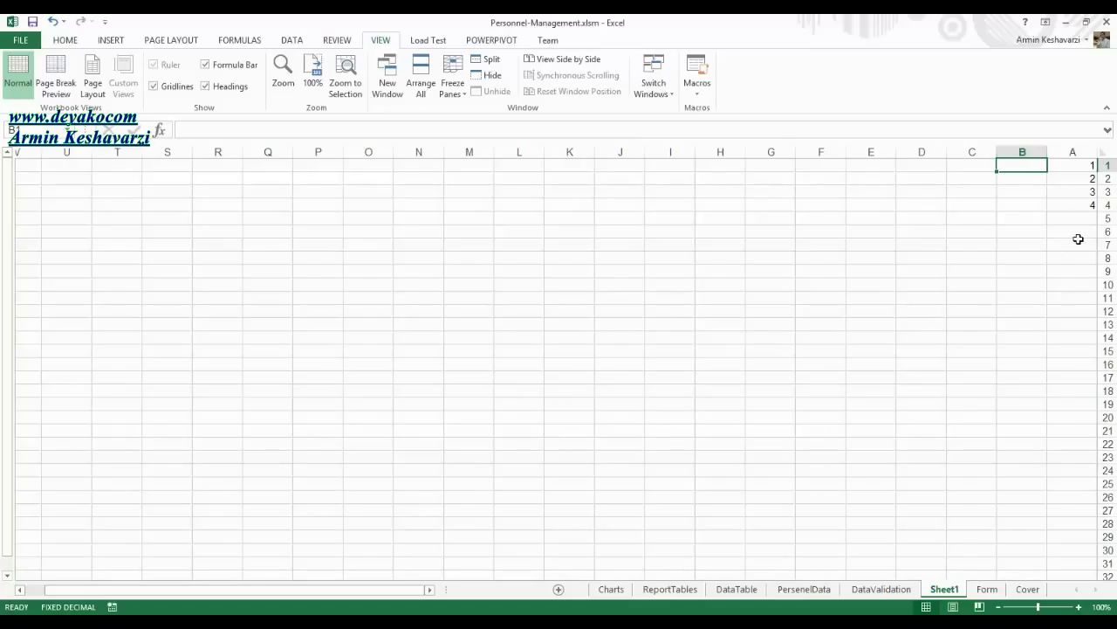
pyautogui.click(1081, 283)
pyautogui.click(709, 93)
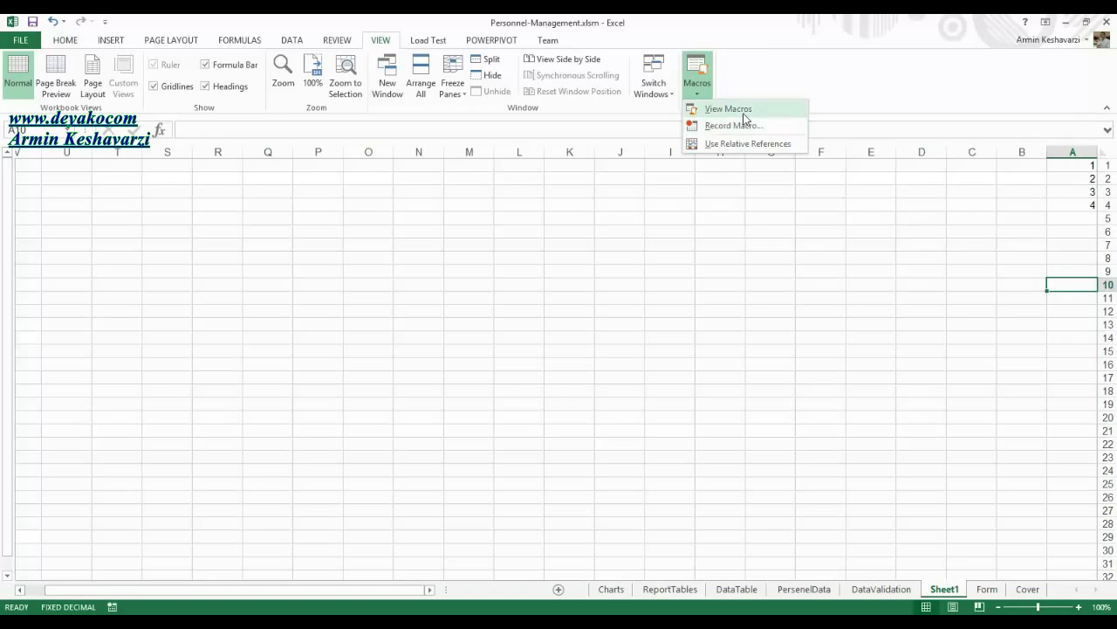
pyautogui.click(744, 112)
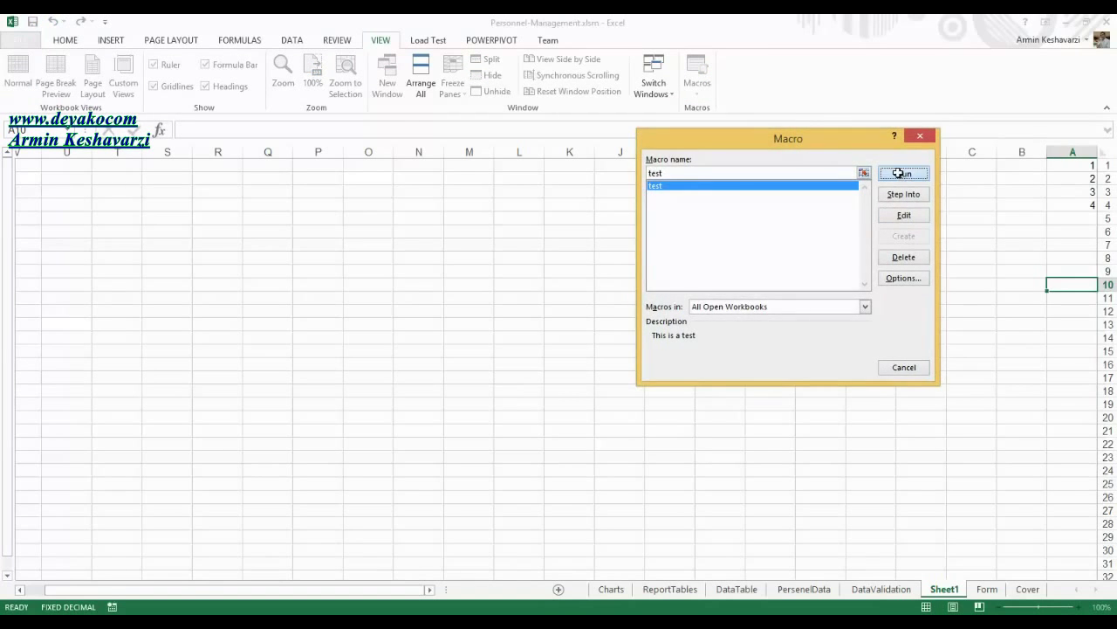
pyautogui.click(898, 172)
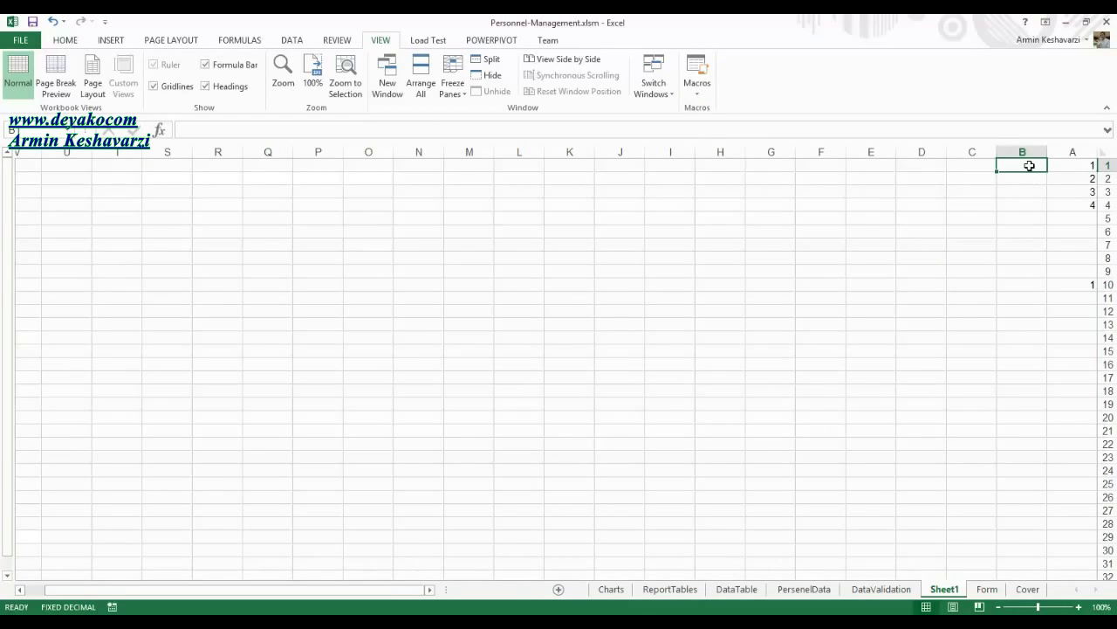
pyautogui.click(1077, 286)
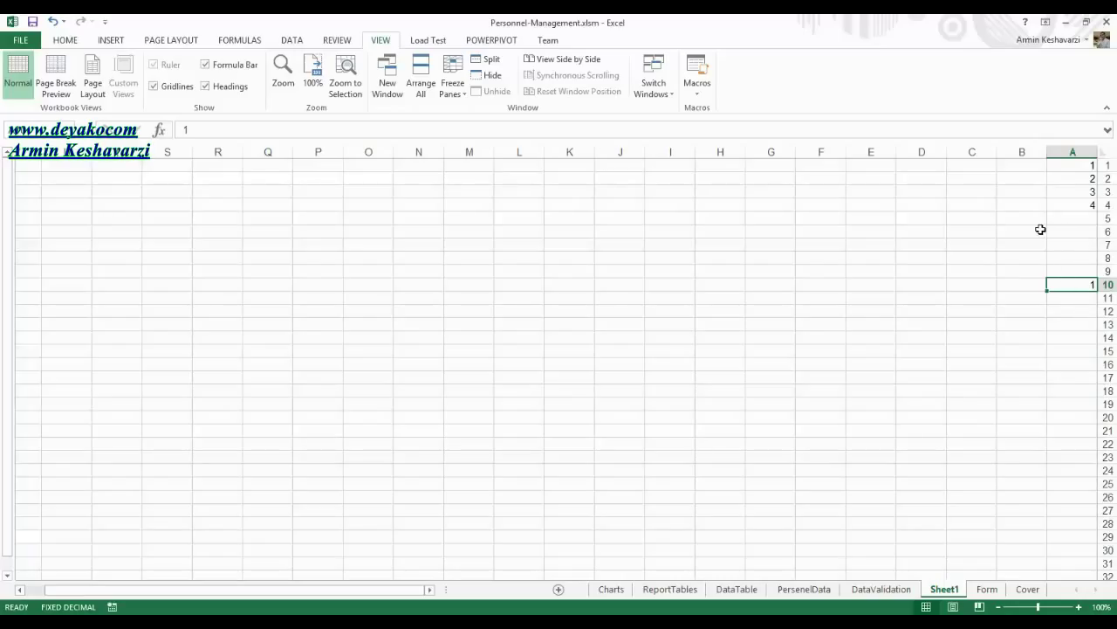
# Step: Open the View Macros list to show the test macro described as 'This is a test'
pyautogui.click(698, 87)
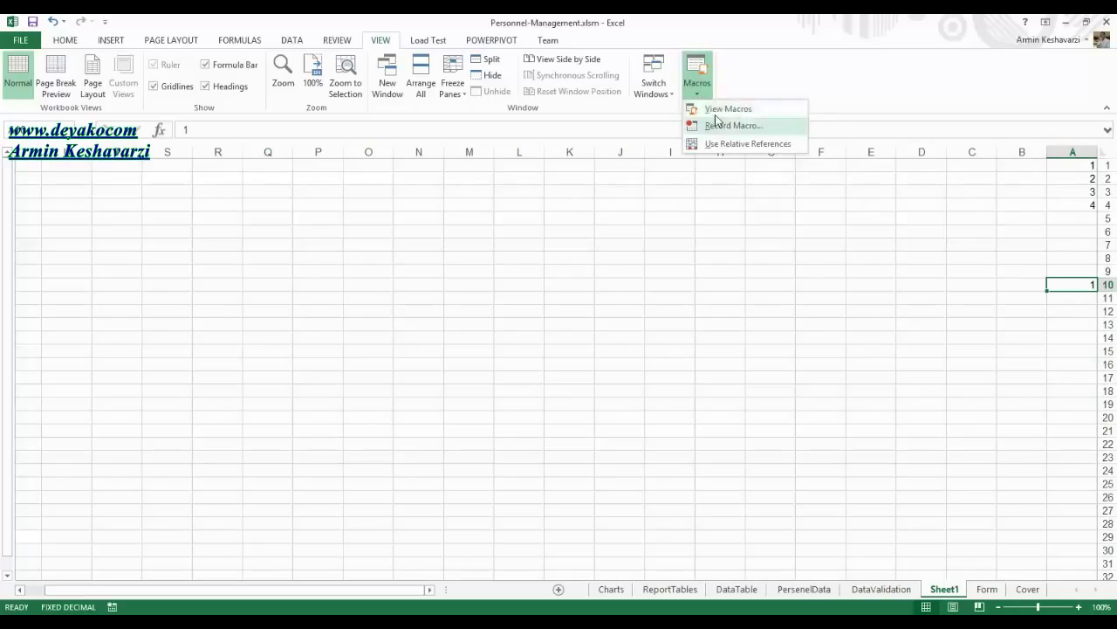
pyautogui.click(724, 111)
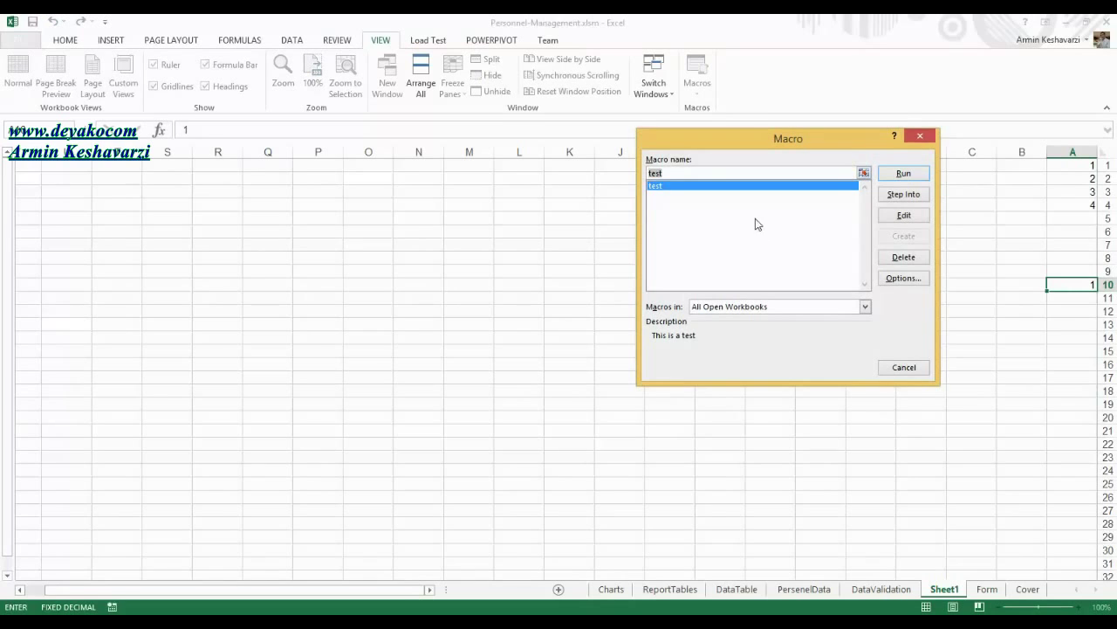
# Step: Open the test macro's code in Module1 for editing and maximize the VBA editor
pyautogui.click(916, 215)
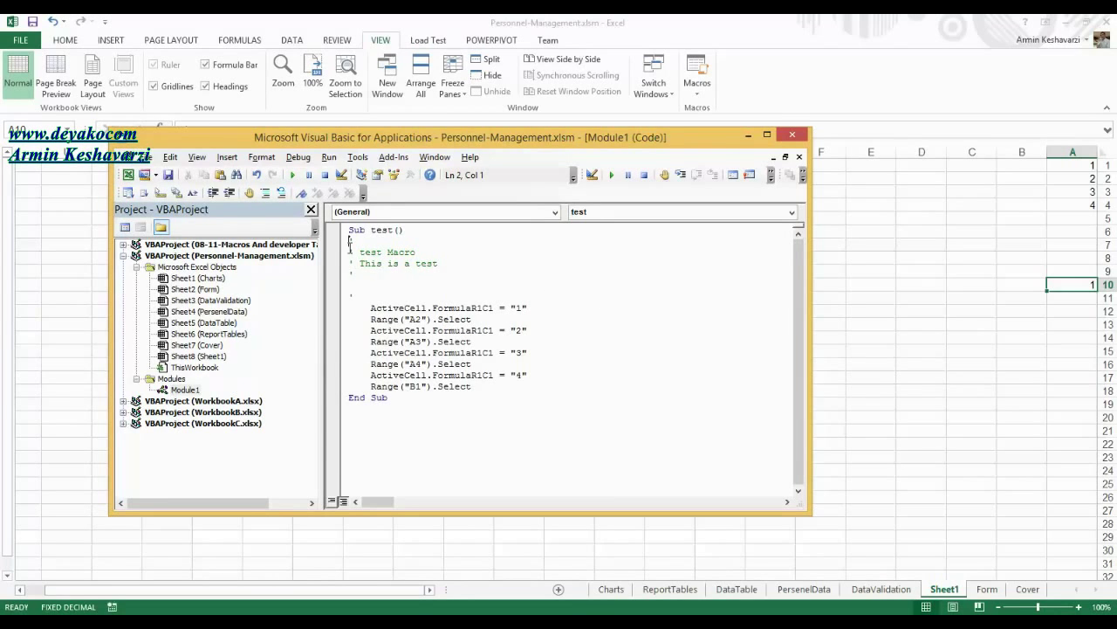
pyautogui.moveTo(350, 241); pyautogui.dragTo(499, 387)
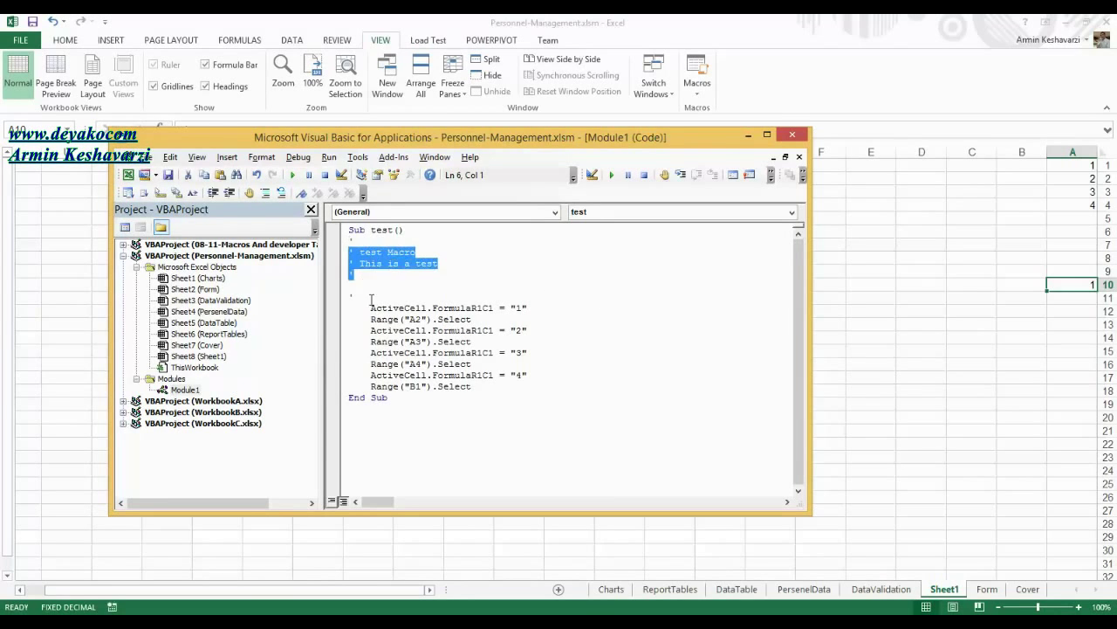
pyautogui.click(499, 387)
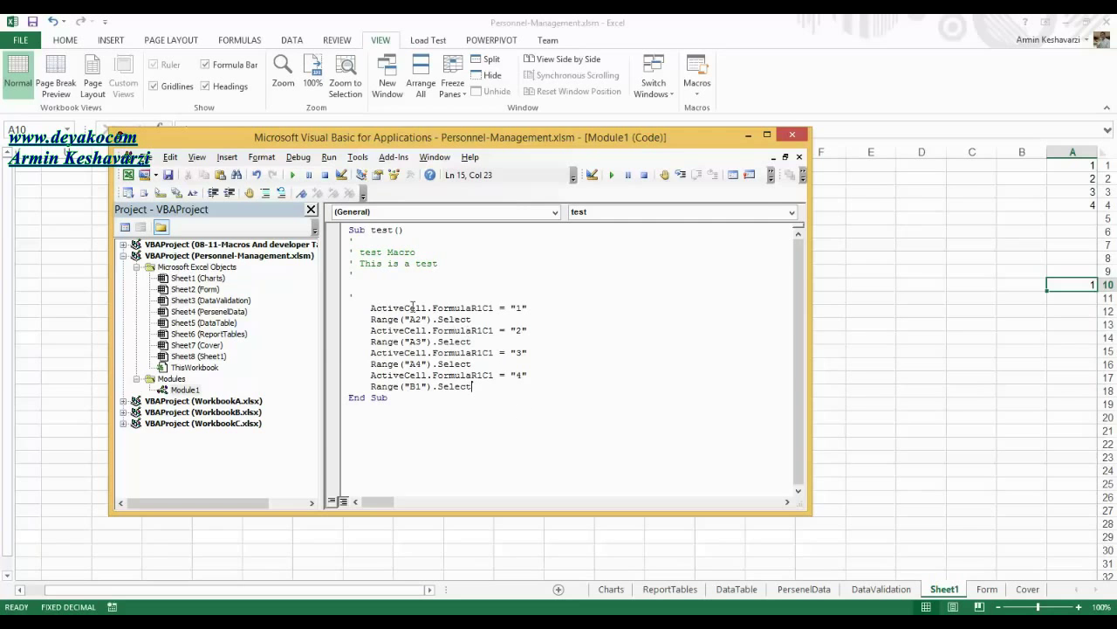
pyautogui.click(766, 134)
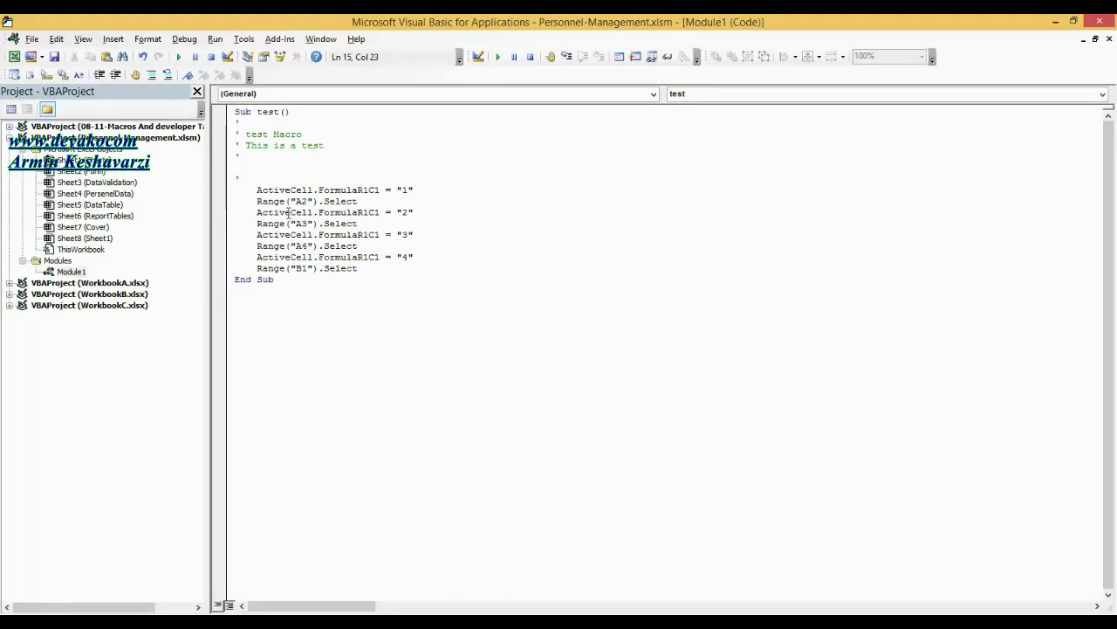
# Step: Examine line 8's ActiveCell.FormulaR1C1 statement that writes the value "1"
pyautogui.moveTo(258, 191); pyautogui.dragTo(416, 191)
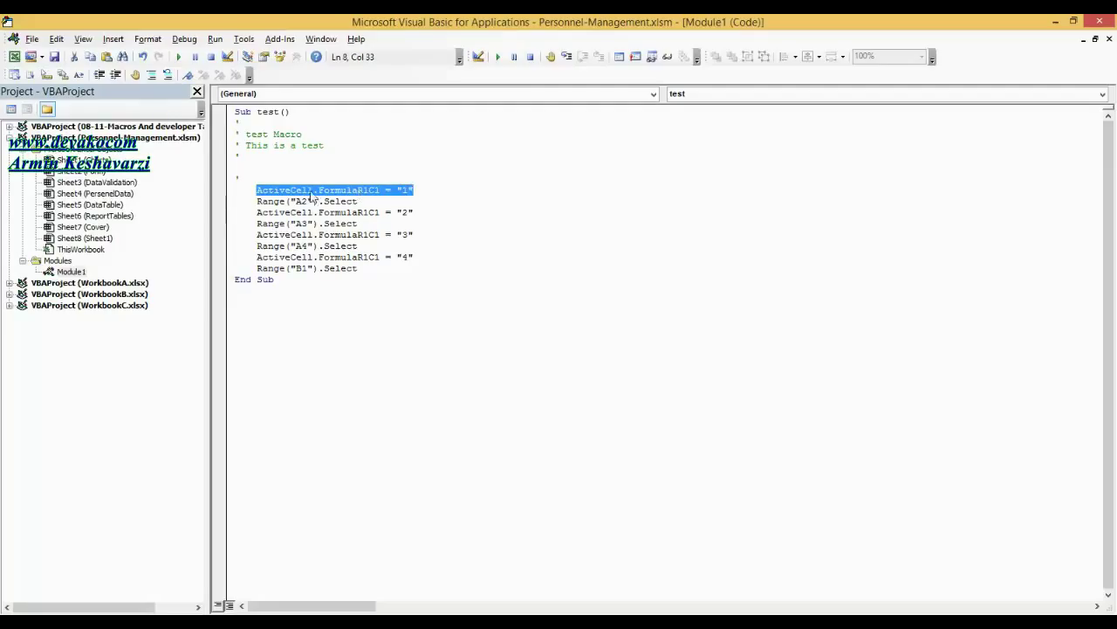
pyautogui.click(289, 190)
pyautogui.moveTo(256, 190); pyautogui.dragTo(409, 190)
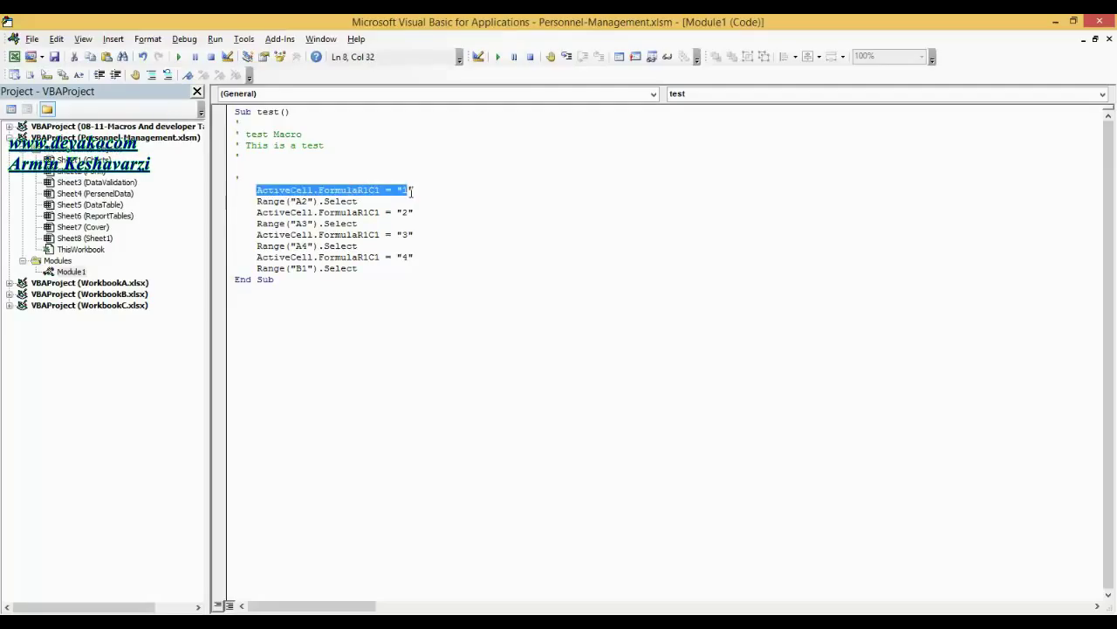
pyautogui.click(409, 190)
pyautogui.doubleClick(404, 189)
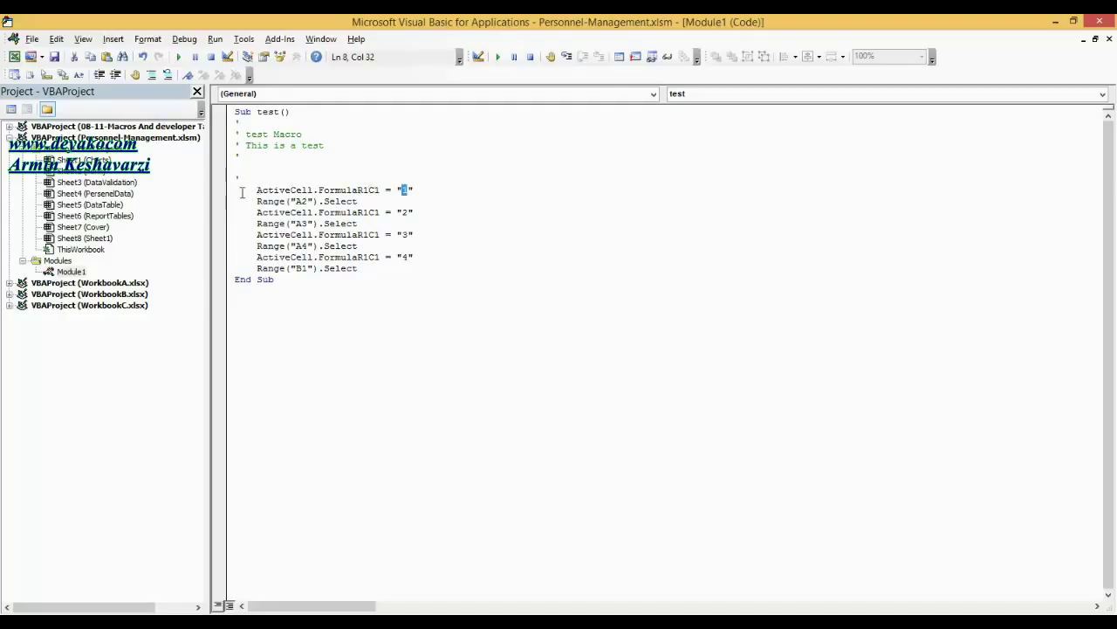
pyautogui.moveTo(260, 190); pyautogui.dragTo(381, 191)
pyautogui.click(381, 191)
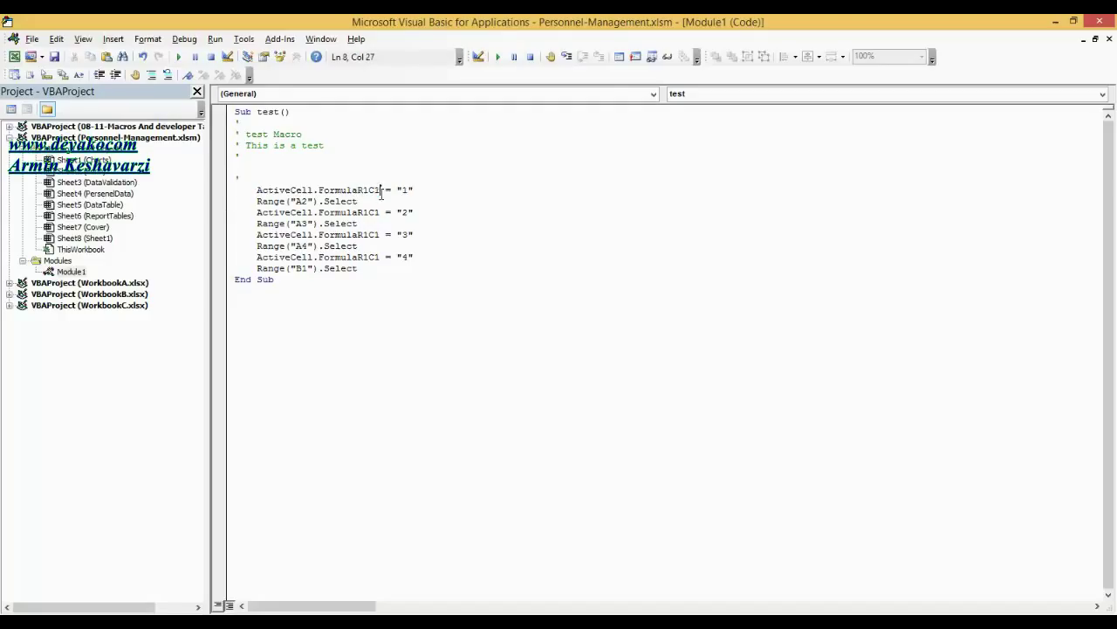
pyautogui.click(359, 202)
pyautogui.click(362, 270)
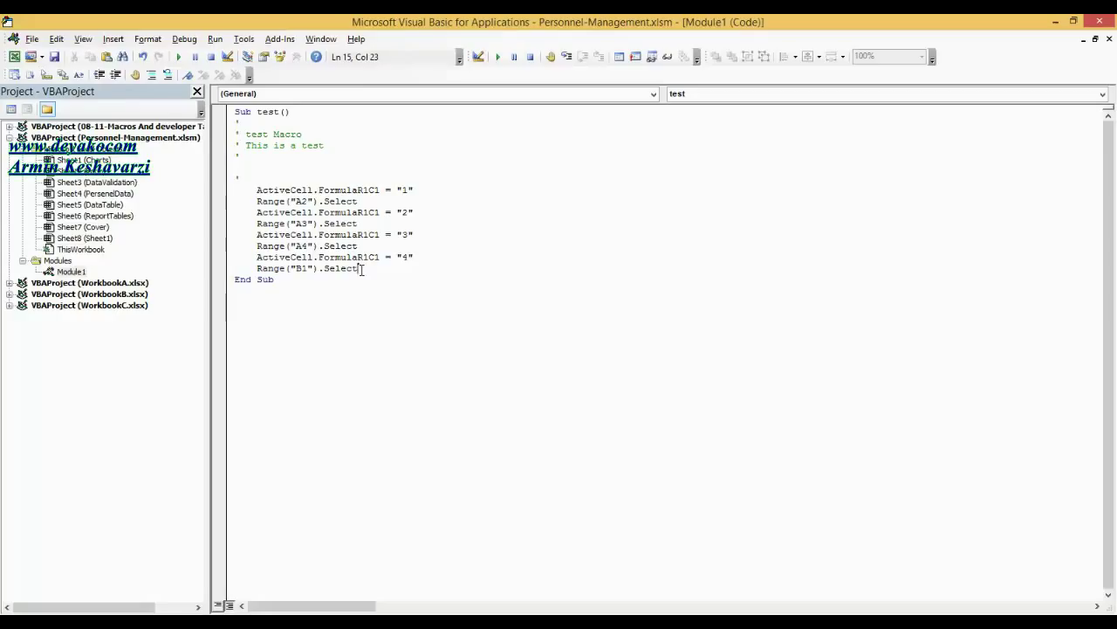
# Step: Pick out ActiveCell, FormulaR1C1 and the value 1, then the first two statements, and restore the editor window
pyautogui.doubleClick(293, 191)
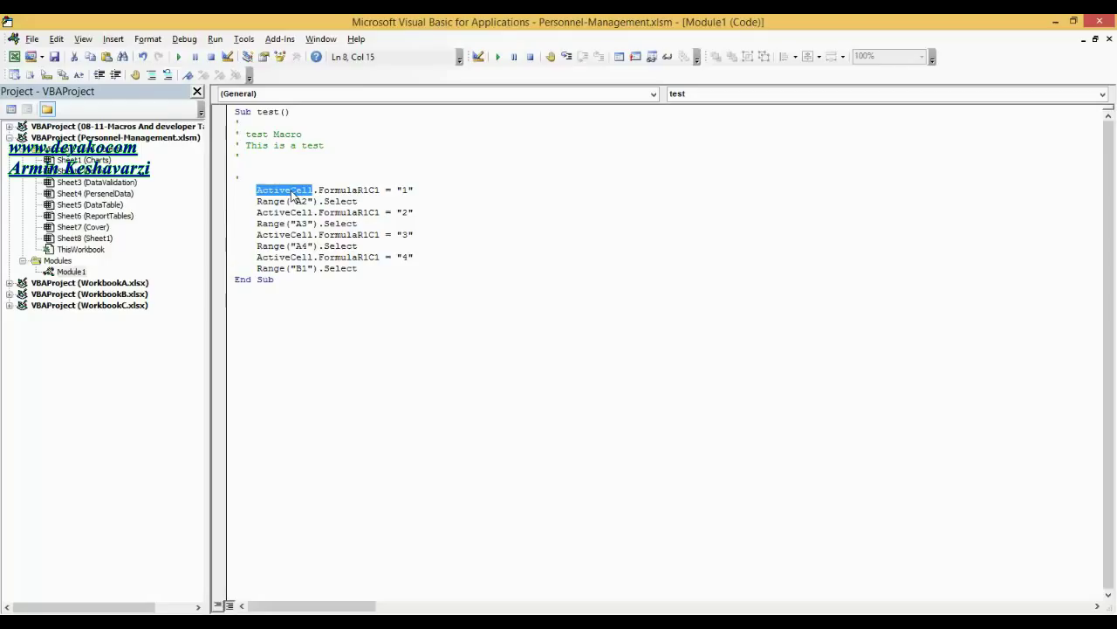
pyautogui.doubleClick(338, 190)
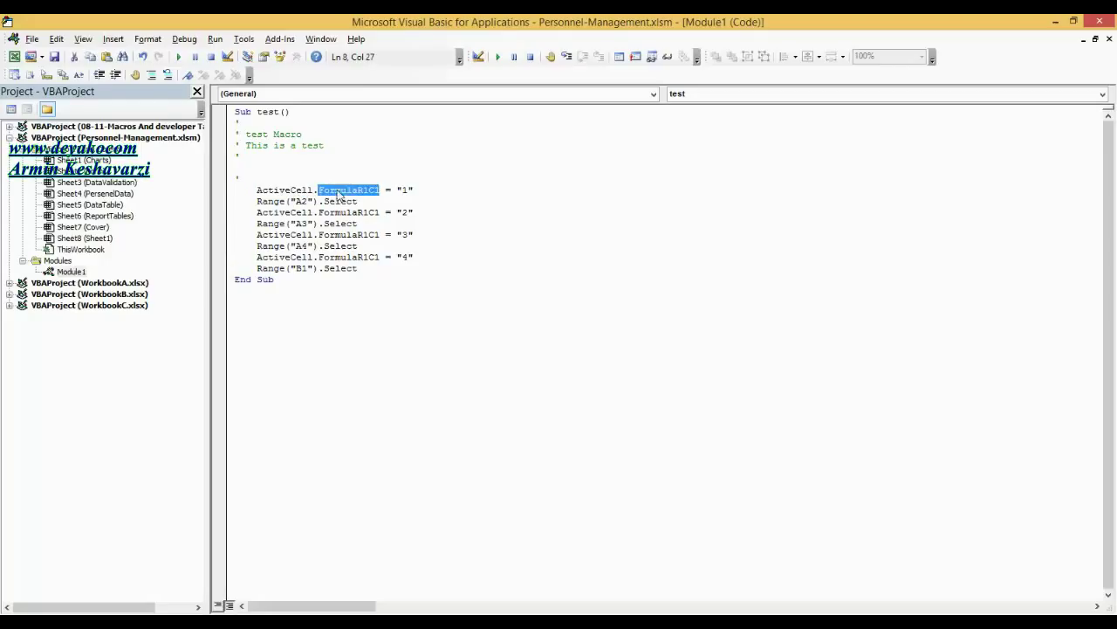
pyautogui.doubleClick(403, 191)
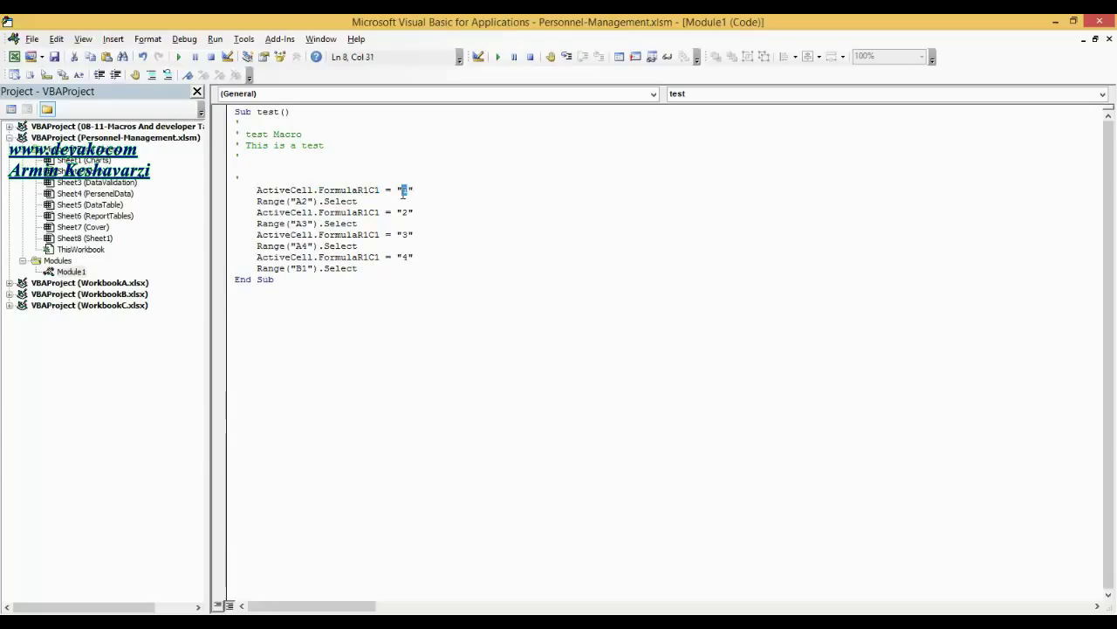
pyautogui.click(268, 202)
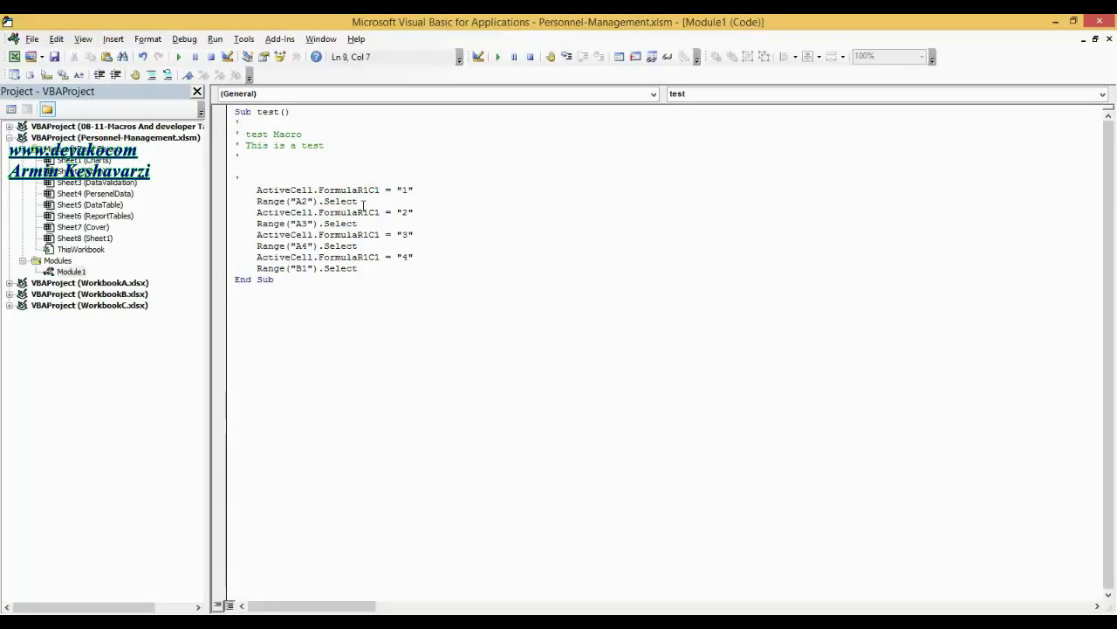
pyautogui.moveTo(358, 202); pyautogui.dragTo(234, 190)
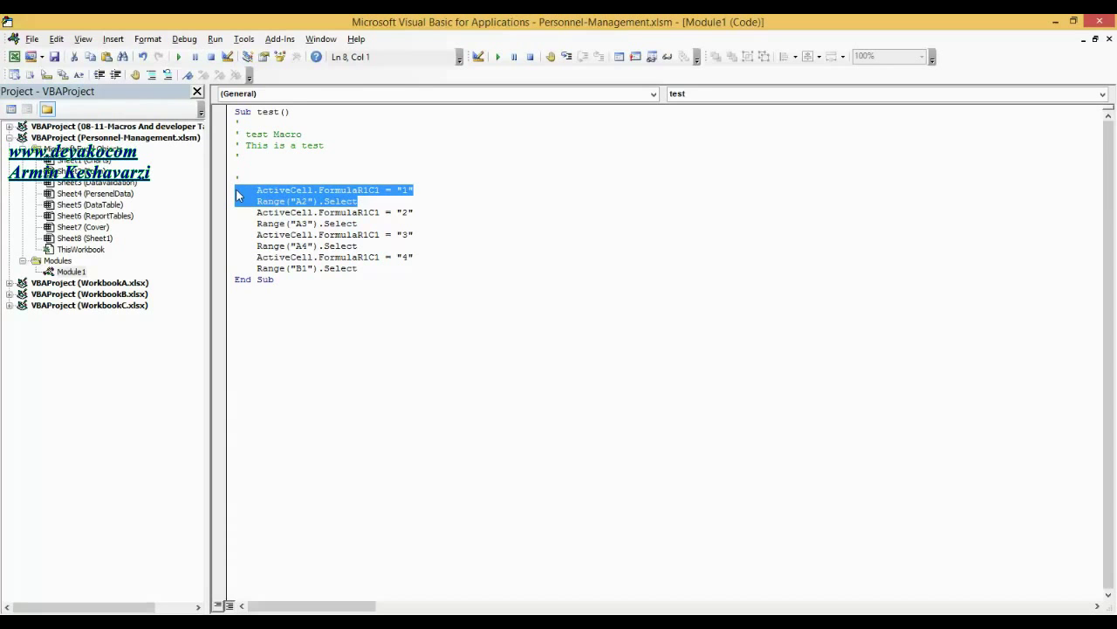
pyautogui.click(1075, 20)
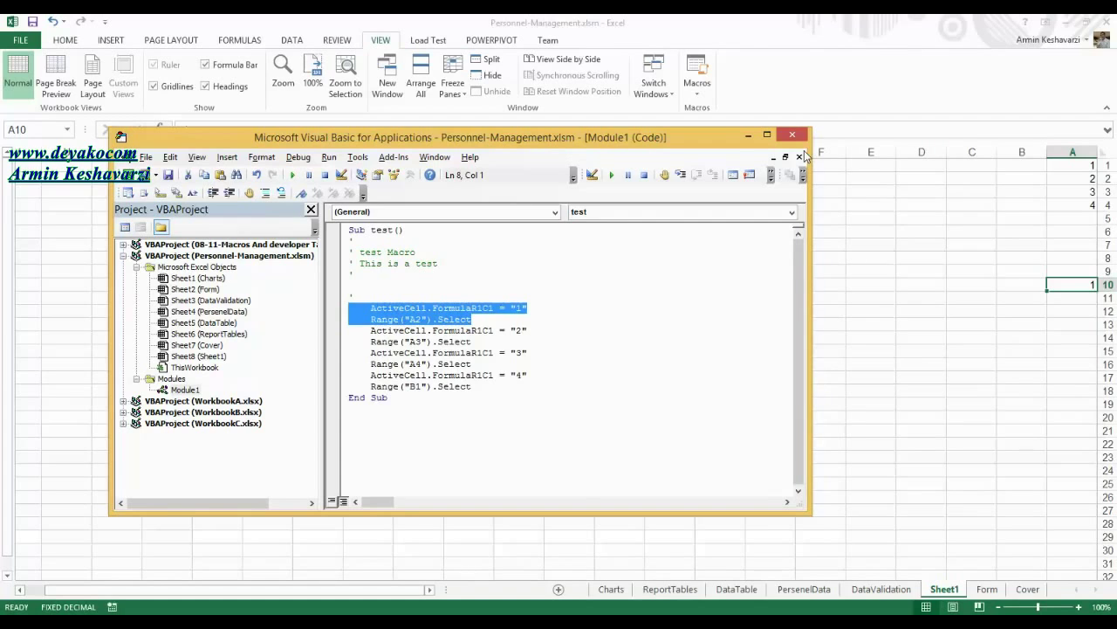
pyautogui.click(492, 389)
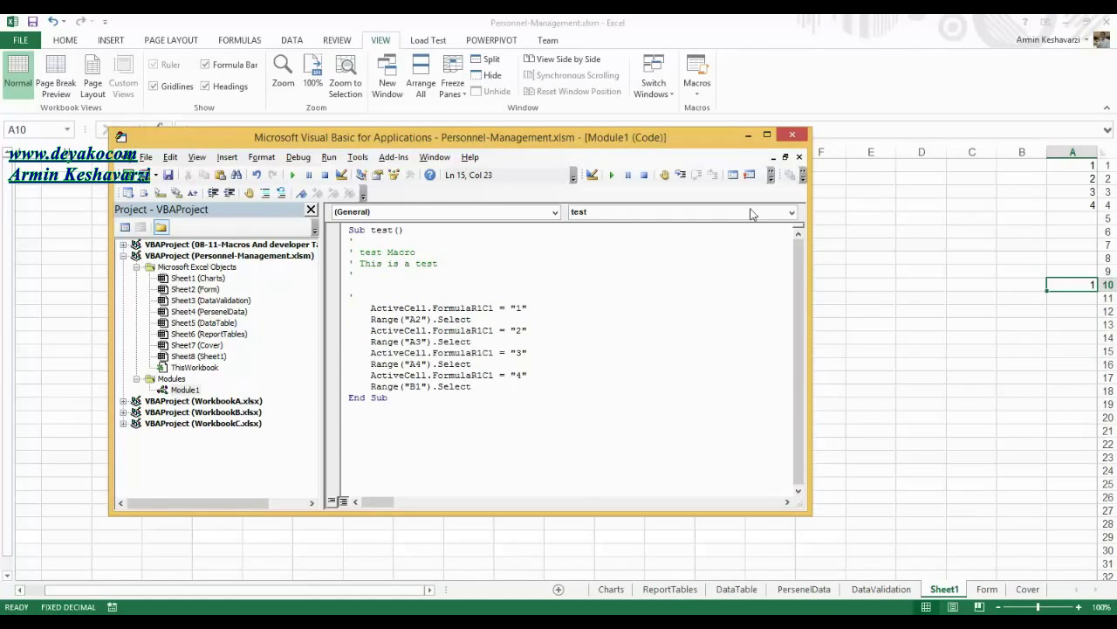
# Step: Close the VBA code editor and return to Sheet1
pyautogui.click(792, 135)
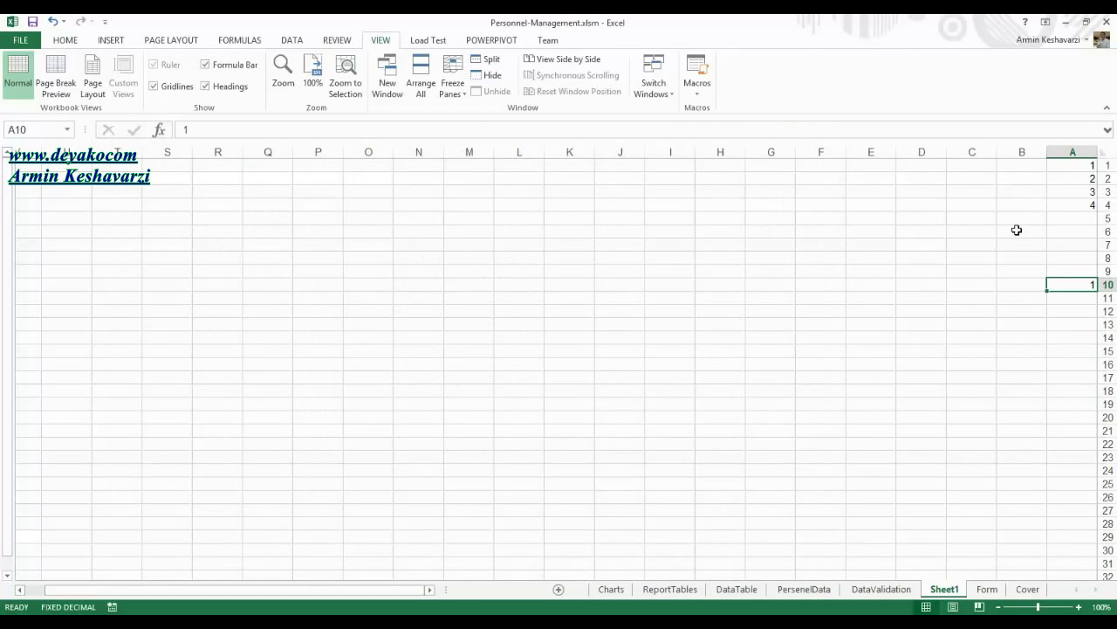
pyautogui.click(1052, 189)
pyautogui.click(1017, 177)
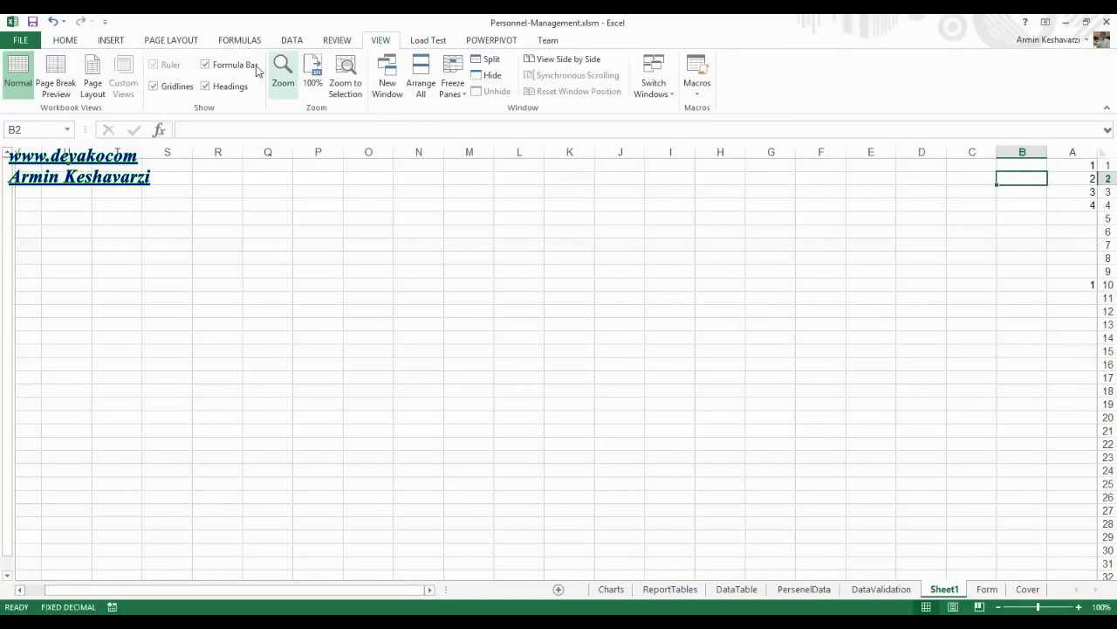
# Step: Draw a Rectangle shape over roughly cells C2 to D4
pyautogui.click(108, 41)
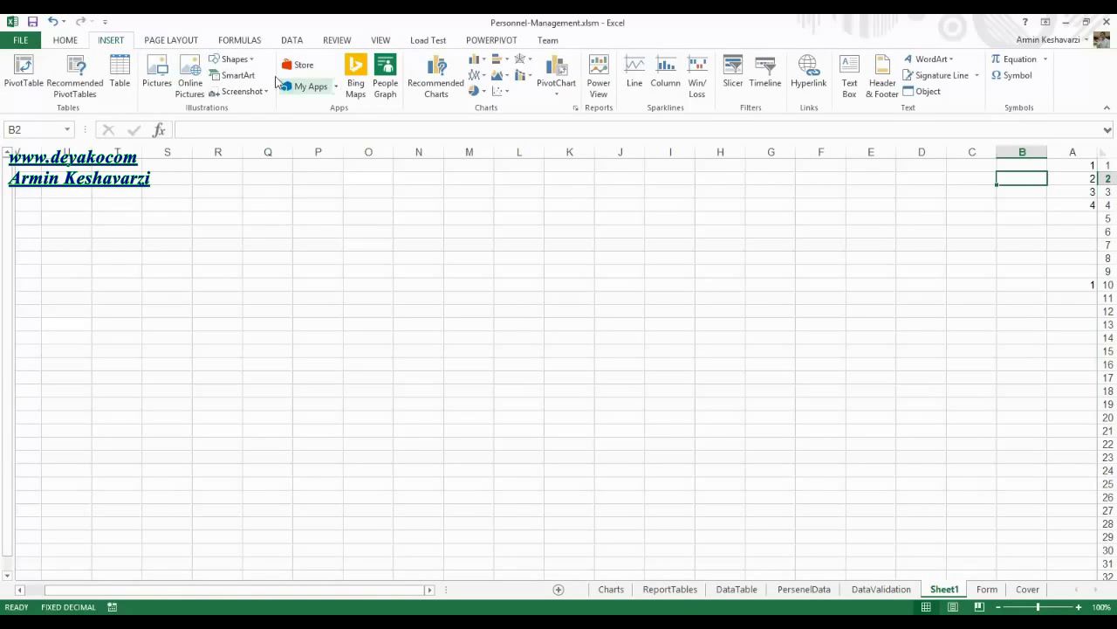
pyautogui.click(255, 65)
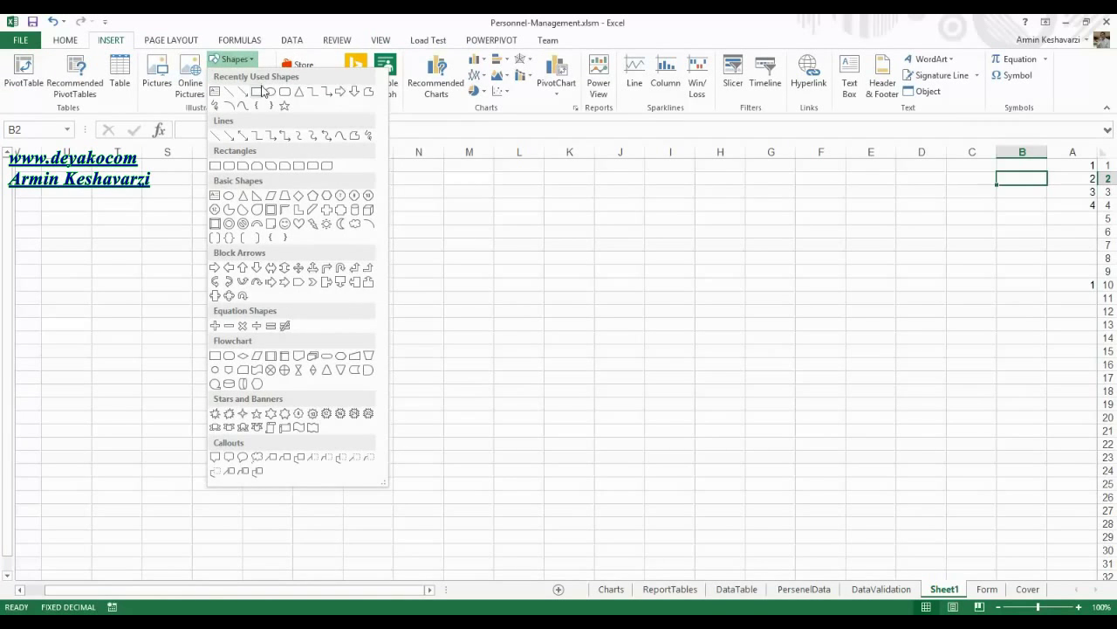
pyautogui.click(265, 93)
pyautogui.moveTo(981, 170); pyautogui.dragTo(879, 207)
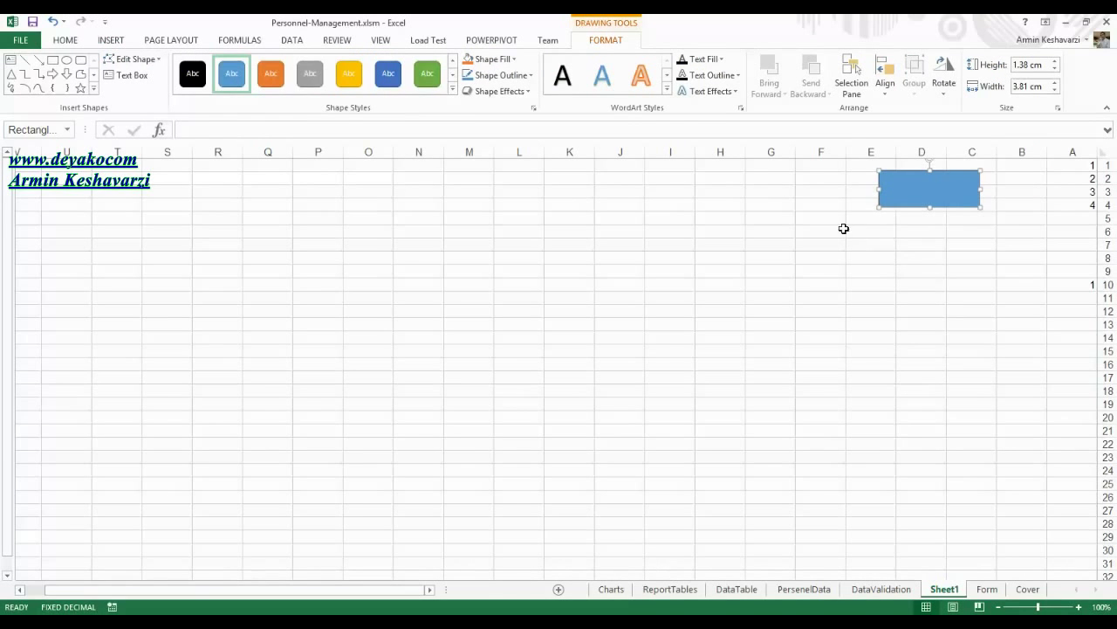
# Step: Assign the test macro to the rectangle and run it from the shape
pyautogui.rightClick(925, 201)
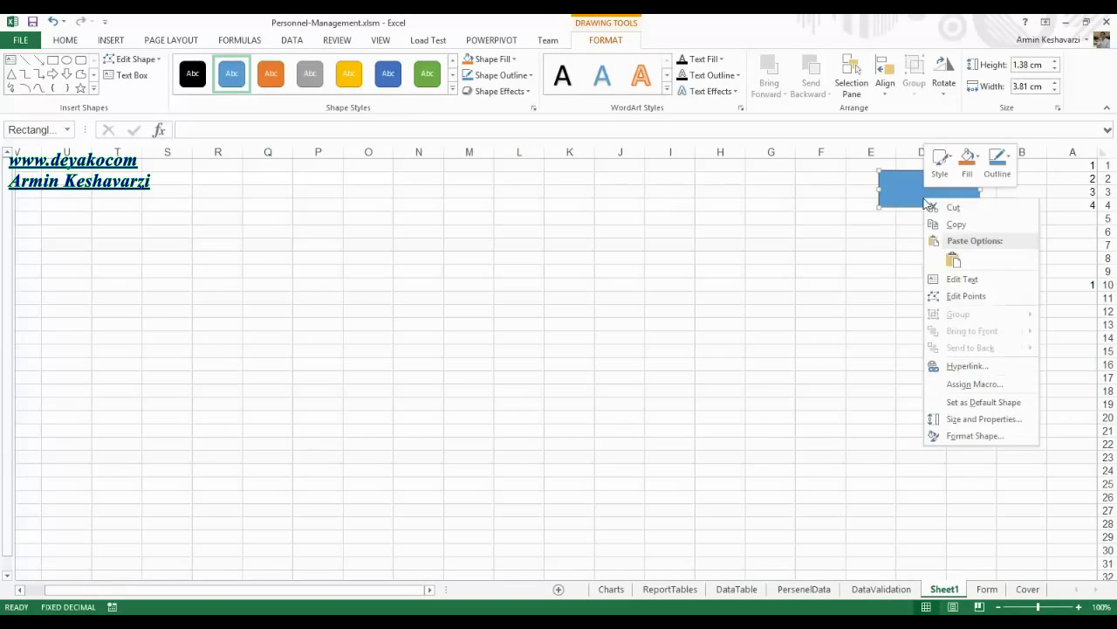
pyautogui.click(995, 385)
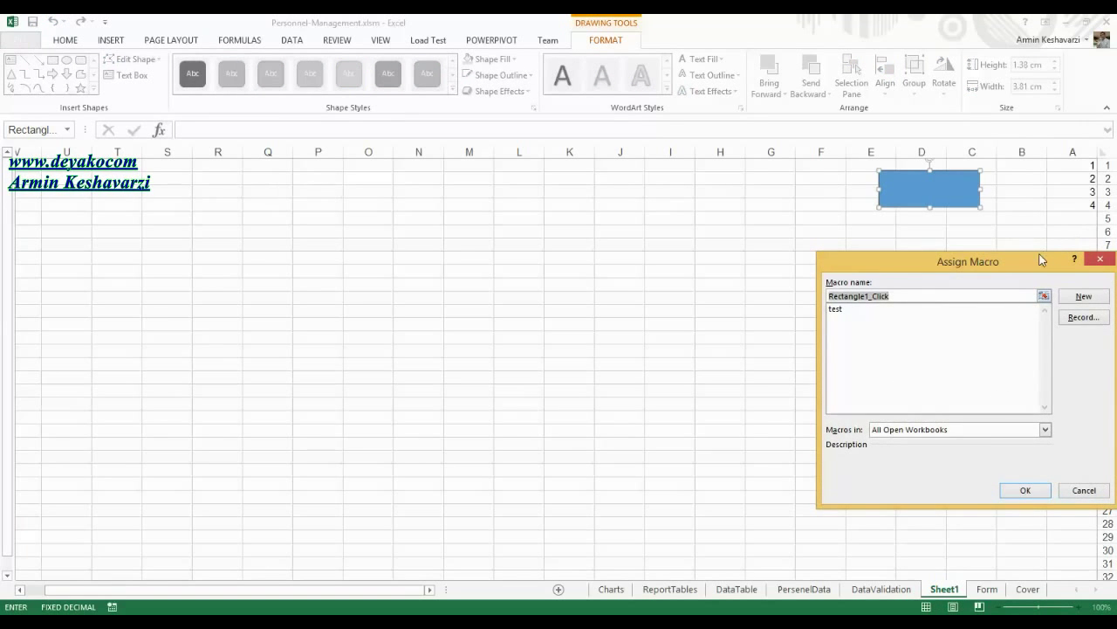
pyautogui.moveTo(1038, 260); pyautogui.dragTo(812, 234)
pyautogui.click(854, 272)
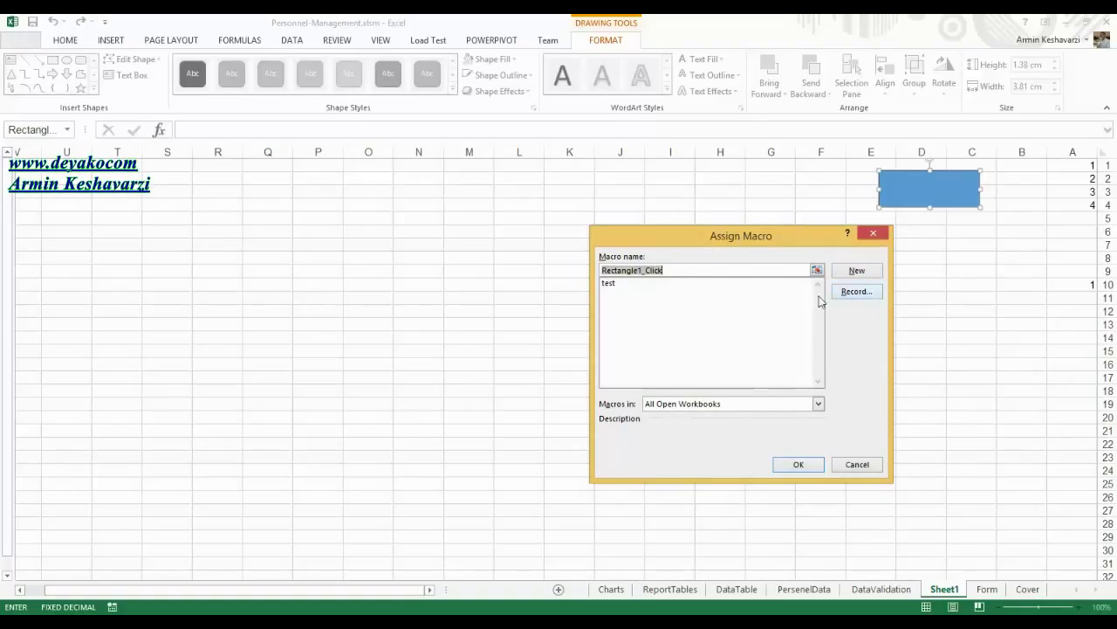
pyautogui.click(611, 285)
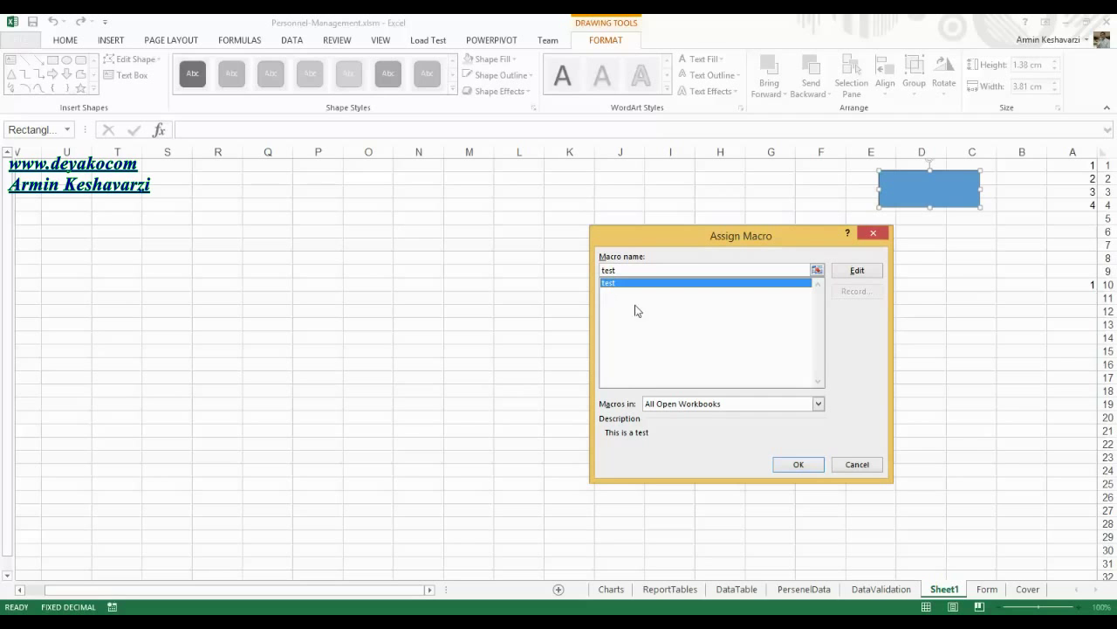
pyautogui.click(802, 466)
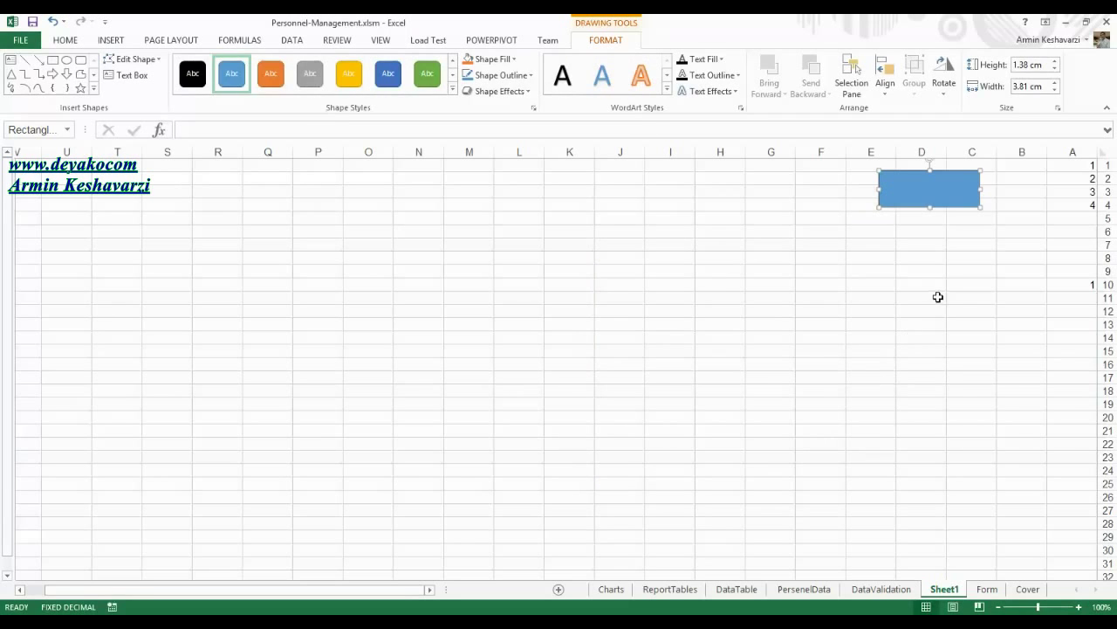
pyautogui.click(937, 297)
pyautogui.click(951, 199)
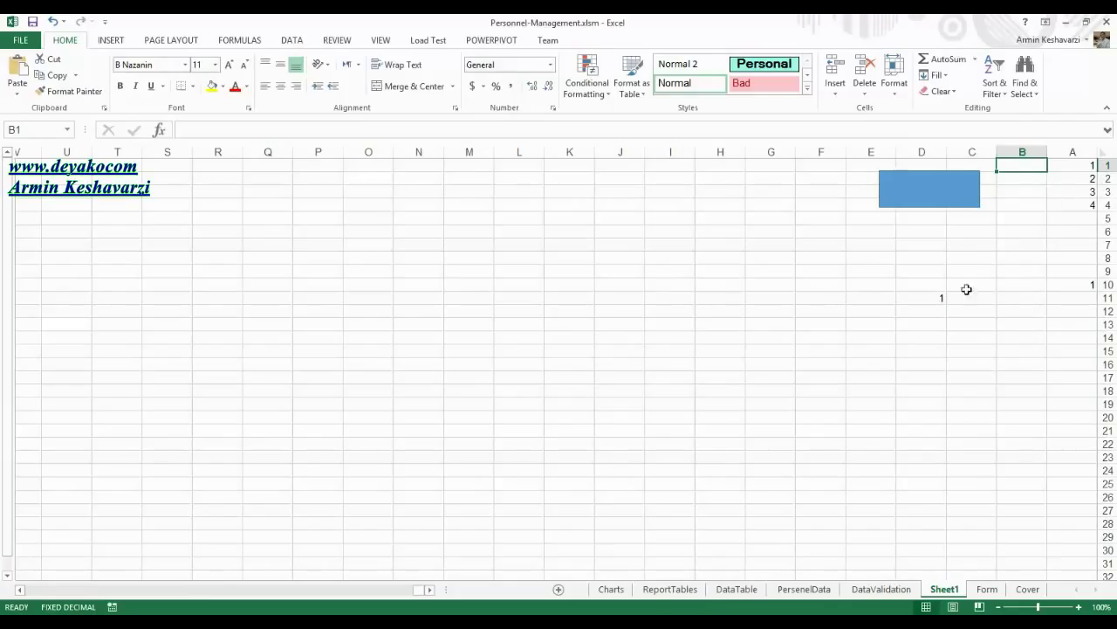
# Step: Clear the stray 1 values in A10 and D11 by deleting range A9:D12
pyautogui.click(937, 299)
pyautogui.click(1034, 165)
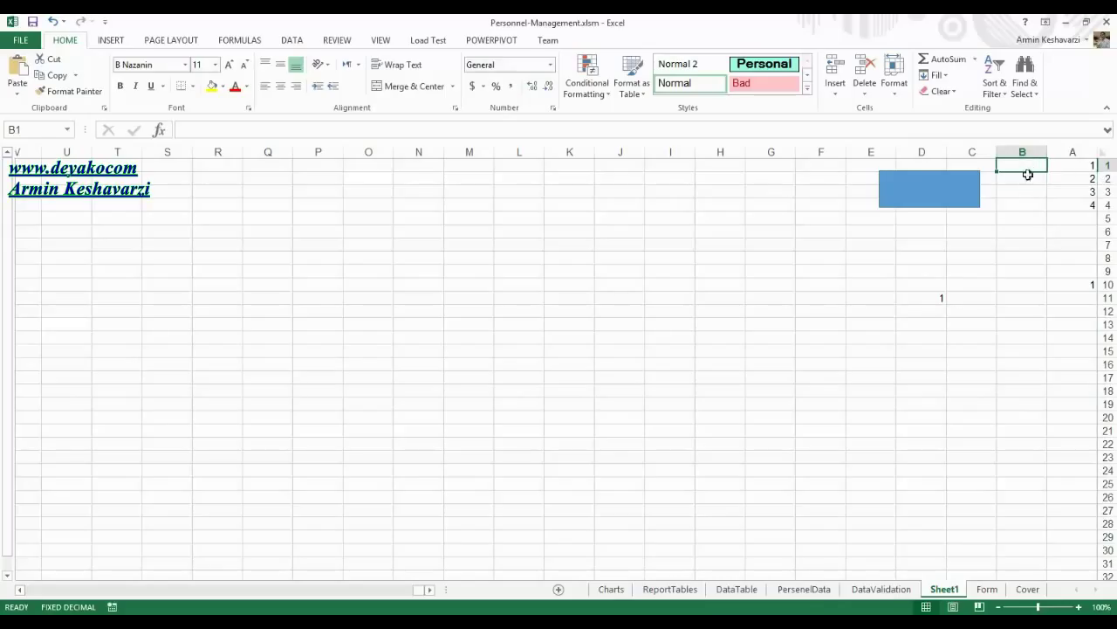
pyautogui.moveTo(910, 307); pyautogui.dragTo(1079, 275)
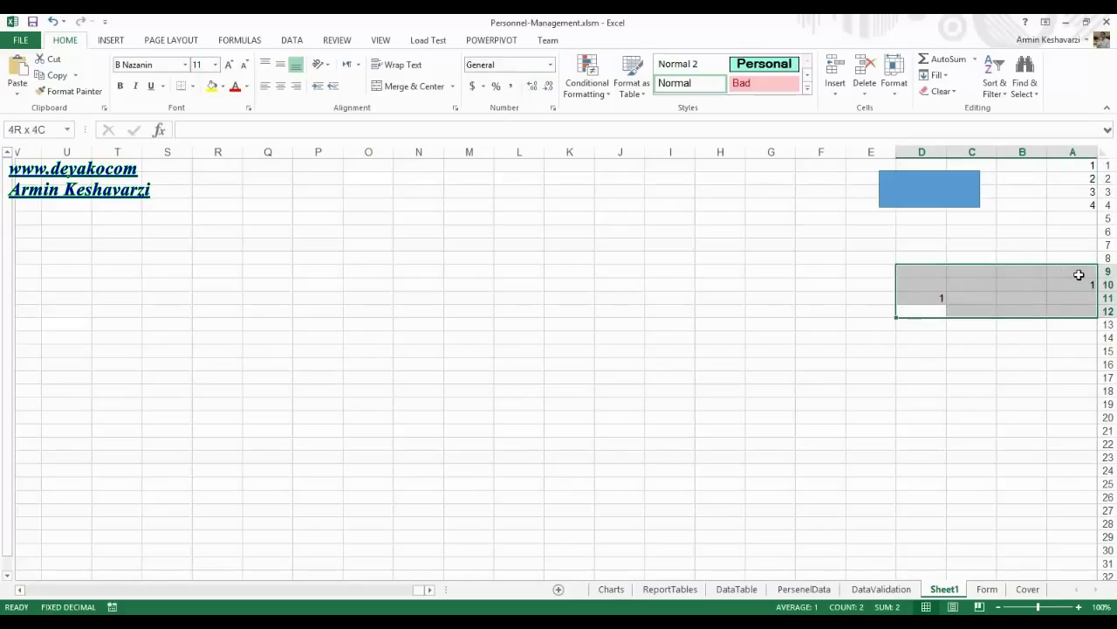
pyautogui.press('Delete')
# Step: Delete the numbers 1–4 in A1:A4, then restore them
pyautogui.moveTo(1064, 168); pyautogui.dragTo(1063, 204)
pyautogui.press('Delete')
pyautogui.click(1062, 163)
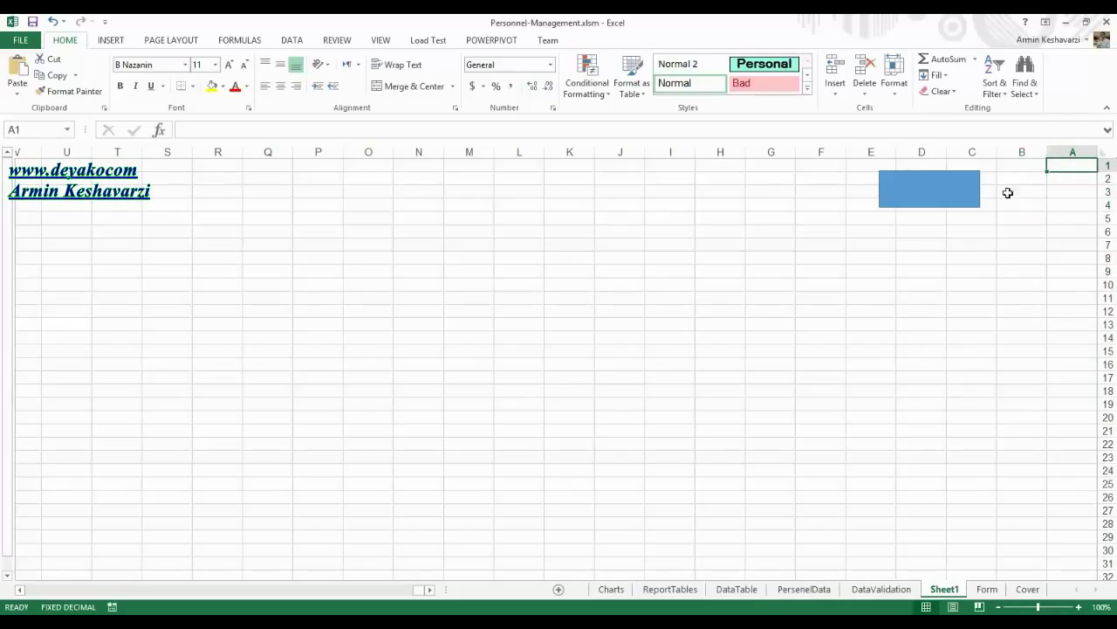
pyautogui.click(936, 186)
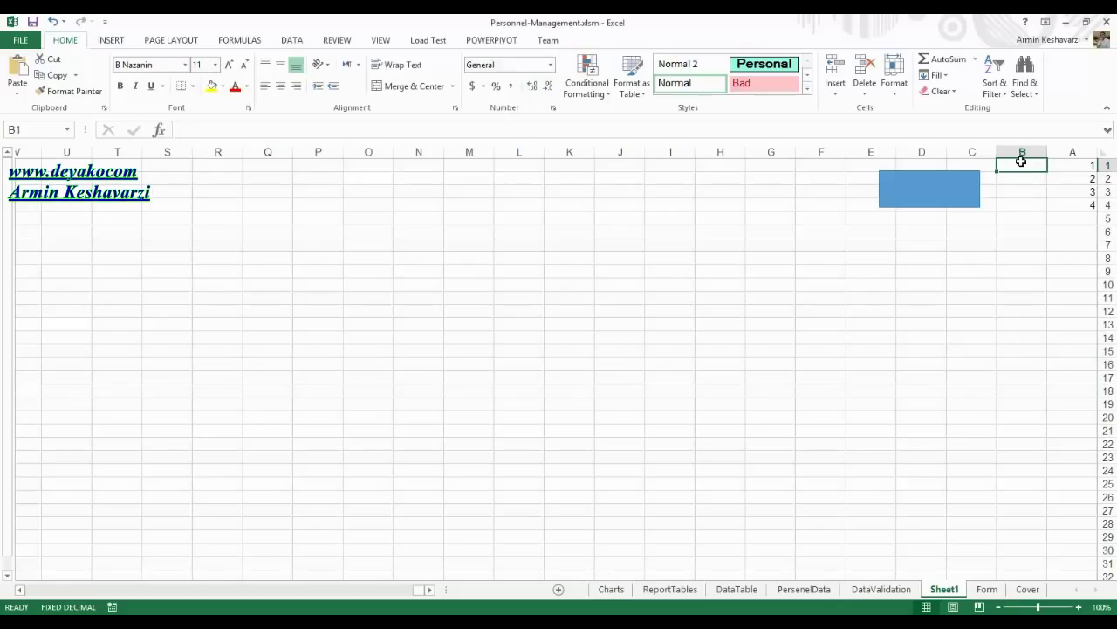
pyautogui.keyDown('ctrl'); pyautogui.click(929, 182); pyautogui.keyUp('ctrl')
# Step: Enter the caption اجرای ماکرو as the rectangle's text
pyautogui.rightClick(930, 180)
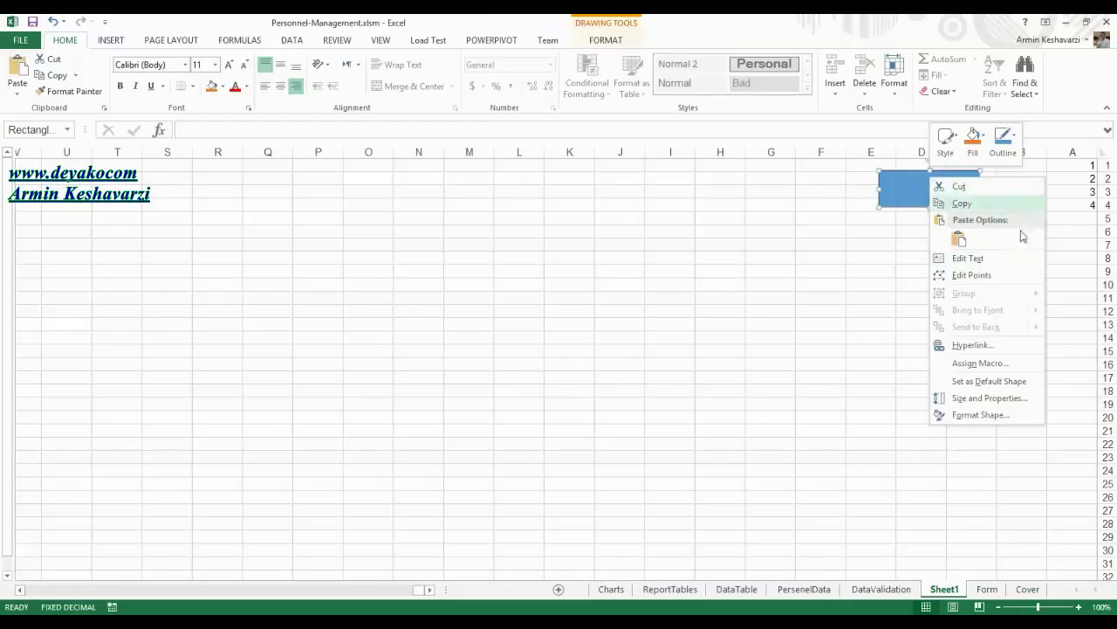
pyautogui.click(1015, 259)
pyautogui.write('اجرای ماکرو')
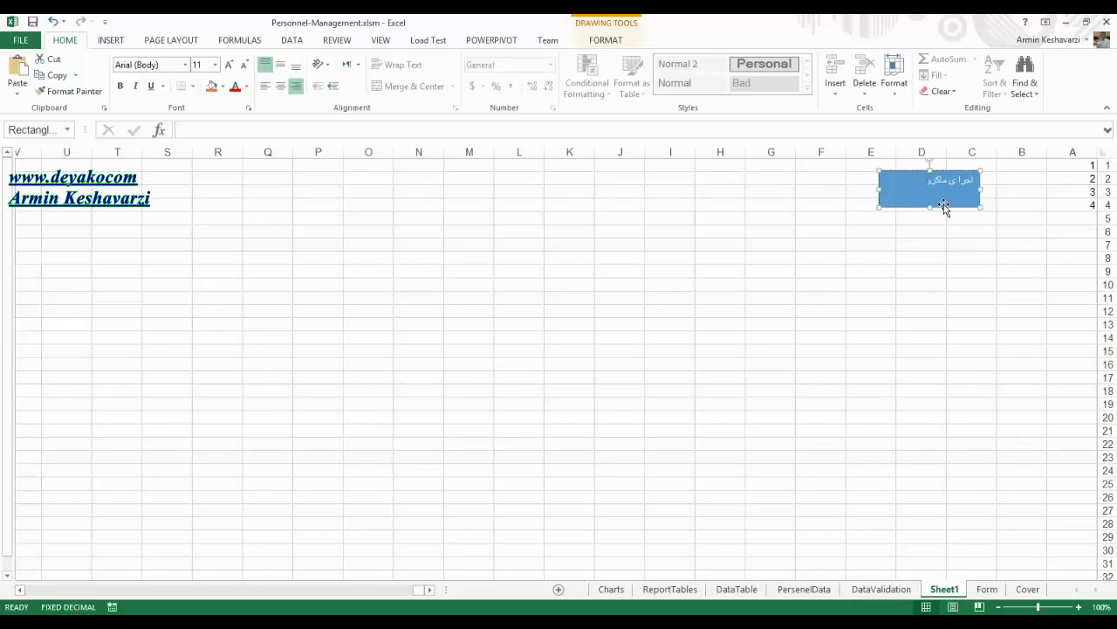
pyautogui.click(1008, 250)
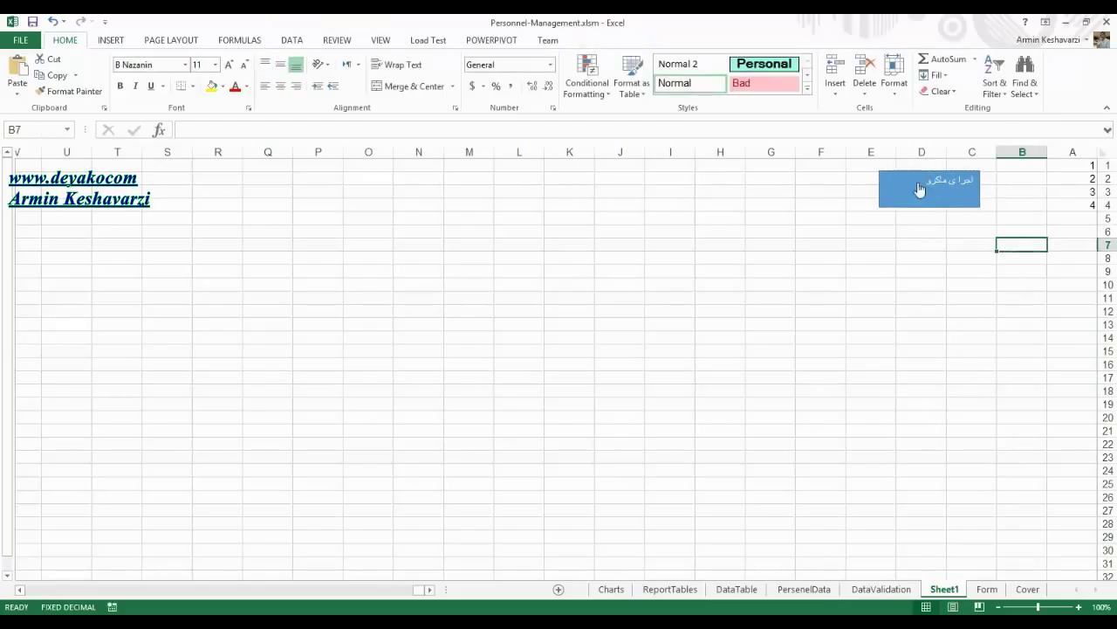
# Step: Format the caption bold, centred B Nazanin and fill the rectangle orange
pyautogui.rightClick(924, 185)
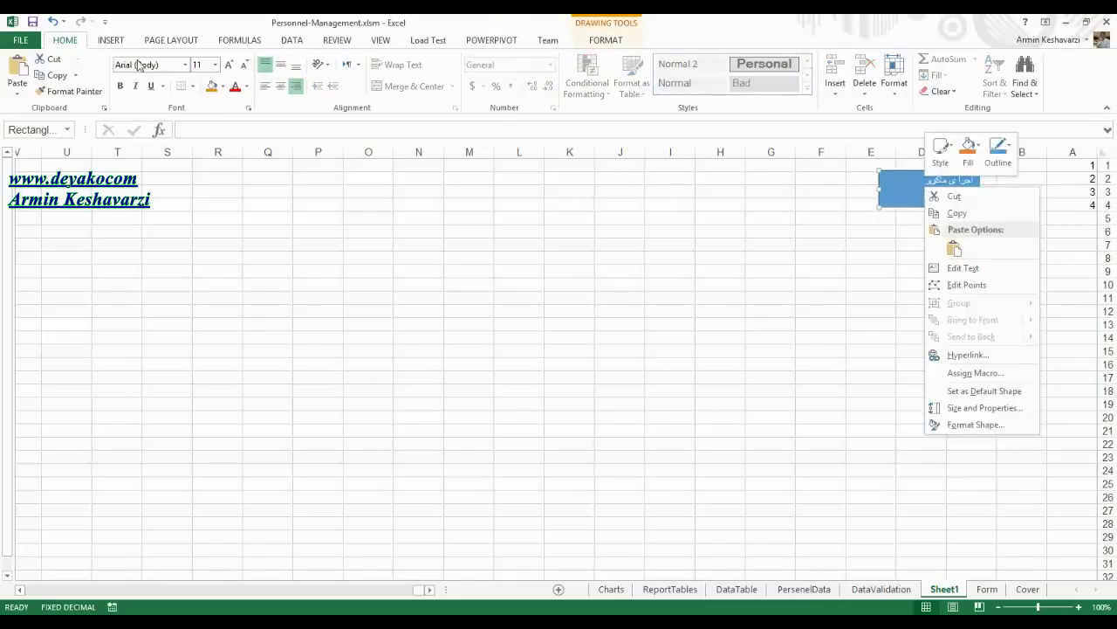
pyautogui.click(143, 66)
pyautogui.write('B Nazanin')
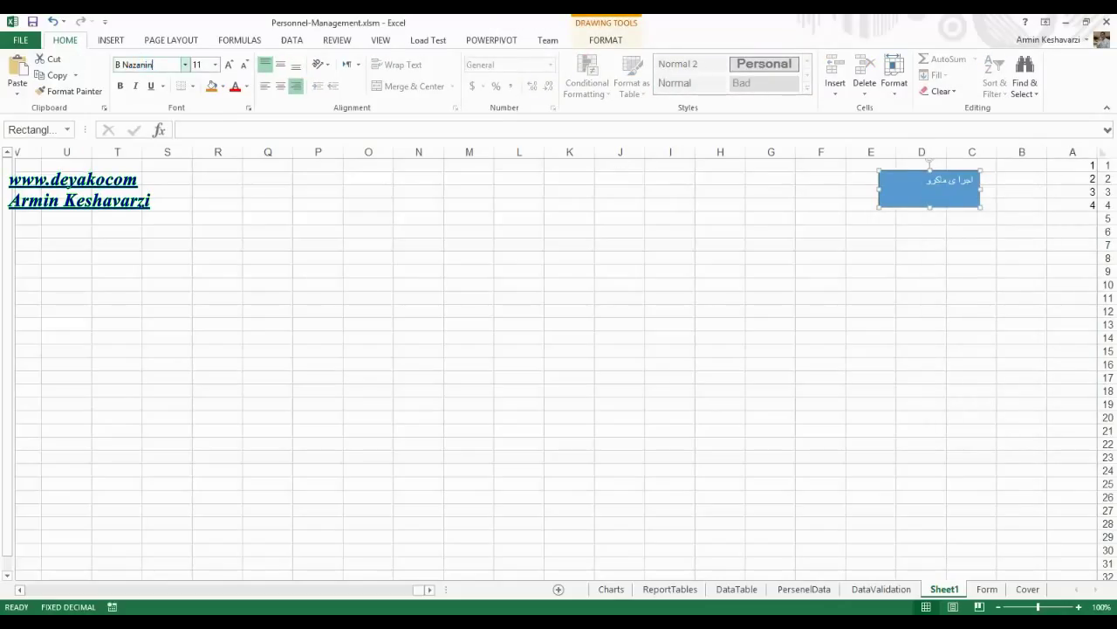
pyautogui.press('Return')
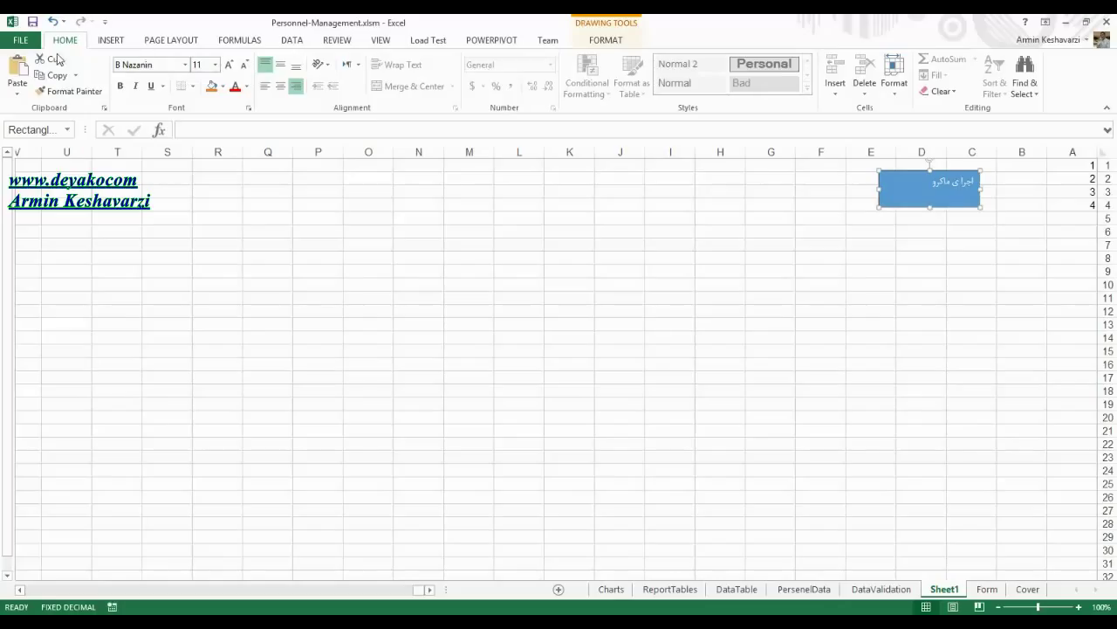
pyautogui.click(121, 85)
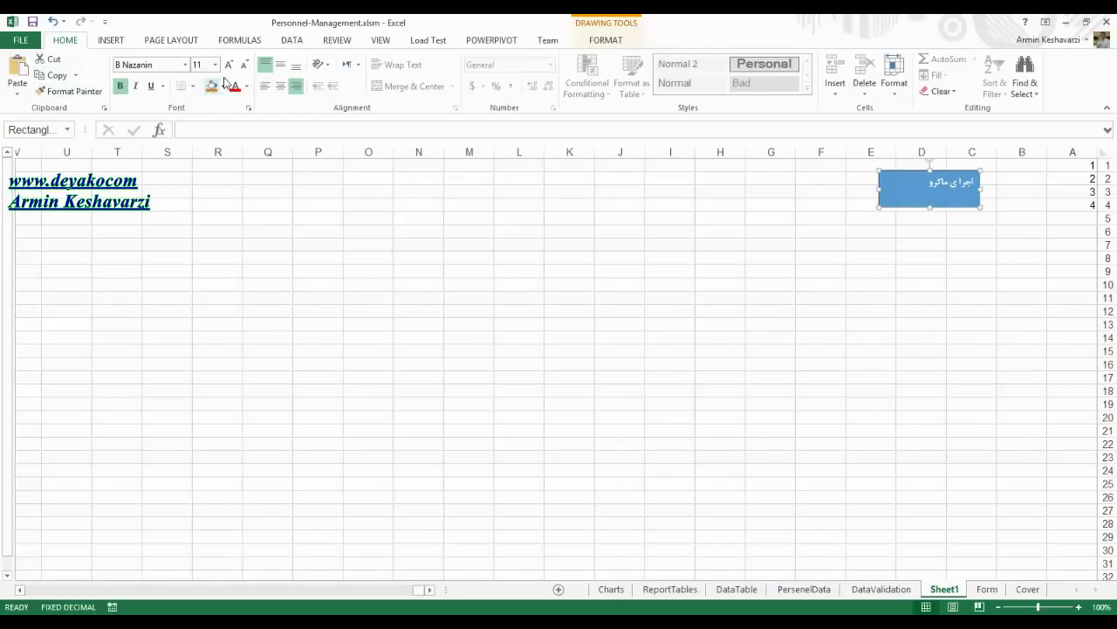
pyautogui.click(280, 64)
pyautogui.click(280, 85)
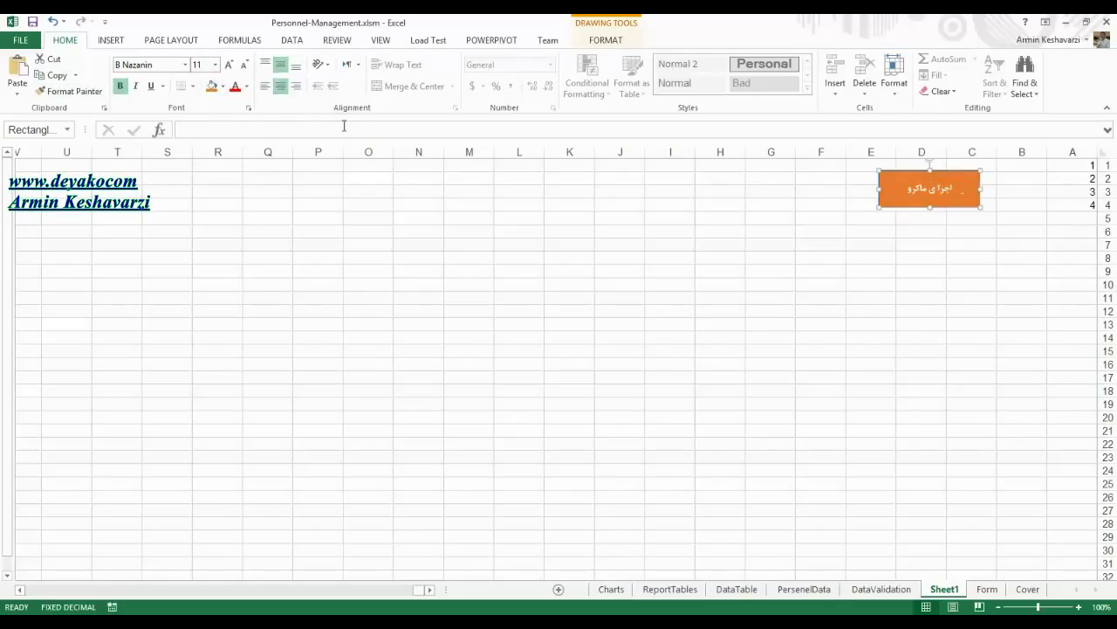
pyautogui.click(860, 259)
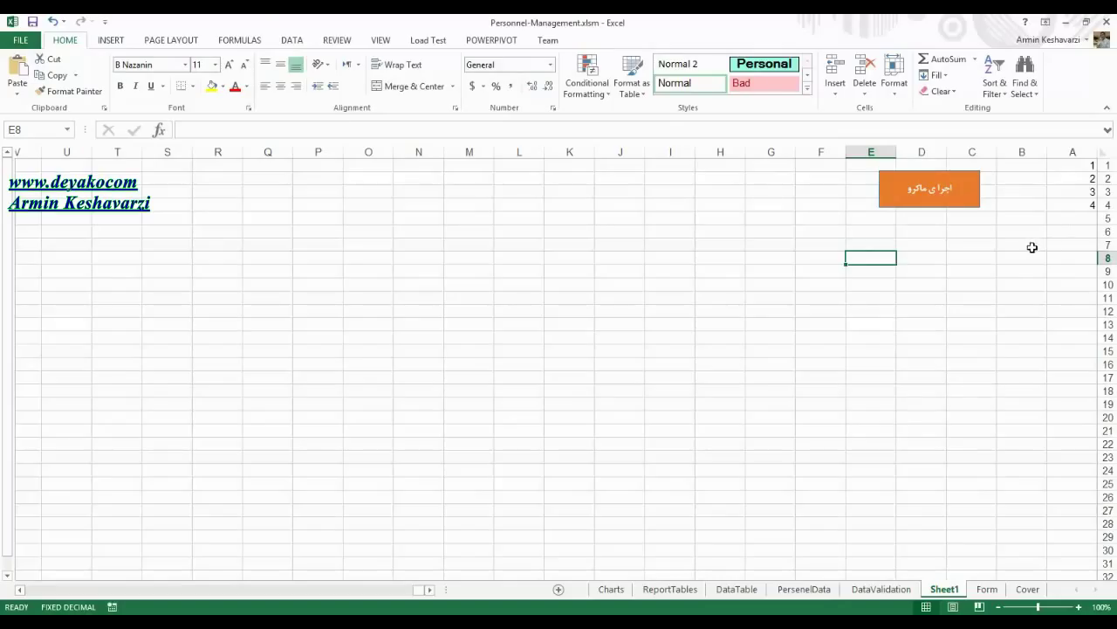
# Step: Move the macro button shape right over columns B–C
pyautogui.rightClick(961, 180)
pyautogui.press('Escape')
pyautogui.moveTo(953, 174); pyautogui.dragTo(1020, 172)
pyautogui.click(1019, 231)
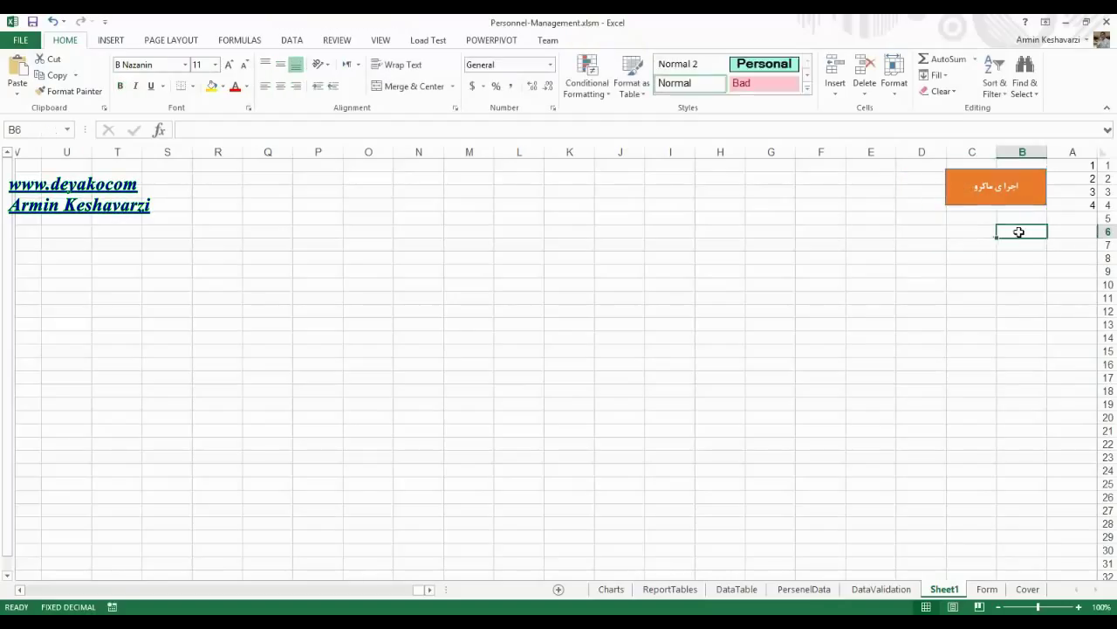
# Step: Delete Sheet1 from the workbook, confirming the deletion
pyautogui.rightClick(952, 591)
pyautogui.click(978, 442)
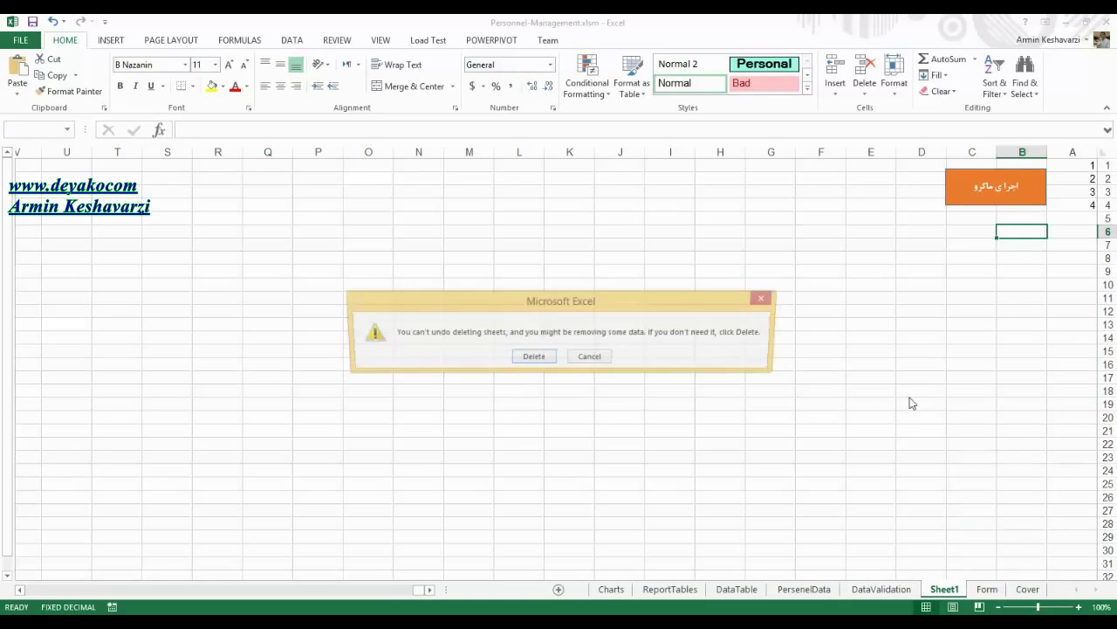
pyautogui.click(536, 357)
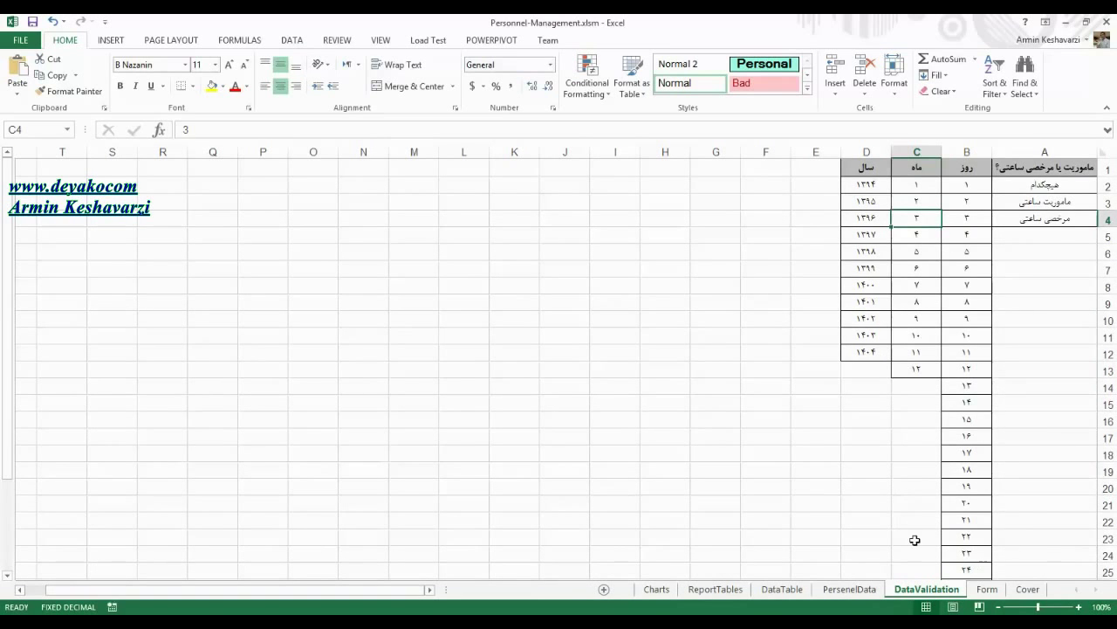
pyautogui.click(987, 590)
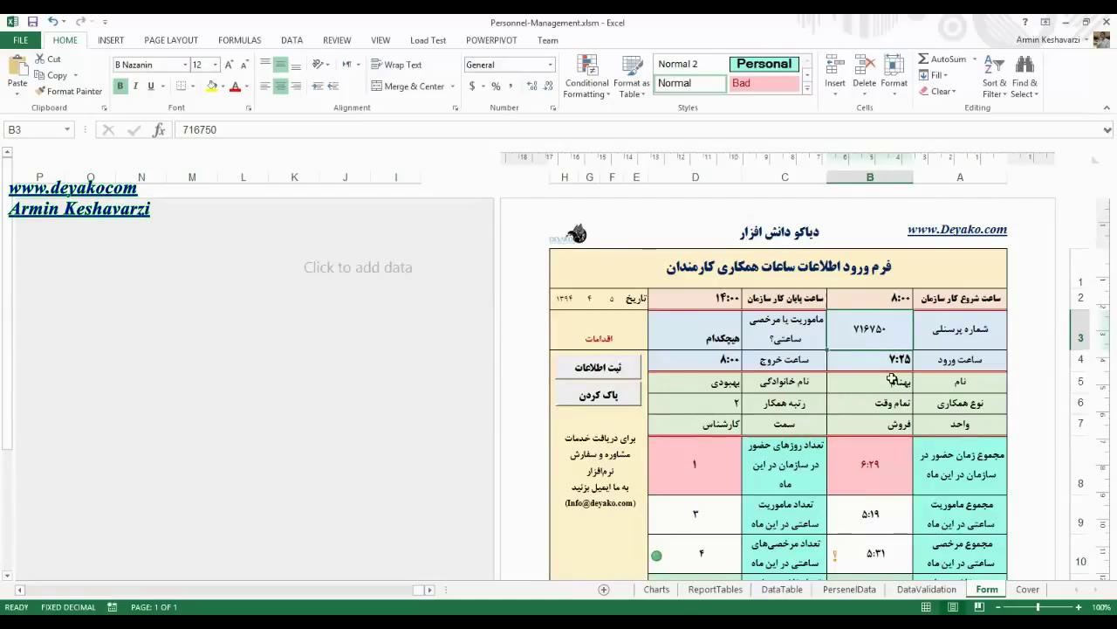
pyautogui.click(849, 366)
pyautogui.press('Tab')
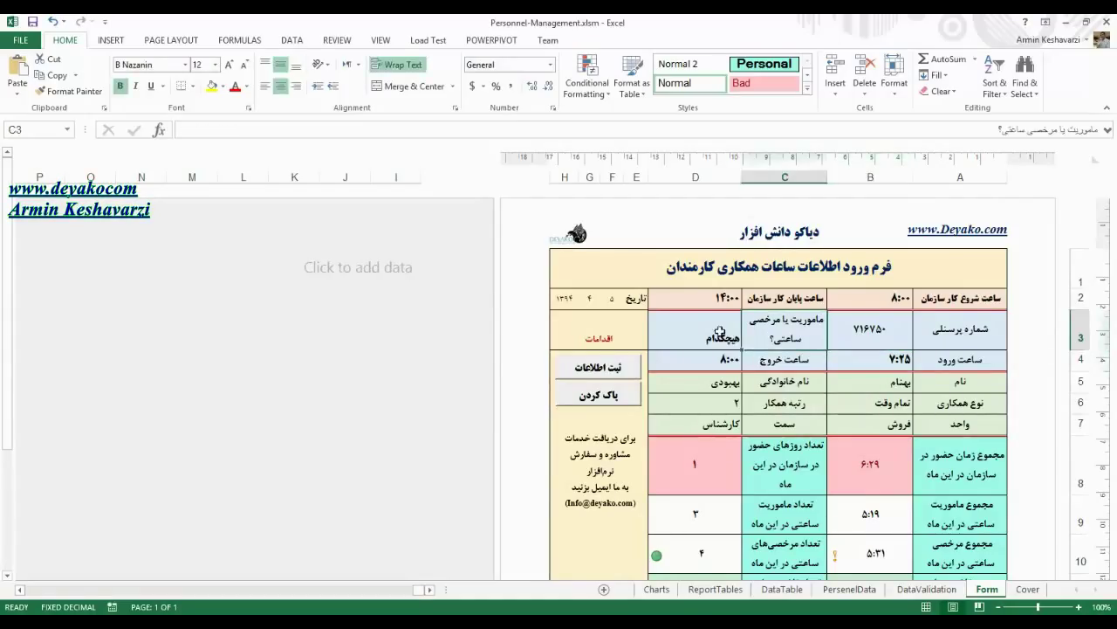
pyautogui.press('Tab')
pyautogui.click(894, 359)
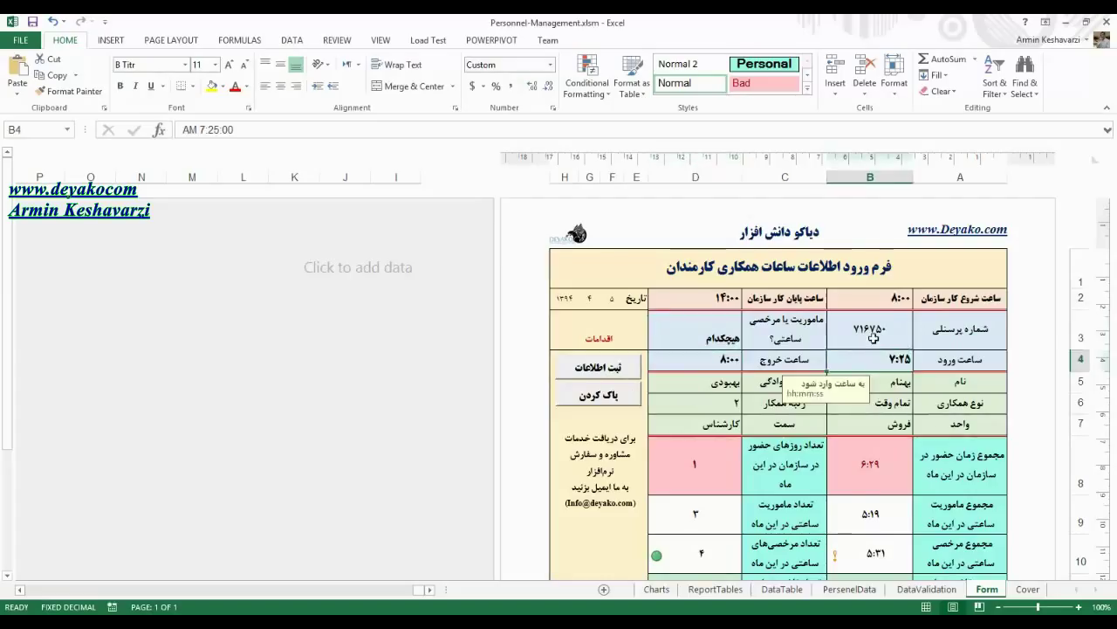
pyautogui.click(869, 336)
pyautogui.click(719, 337)
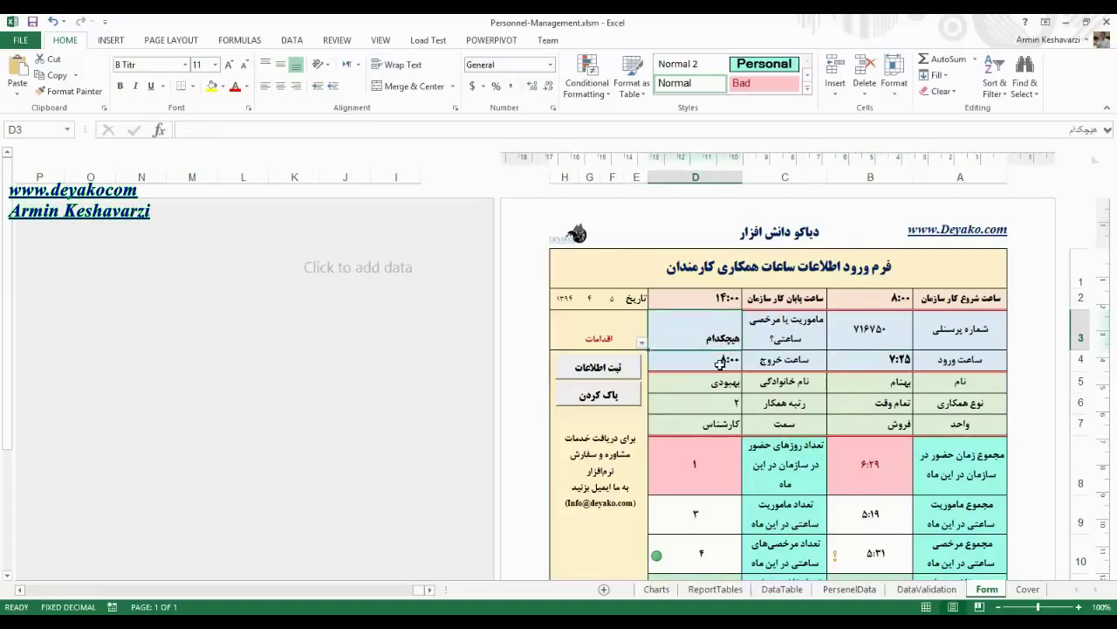
pyautogui.click(719, 360)
pyautogui.click(897, 347)
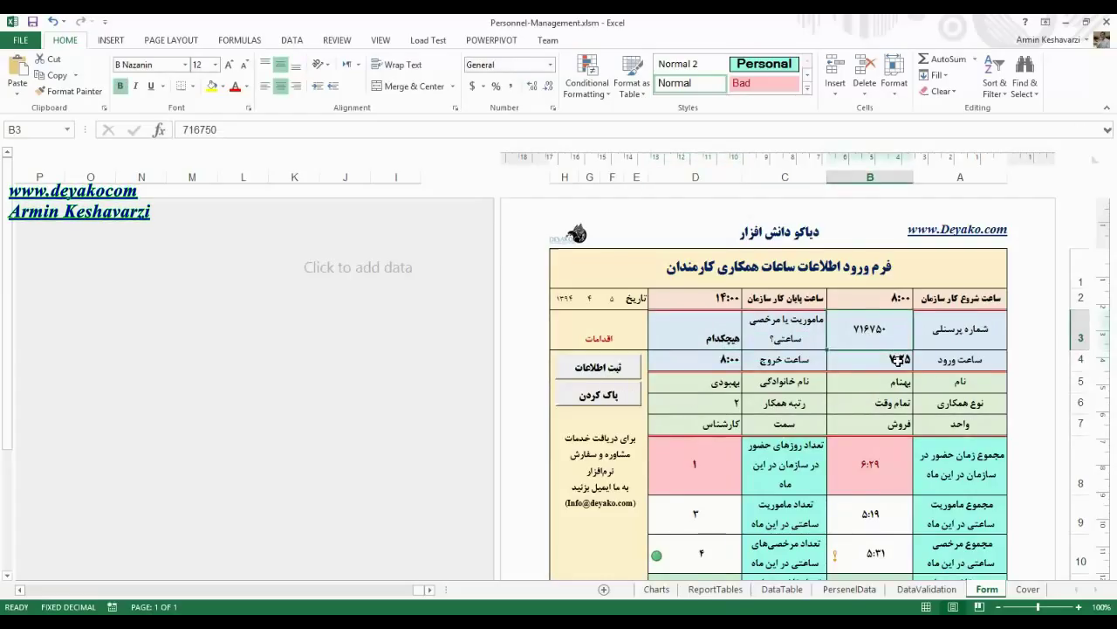
pyautogui.click(897, 359)
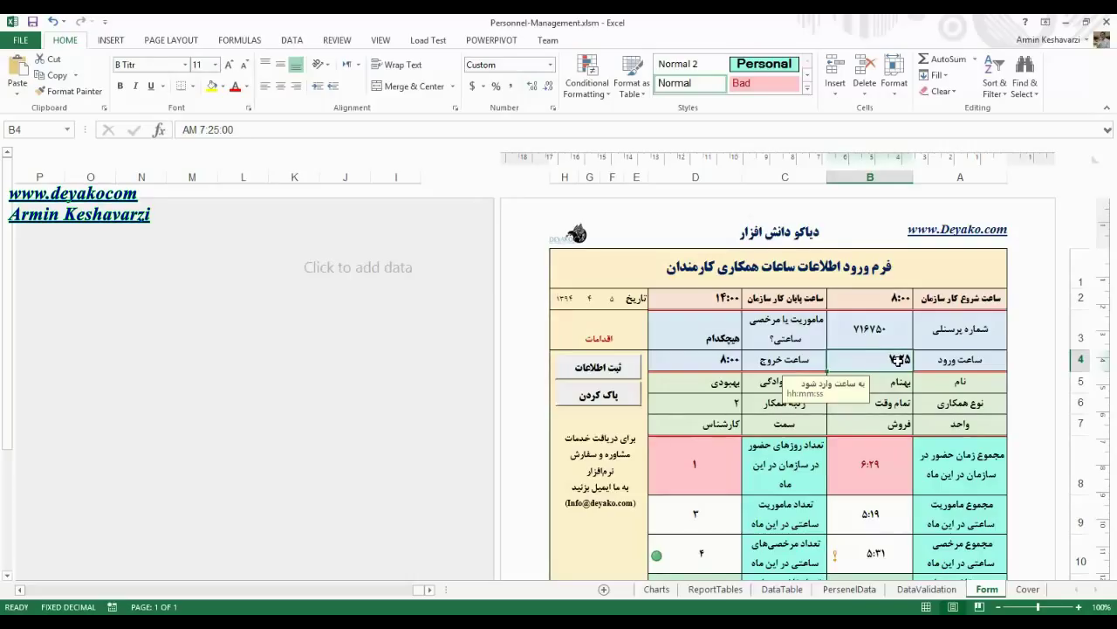
pyautogui.click(894, 389)
pyautogui.click(892, 426)
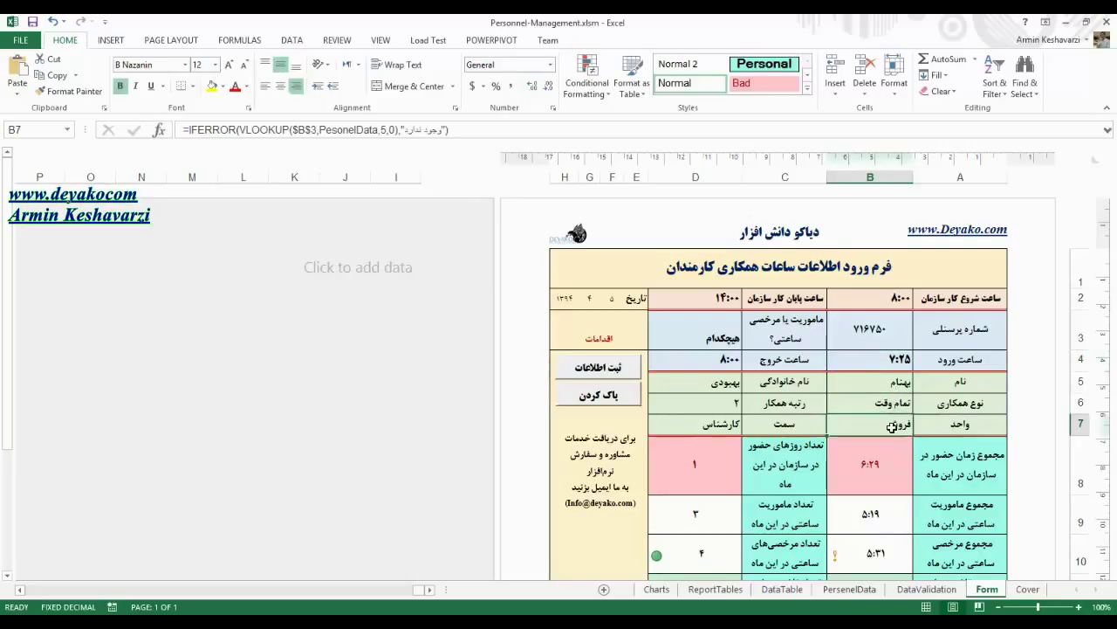
pyautogui.press('Up')
pyautogui.press('Up')
pyautogui.press('Up')
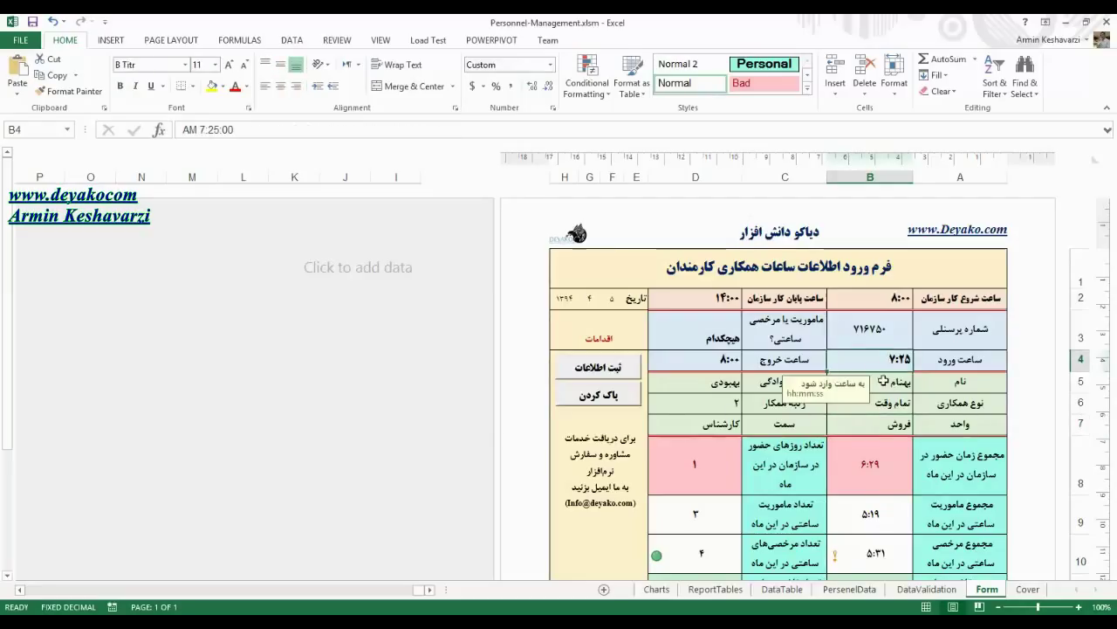
pyautogui.click(892, 390)
pyautogui.click(908, 427)
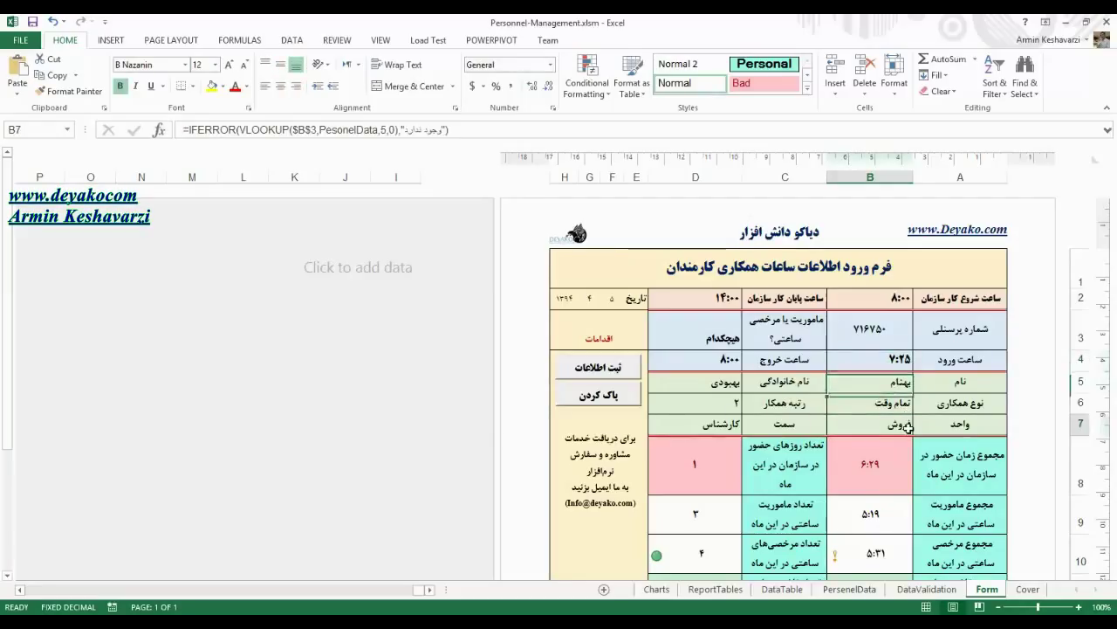
pyautogui.click(890, 356)
pyautogui.click(897, 319)
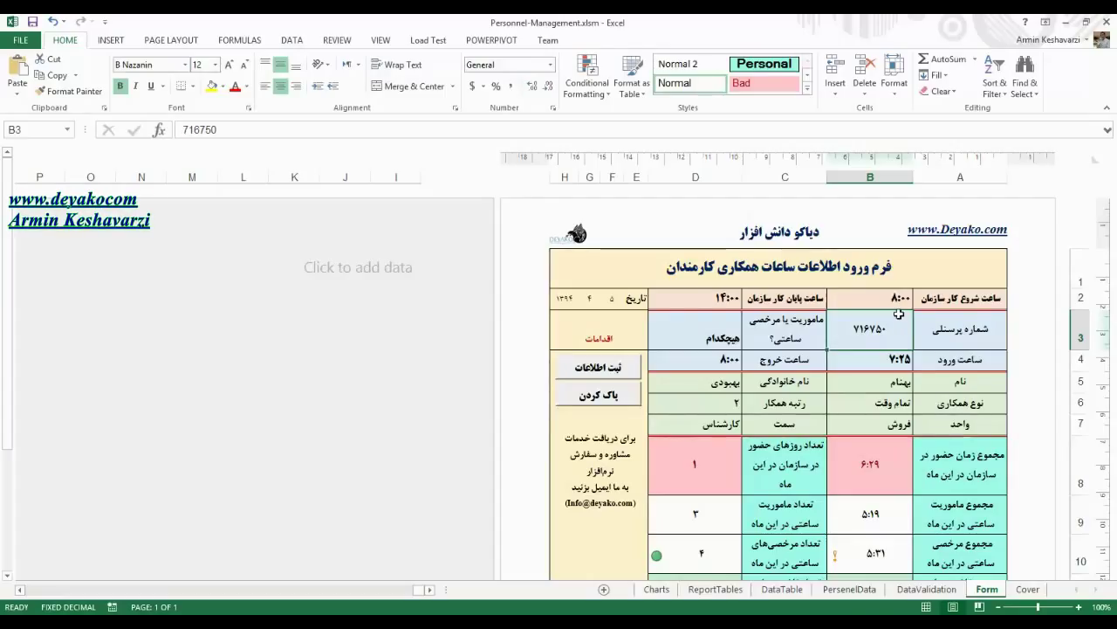
pyautogui.click(727, 337)
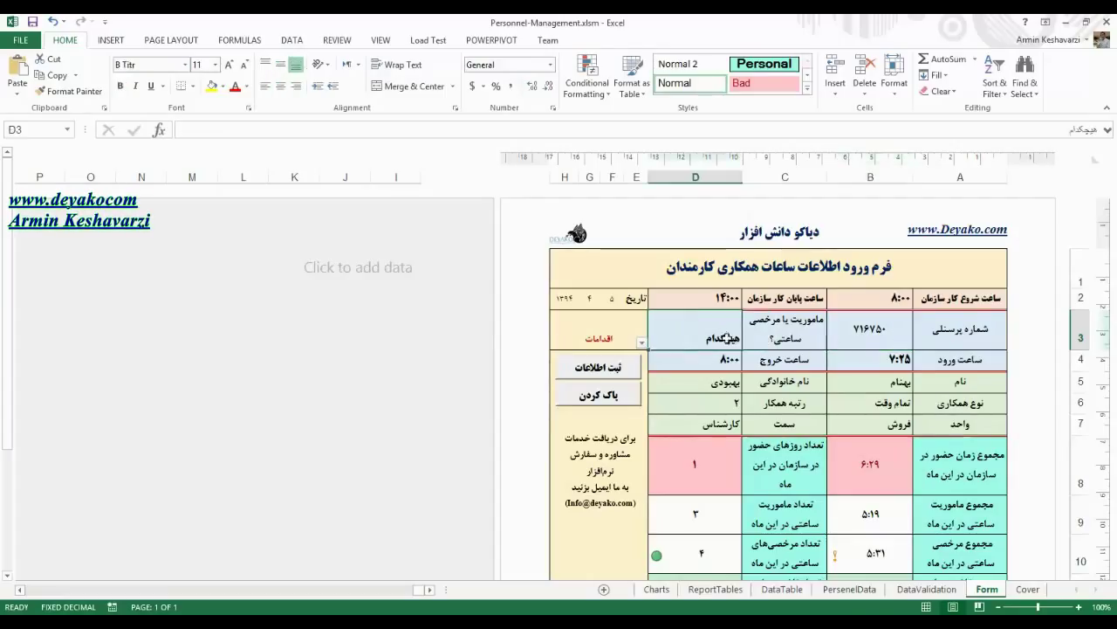
pyautogui.click(876, 361)
pyautogui.click(738, 358)
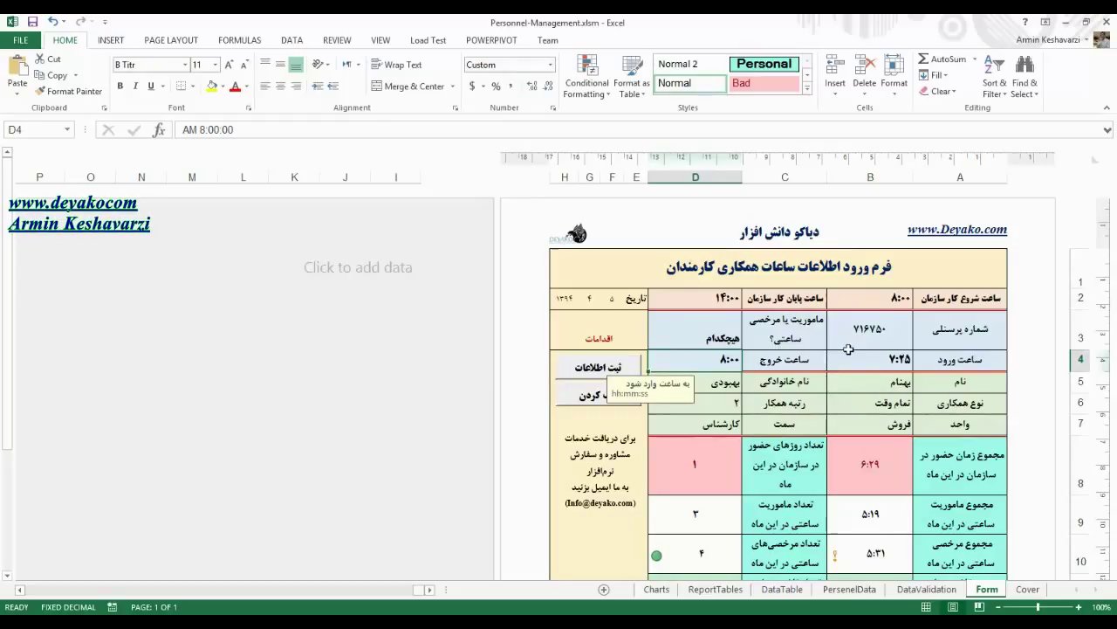
pyautogui.click(851, 346)
pyautogui.click(857, 358)
pyautogui.click(858, 328)
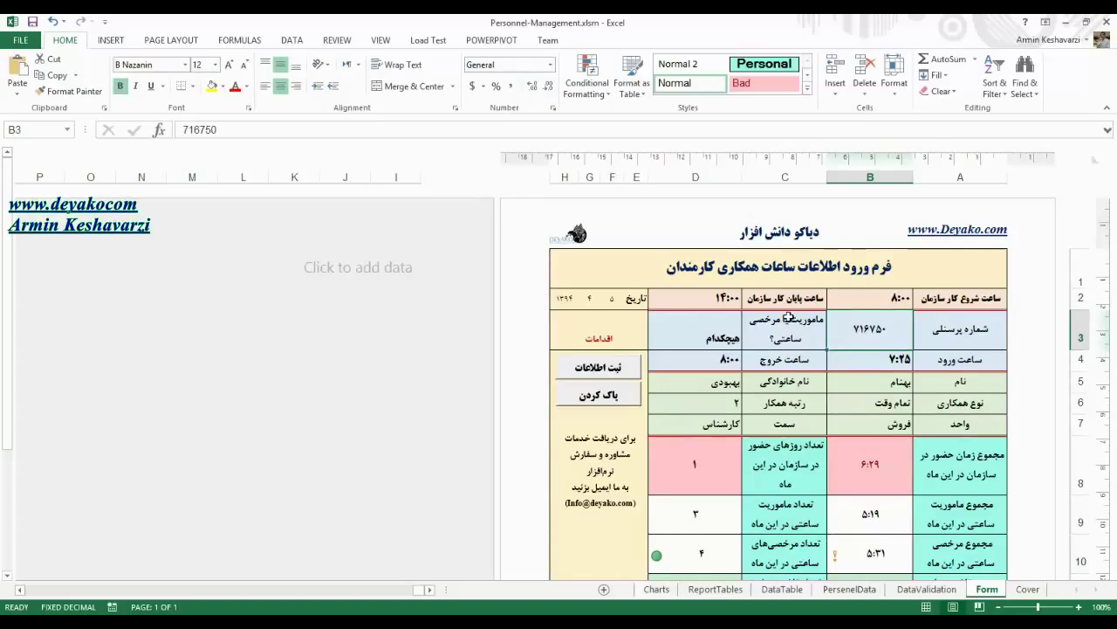
pyautogui.press('Tab')
pyautogui.press('Tab')
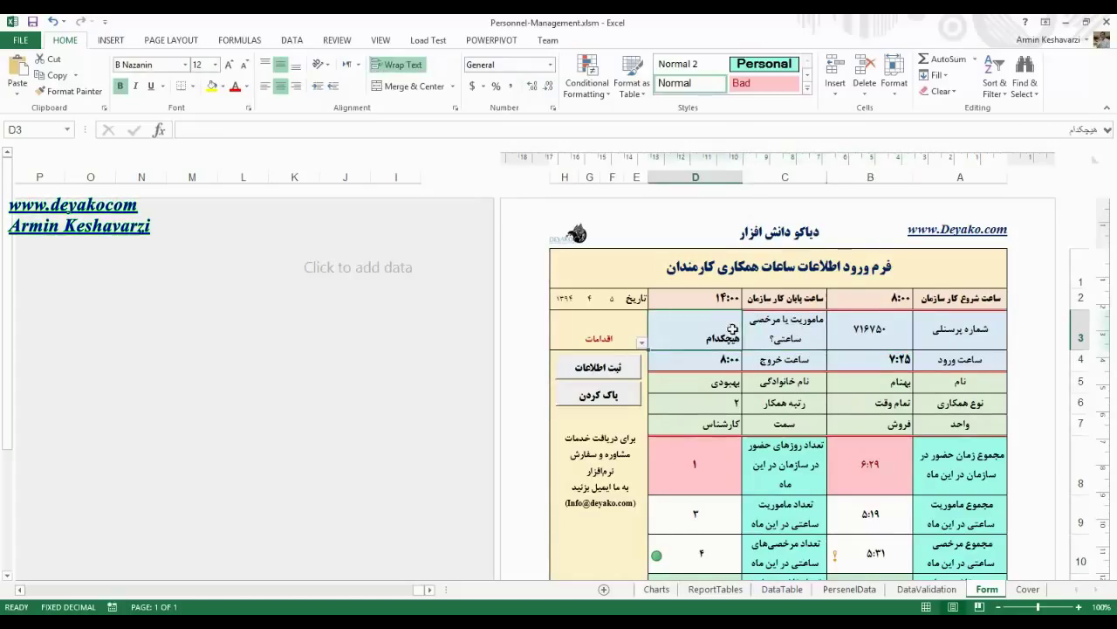
pyautogui.click(851, 325)
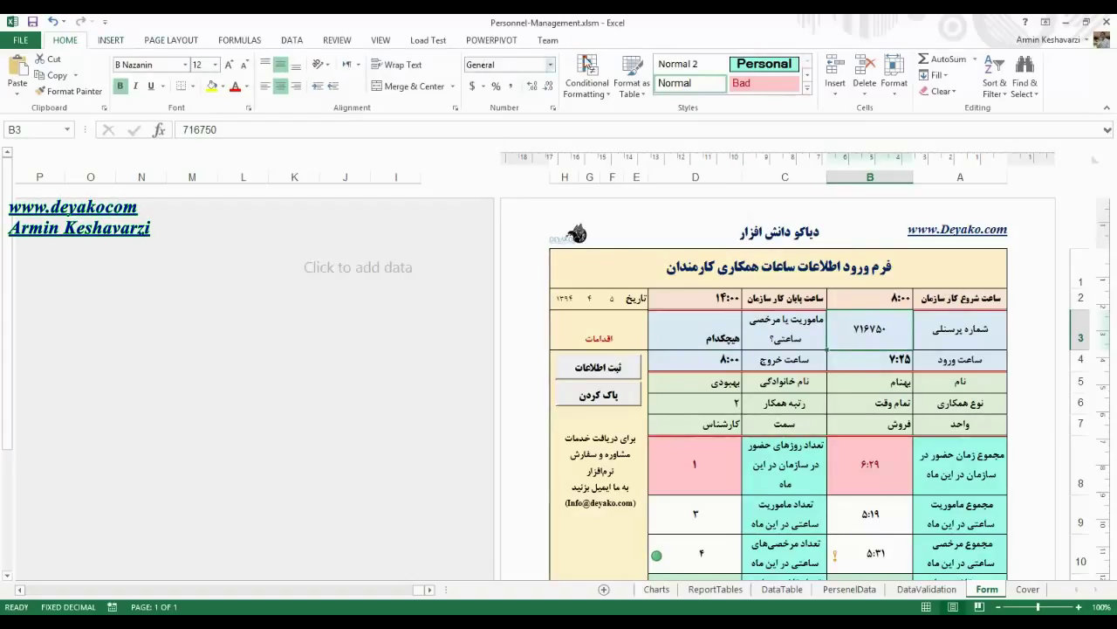
pyautogui.press('Down')
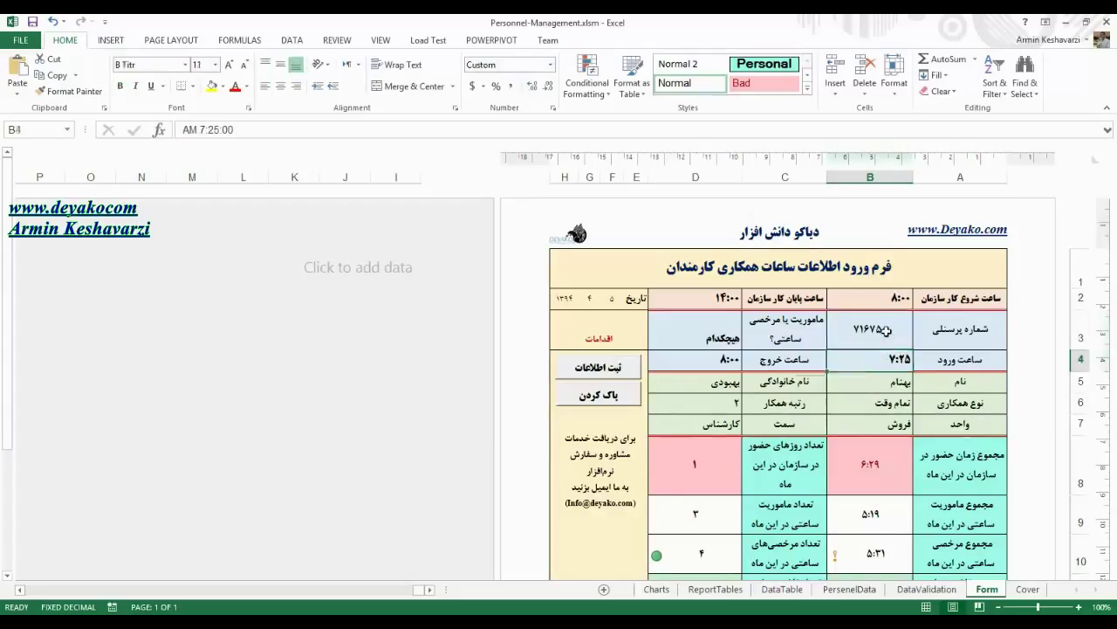
pyautogui.press('Up')
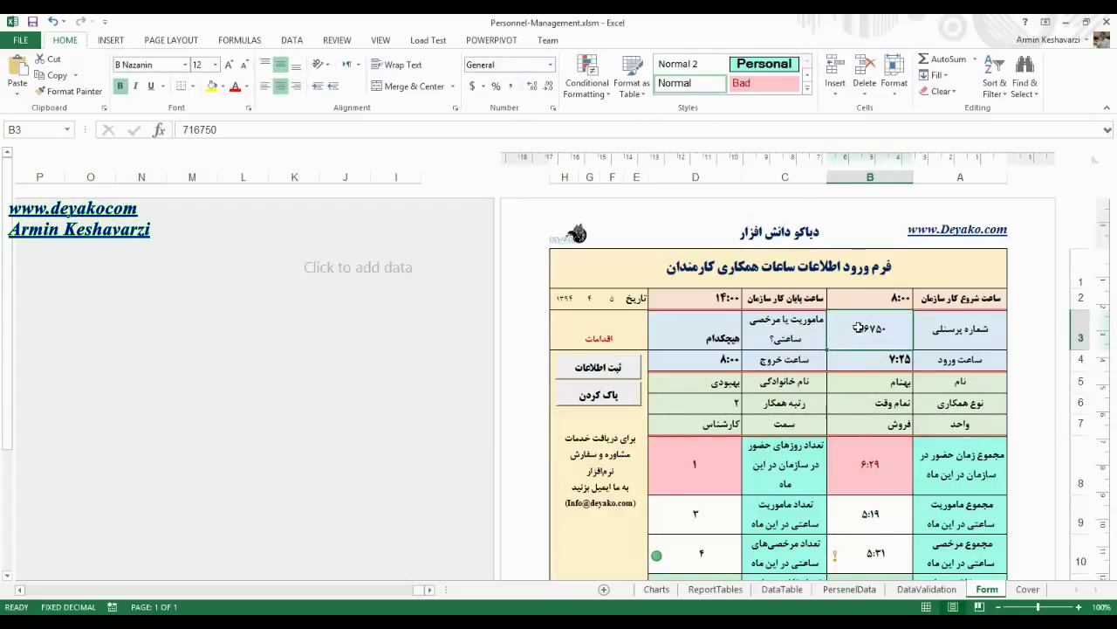
pyautogui.click(736, 341)
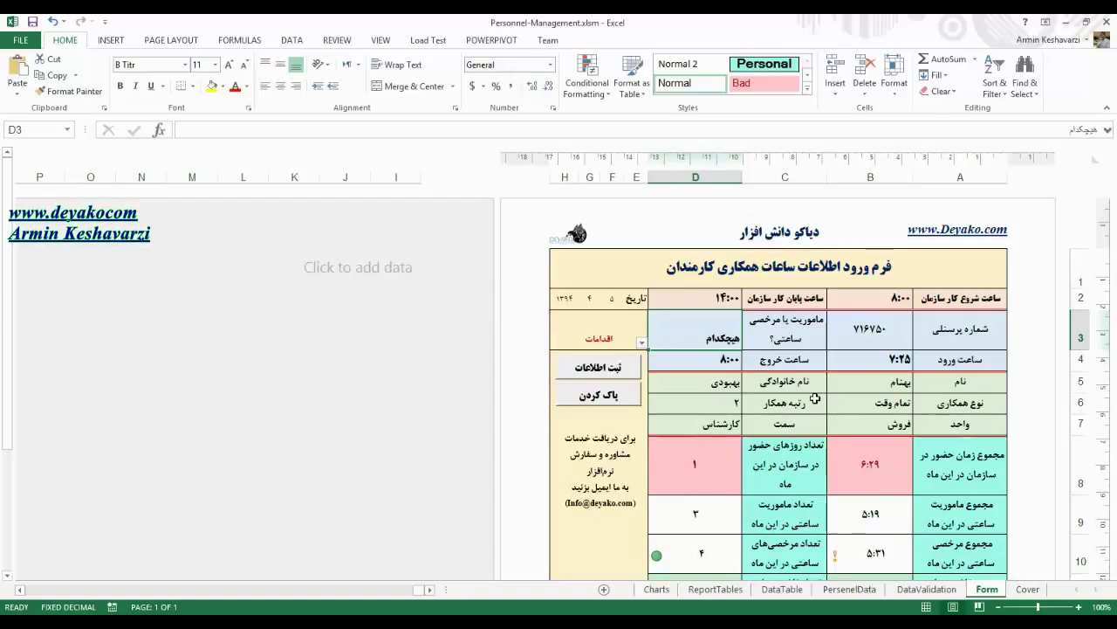
pyautogui.moveTo(786, 336); pyautogui.dragTo(709, 329)
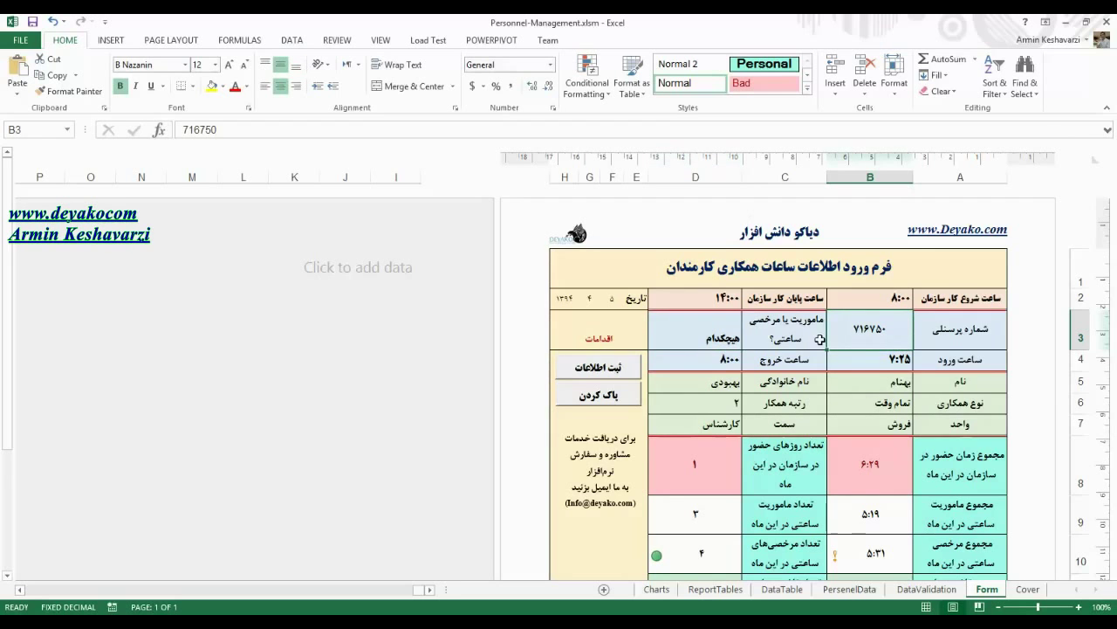
pyautogui.click(709, 330)
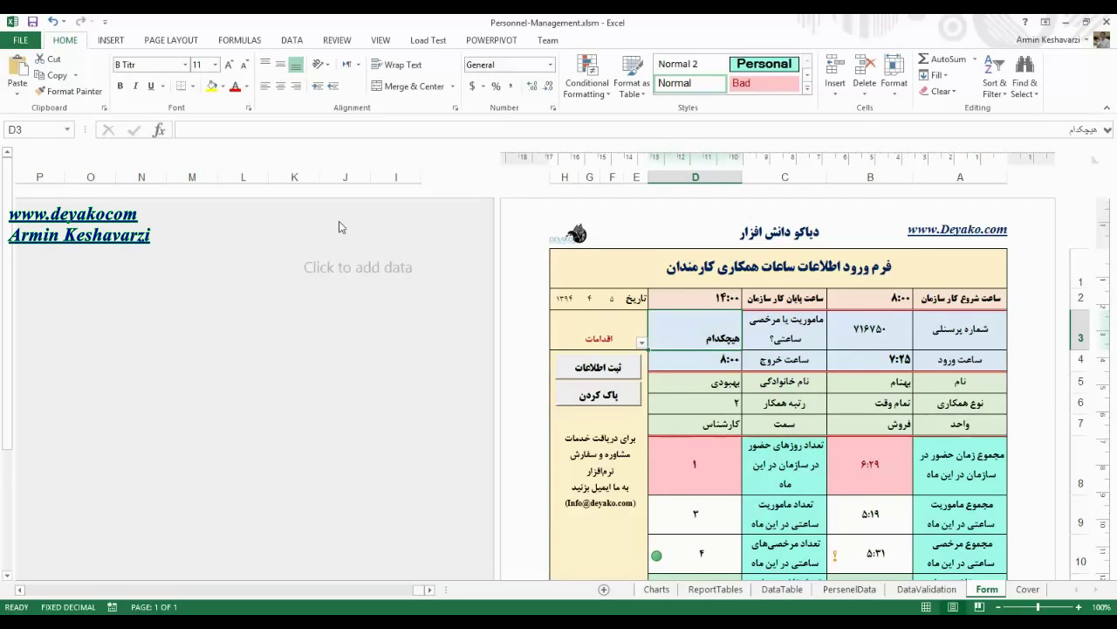
# Step: Tick Developer under Main Tabs in Excel Options > Customize Ribbon and apply with OK
pyautogui.click(30, 40)
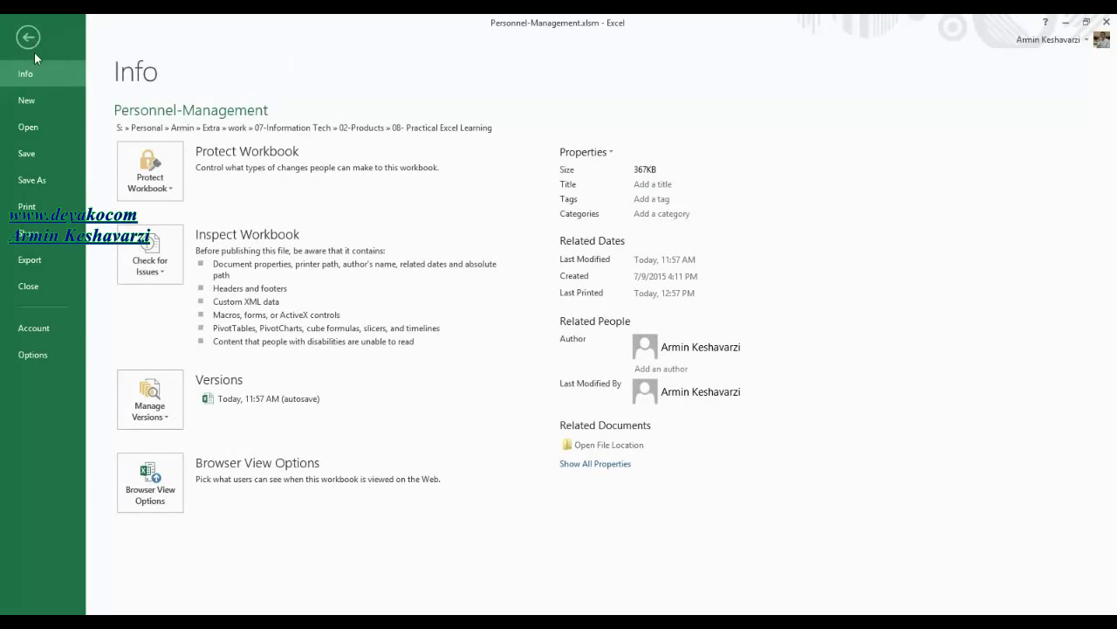
pyautogui.click(53, 352)
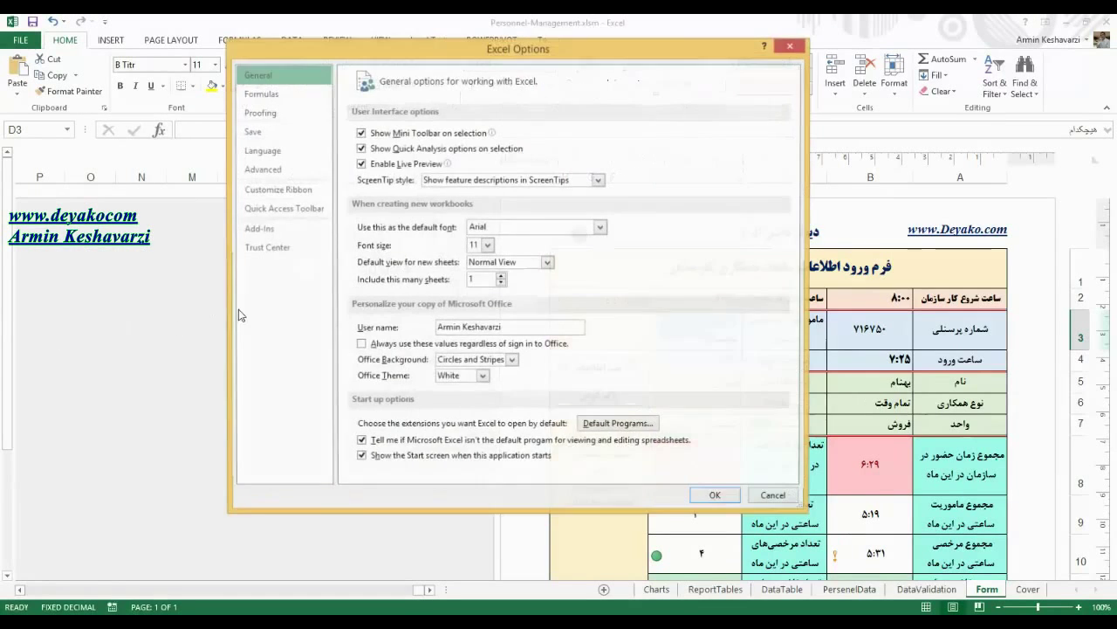
pyautogui.click(283, 189)
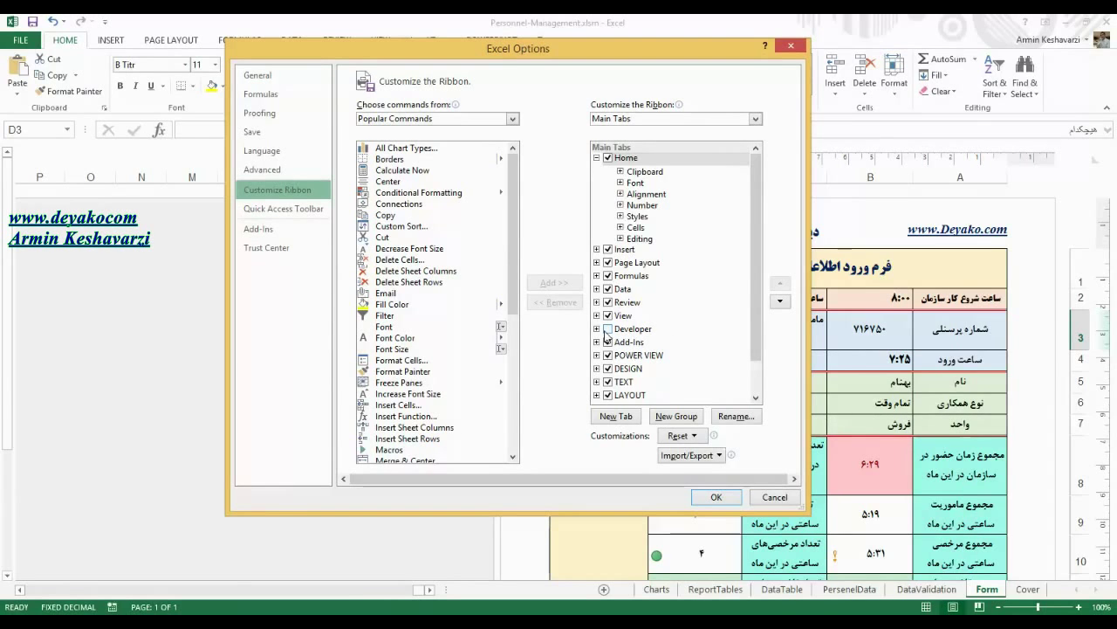
pyautogui.click(608, 329)
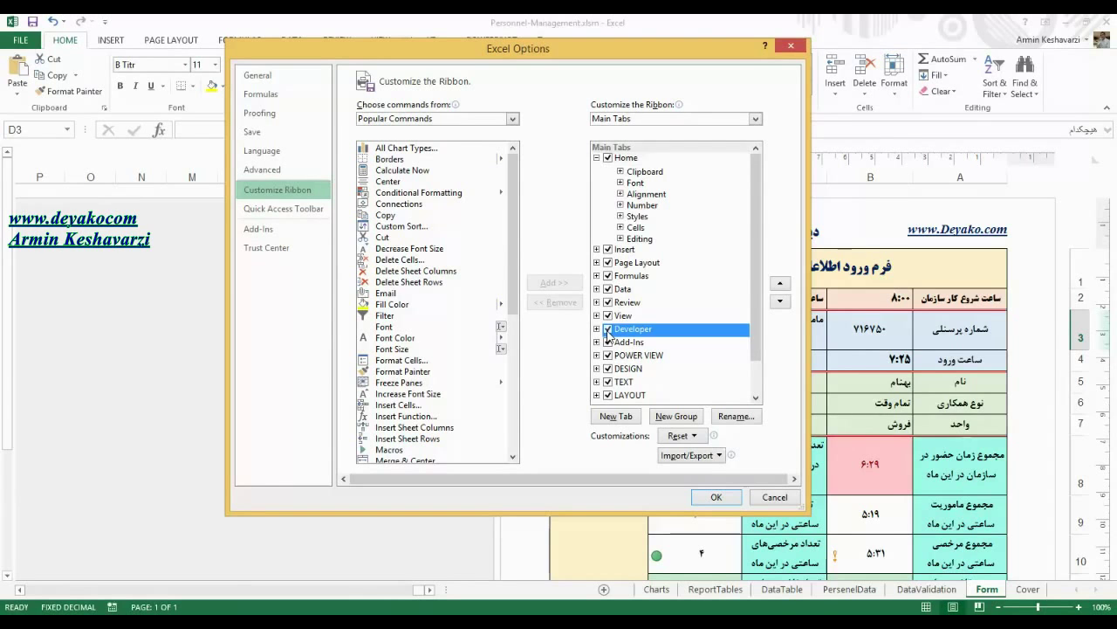
pyautogui.click(716, 497)
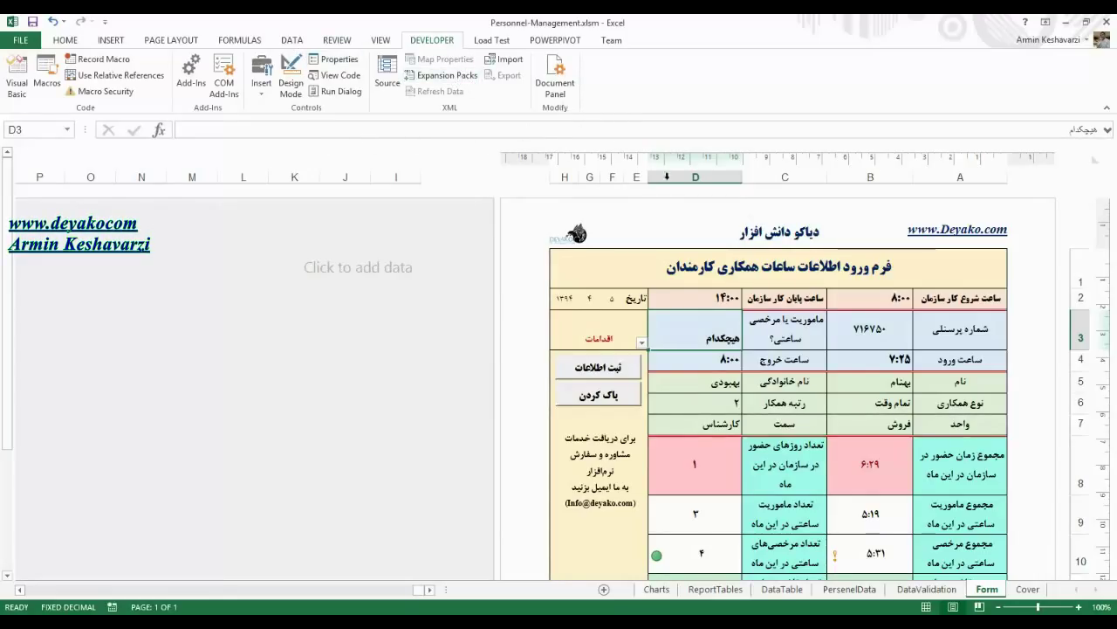
pyautogui.click(909, 346)
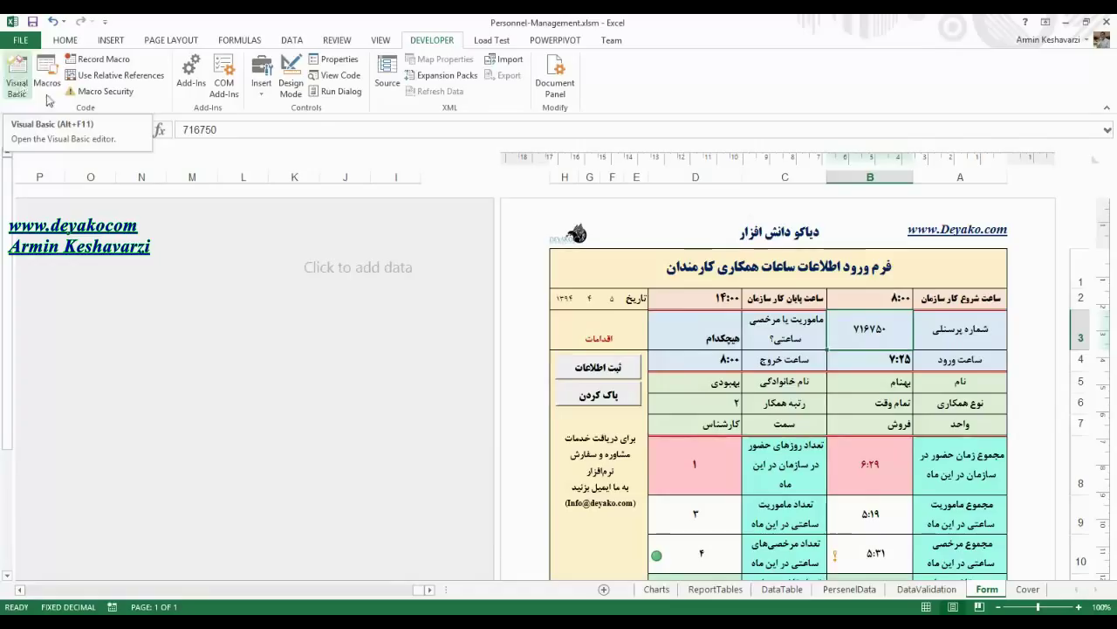
pyautogui.click(703, 324)
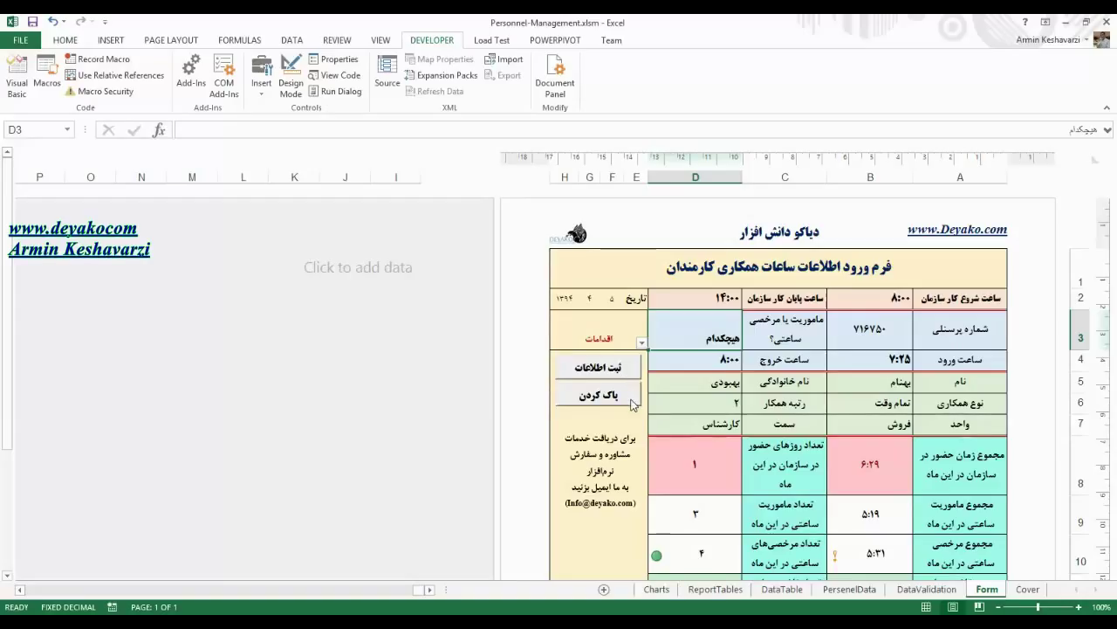
pyautogui.click(707, 373)
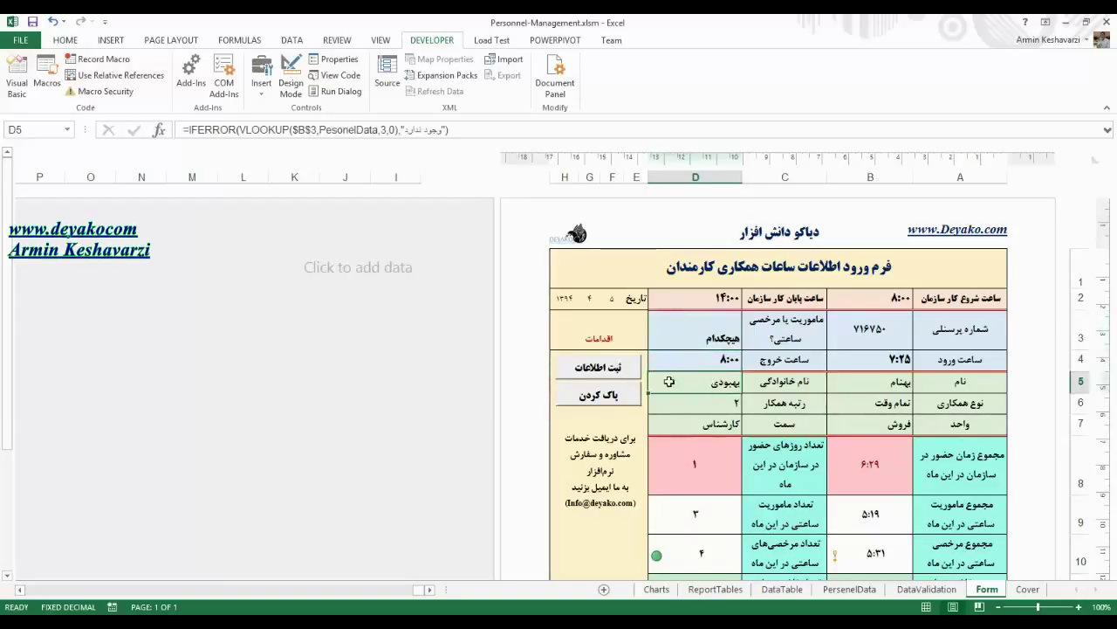
pyautogui.click(798, 592)
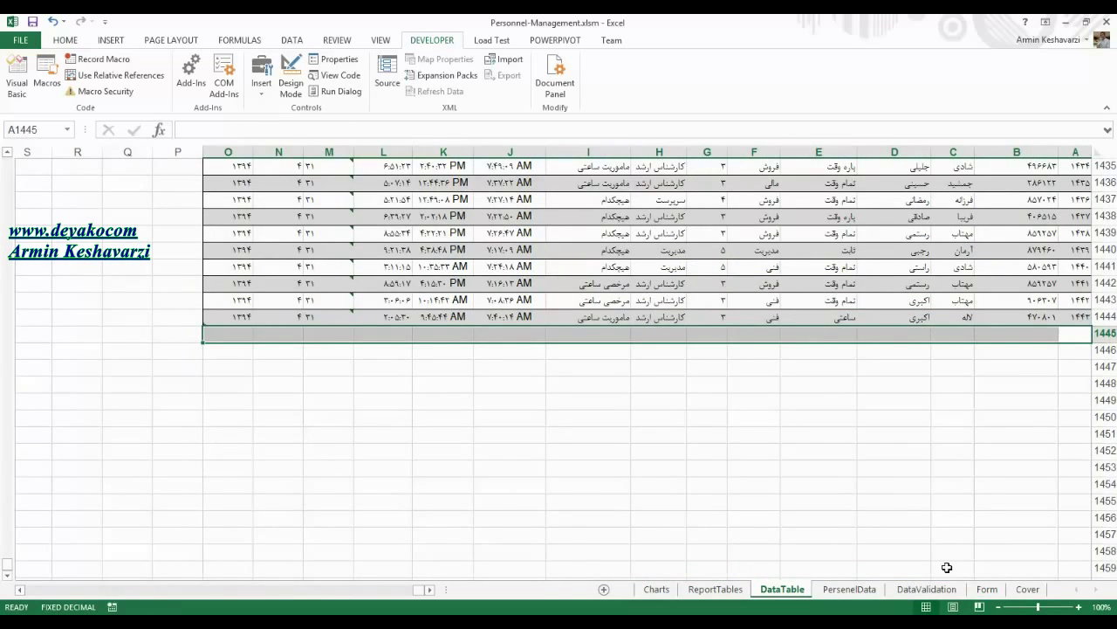
pyautogui.click(987, 589)
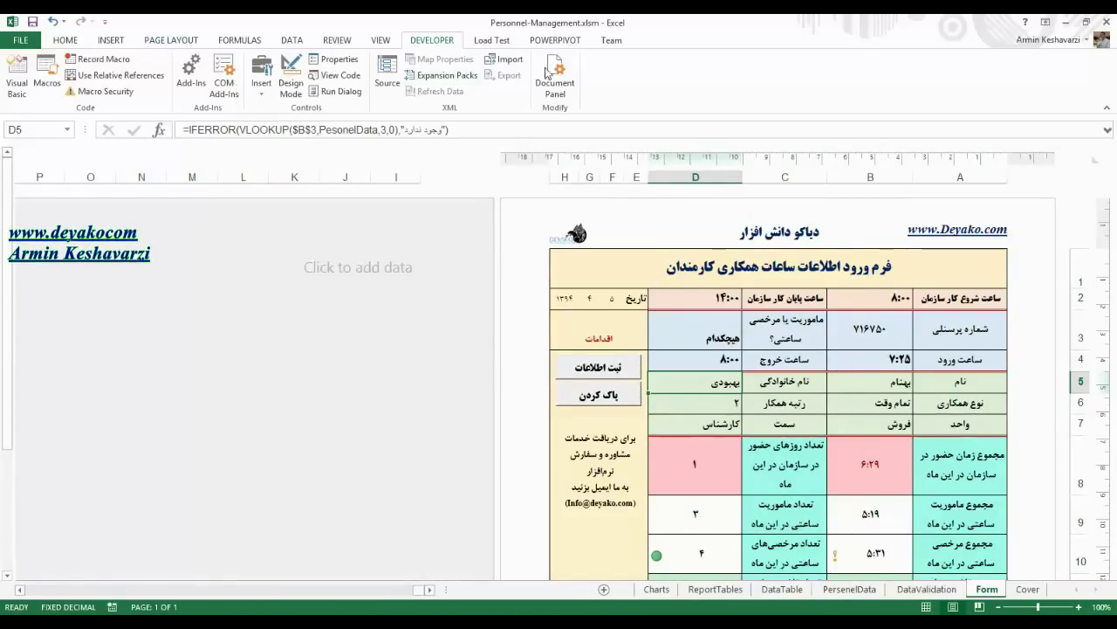
pyautogui.press('Up')
pyautogui.press('Up')
pyautogui.press('Right')
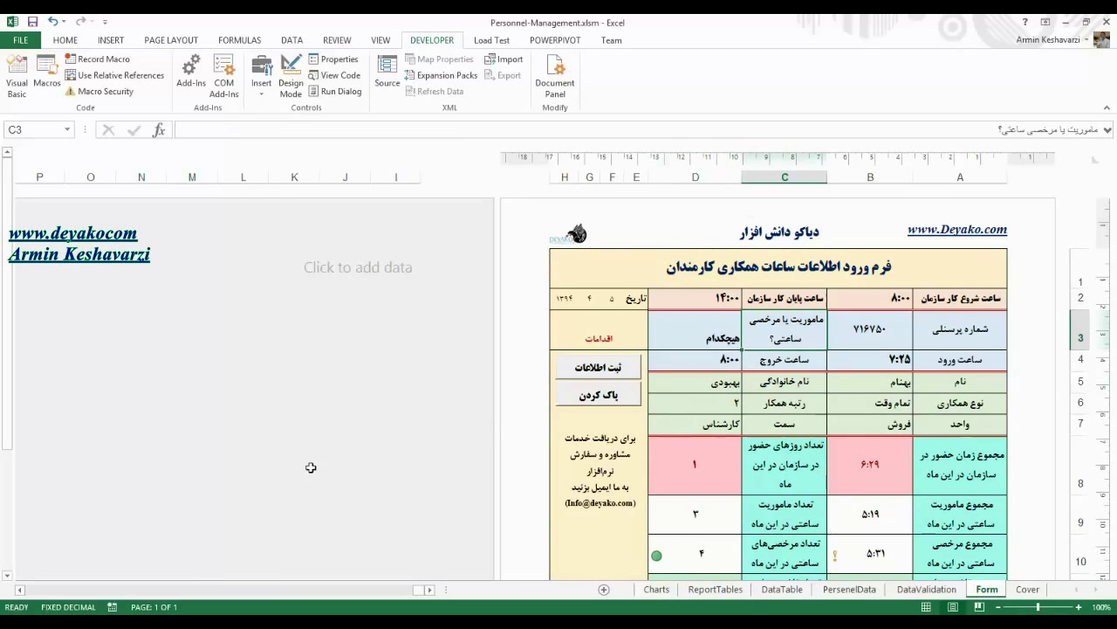
pyautogui.moveTo(394, 620)
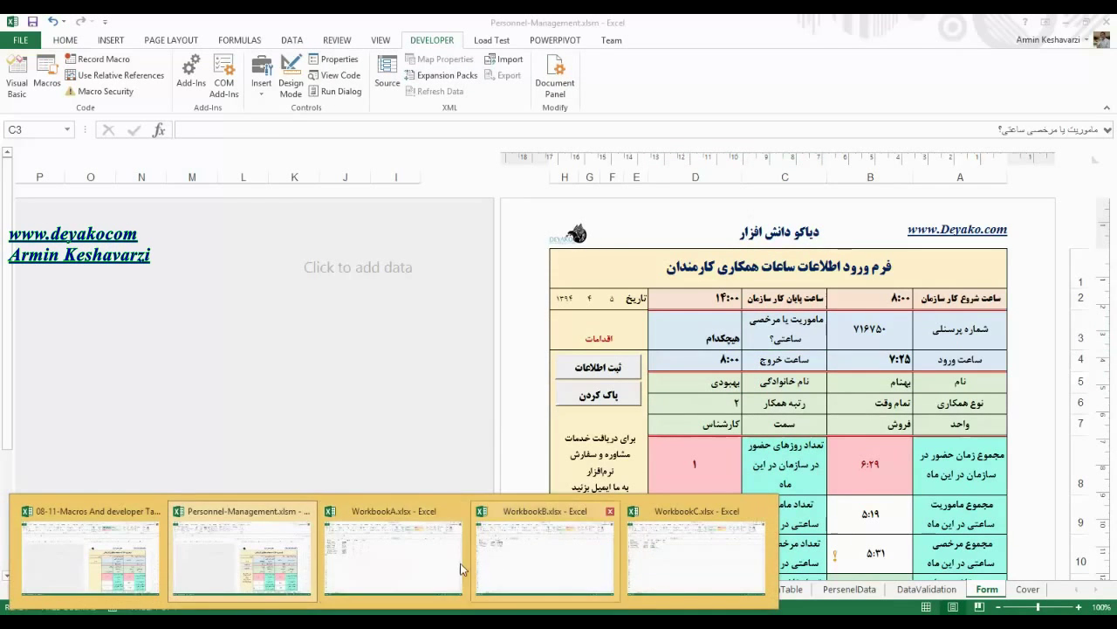
# Step: Bring the 08-11-Macros workbook forward, click around the attendance form cells, and show the Developer tab
pyautogui.click(126, 572)
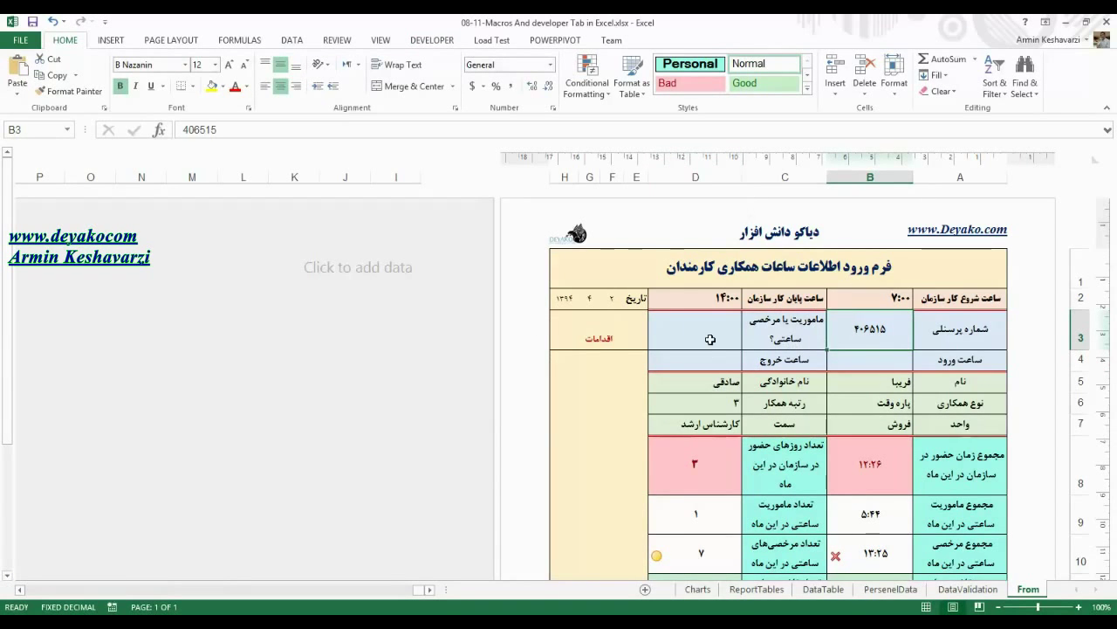
pyautogui.click(654, 363)
pyautogui.click(592, 374)
pyautogui.click(615, 363)
pyautogui.click(638, 366)
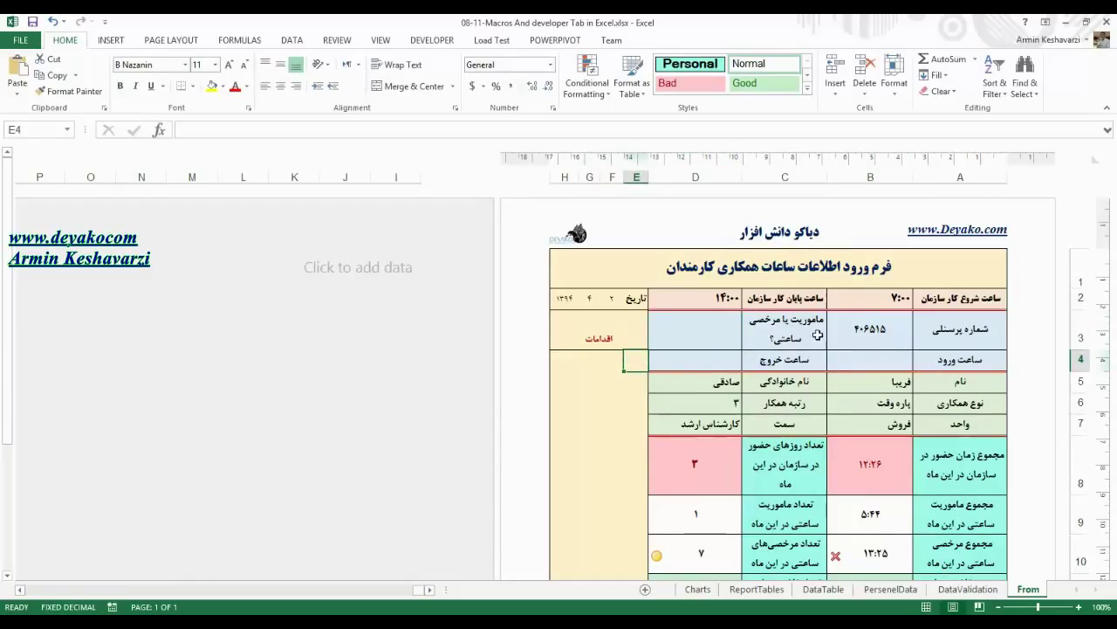
pyautogui.click(835, 332)
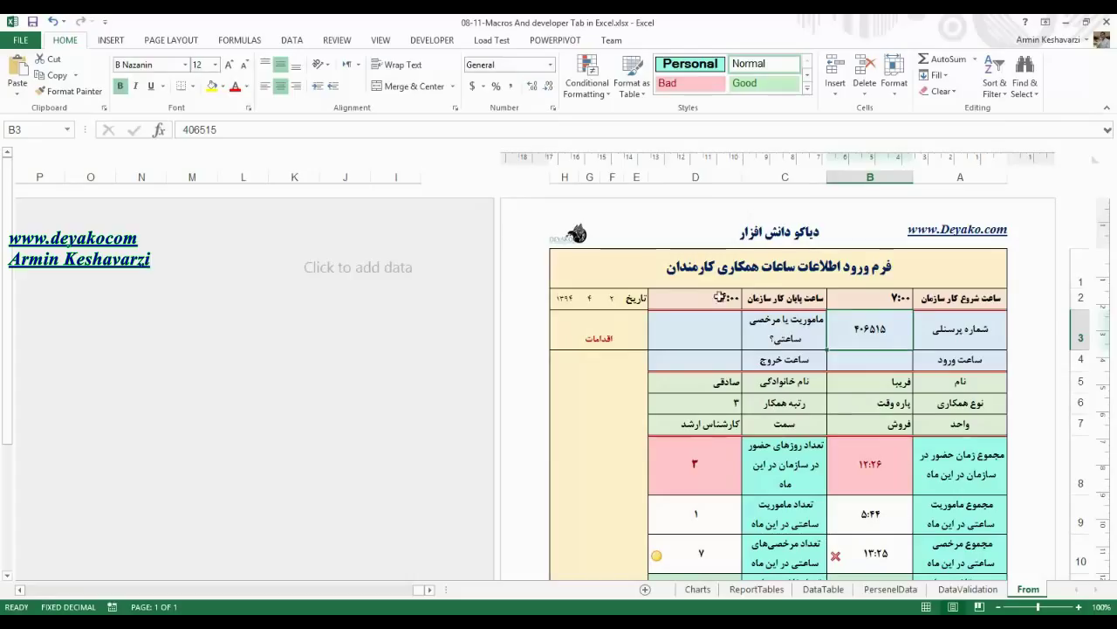
pyautogui.click(432, 40)
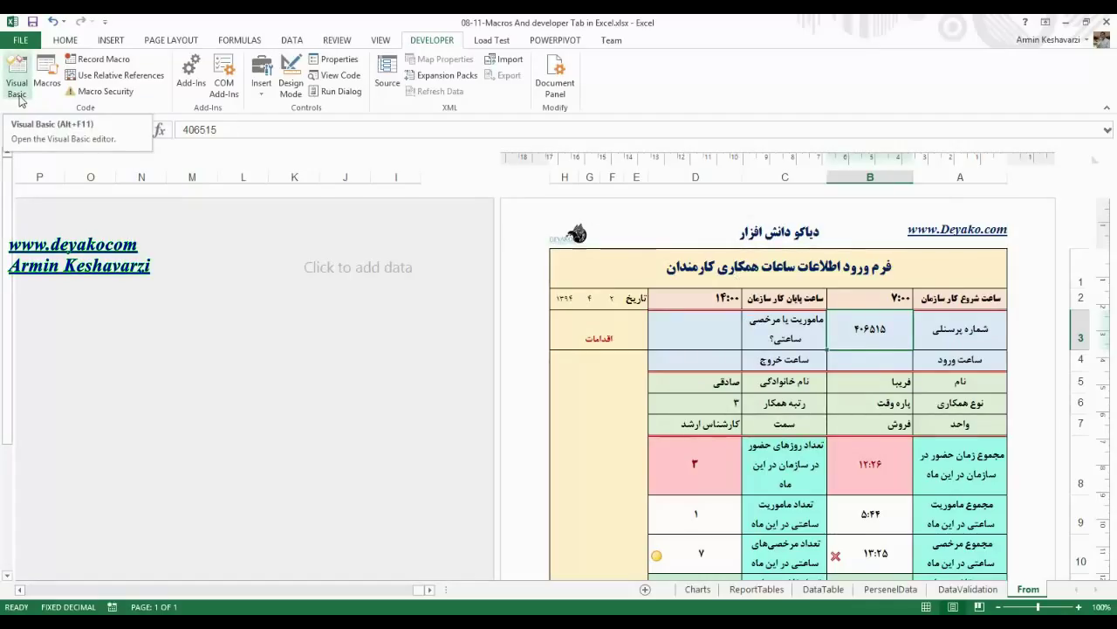
pyautogui.click(46, 83)
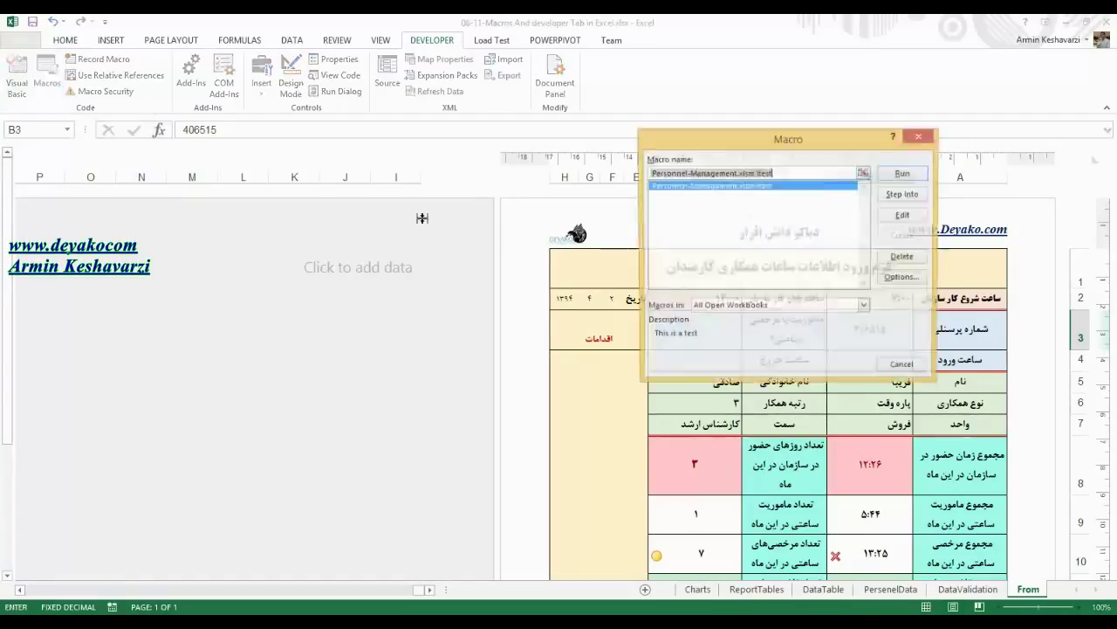
pyautogui.click(921, 140)
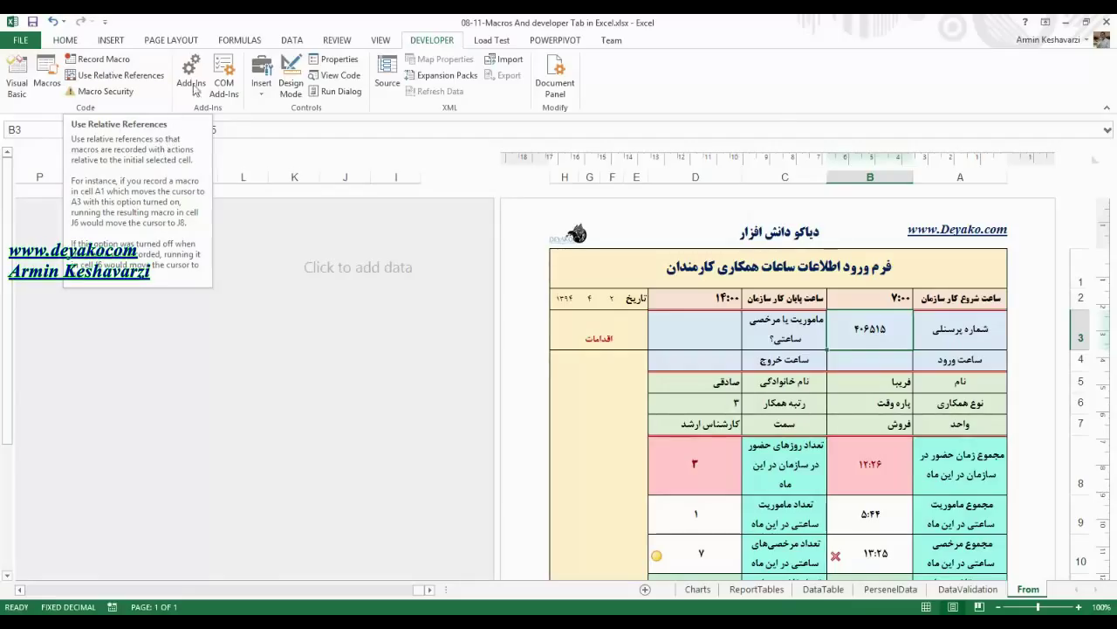
pyautogui.click(786, 285)
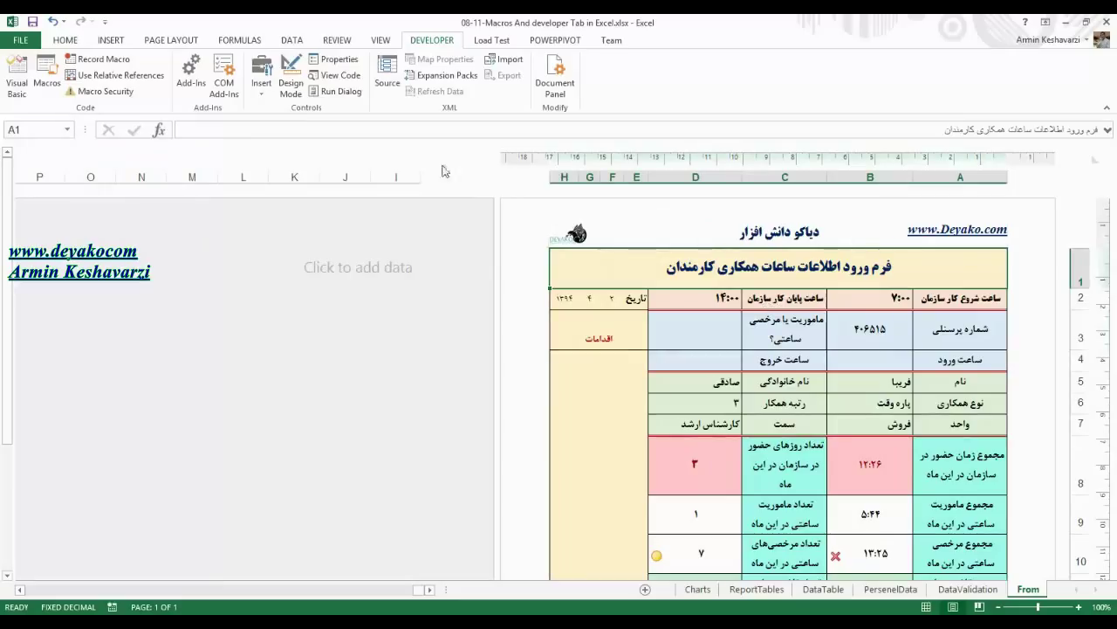
# Step: Draw an ActiveX Command Button from Developer > Insert below the form's actions label
pyautogui.click(261, 77)
pyautogui.click(261, 77)
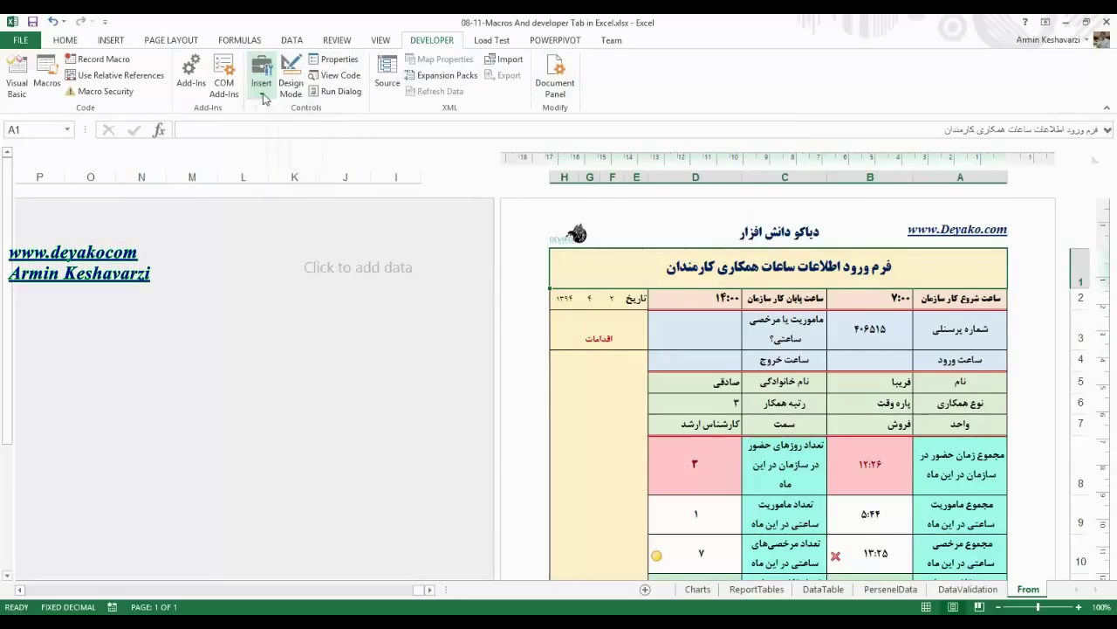
pyautogui.click(262, 85)
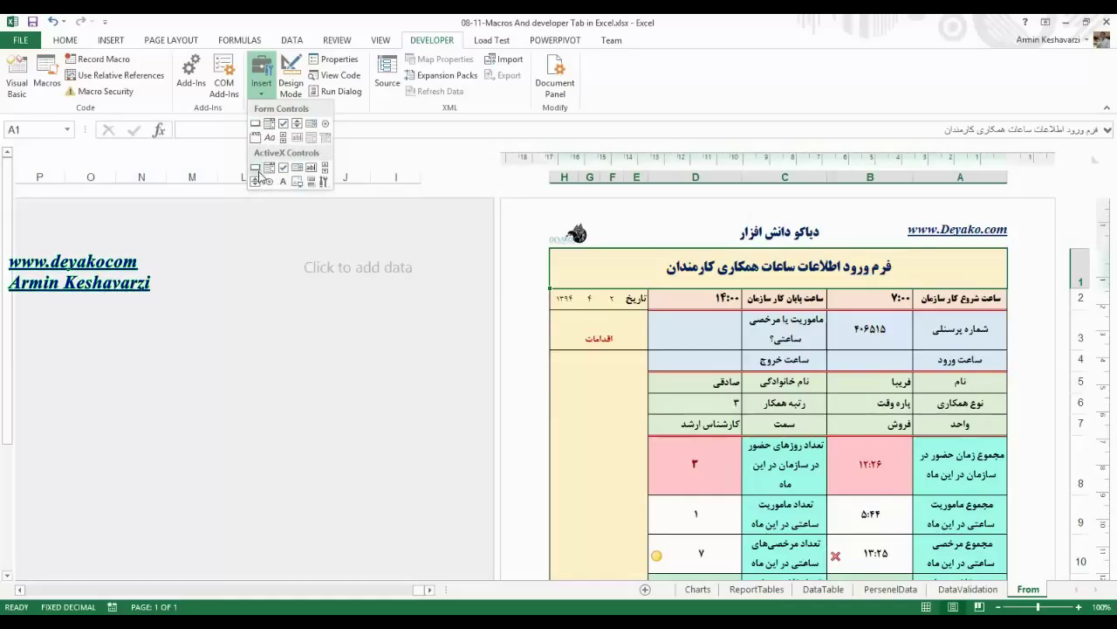
pyautogui.click(258, 177)
pyautogui.moveTo(618, 359); pyautogui.dragTo(561, 391)
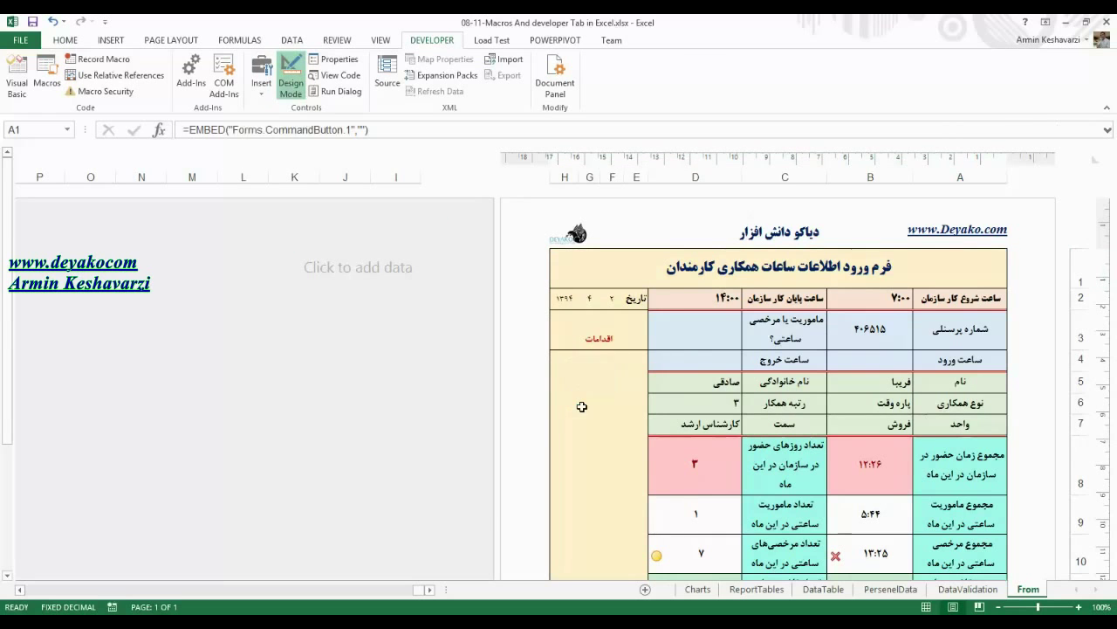
# Step: View the command button's click code, close VBA, delete the button, and reopen the Insert controls list
pyautogui.doubleClick(588, 374)
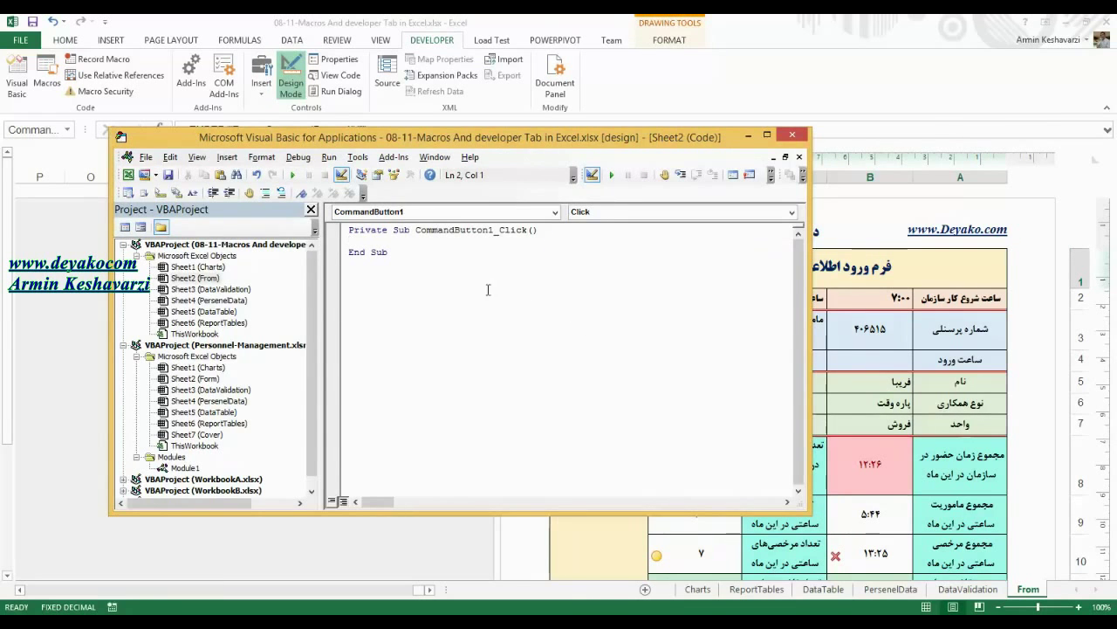
pyautogui.click(802, 137)
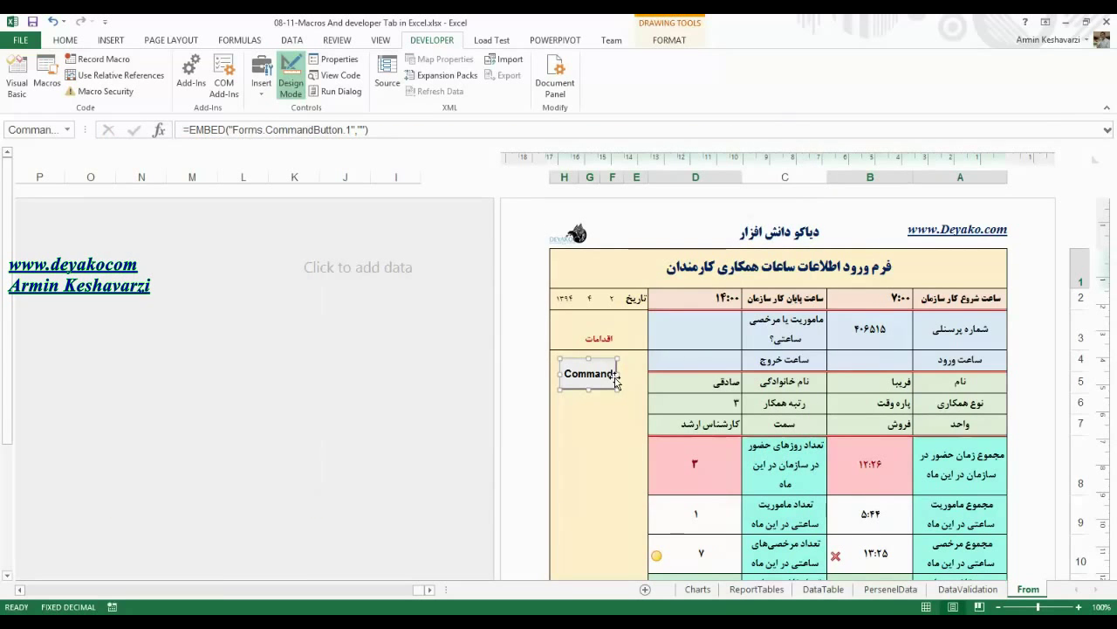
pyautogui.press('Delete')
pyautogui.click(622, 381)
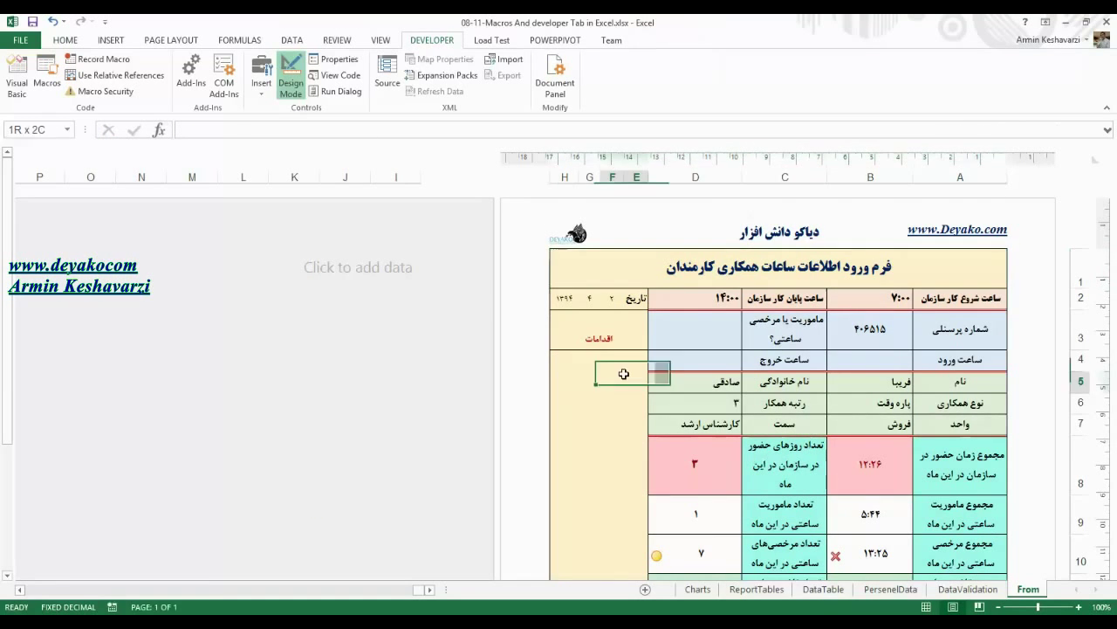
pyautogui.click(261, 80)
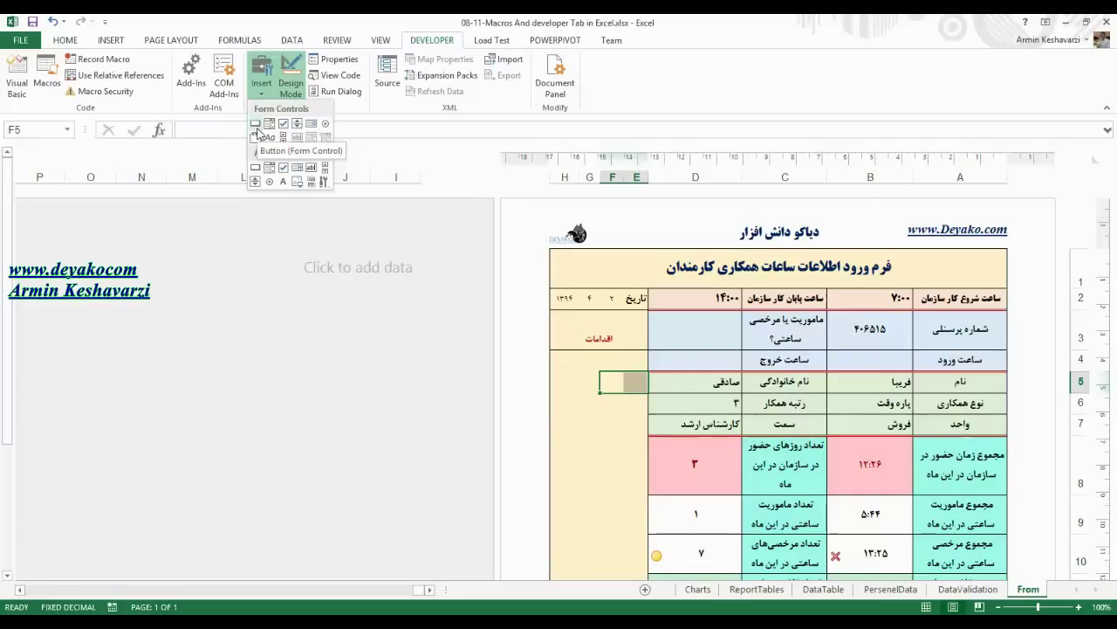
# Step: Draw a Form Controls check box (Check Box 4) beside the row 3 question on the Form sheet
pyautogui.click(256, 126)
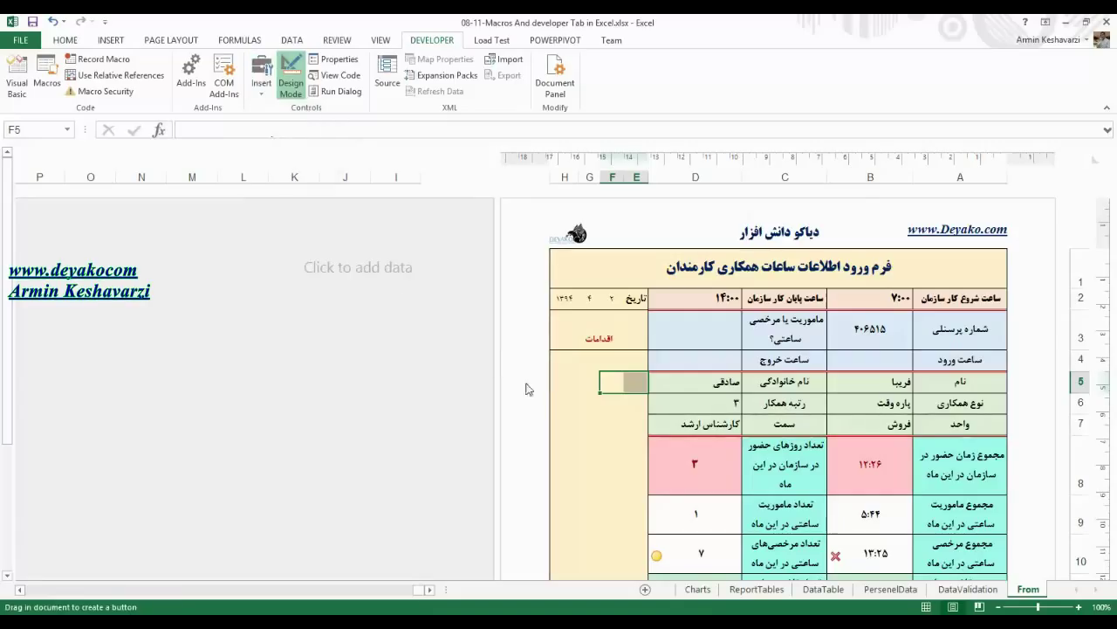
pyautogui.click(265, 85)
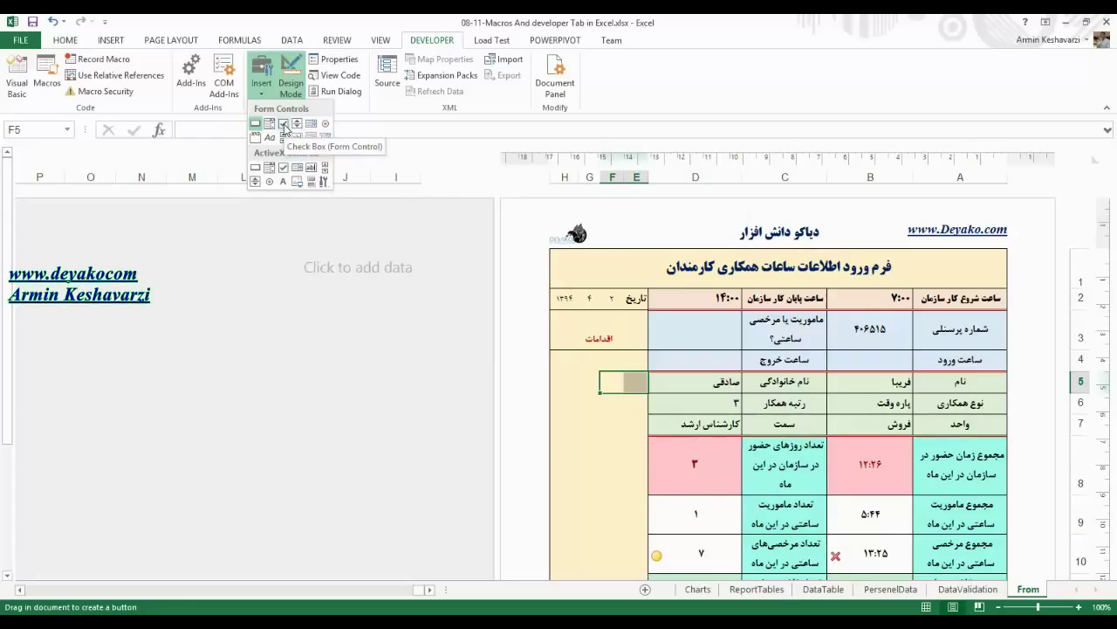
pyautogui.click(285, 126)
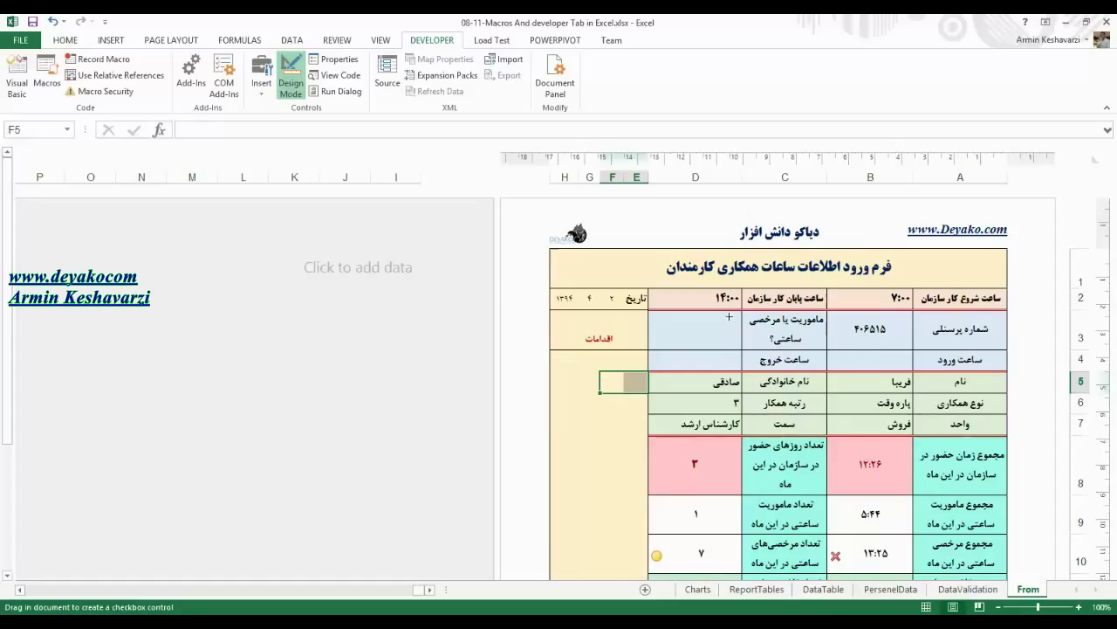
pyautogui.moveTo(730, 320); pyautogui.dragTo(665, 341)
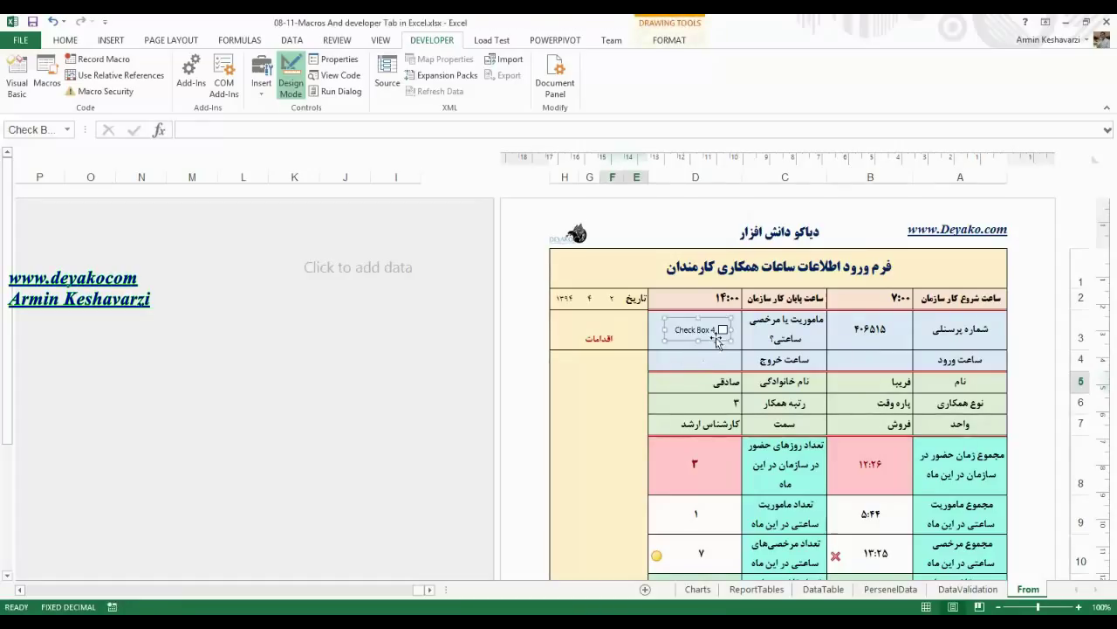
# Step: Deselect the new Check Box 4, then tick and untick it to test it, leaving it unticked
pyautogui.click(755, 341)
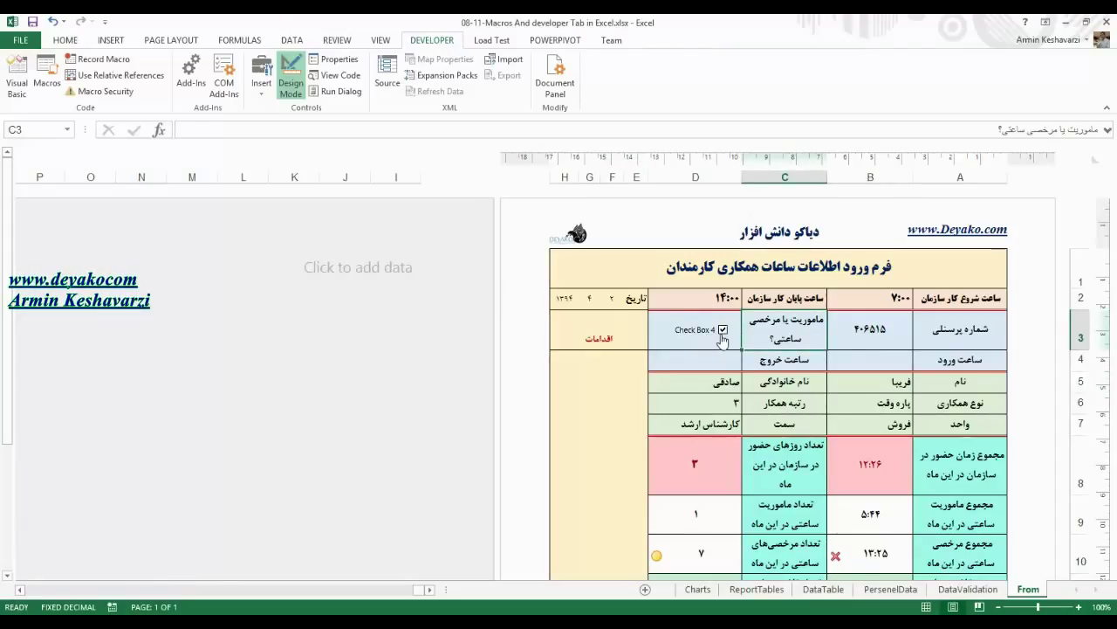
pyautogui.click(724, 333)
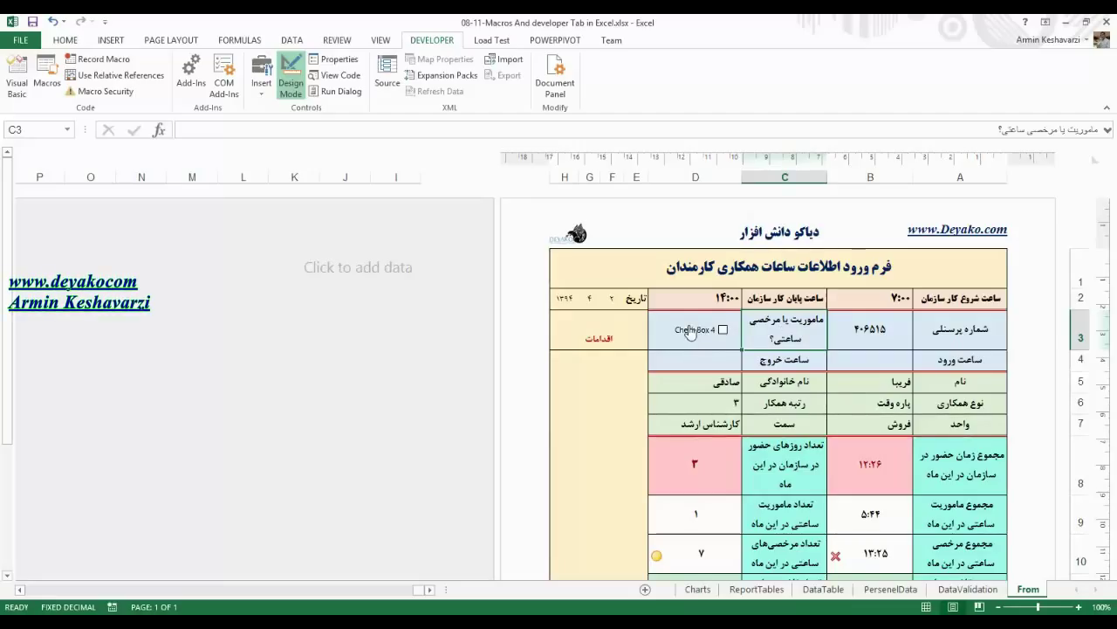
pyautogui.click(702, 329)
pyautogui.click(702, 329)
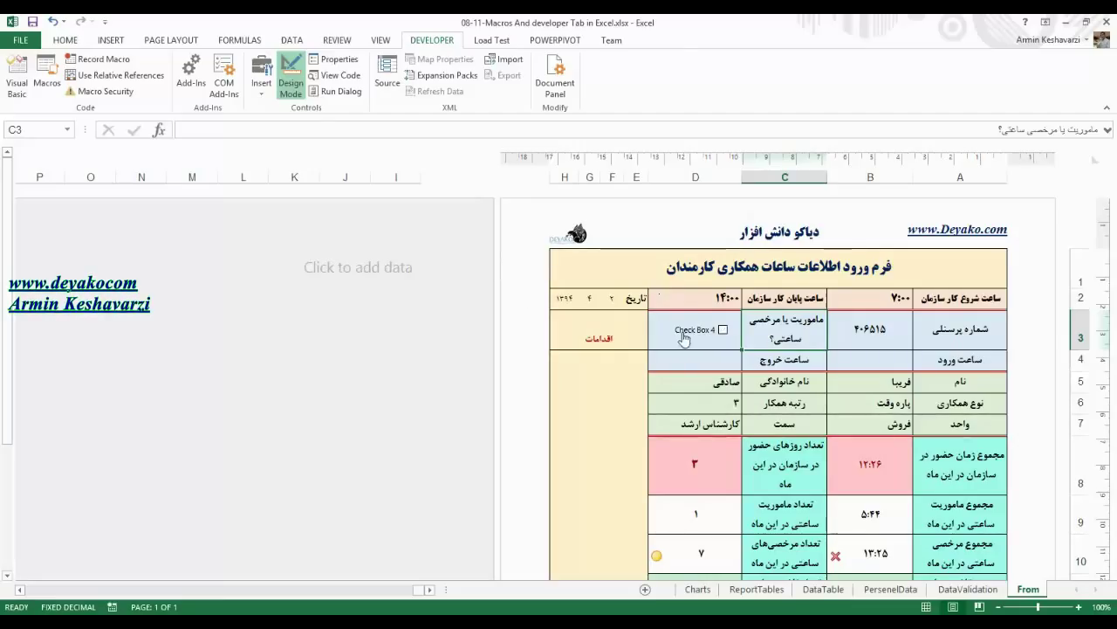
# Step: Drag Check Box 4 into the left column at row 4 and start editing its label
pyautogui.rightClick(684, 329)
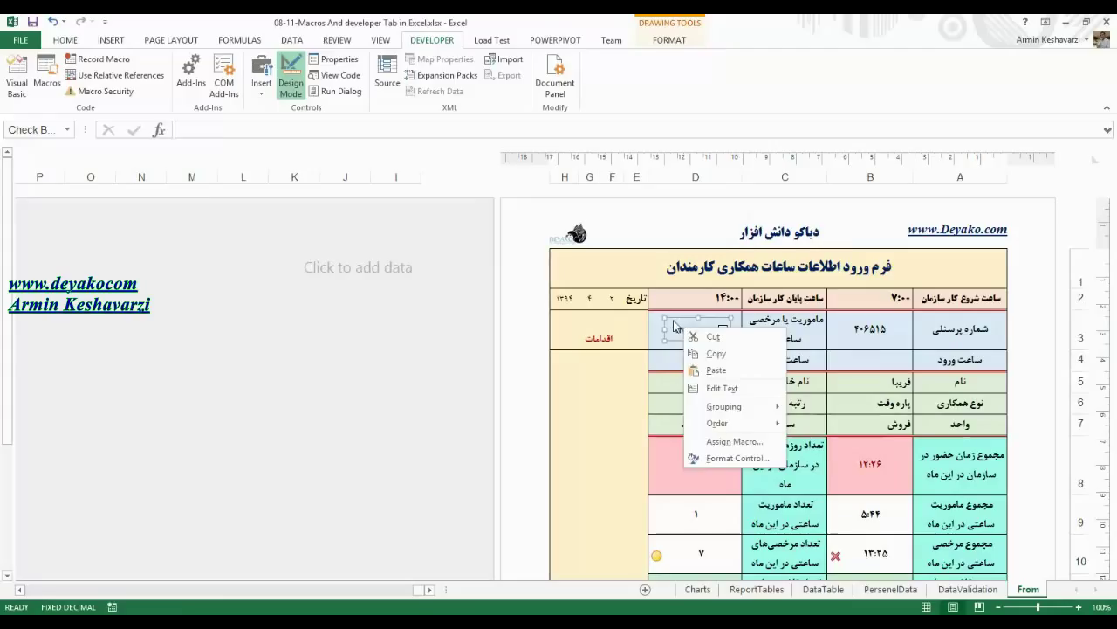
pyautogui.moveTo(680, 327); pyautogui.dragTo(588, 357)
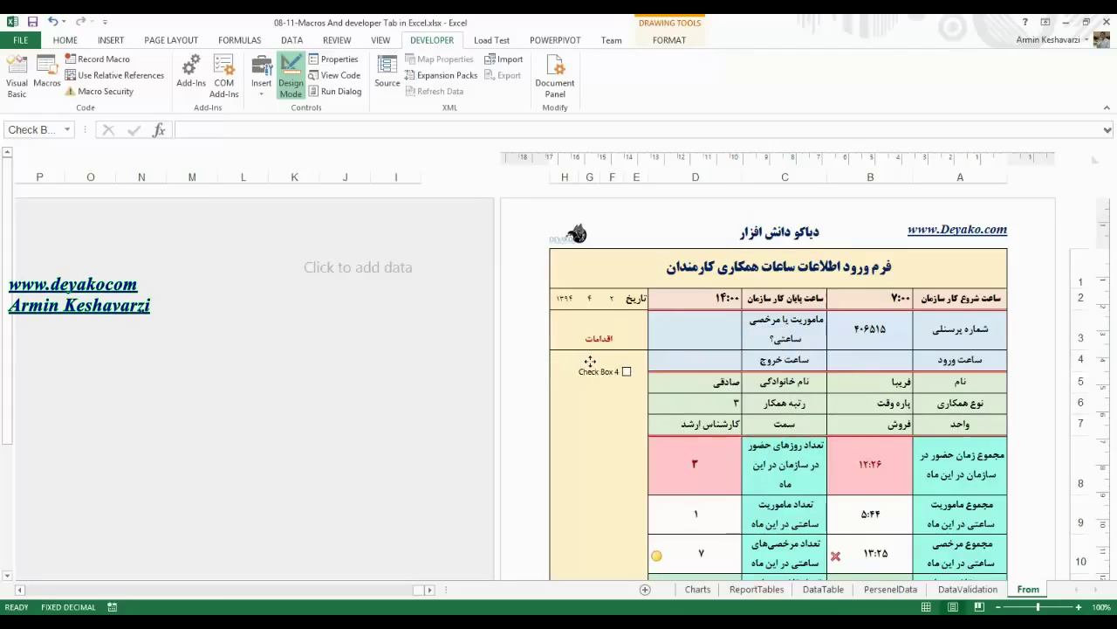
pyautogui.click(611, 390)
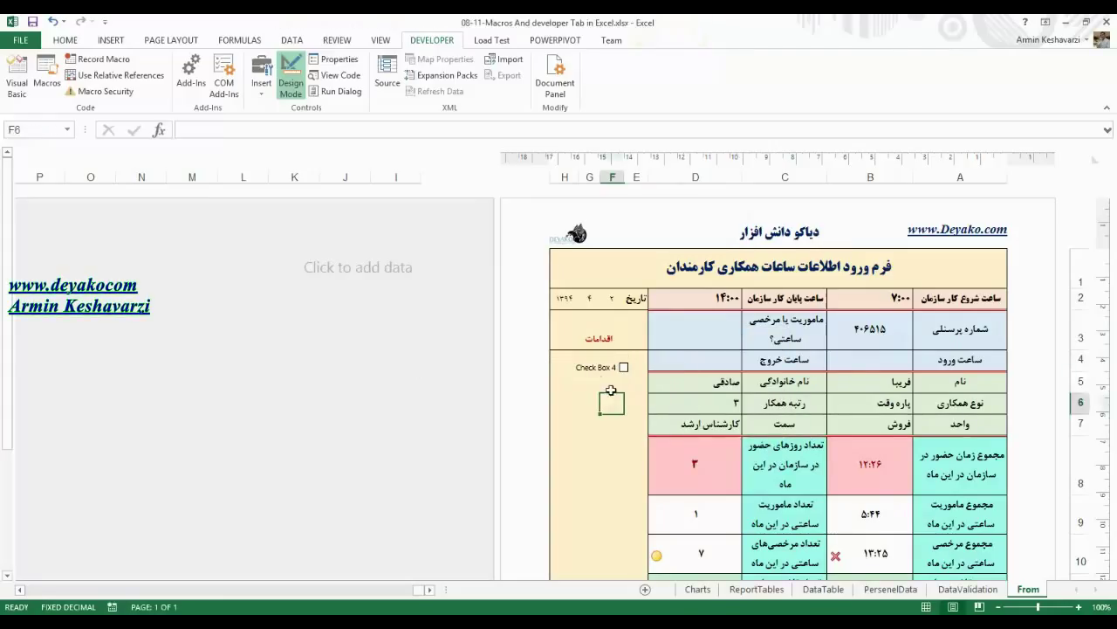
pyautogui.rightClick(594, 366)
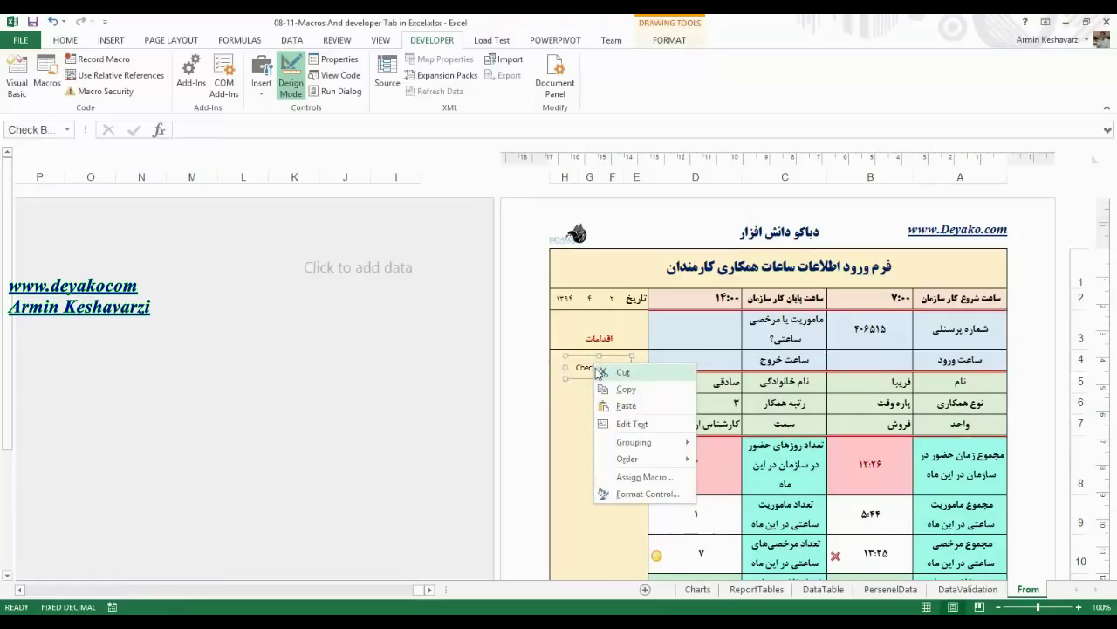
pyautogui.press('Escape')
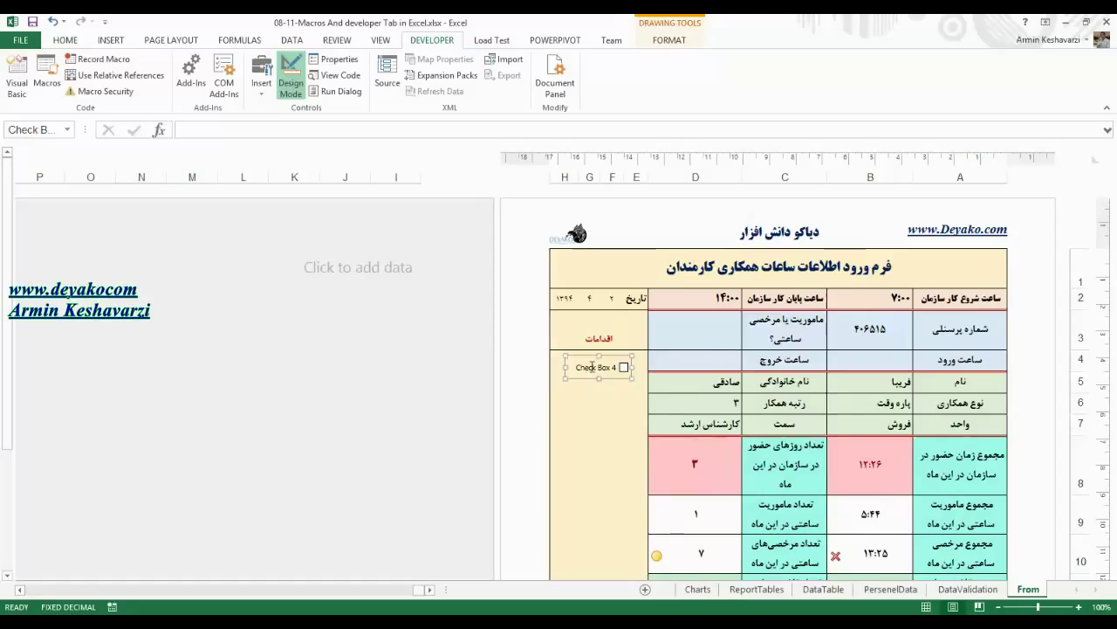
pyautogui.click(595, 366)
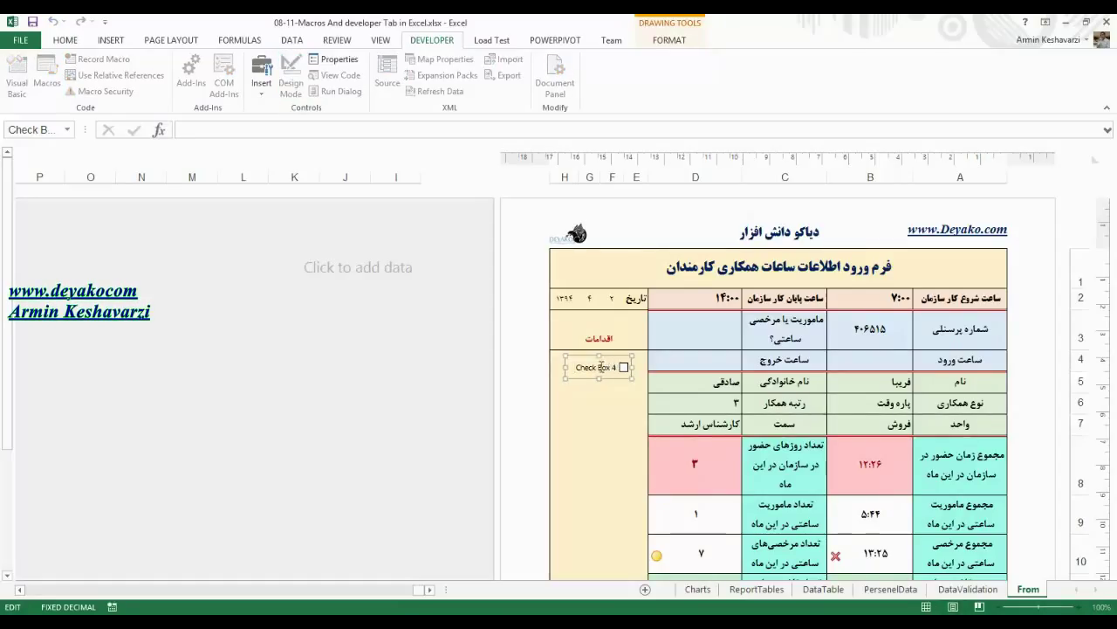
# Step: Put Check Box 4's label into Edit Text mode and tick the box
pyautogui.moveTo(613, 366); pyautogui.dragTo(582, 370)
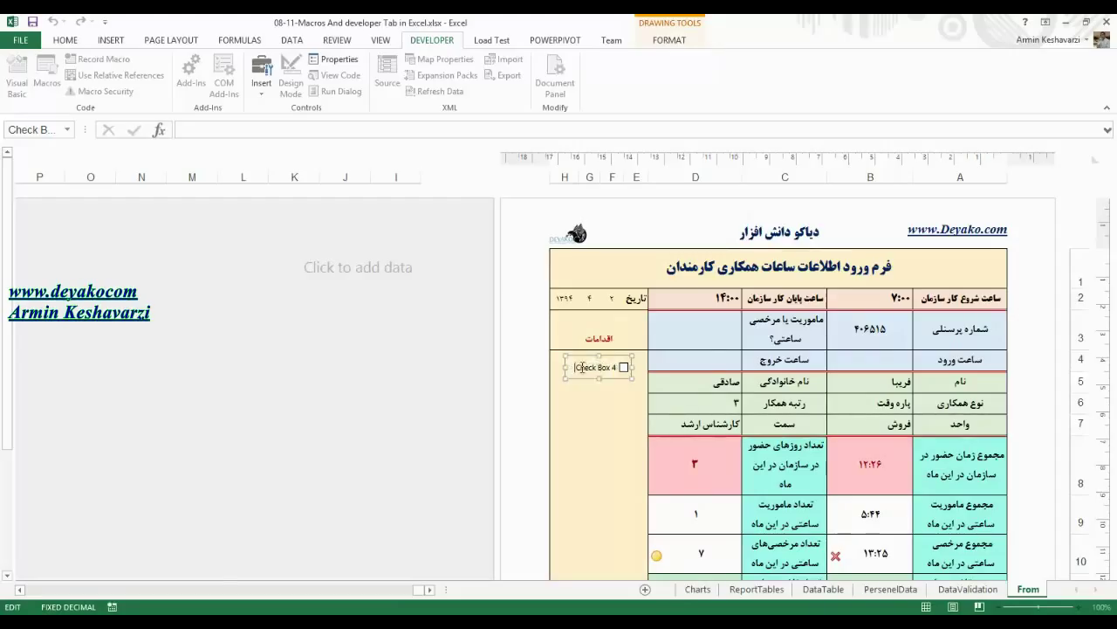
pyautogui.press('Escape')
pyautogui.rightClick(608, 358)
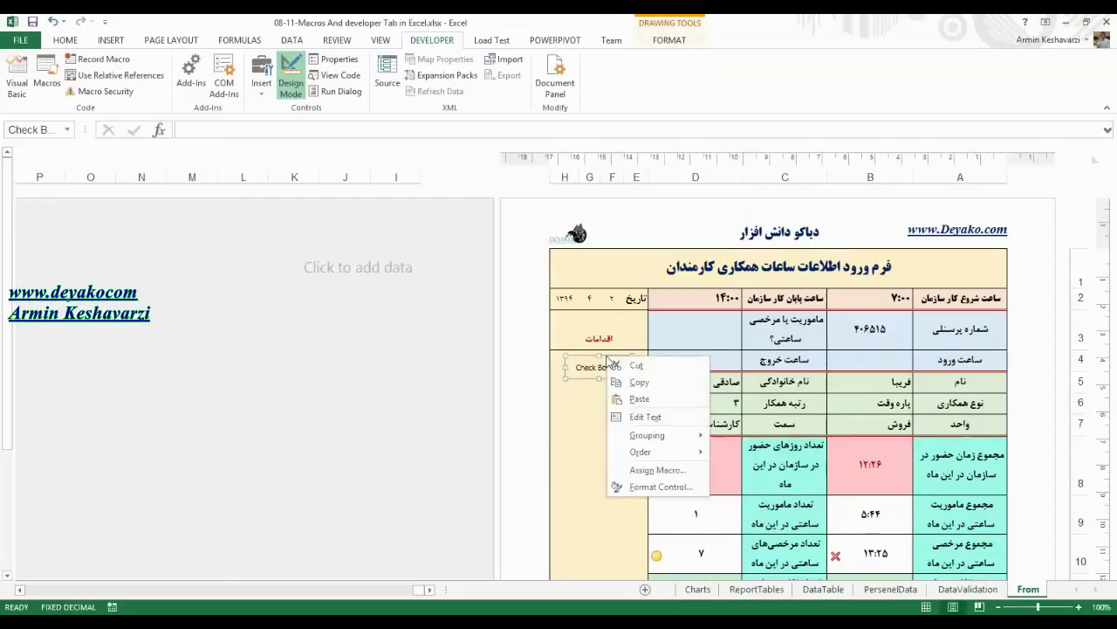
pyautogui.click(671, 416)
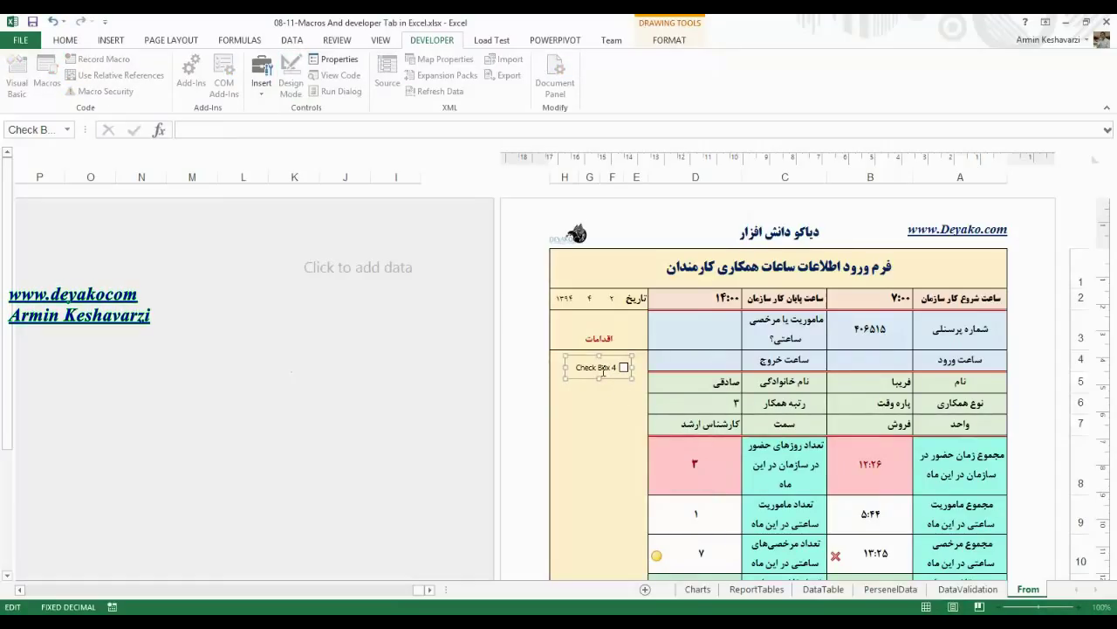
pyautogui.click(610, 384)
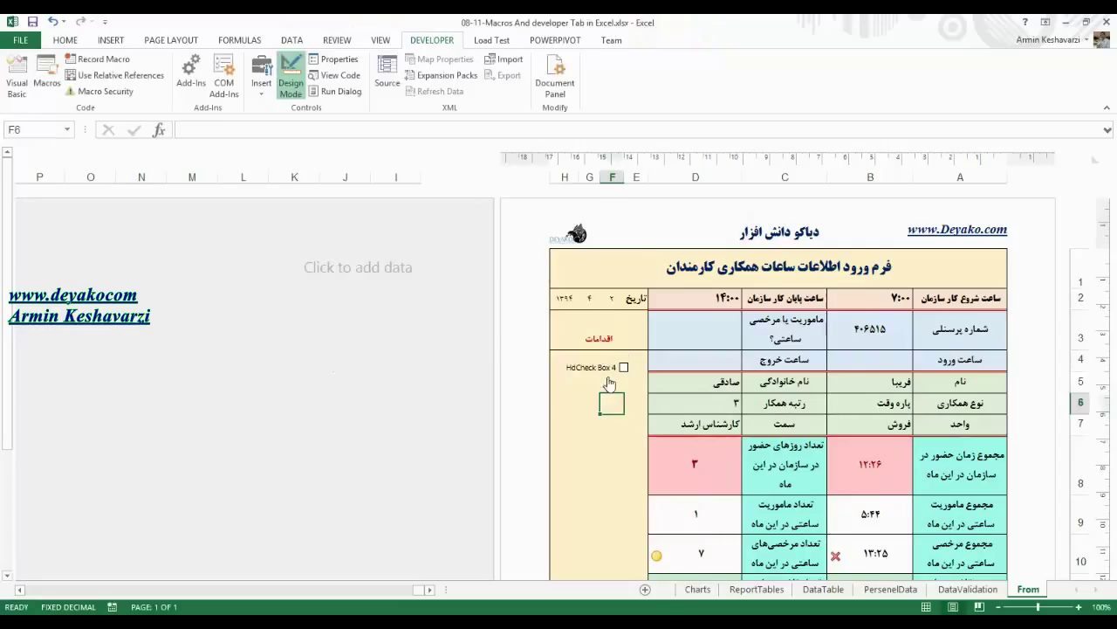
pyautogui.click(605, 371)
pyautogui.rightClick(596, 375)
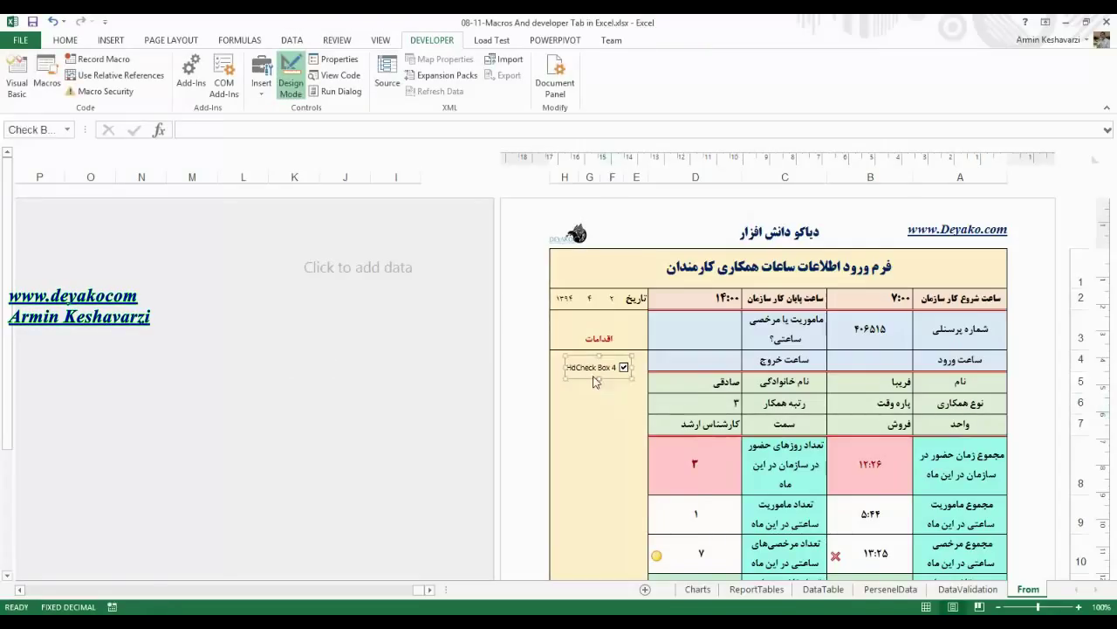
pyautogui.click(646, 440)
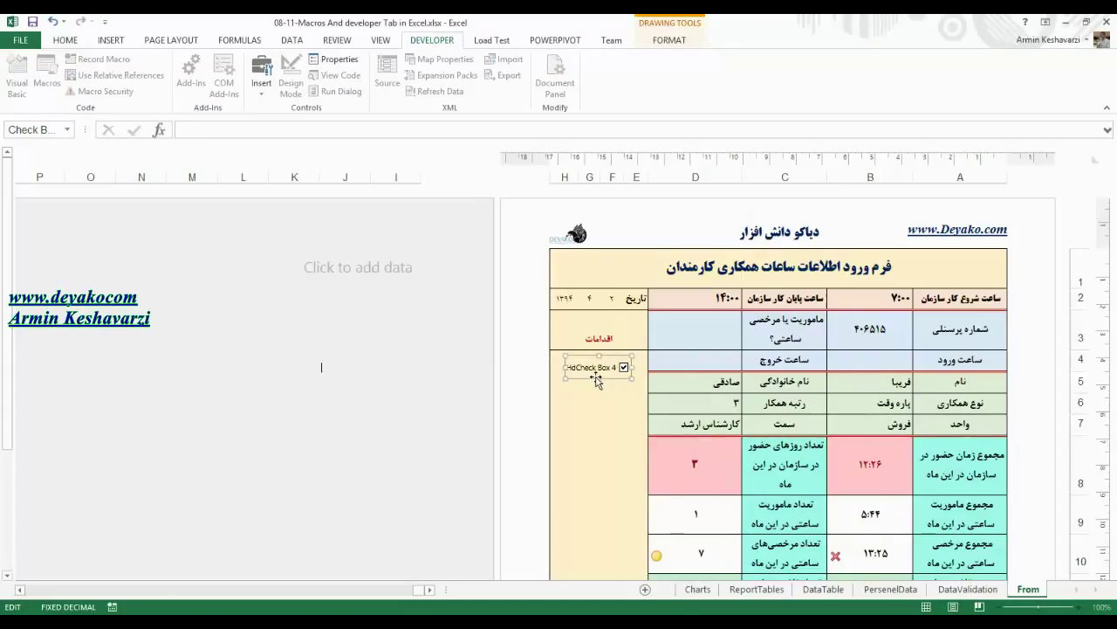
# Step: Delete the old 'Check Box 4' caption and begin typing the Persian label
pyautogui.click(182, 129)
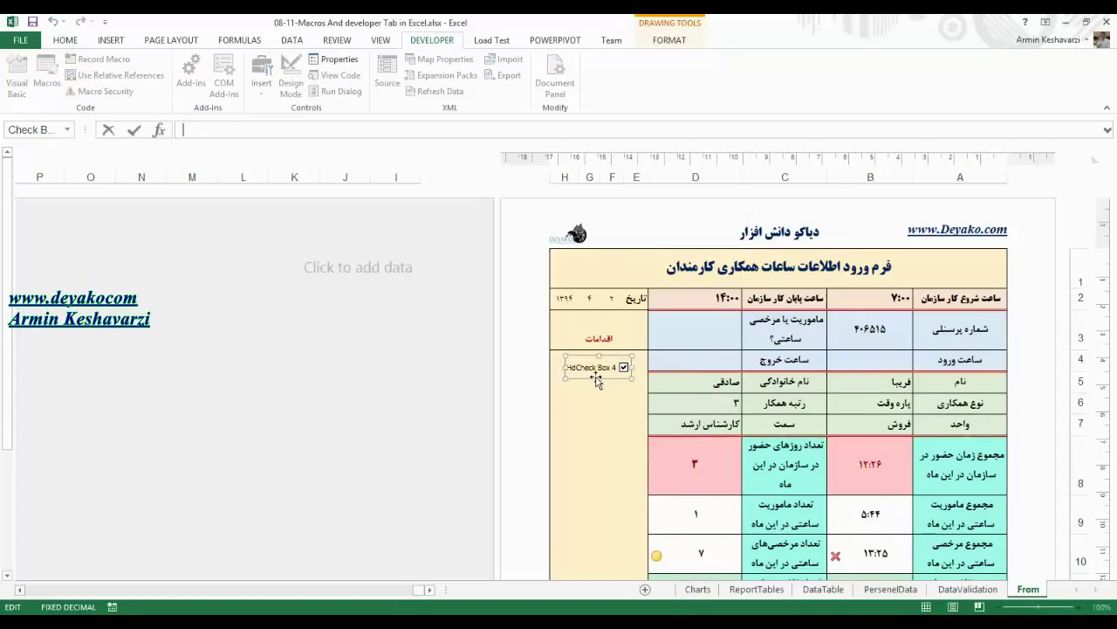
pyautogui.rightClick(597, 381)
pyautogui.press('Escape')
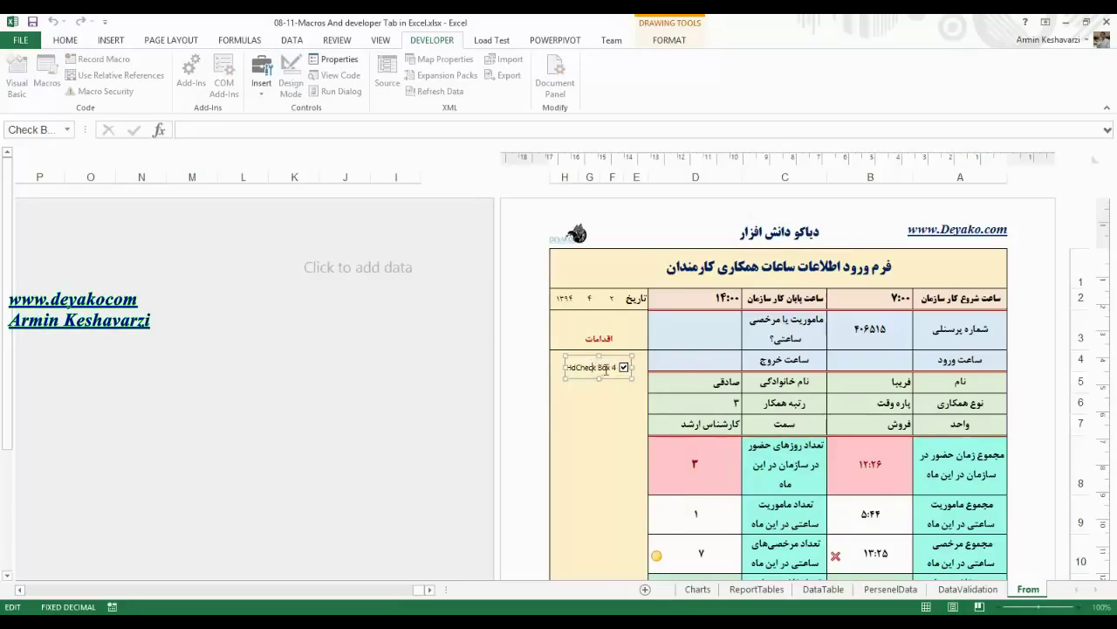
pyautogui.moveTo(610, 370); pyautogui.dragTo(543, 370)
pyautogui.press('BackSpace')
pyautogui.write('آی')
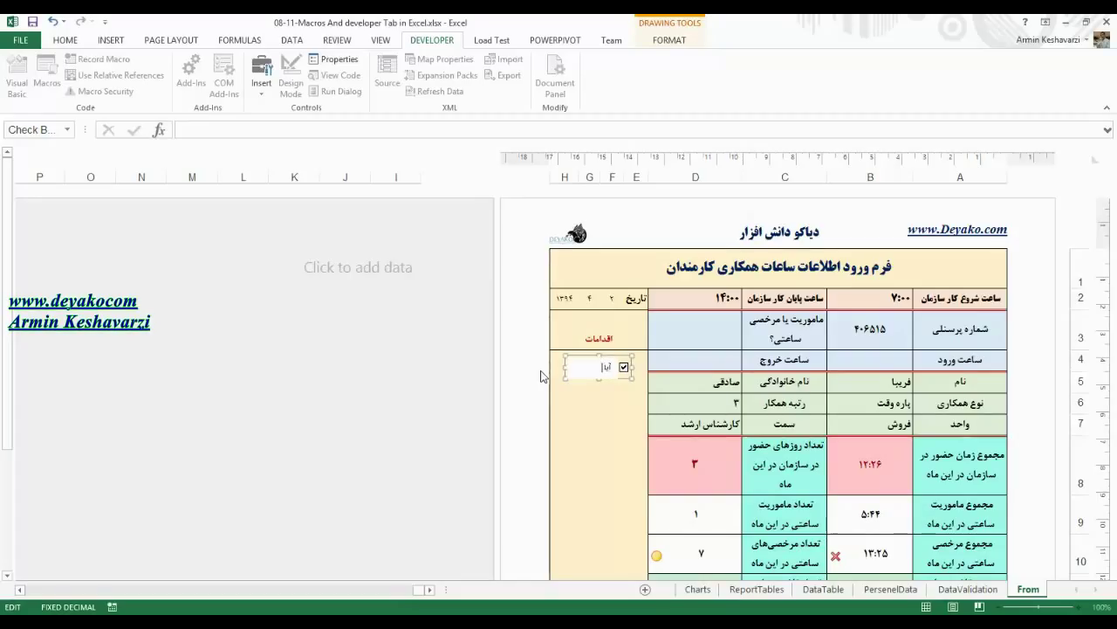
pyautogui.write('موافق')
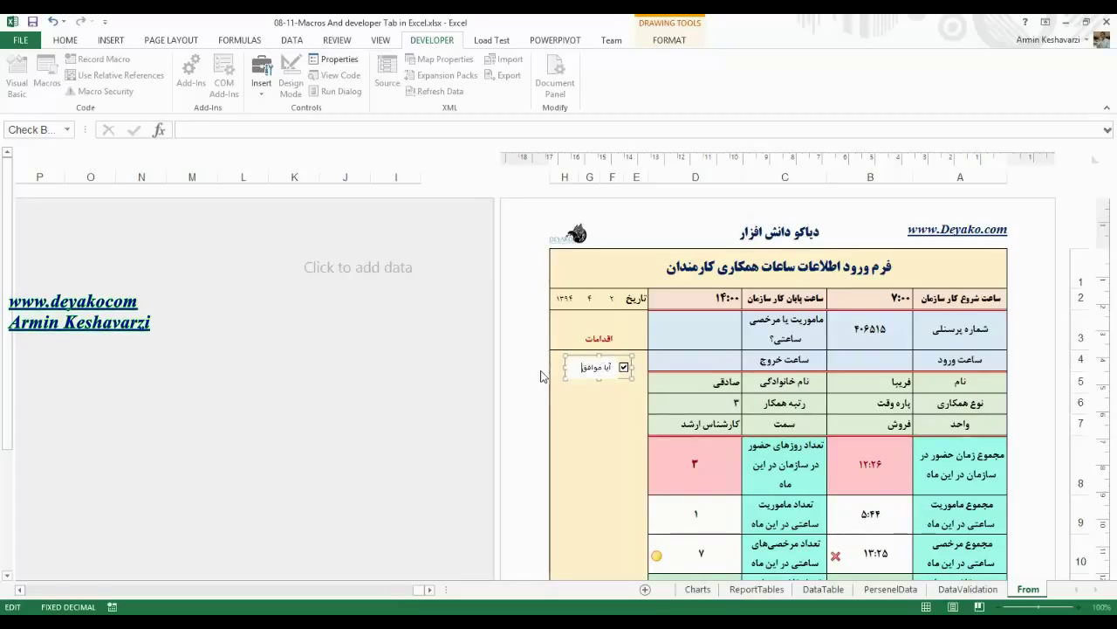
pyautogui.write('هستید')
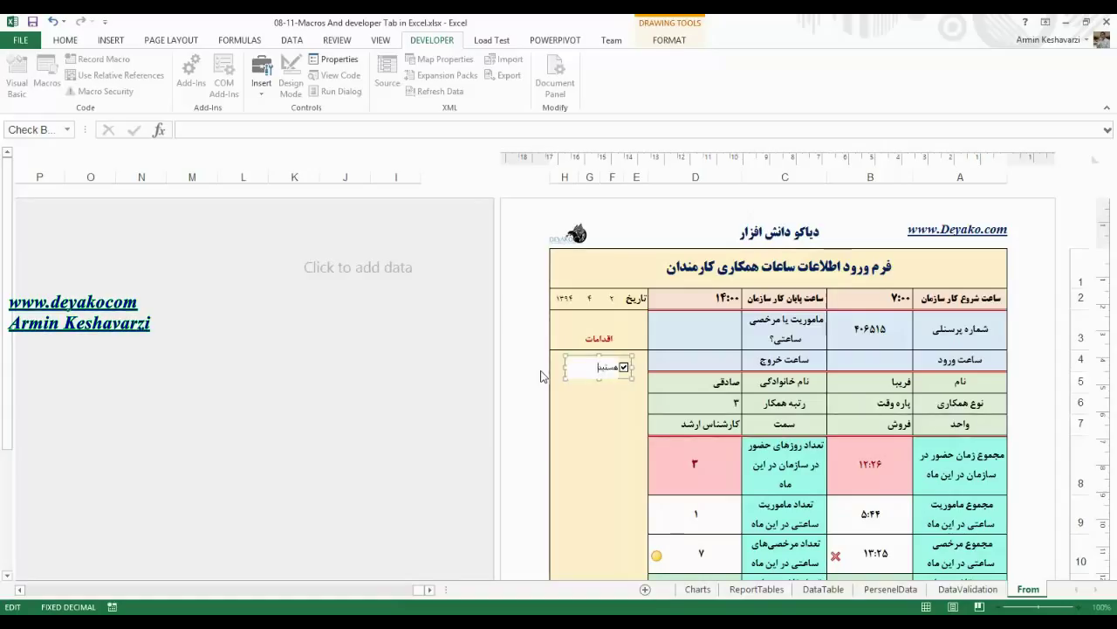
# Step: Commit the Persian label 'آیا موافق هستید' and test the box, leaving it ticked
pyautogui.click(584, 425)
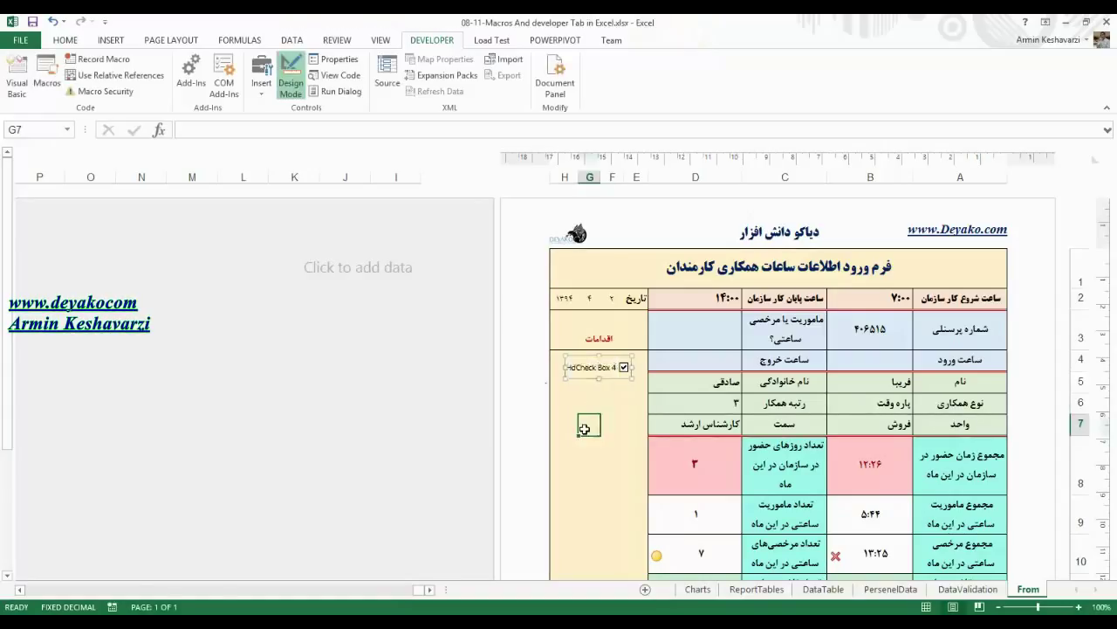
pyautogui.click(625, 368)
pyautogui.click(625, 368)
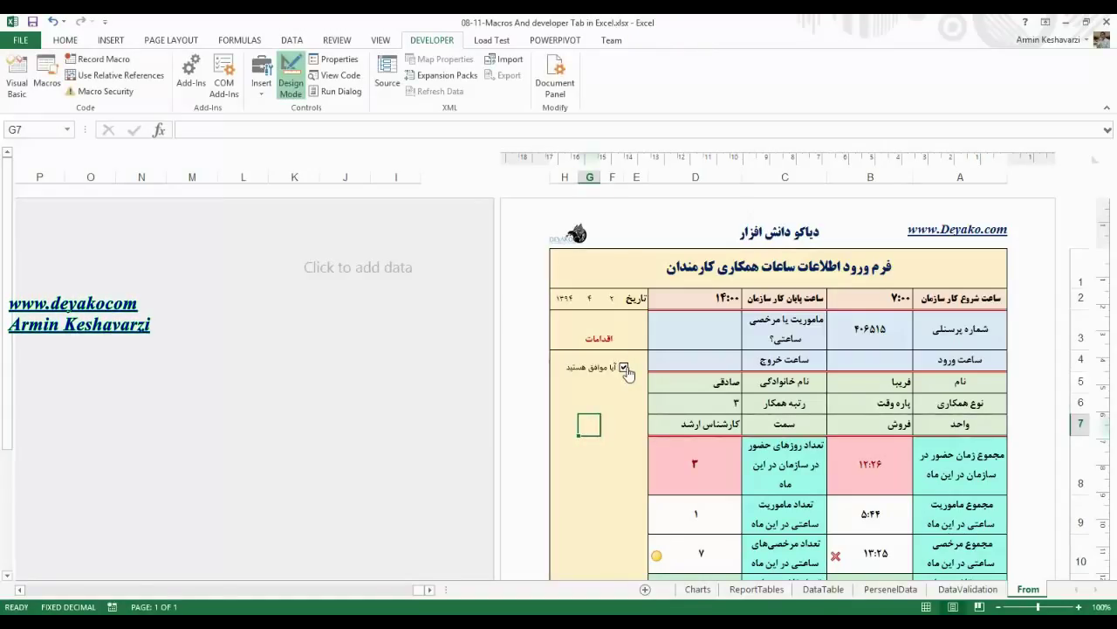
pyautogui.click(625, 369)
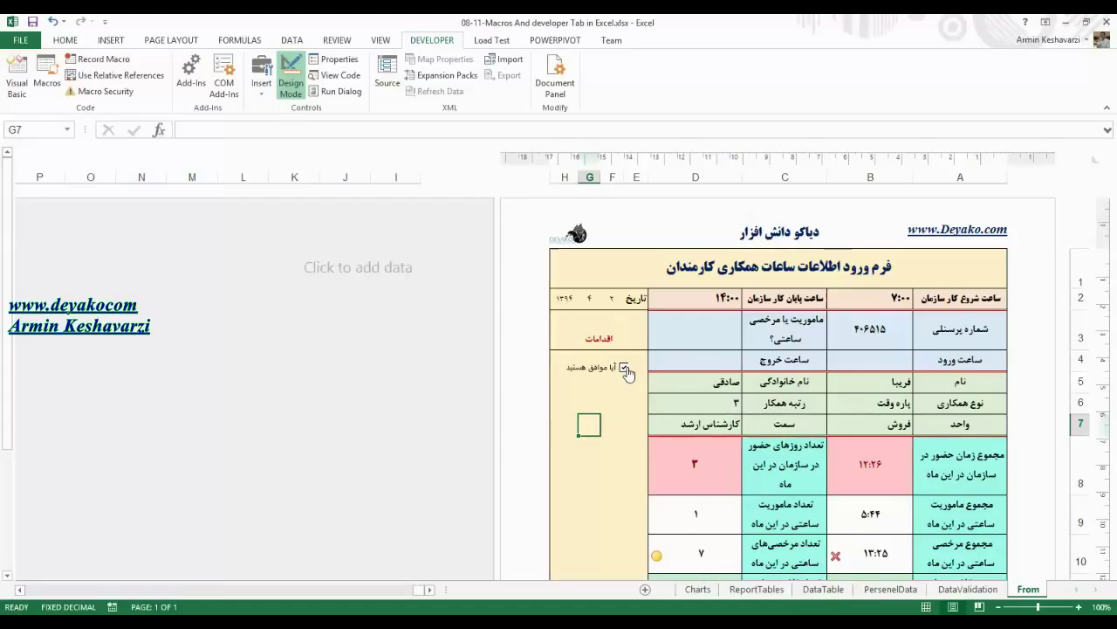
pyautogui.click(624, 368)
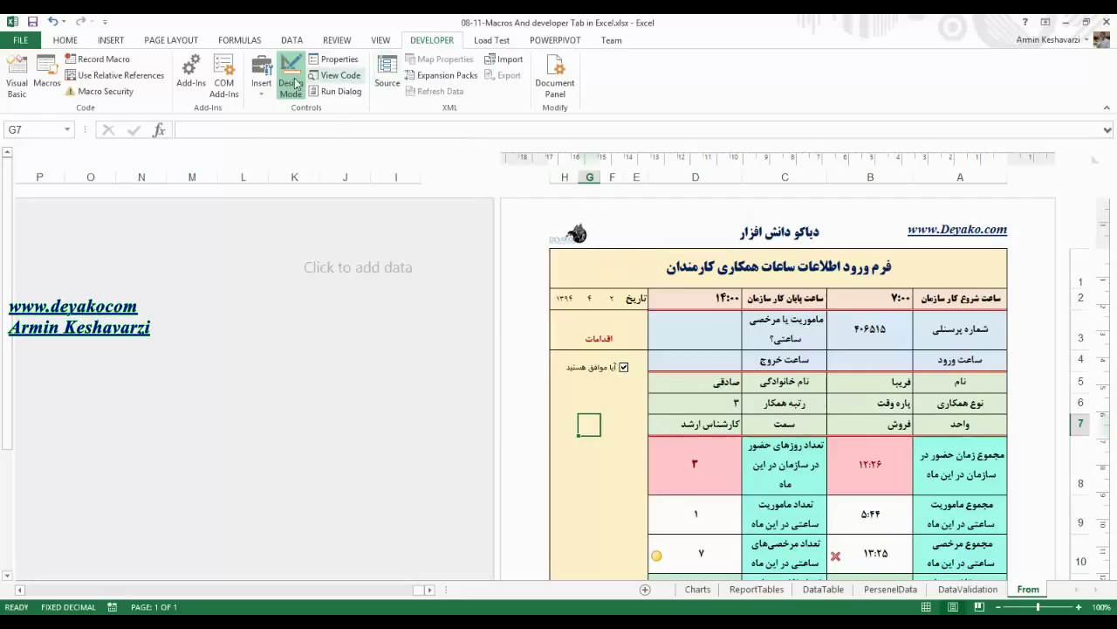
# Step: Switch Design Mode off so the check box works as a live control
pyautogui.click(261, 77)
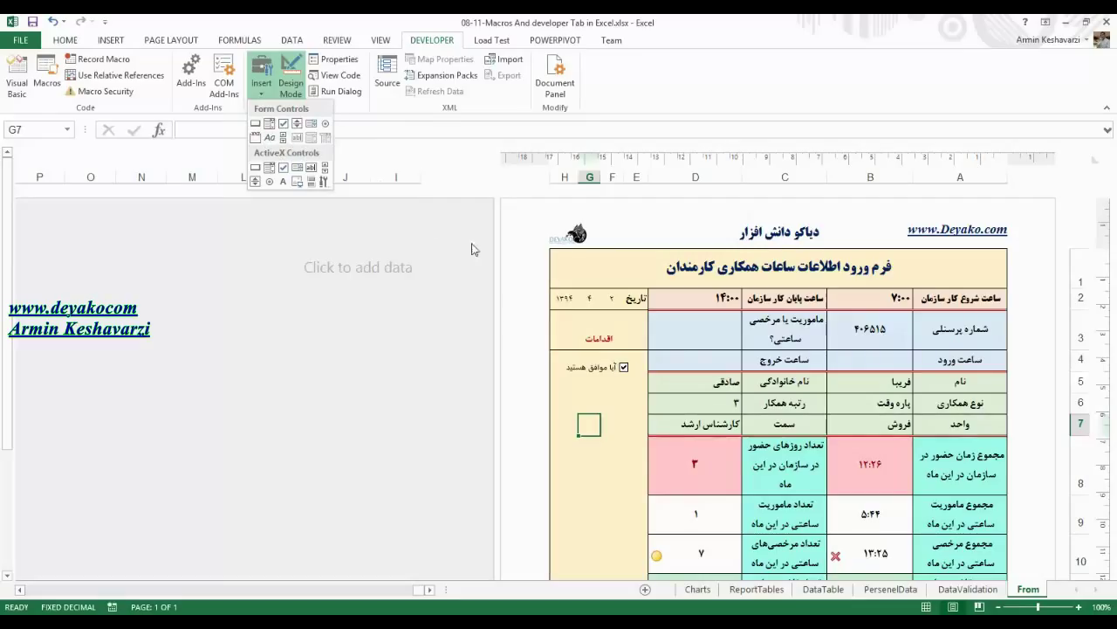
pyautogui.click(624, 391)
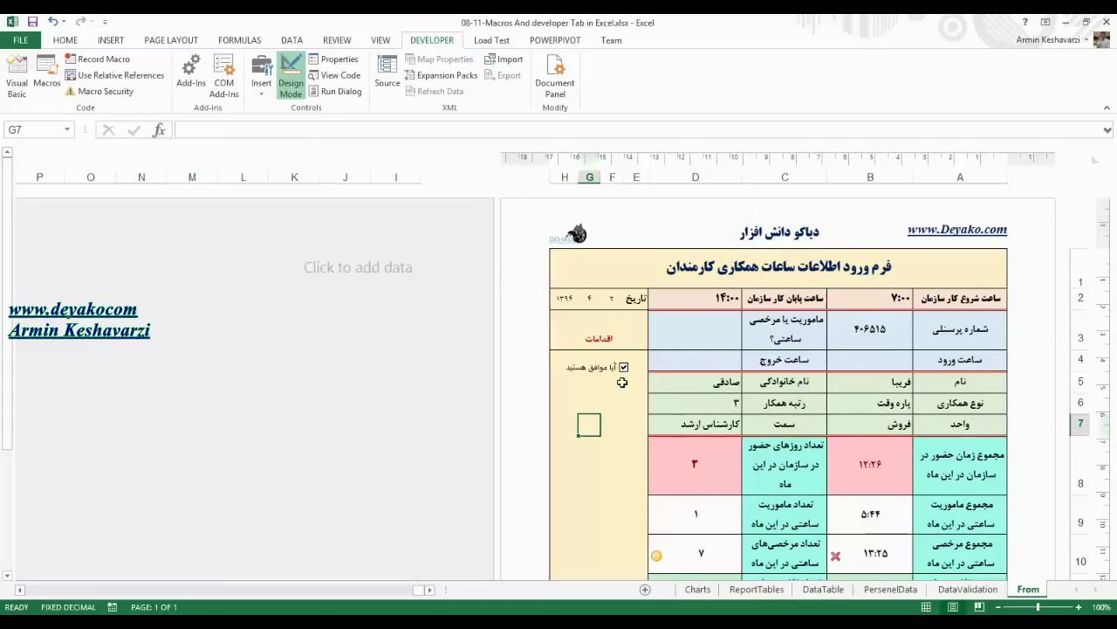
pyautogui.click(295, 85)
pyautogui.click(295, 85)
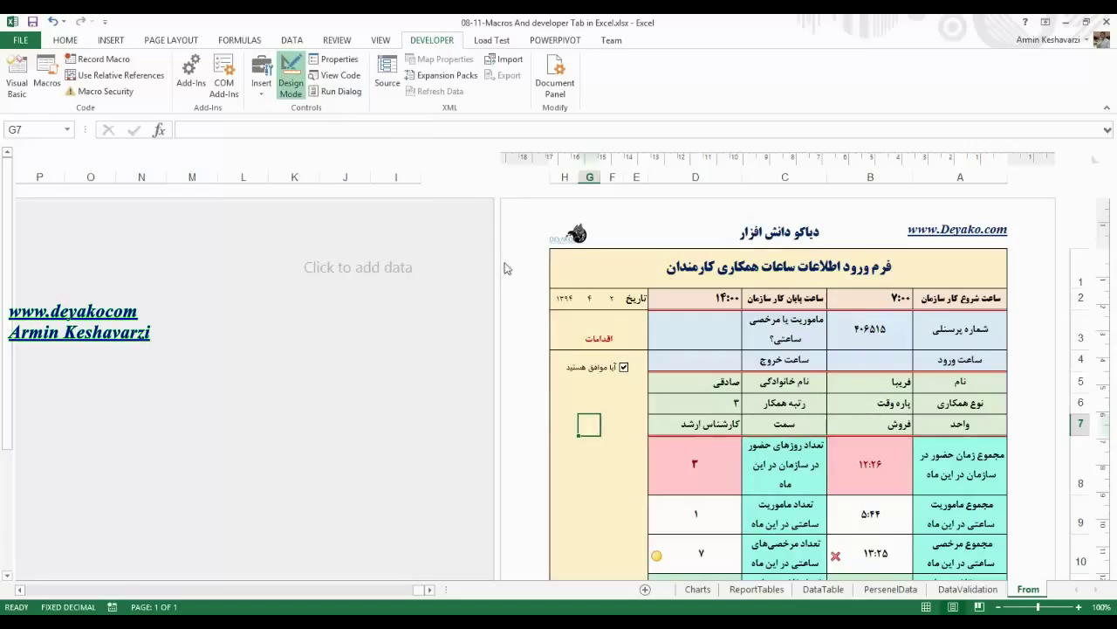
pyautogui.click(294, 93)
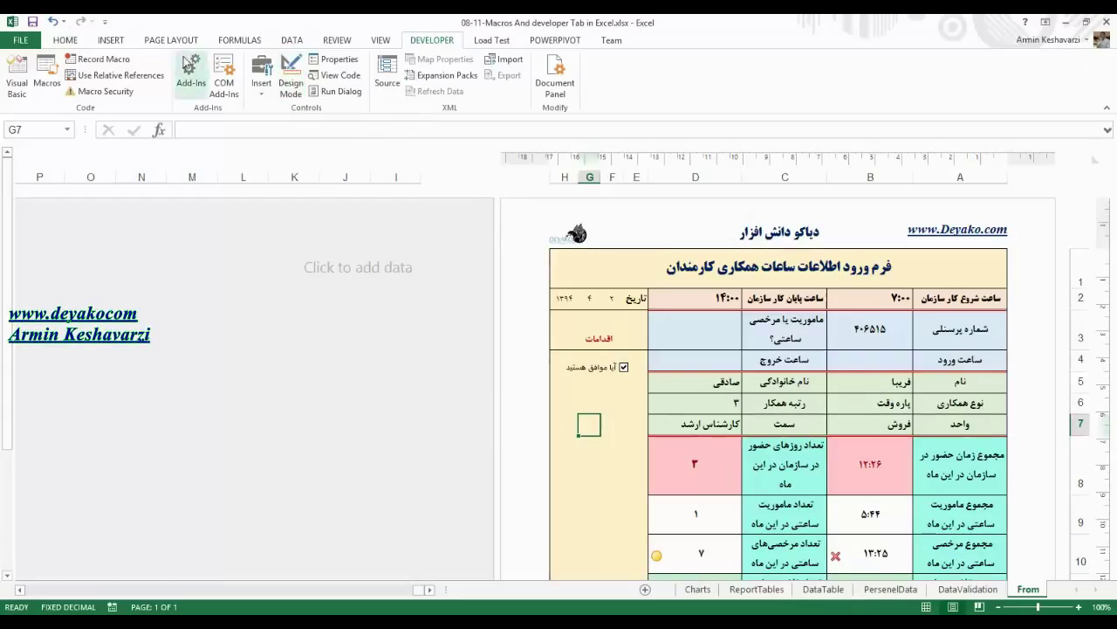
# Step: Toggle the Persian-labelled check box, then deselect it by selecting cell F7
pyautogui.click(609, 374)
pyautogui.rightClick(608, 374)
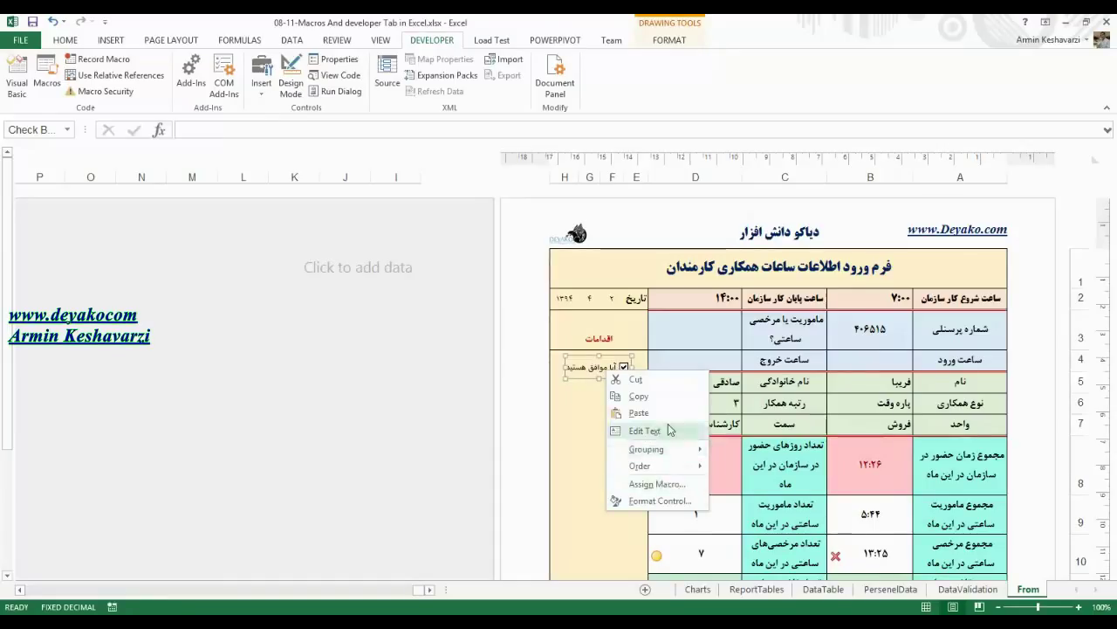
pyautogui.press('Escape')
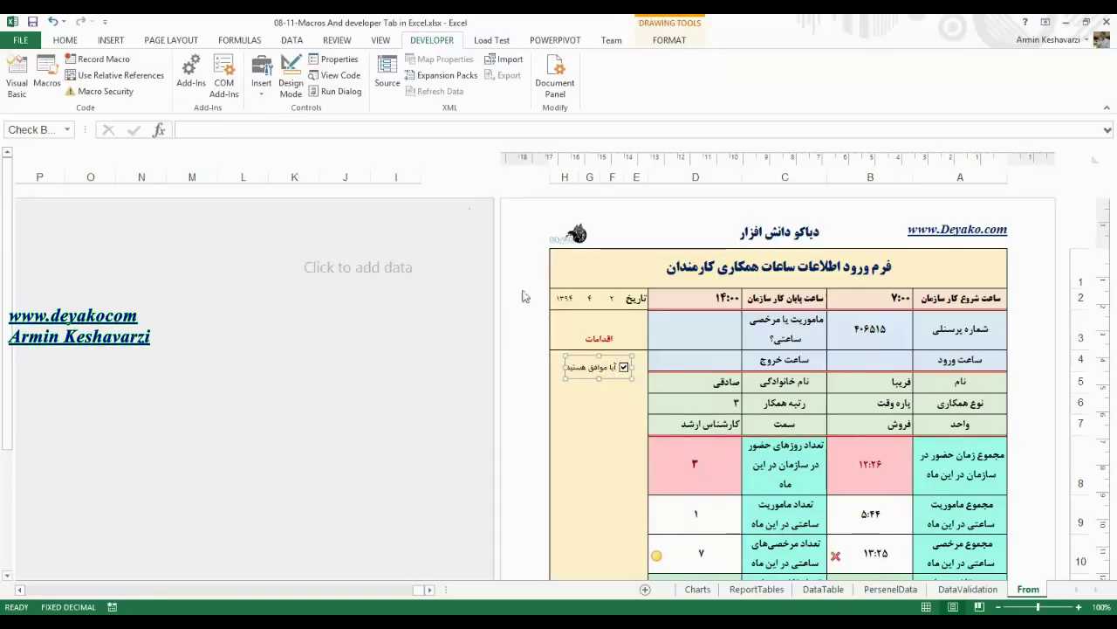
pyautogui.click(611, 424)
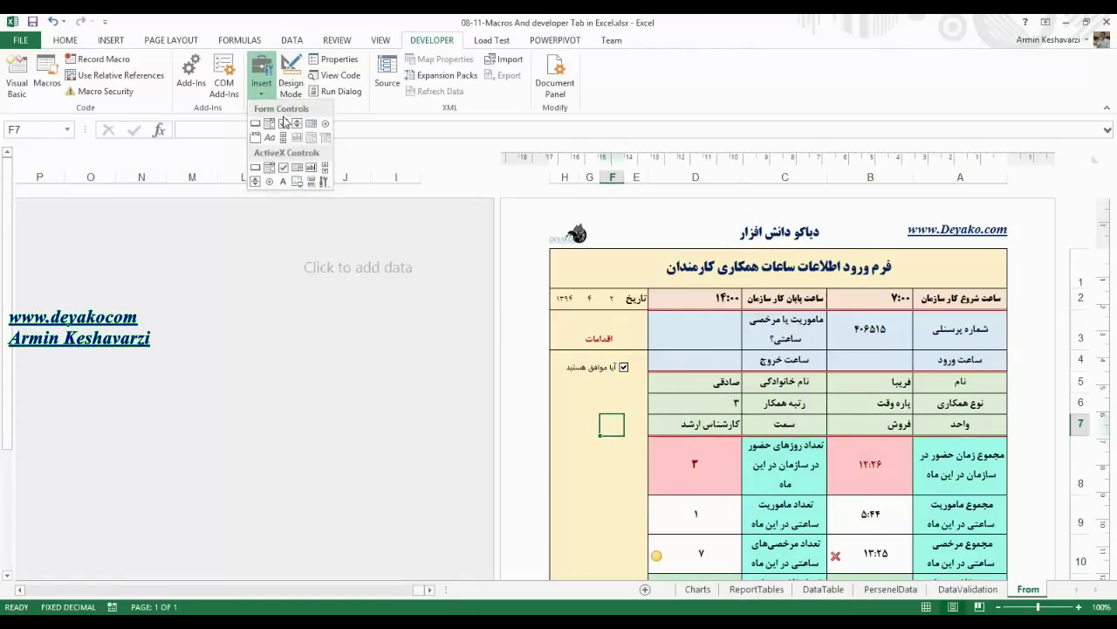
# Step: Turn Design Mode back on and bring up the check box's shortcut menu
pyautogui.click(312, 170)
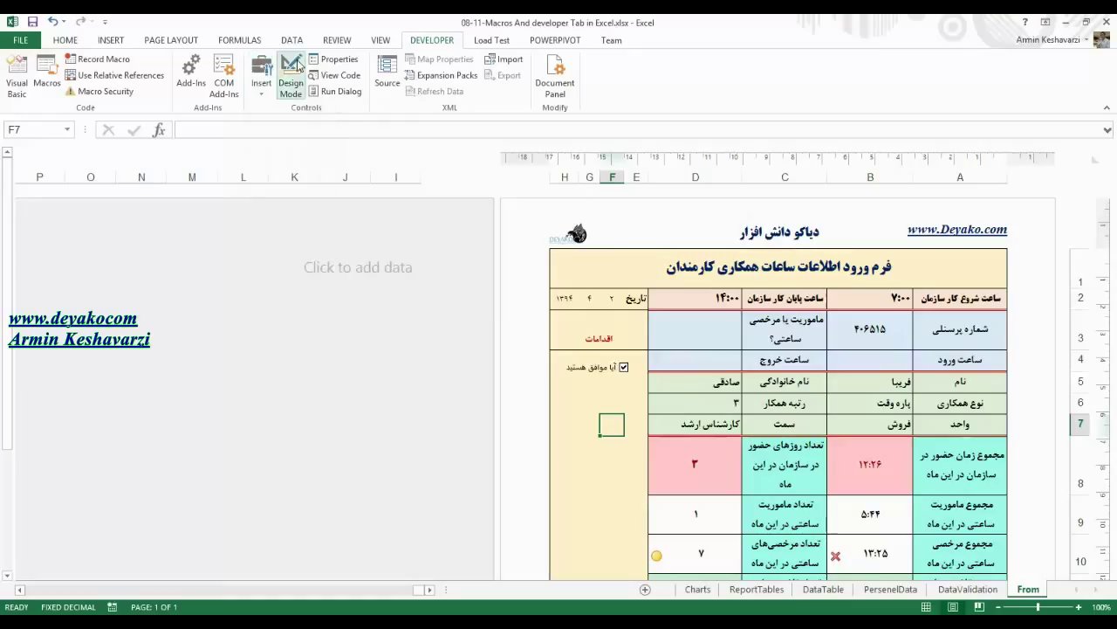
pyautogui.rightClick(585, 372)
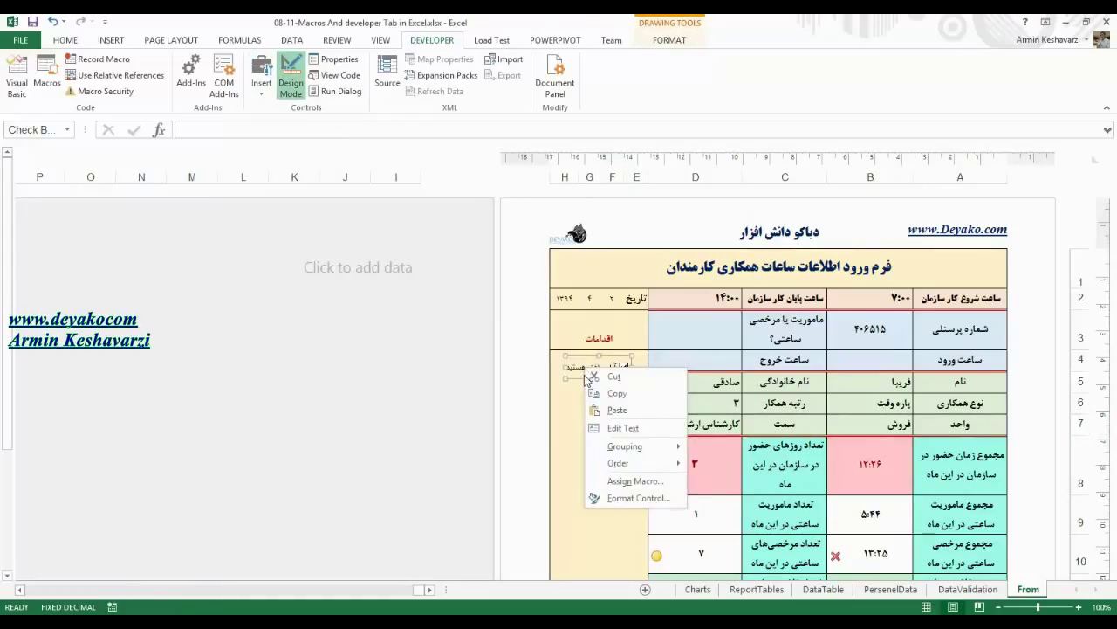
pyautogui.click(611, 428)
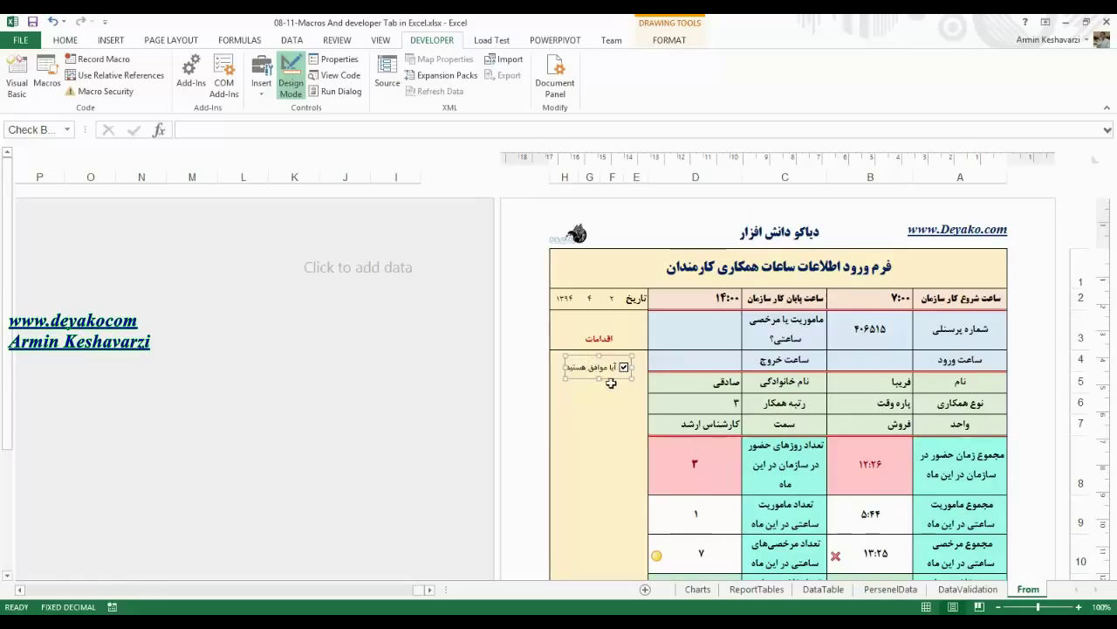
pyautogui.rightClick(580, 358)
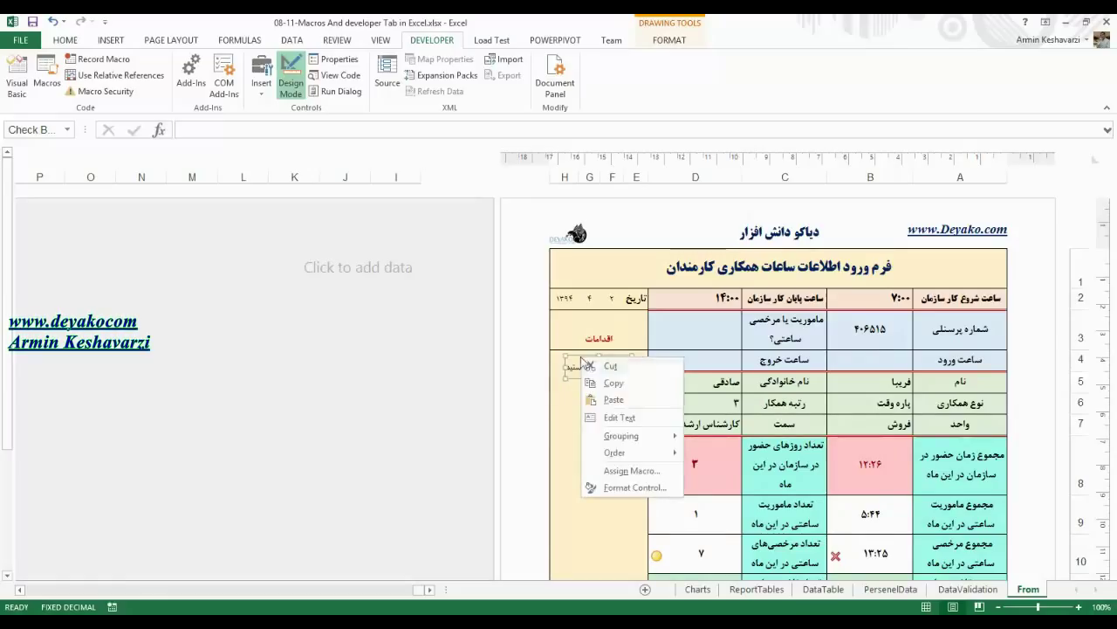
# Step: Open Format Control for the check box and browse its tabs
pyautogui.click(666, 489)
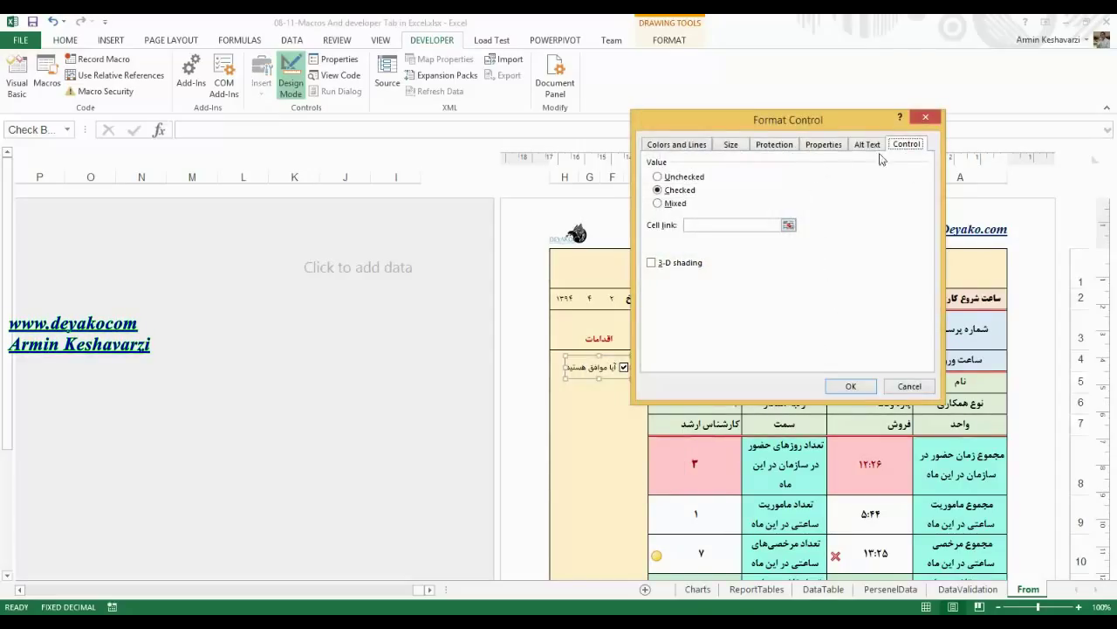
pyautogui.moveTo(774, 123); pyautogui.dragTo(497, 188)
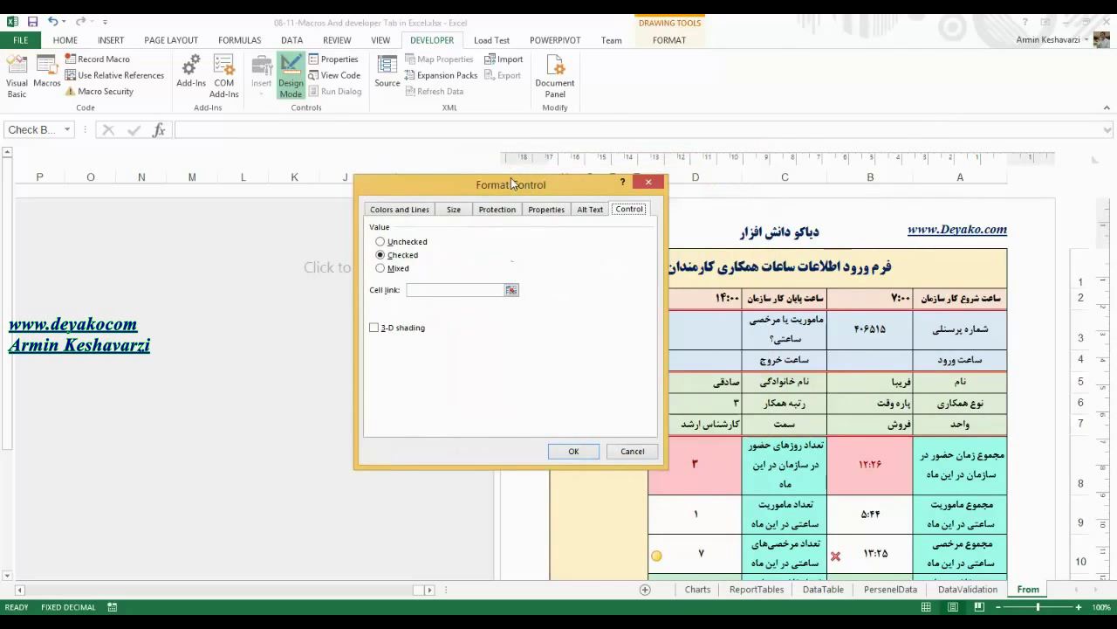
pyautogui.click(399, 210)
pyautogui.click(453, 210)
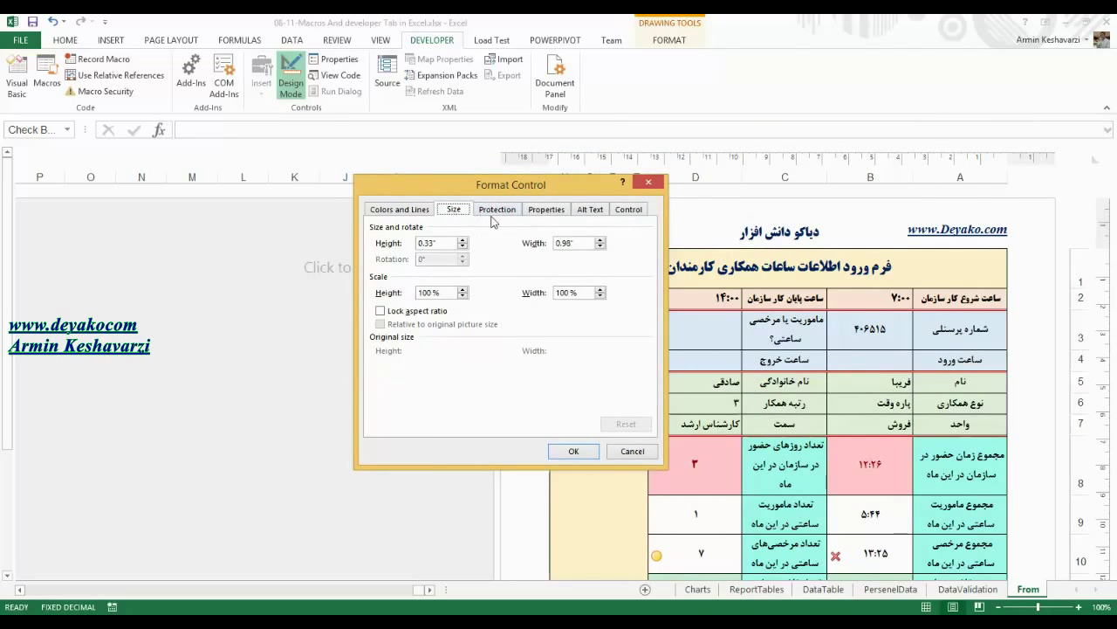
pyautogui.hotkey('ctrl', 'Tab')
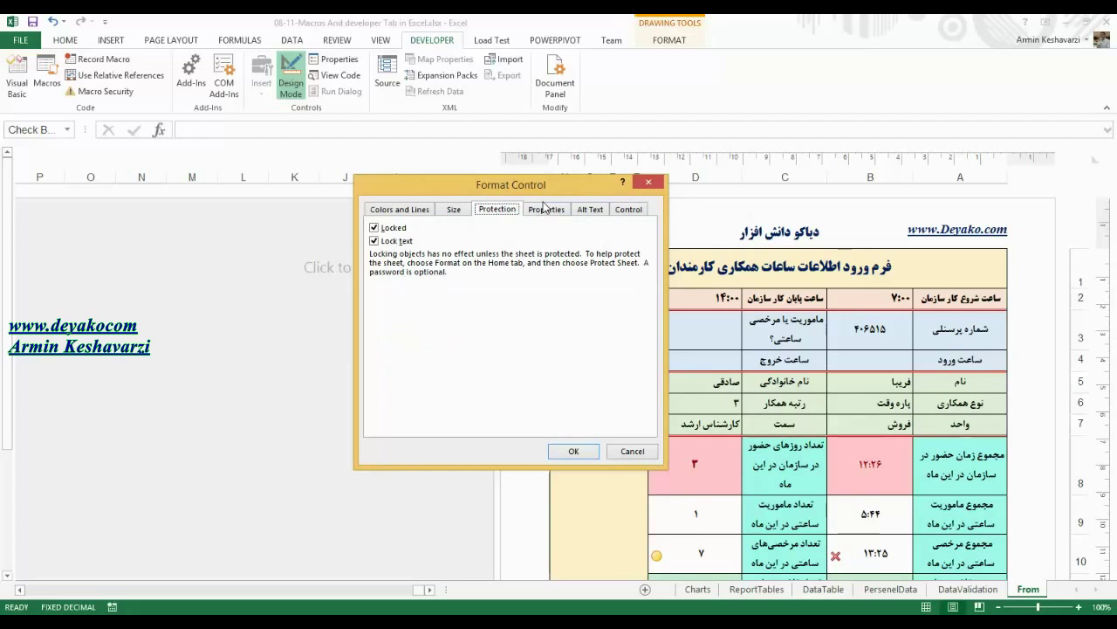
pyautogui.click(546, 208)
pyautogui.click(590, 209)
pyautogui.click(620, 211)
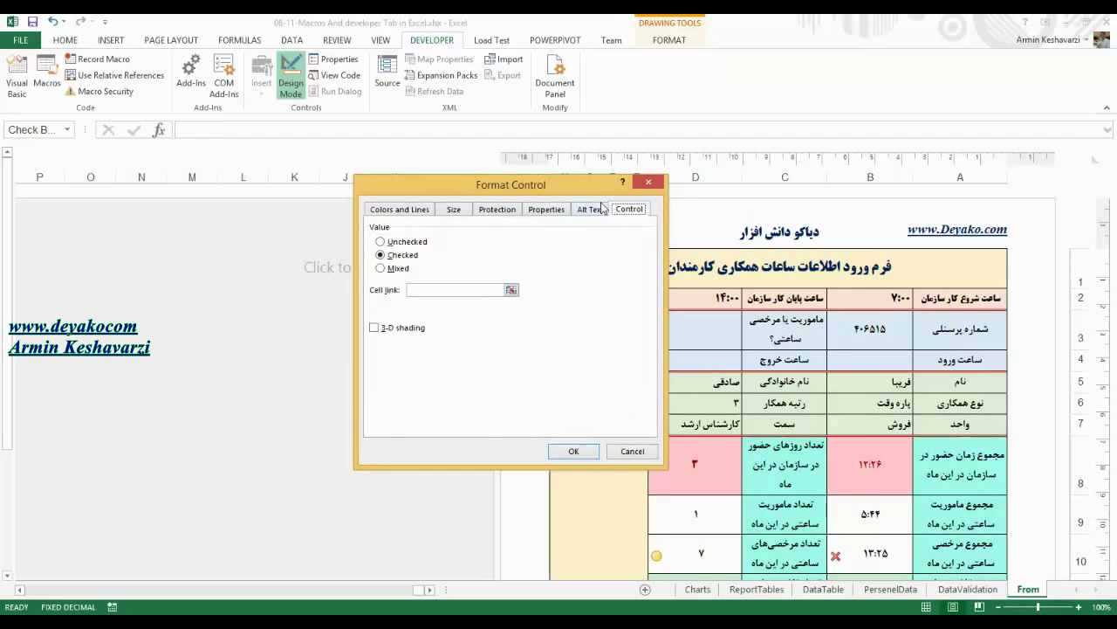
# Step: Reposition the dialog and review the Colors and Lines, Size, Protection and Properties tabs
pyautogui.moveTo(566, 189); pyautogui.dragTo(908, 207)
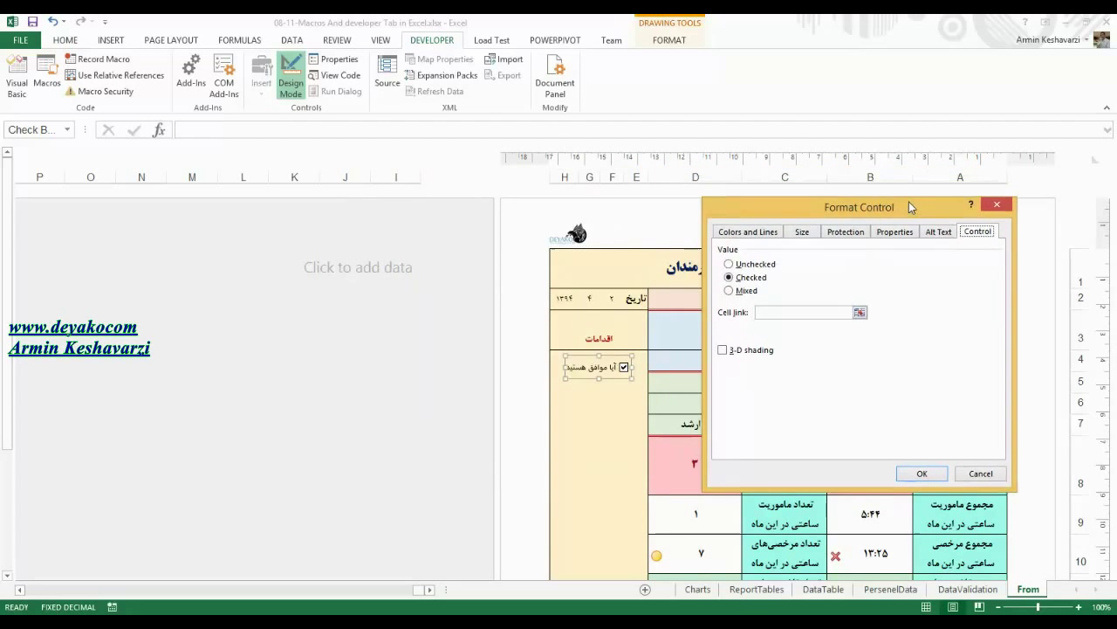
pyautogui.click(746, 233)
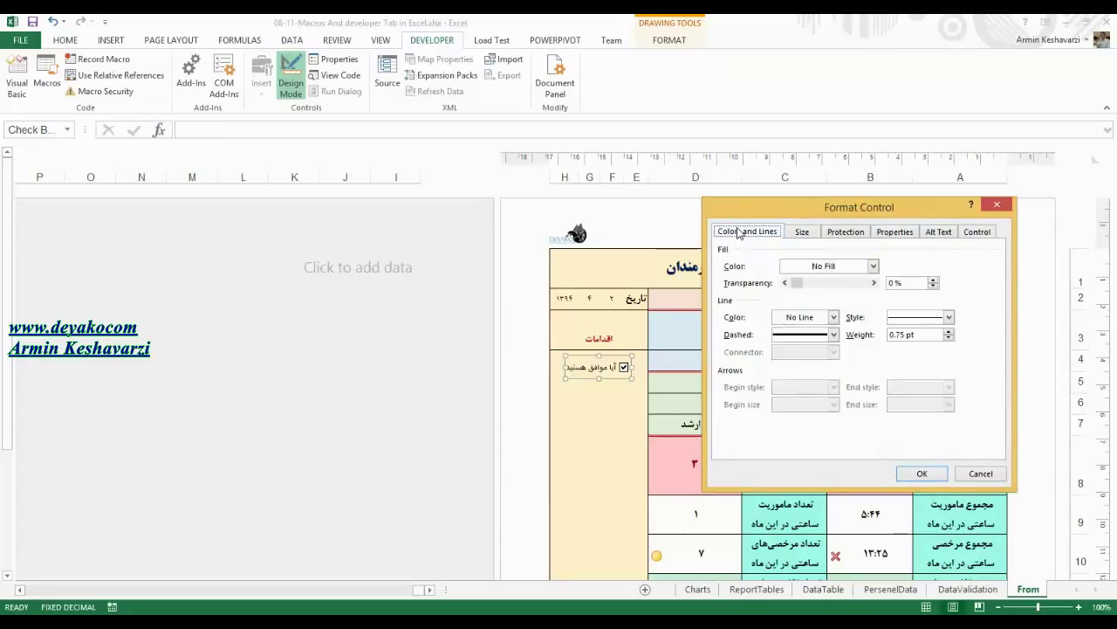
pyautogui.click(803, 233)
pyautogui.click(845, 231)
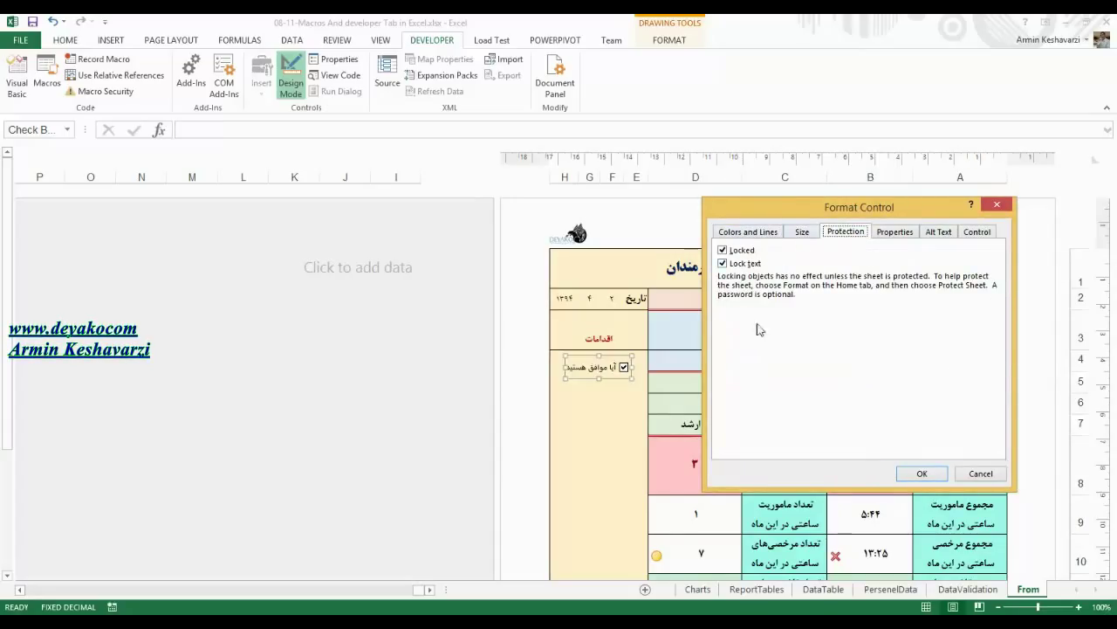
pyautogui.click(894, 233)
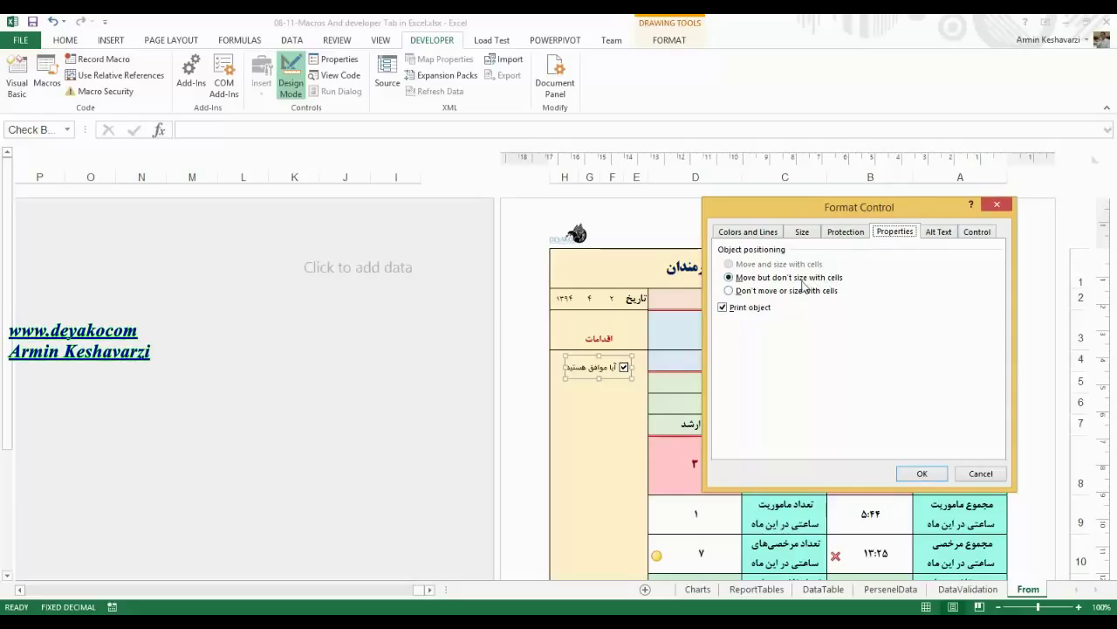
pyautogui.click(772, 241)
pyautogui.click(898, 232)
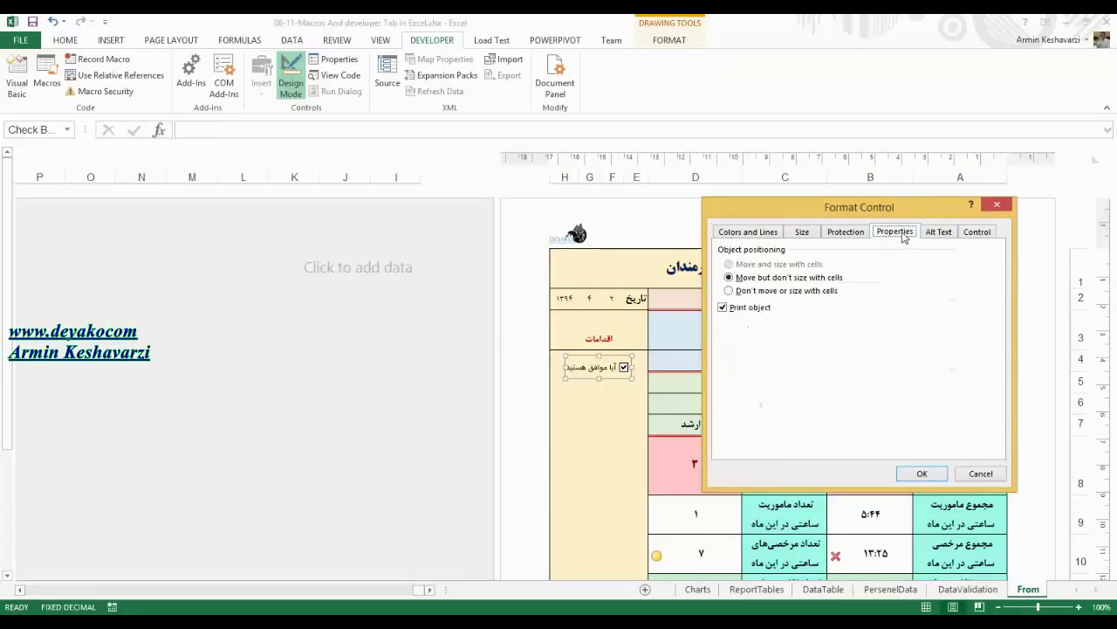
pyautogui.click(979, 232)
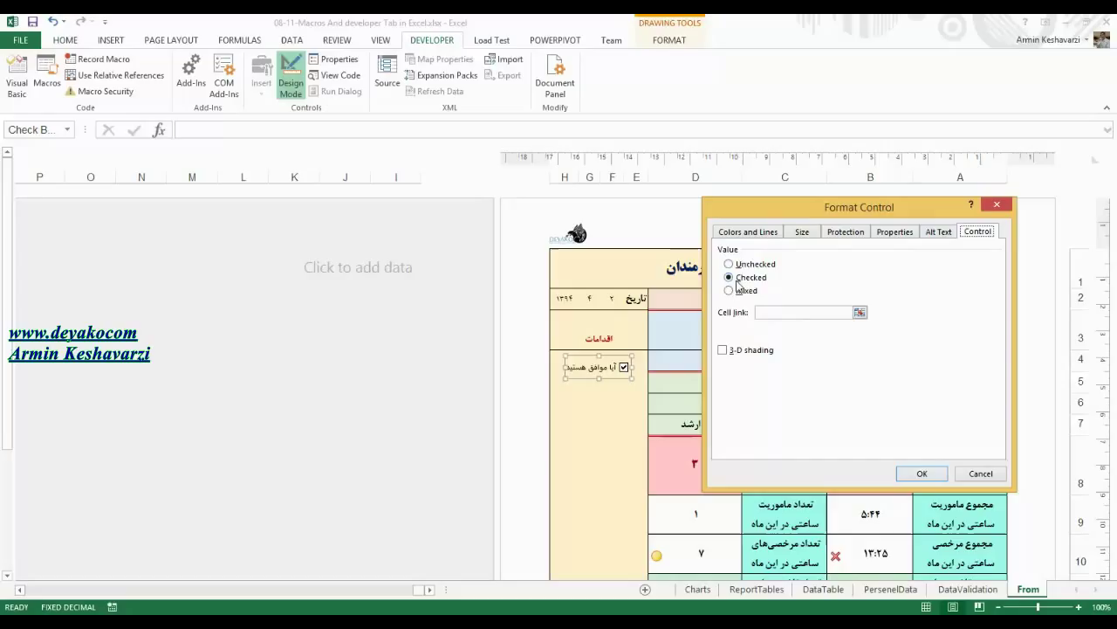
# Step: On the Control tab, set the value to Unchecked and the cell link to $F$6
pyautogui.click(756, 265)
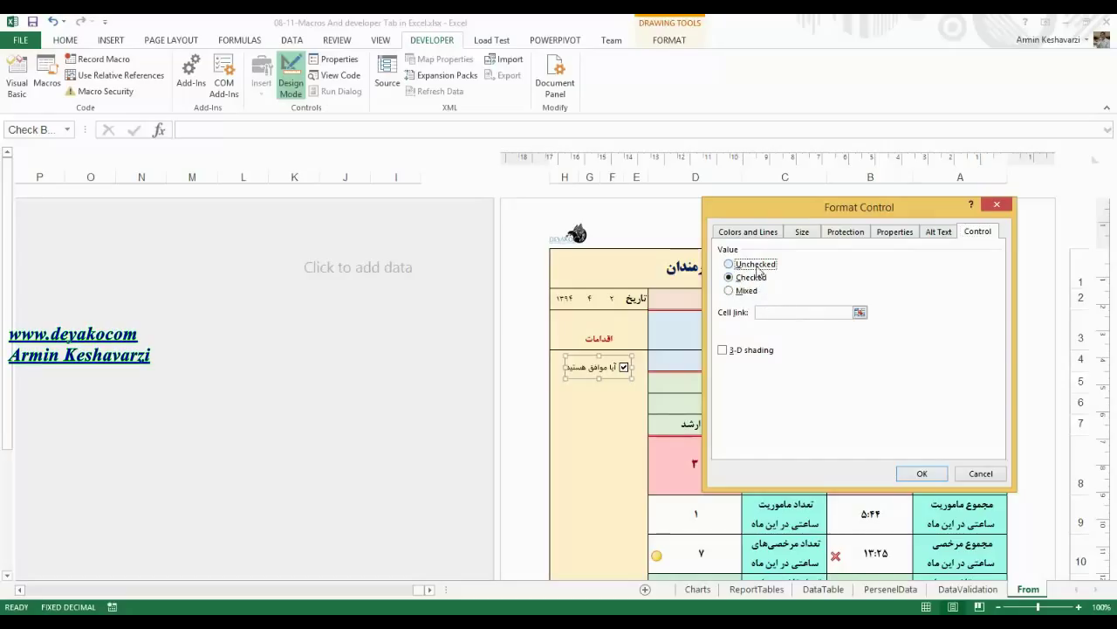
pyautogui.click(751, 291)
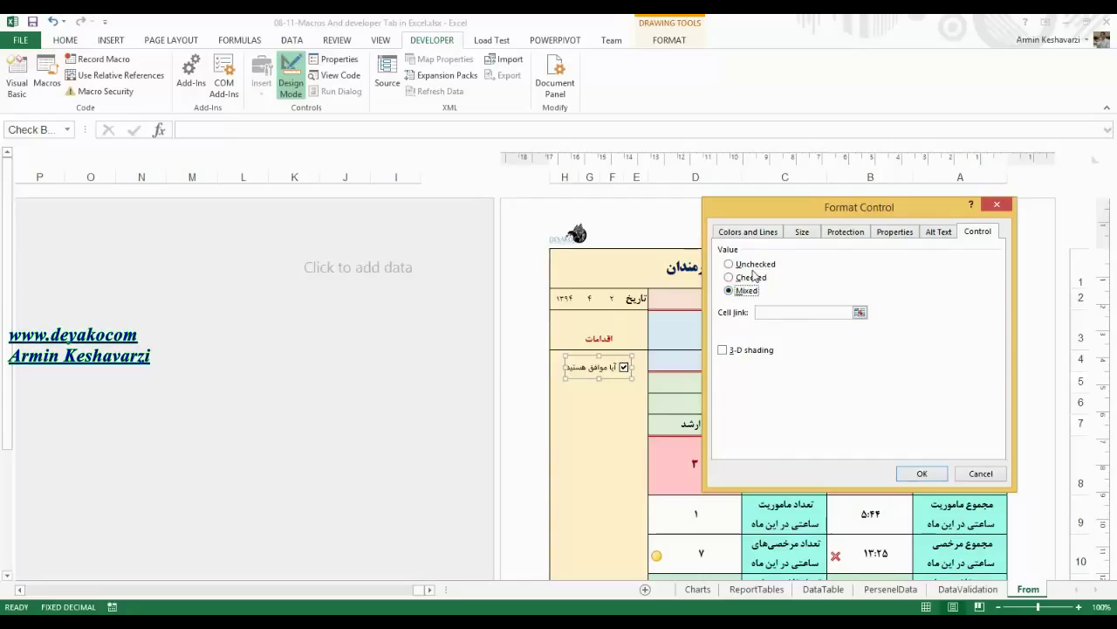
pyautogui.click(753, 263)
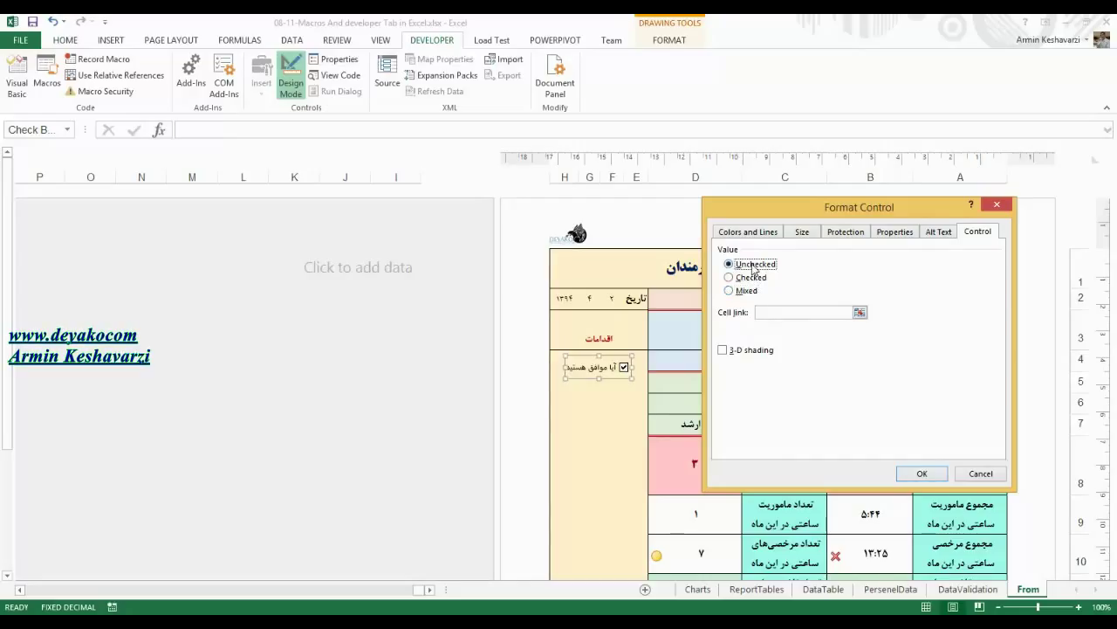
pyautogui.click(765, 312)
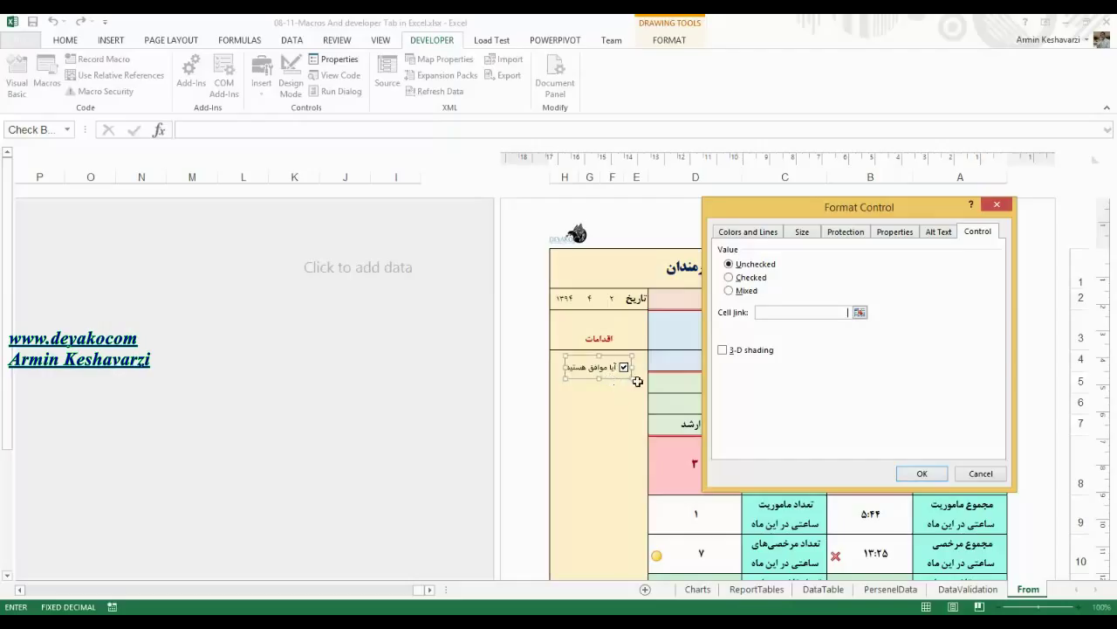
pyautogui.click(614, 398)
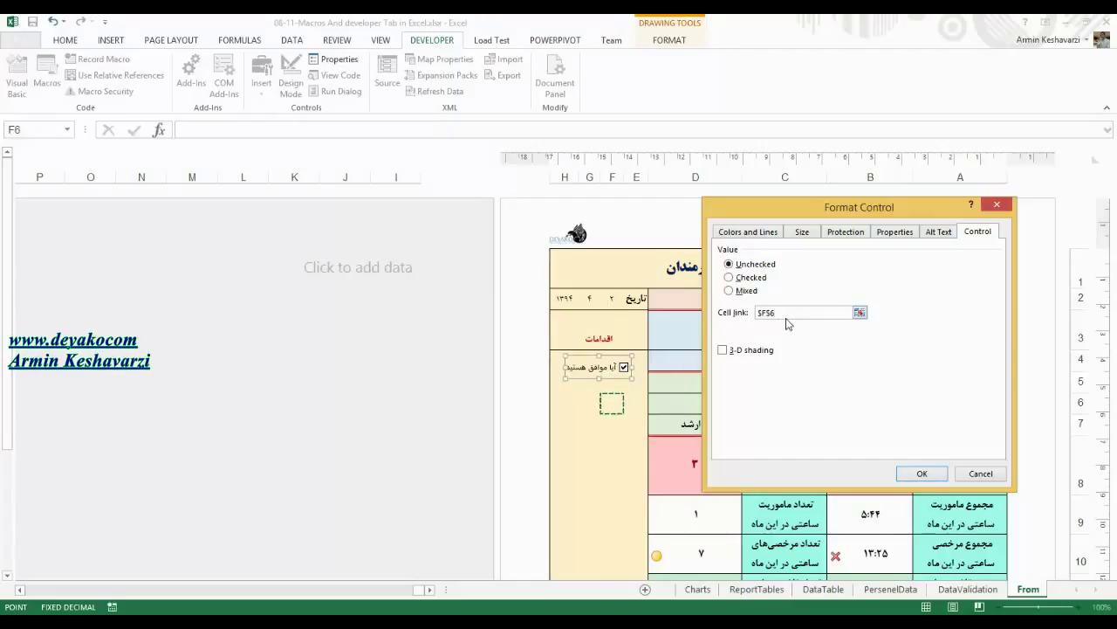
# Step: Apply the Format Control settings and select cell F6, which now shows FALSE
pyautogui.click(918, 476)
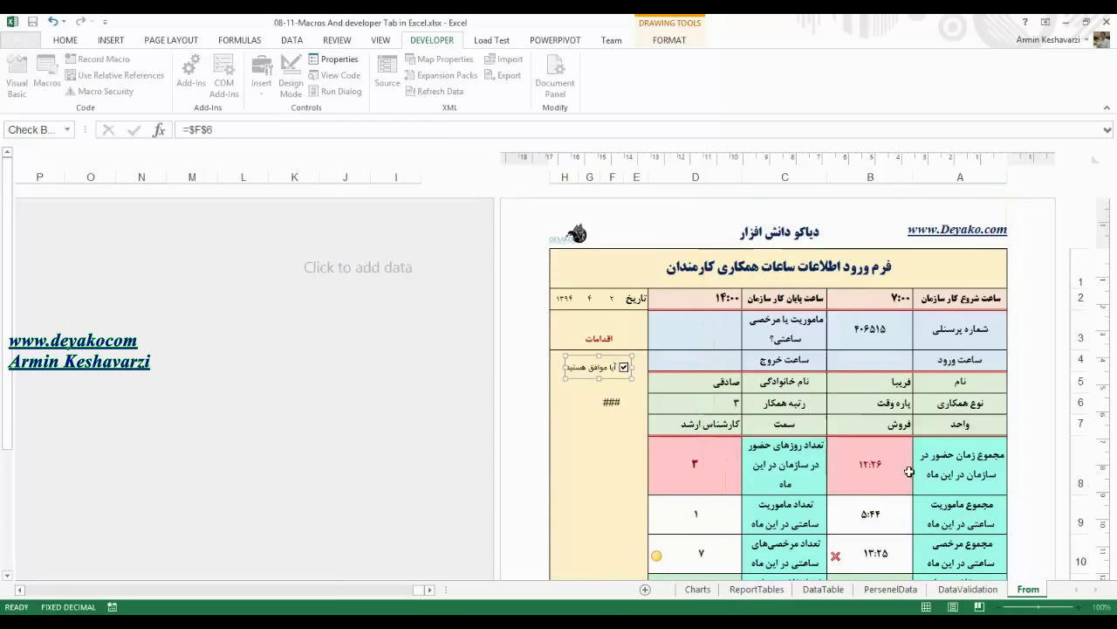
pyautogui.click(612, 403)
pyautogui.click(70, 41)
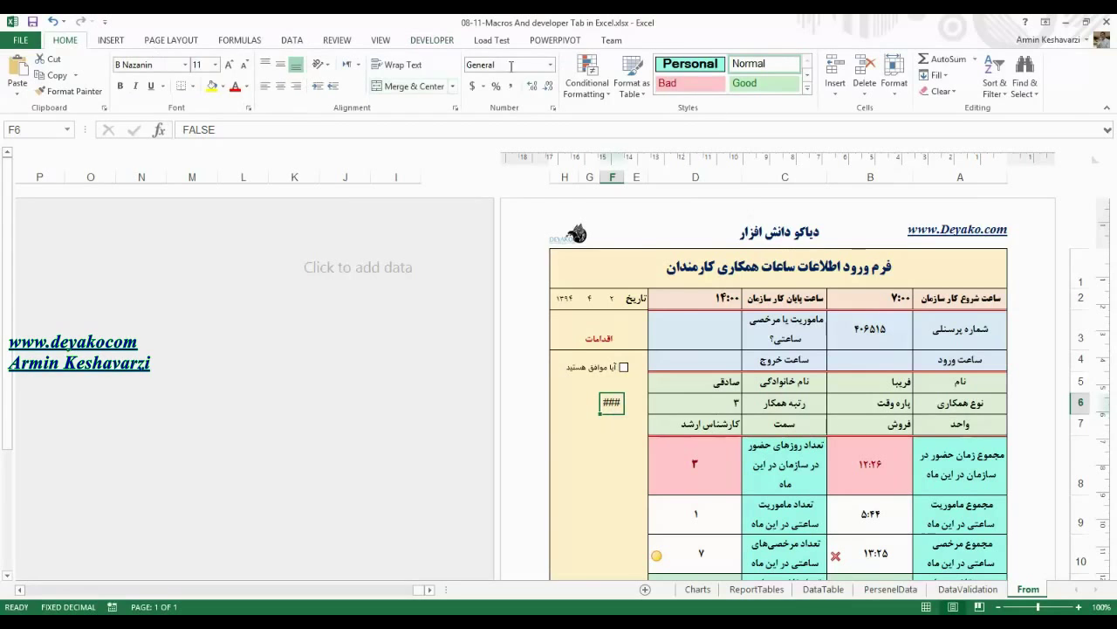
# Step: Shrink F6's font, give it Number format, and widen column F to fit FALSE
pyautogui.click(244, 66)
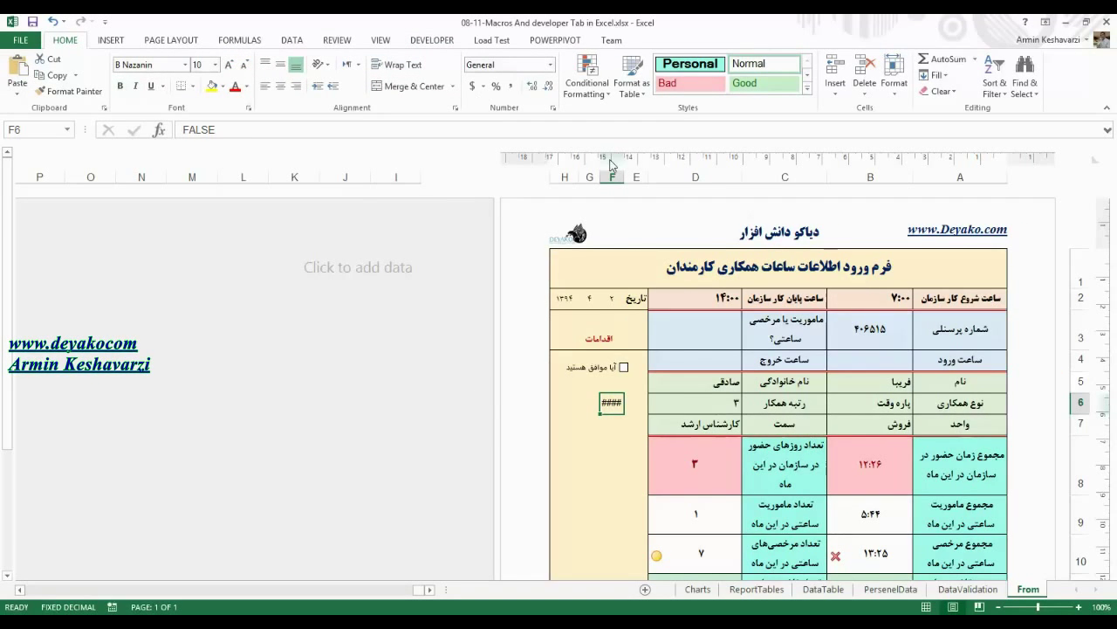
pyautogui.moveTo(596, 178); pyautogui.dragTo(587, 178)
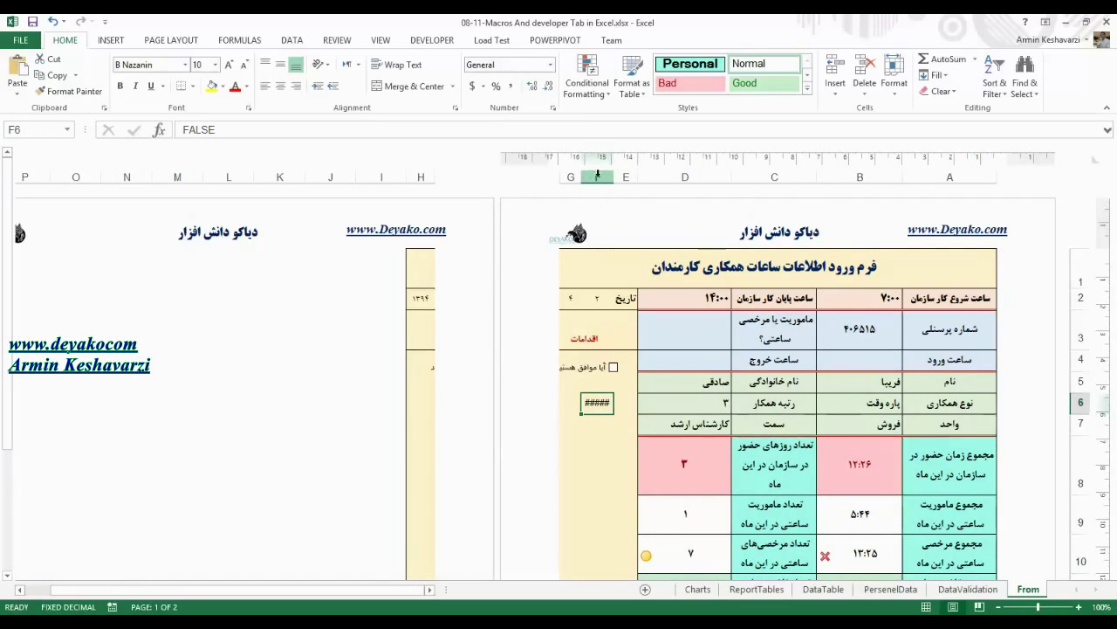
pyautogui.click(550, 65)
pyautogui.click(502, 117)
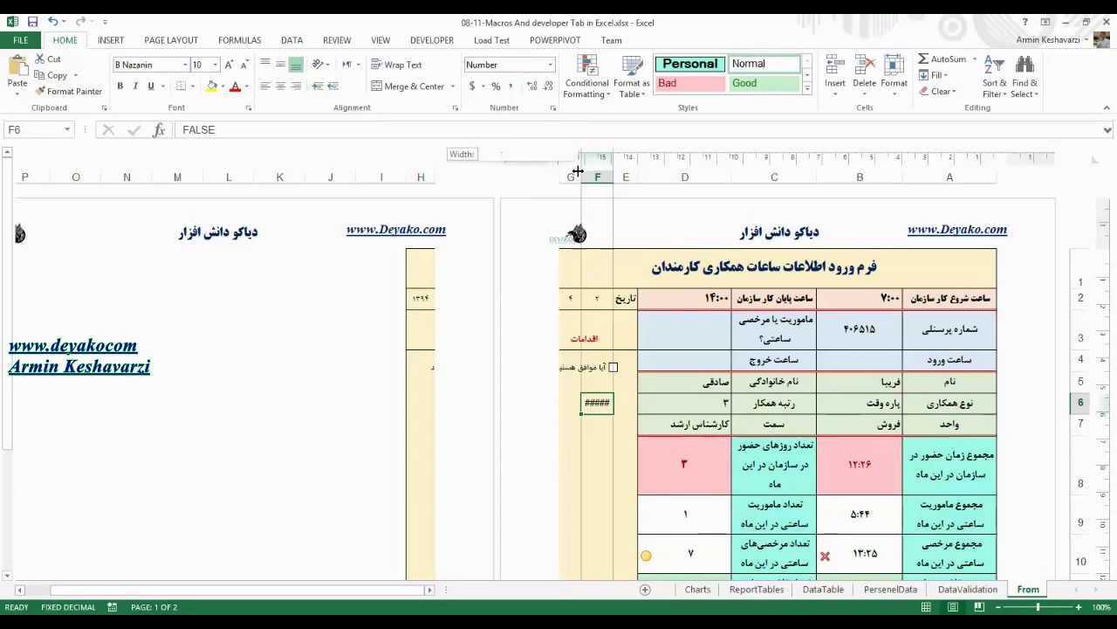
pyautogui.moveTo(587, 176); pyautogui.dragTo(582, 176)
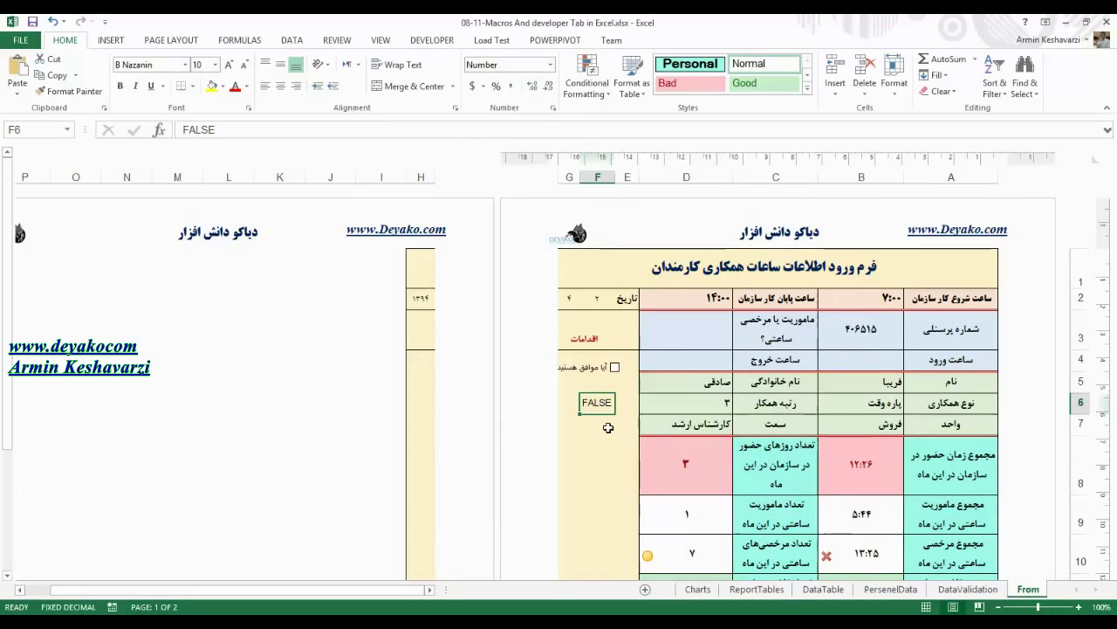
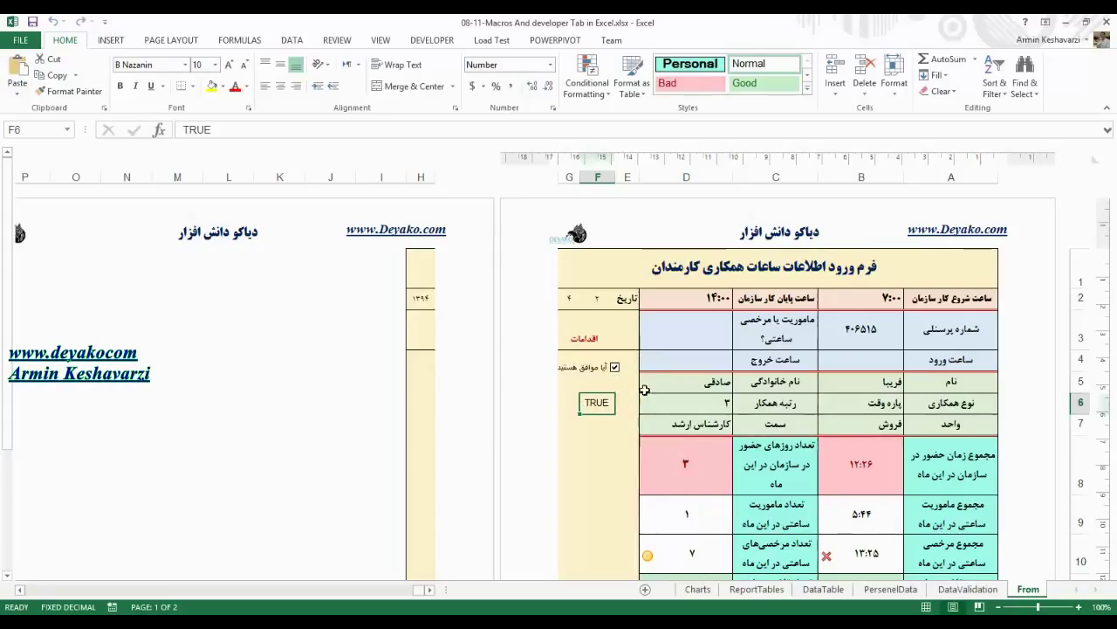
# Step: Enter =IF(F6=TRUE,"Ok","Not OK") in cell F7 so it shows Ok for the ticked checkbox
pyautogui.click(722, 323)
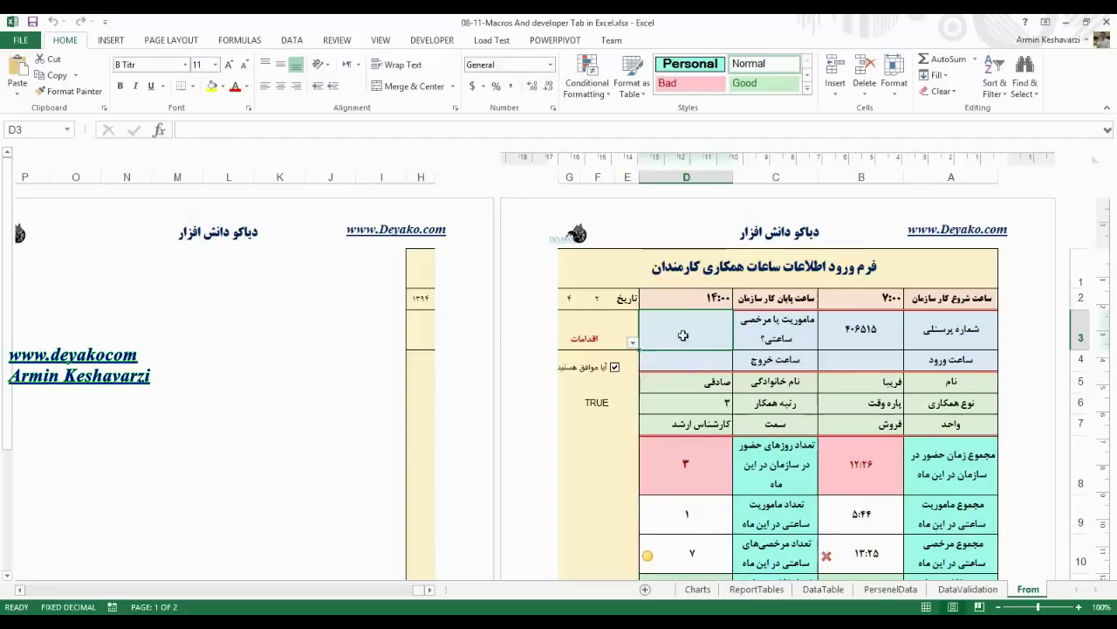
pyautogui.click(714, 297)
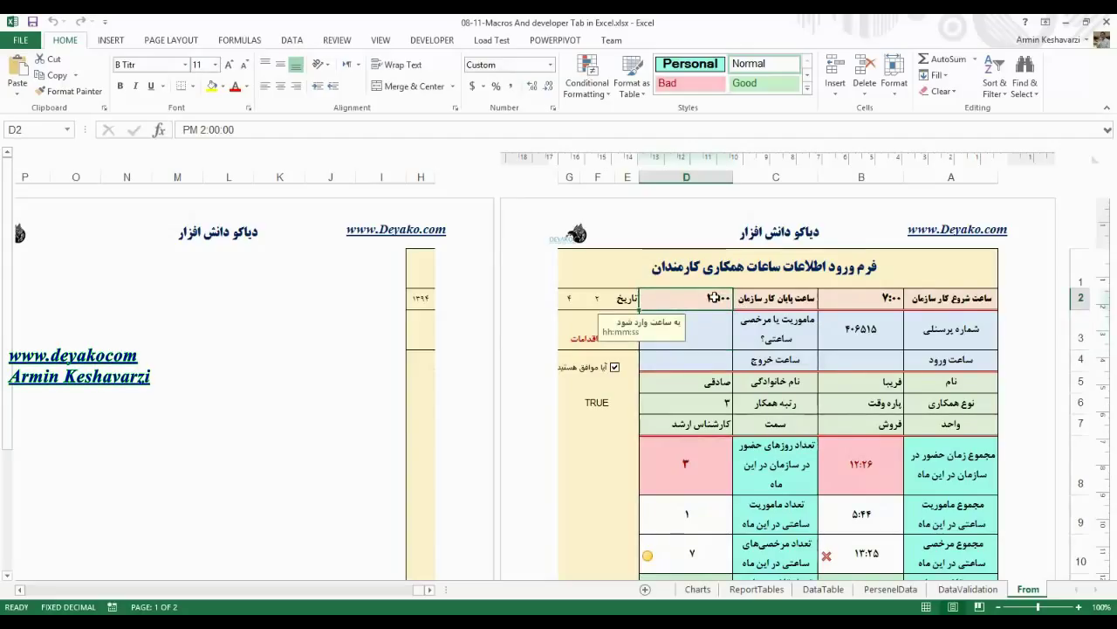
pyautogui.click(604, 424)
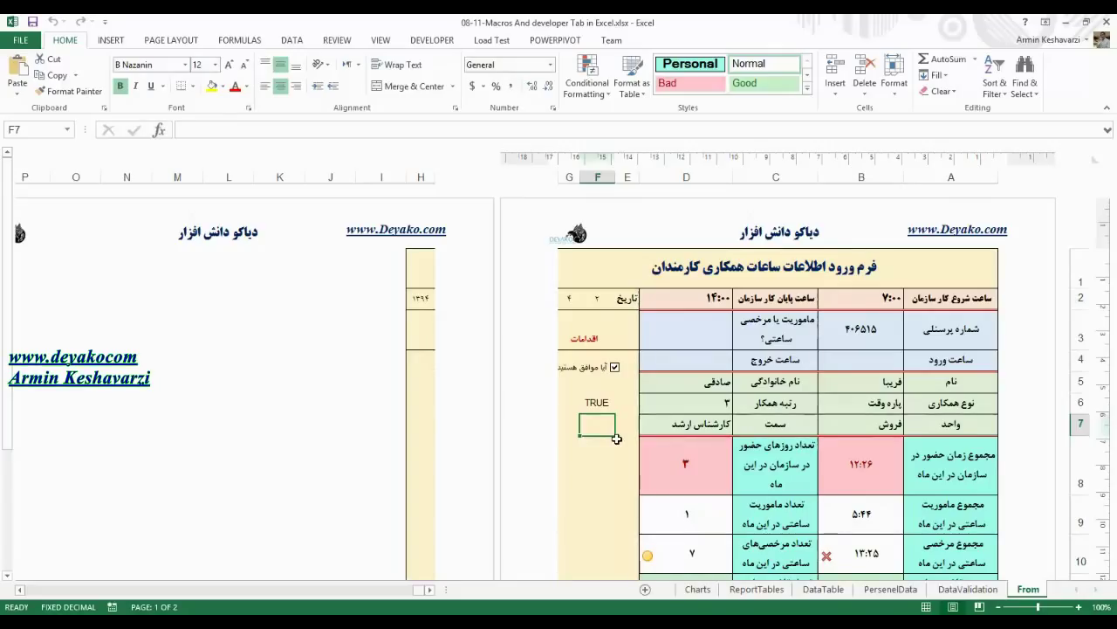
pyautogui.write('=')
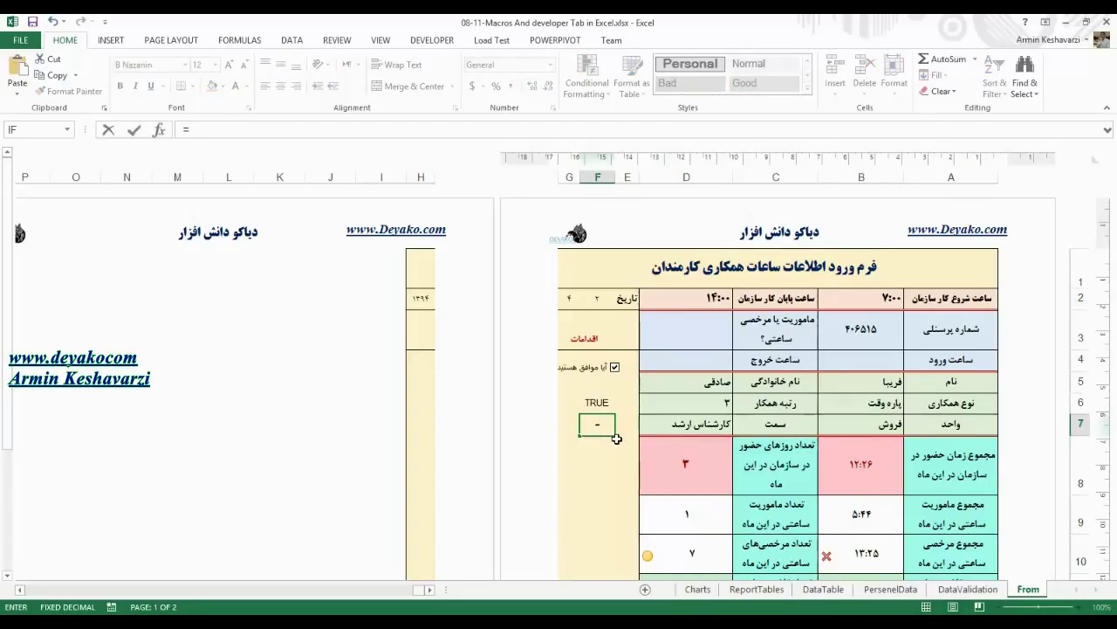
pyautogui.write('if')
pyautogui.doubleClick(617, 444)
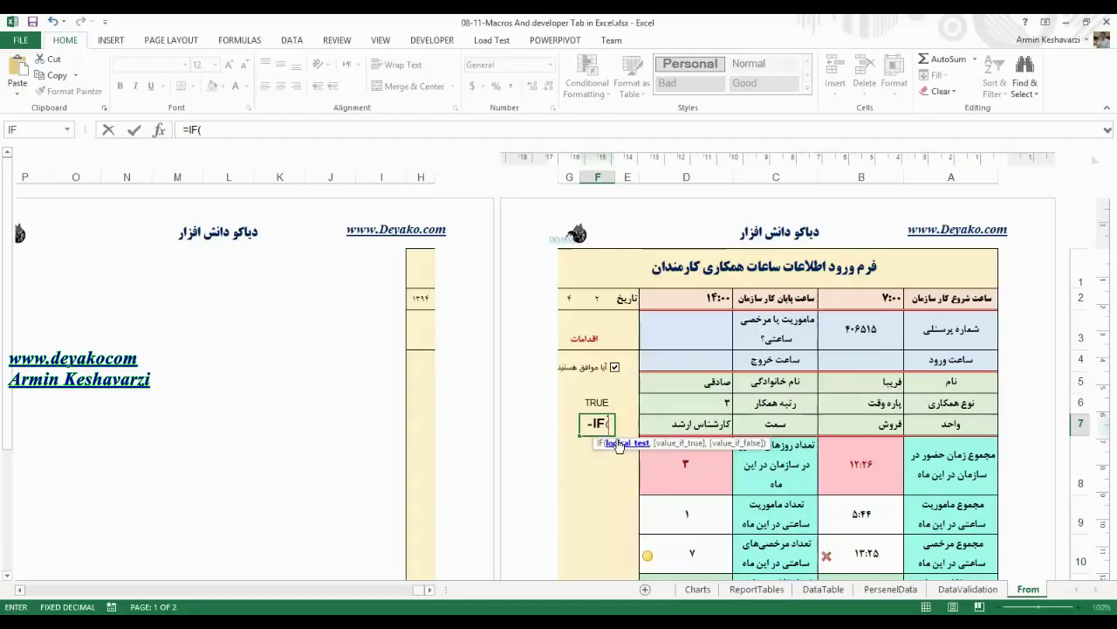
pyautogui.click(612, 398)
pyautogui.write('=Tru')
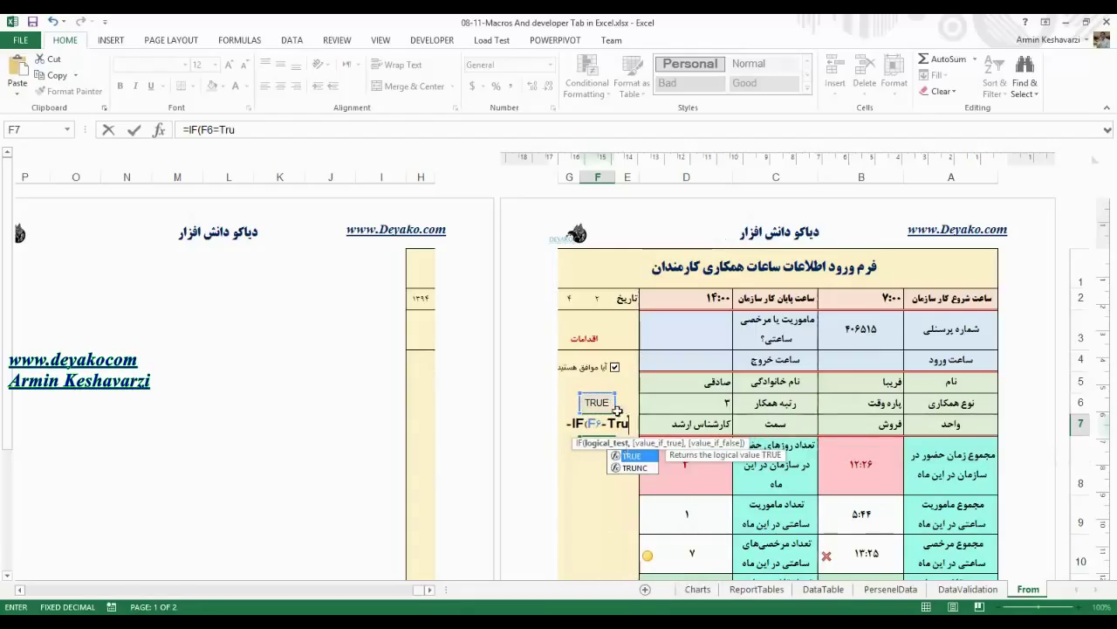
pyautogui.doubleClick(634, 456)
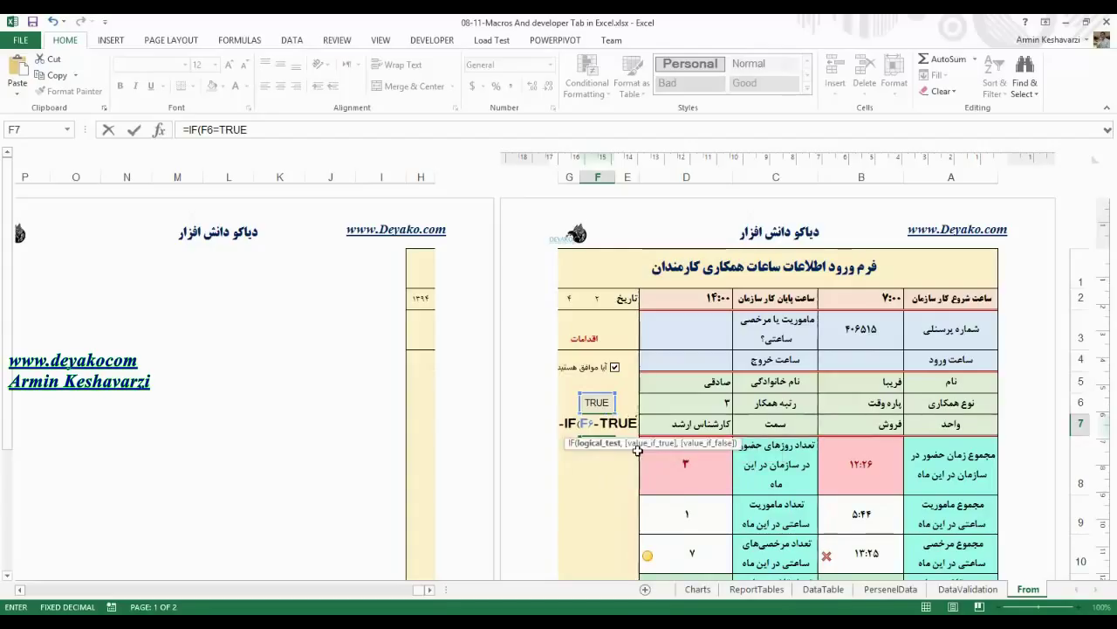
pyautogui.write(',"Ok')
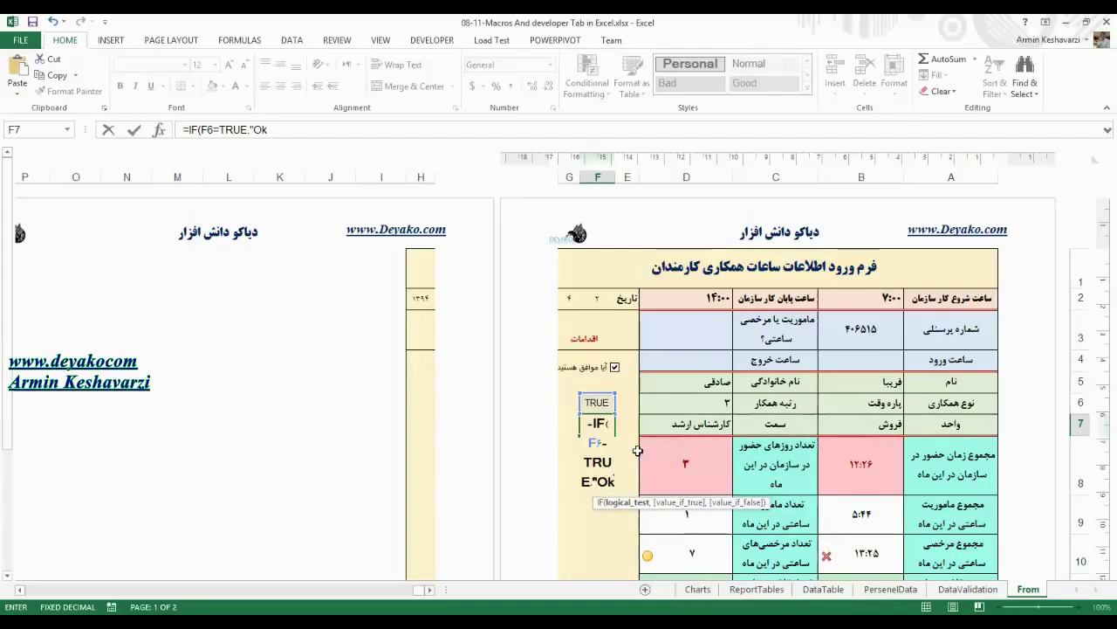
pyautogui.write('"')
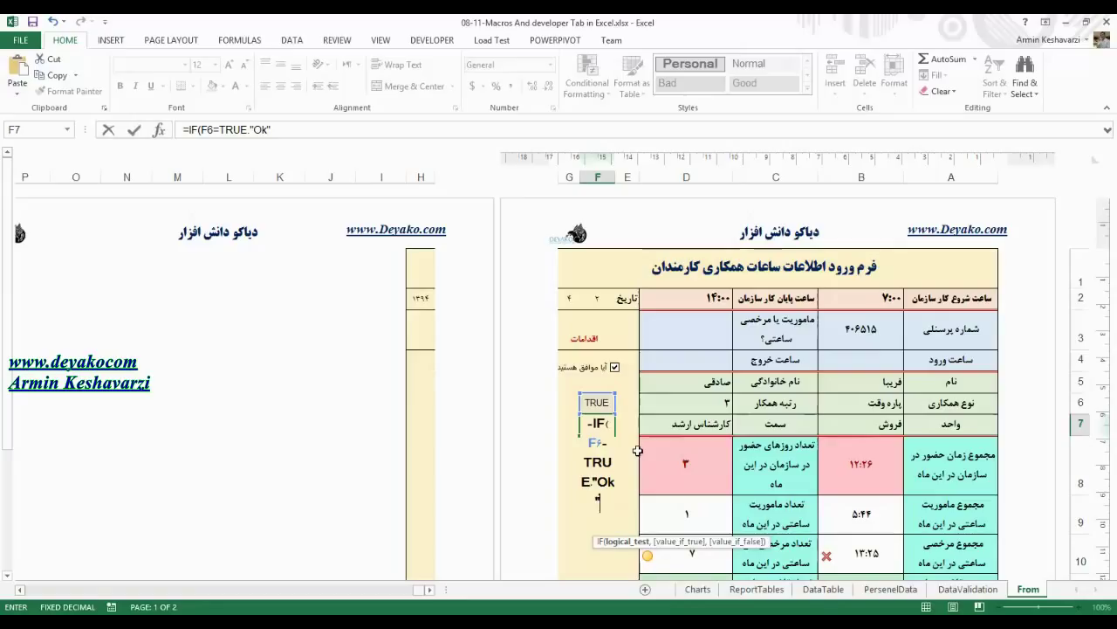
pyautogui.write(',')
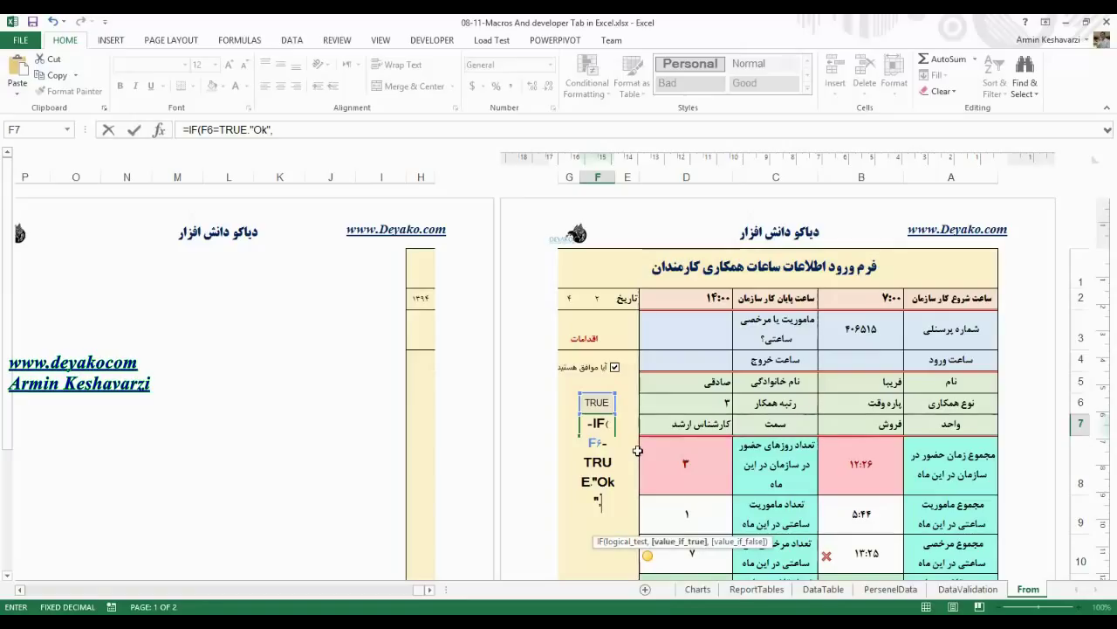
pyautogui.write('"Not OK")')
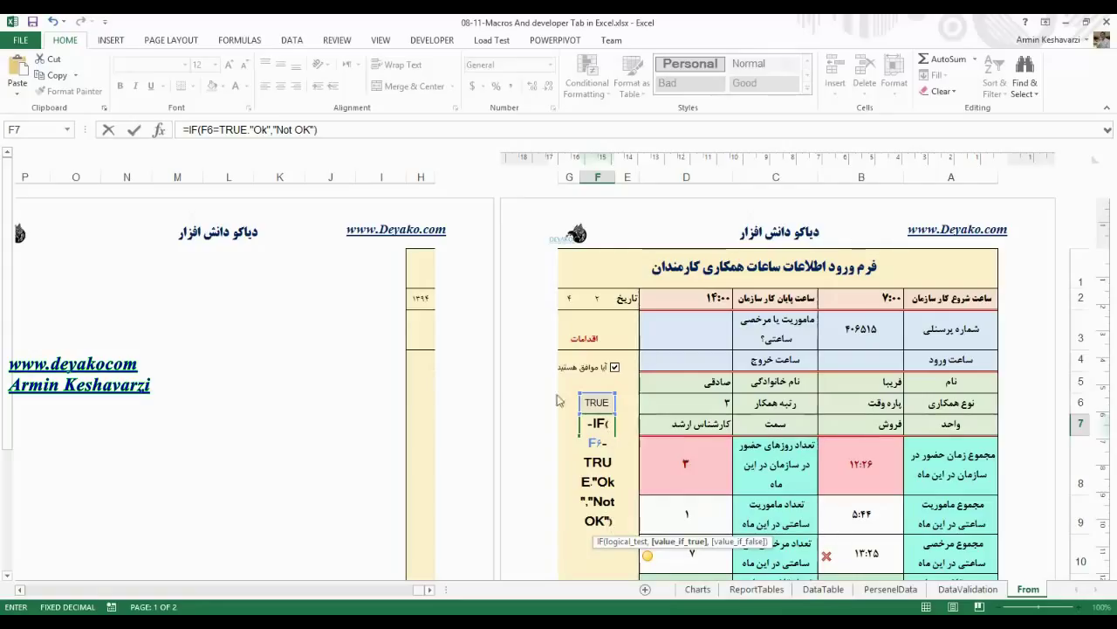
pyautogui.click(248, 130)
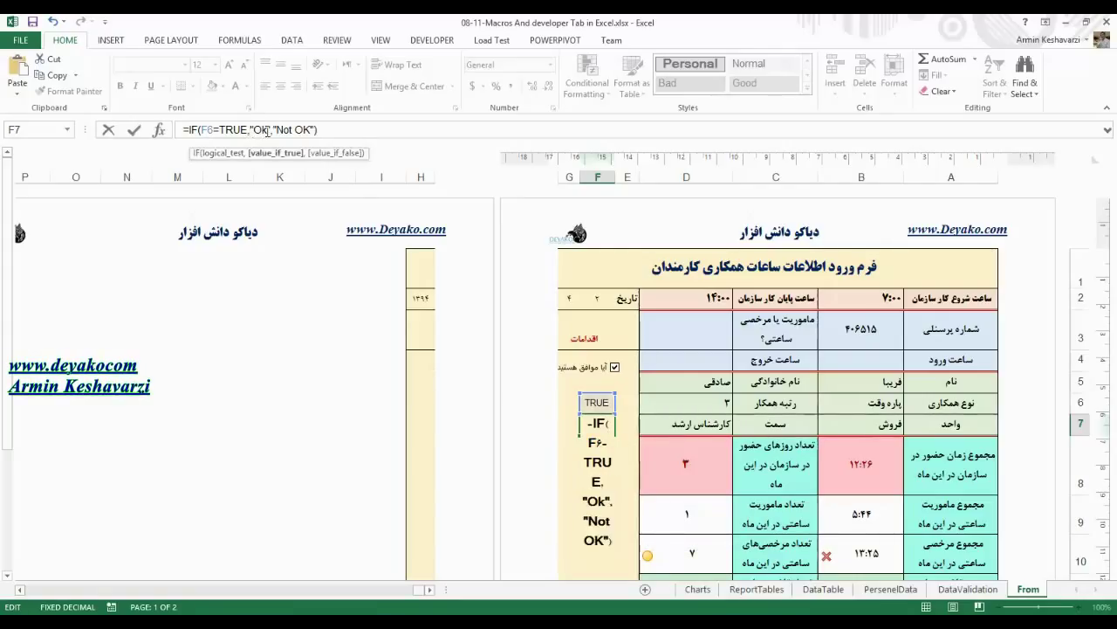
pyautogui.press('Return')
pyautogui.click(598, 401)
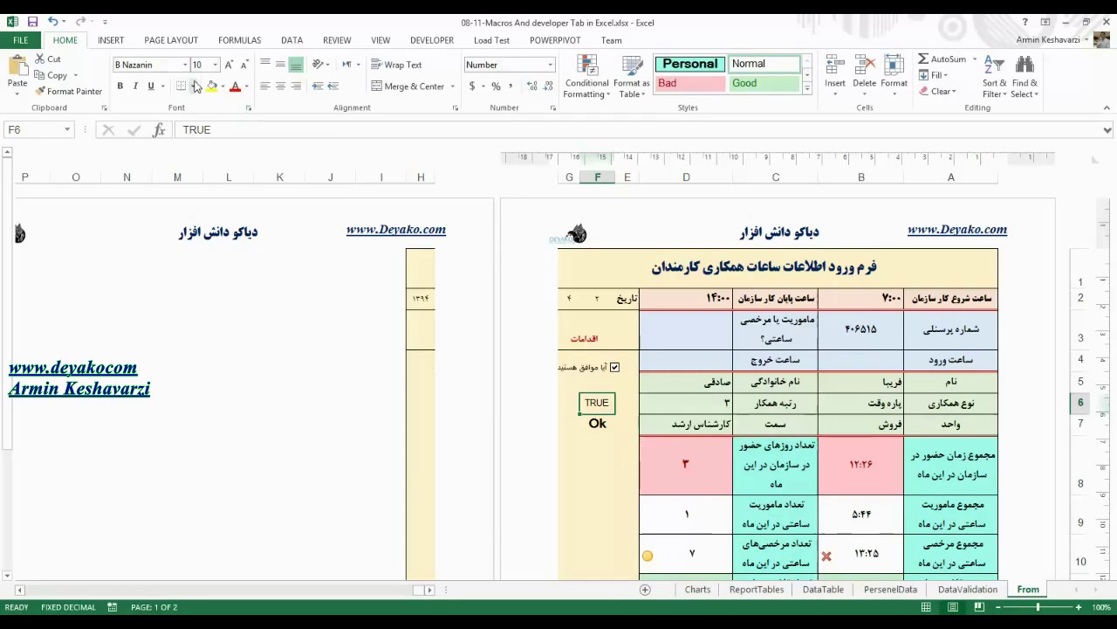
# Step: Give cell F6 a near-white font colour to hide its TRUE/FALSE value
pyautogui.click(222, 85)
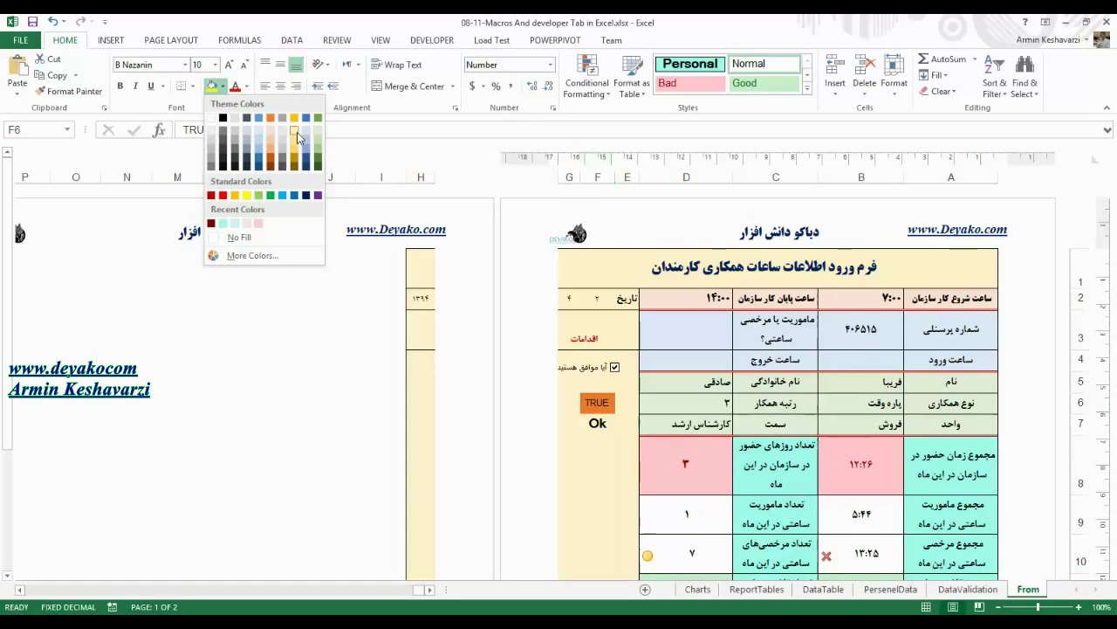
pyautogui.click(247, 86)
pyautogui.click(247, 85)
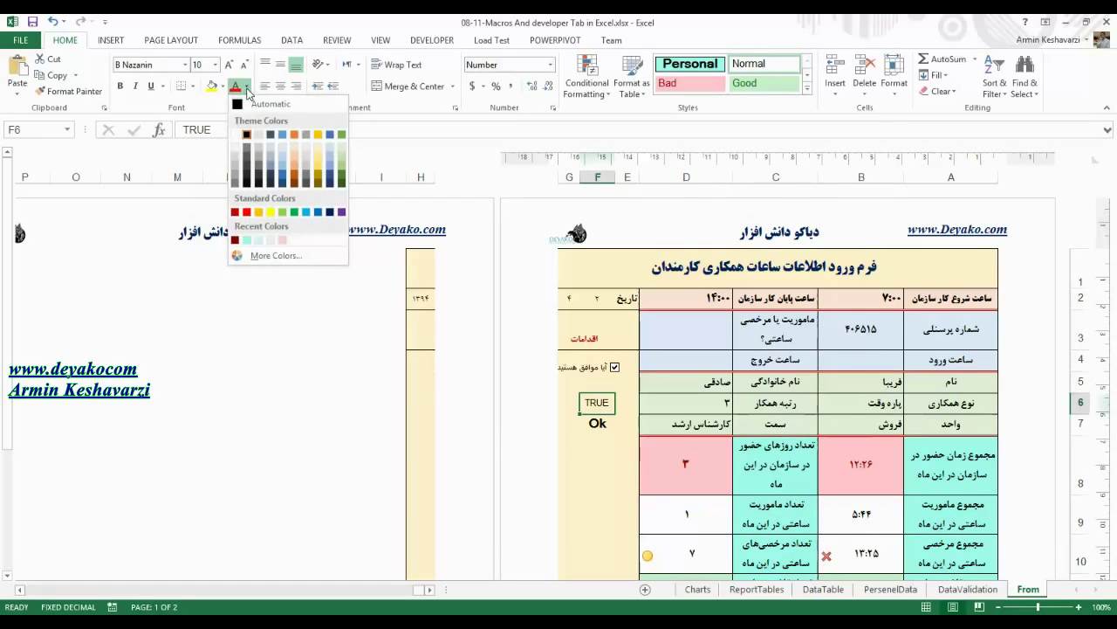
pyautogui.click(313, 145)
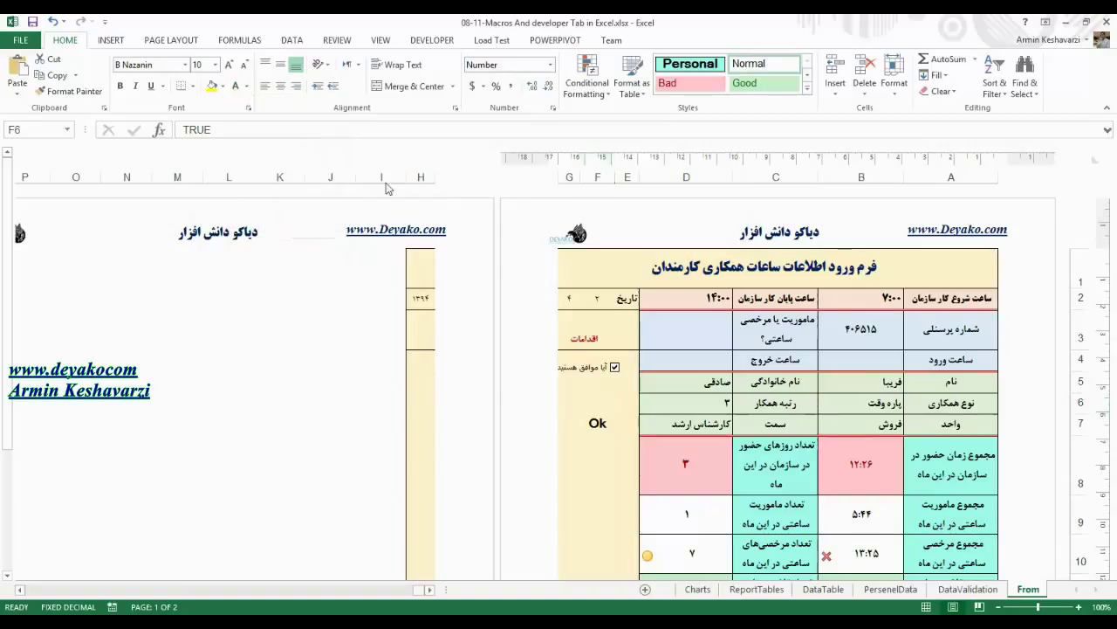
# Step: Untick the agreement checkbox so F7 reads Not OK
pyautogui.click(614, 368)
pyautogui.click(614, 367)
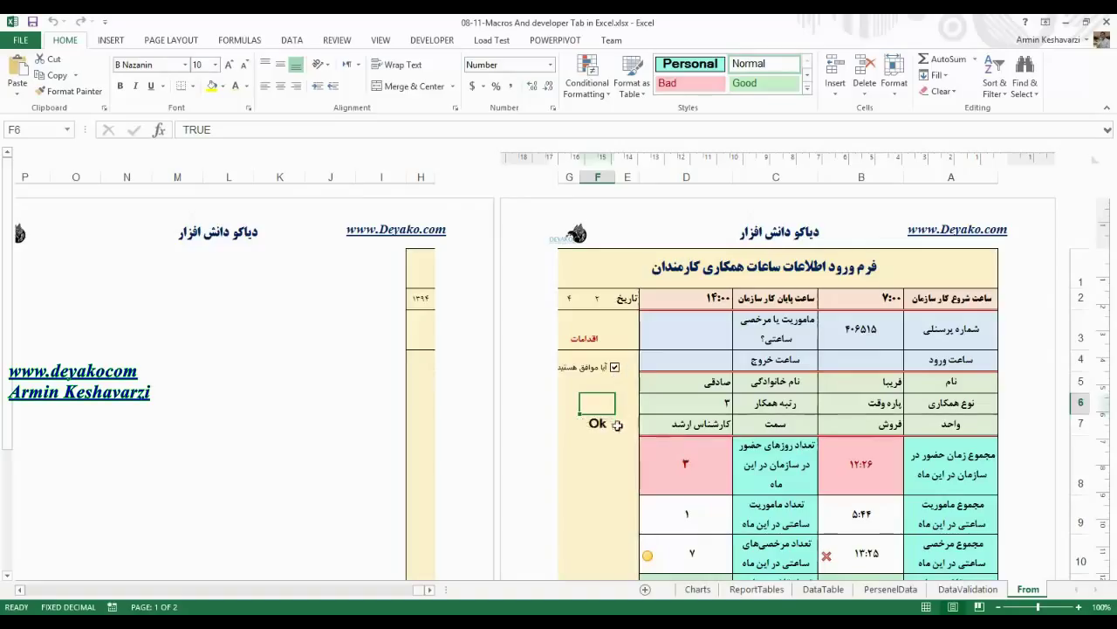
pyautogui.click(621, 379)
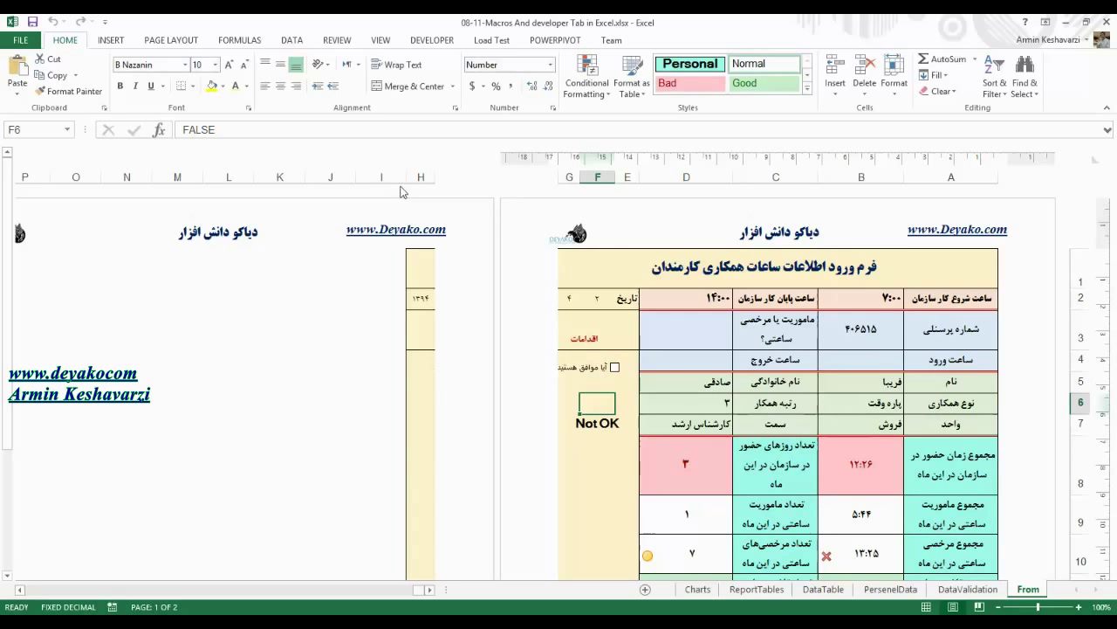
# Step: Shrink column H to zero width, drag the agreement checkbox into cell D3, and show the Developer tab
pyautogui.moveTo(403, 179); pyautogui.dragTo(559, 176)
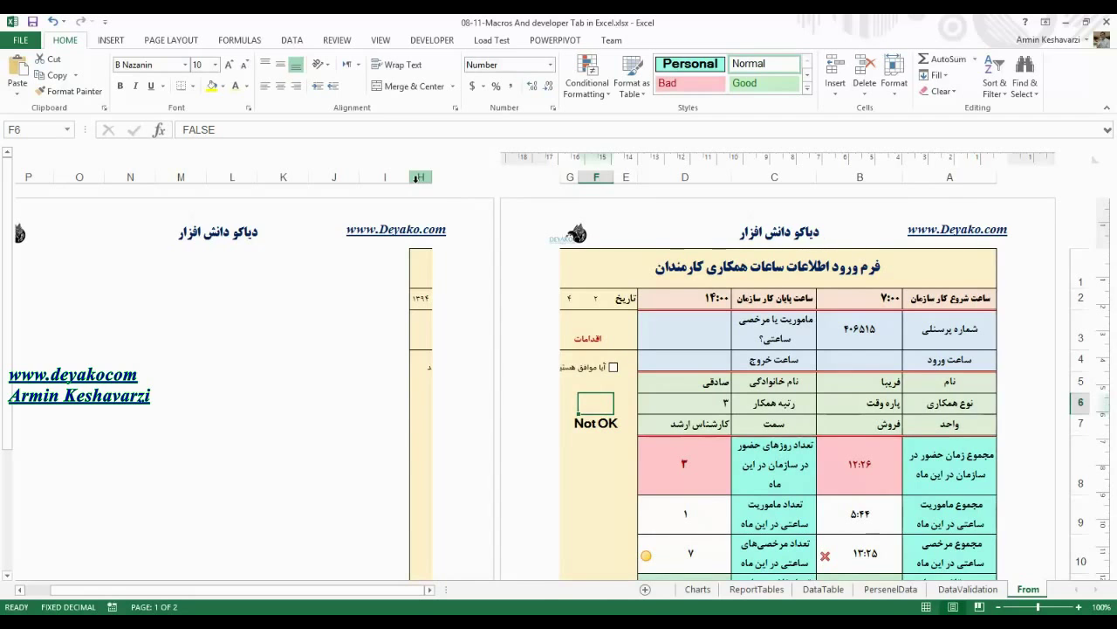
pyautogui.moveTo(412, 177); pyautogui.dragTo(436, 179)
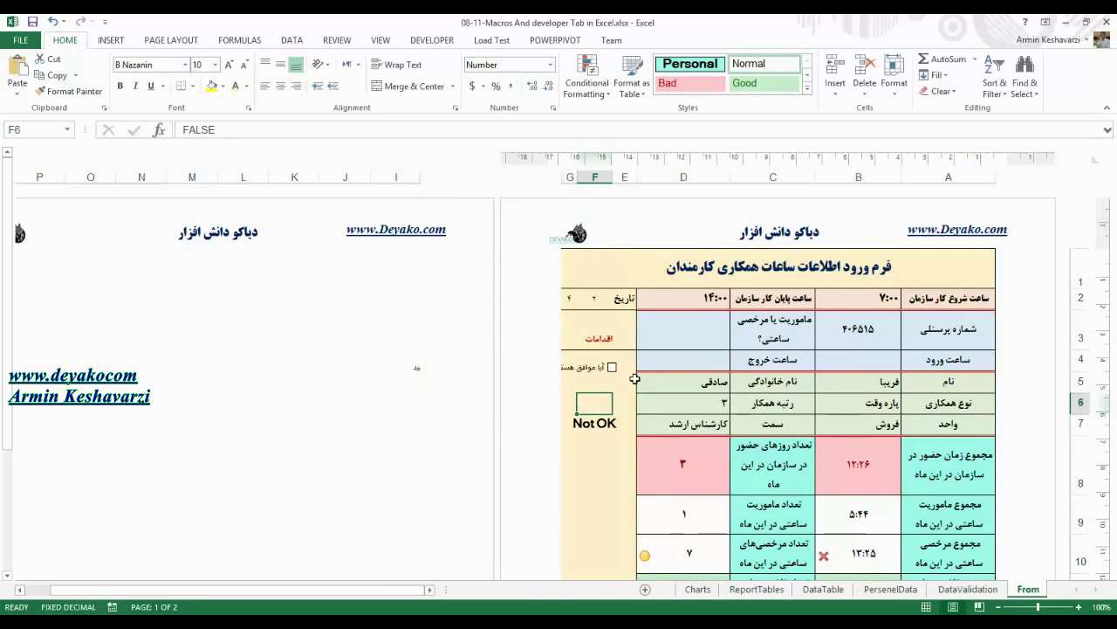
pyautogui.rightClick(582, 363)
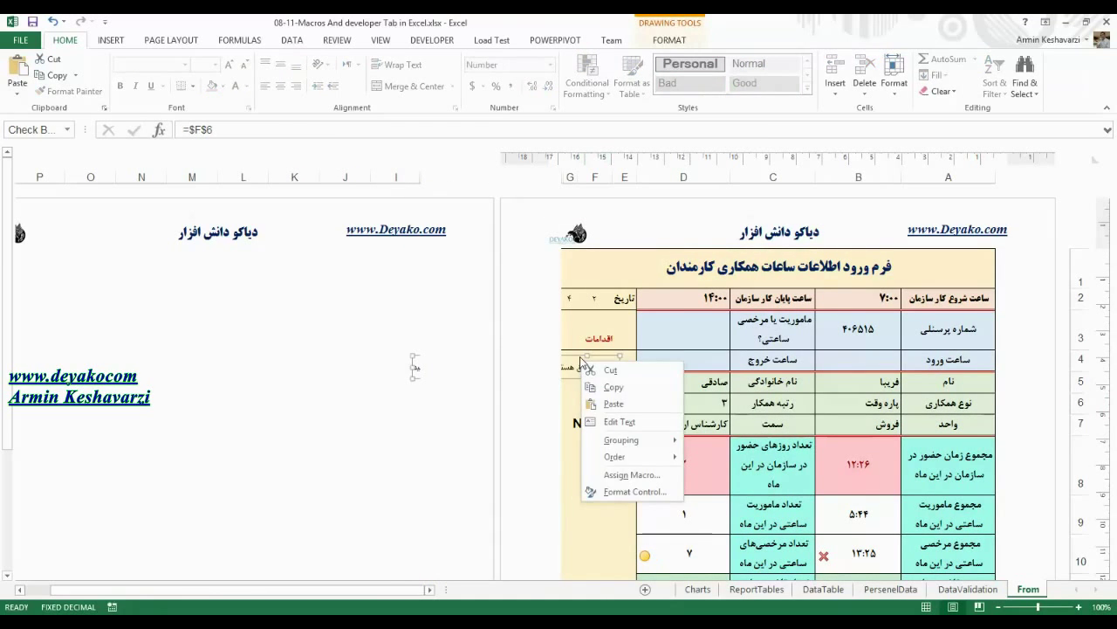
pyautogui.press('Escape')
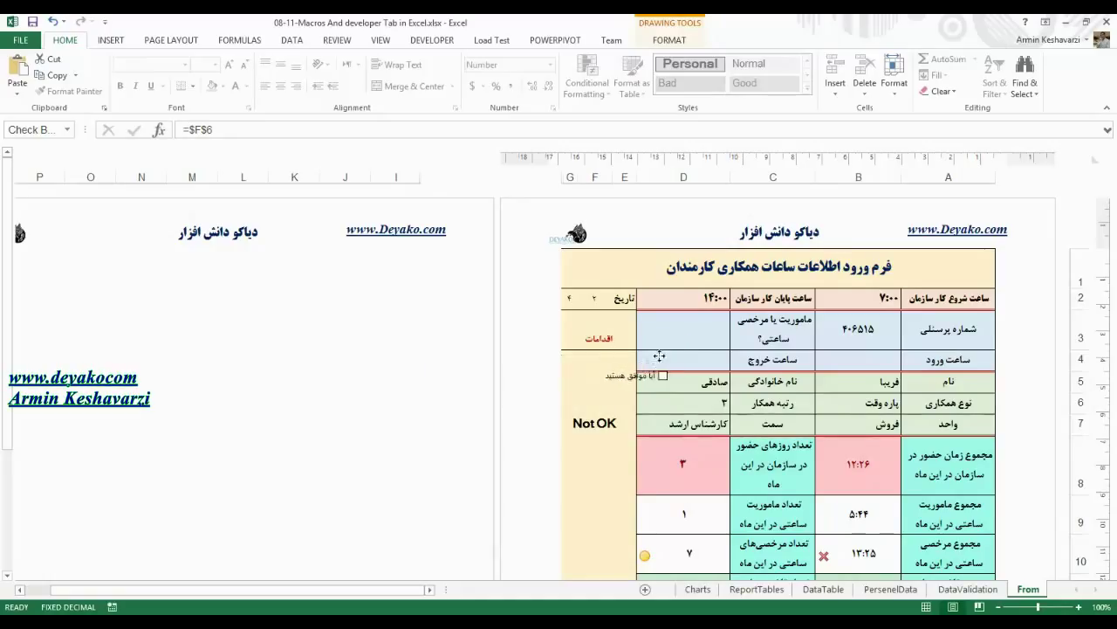
pyautogui.moveTo(602, 357); pyautogui.dragTo(685, 320)
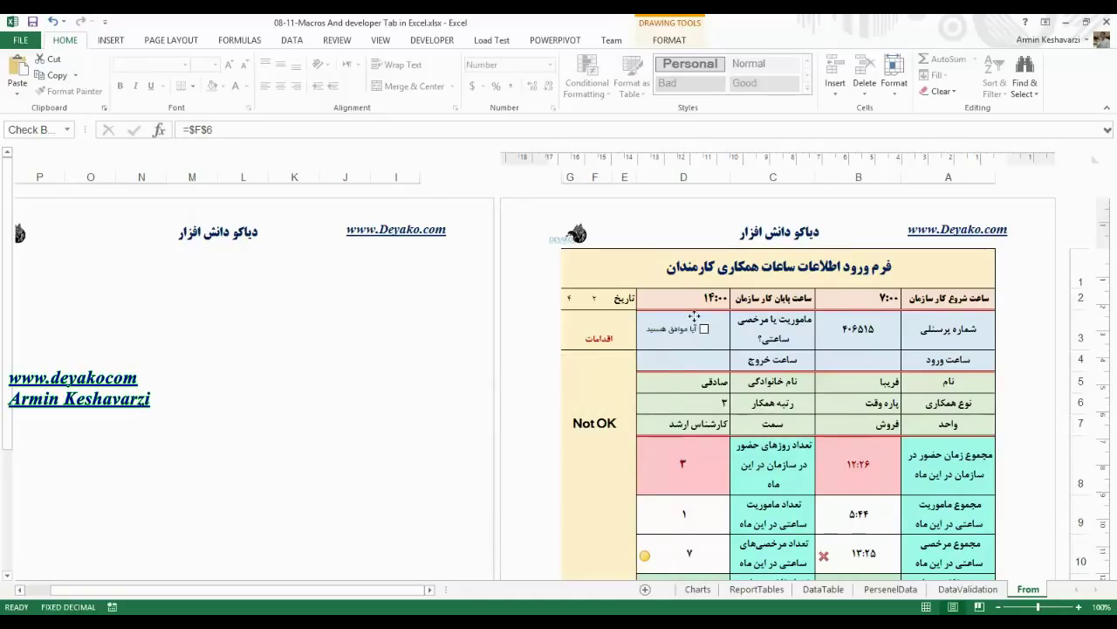
pyautogui.click(602, 405)
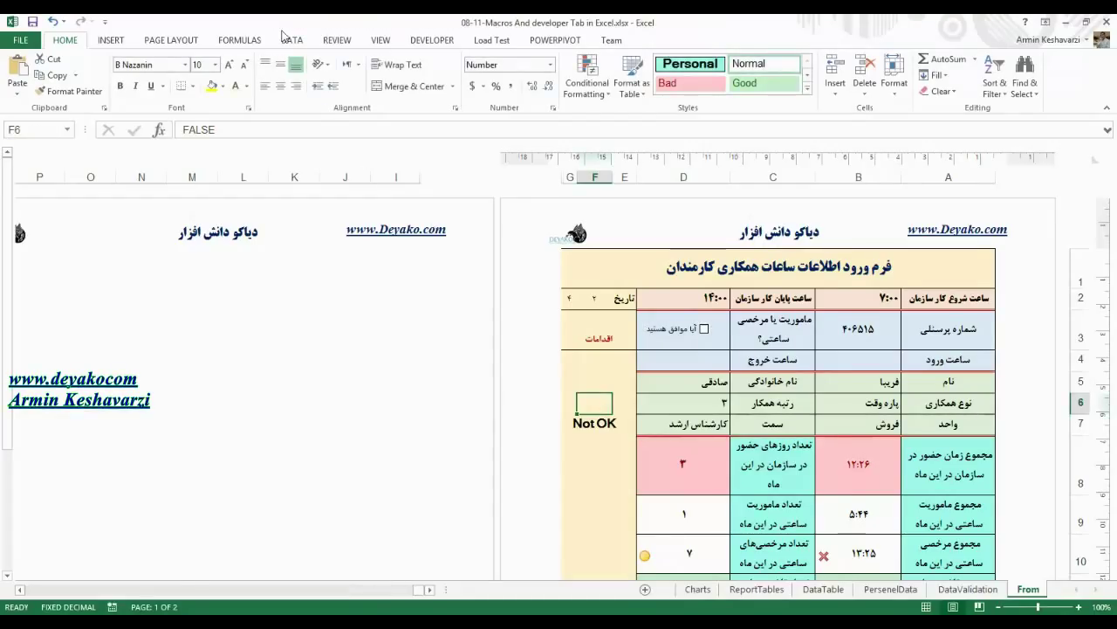
pyautogui.click(427, 41)
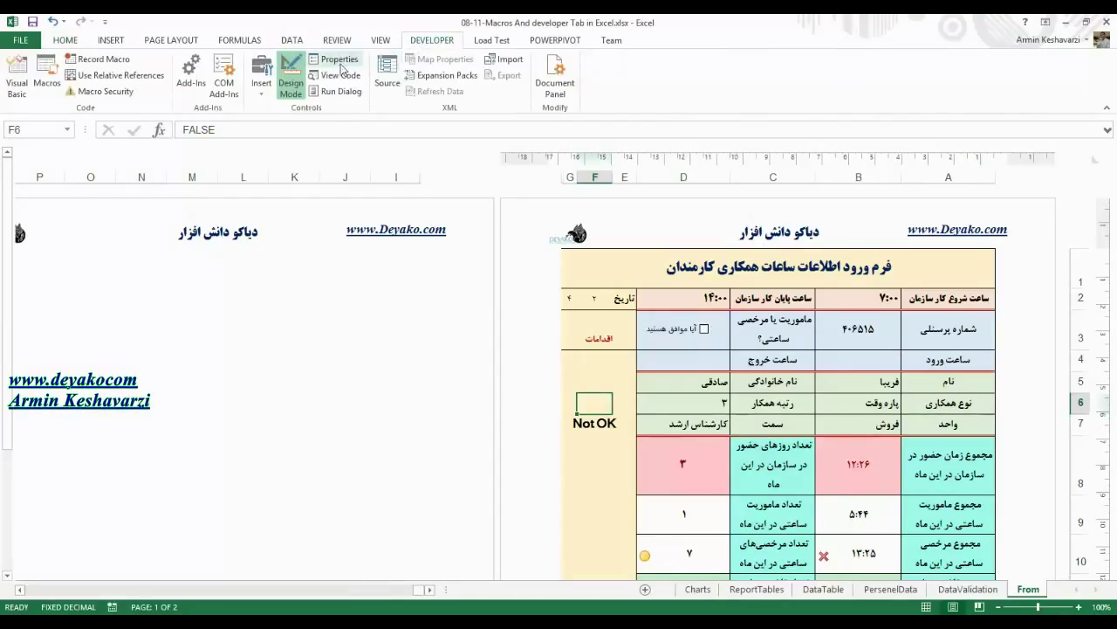
# Step: Draw a form button beside row 4, assign it the Personnel-Management.xlsm!test macro, and test it
pyautogui.click(262, 81)
pyautogui.click(255, 129)
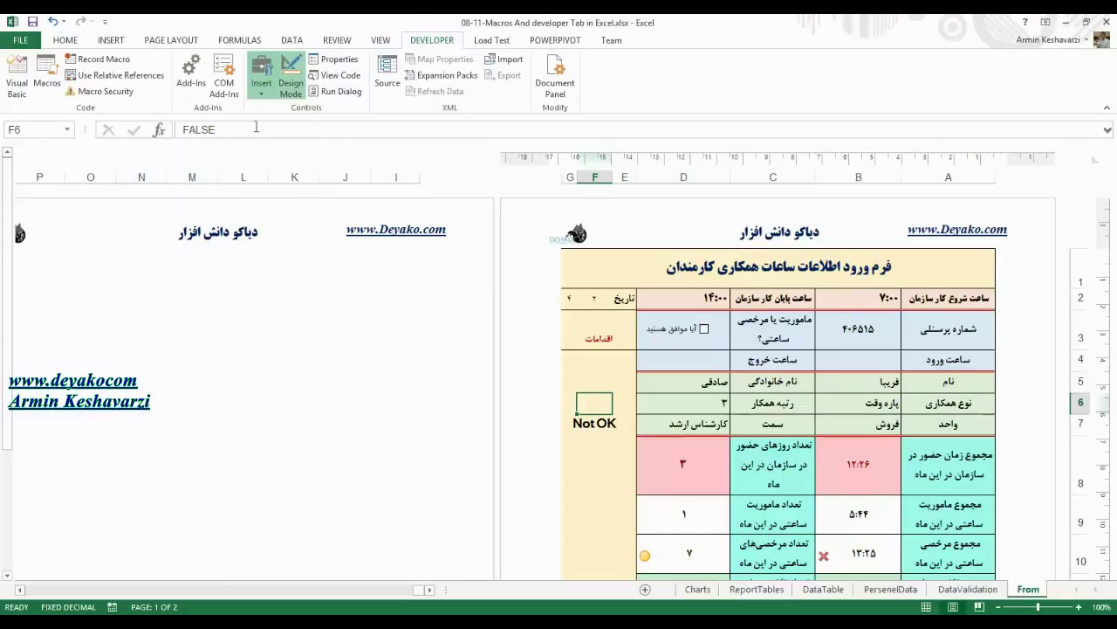
pyautogui.moveTo(624, 355); pyautogui.dragTo(563, 378)
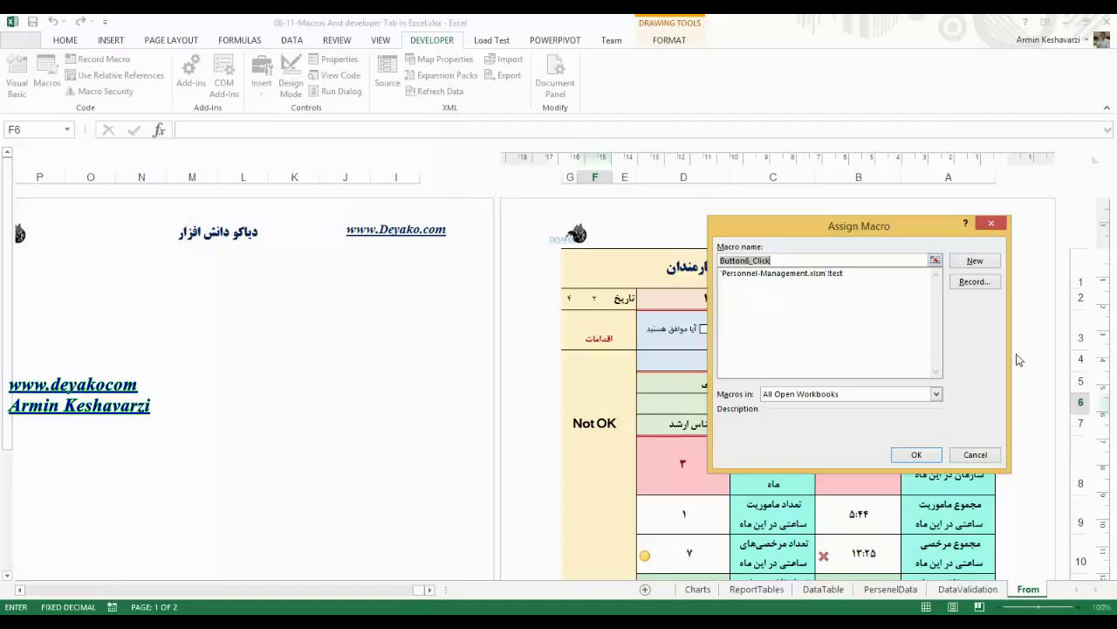
pyautogui.click(807, 273)
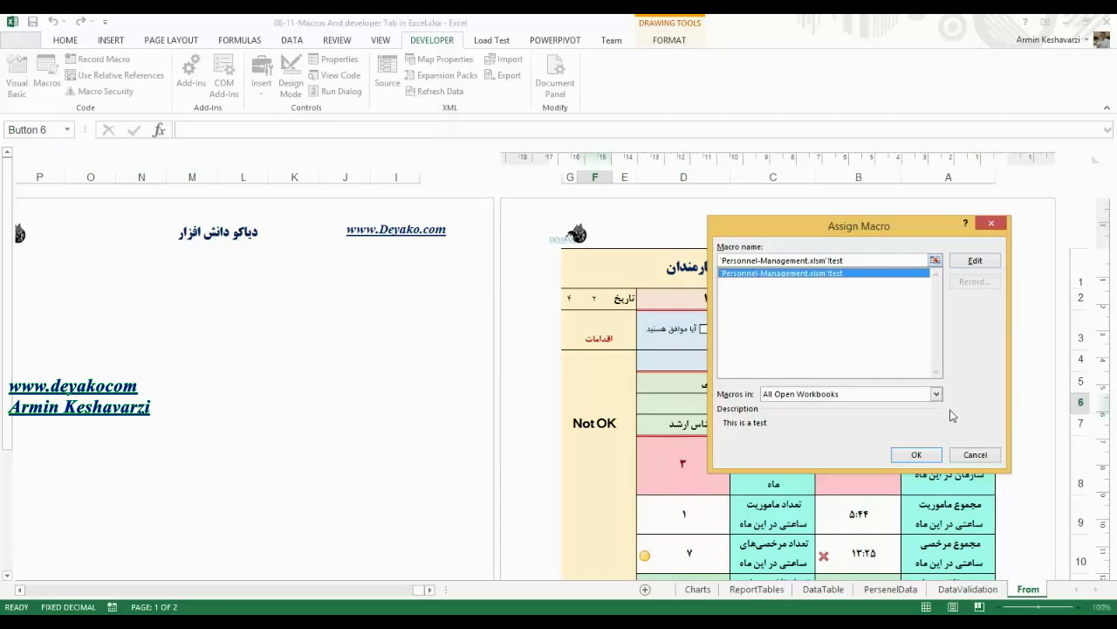
pyautogui.click(916, 454)
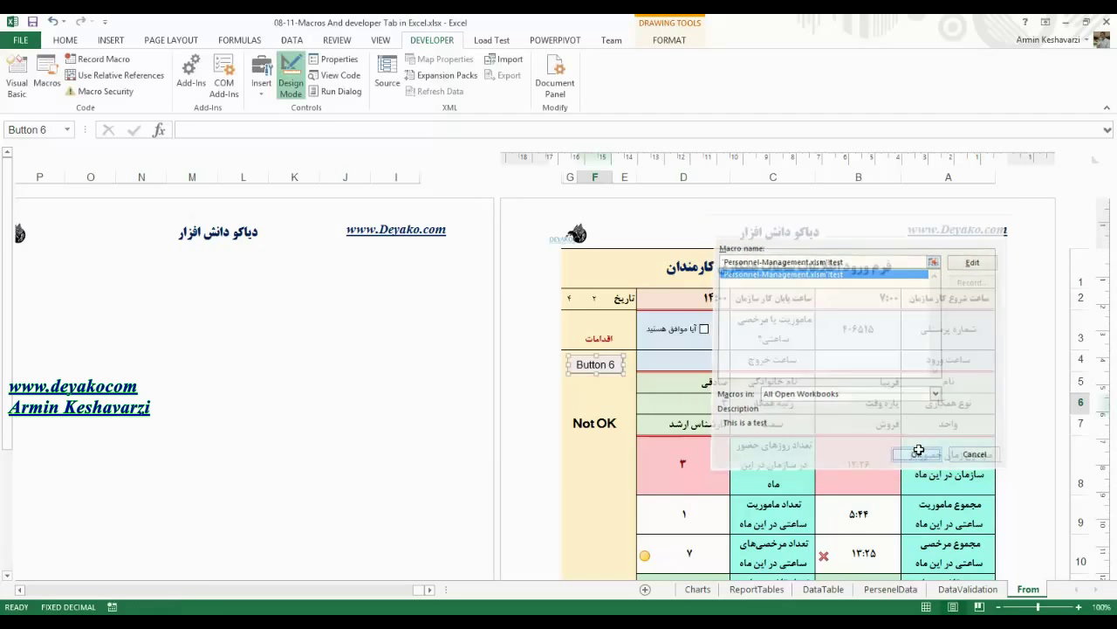
pyautogui.click(677, 358)
pyautogui.click(581, 364)
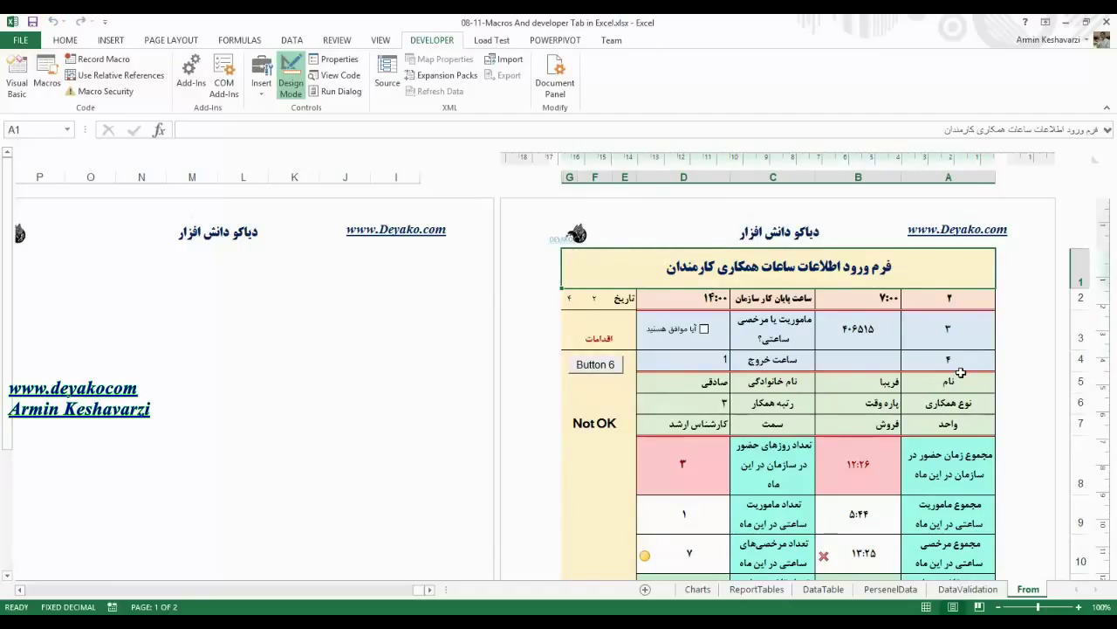
pyautogui.click(860, 402)
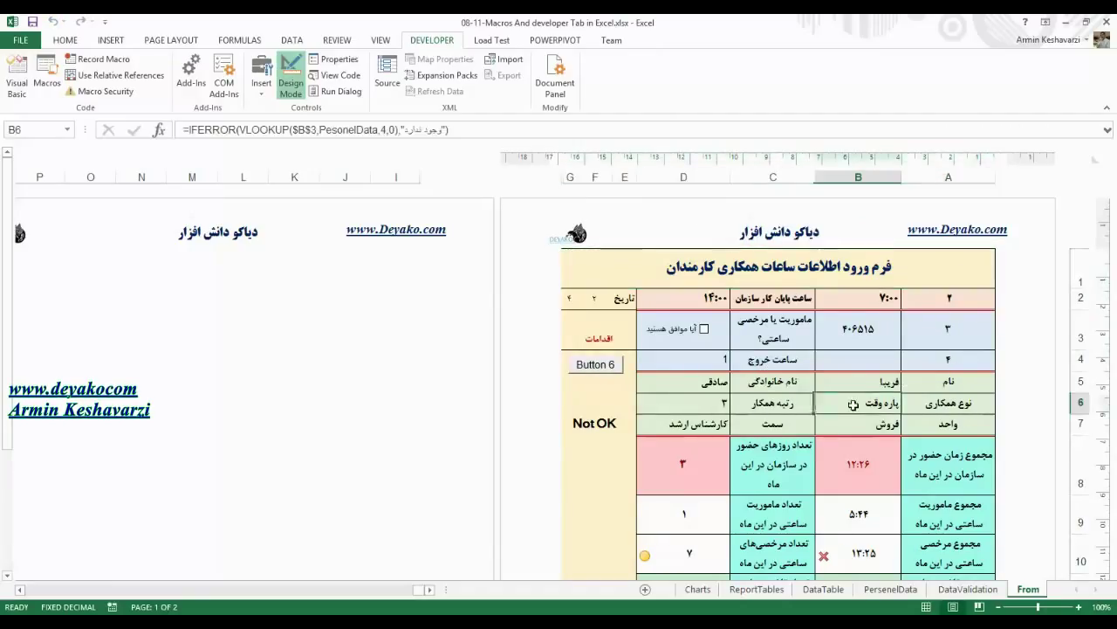
pyautogui.click(951, 304)
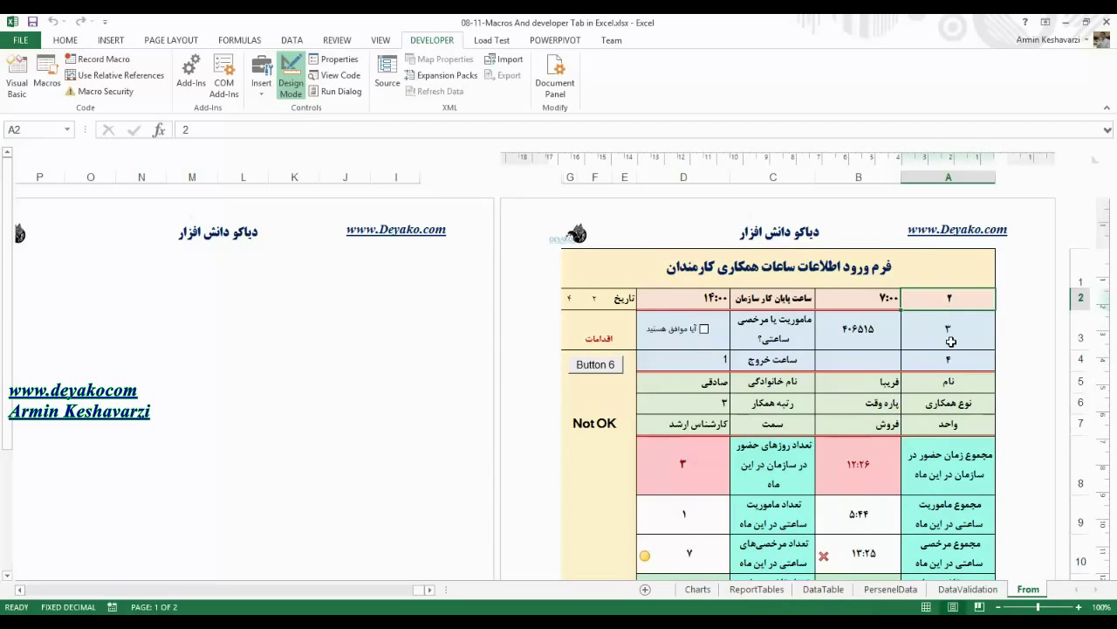
pyautogui.moveTo(948, 358)
pyautogui.mouseDown()
pyautogui.moveTo(957, 273)
pyautogui.moveTo(952, 352)
pyautogui.mouseUp()
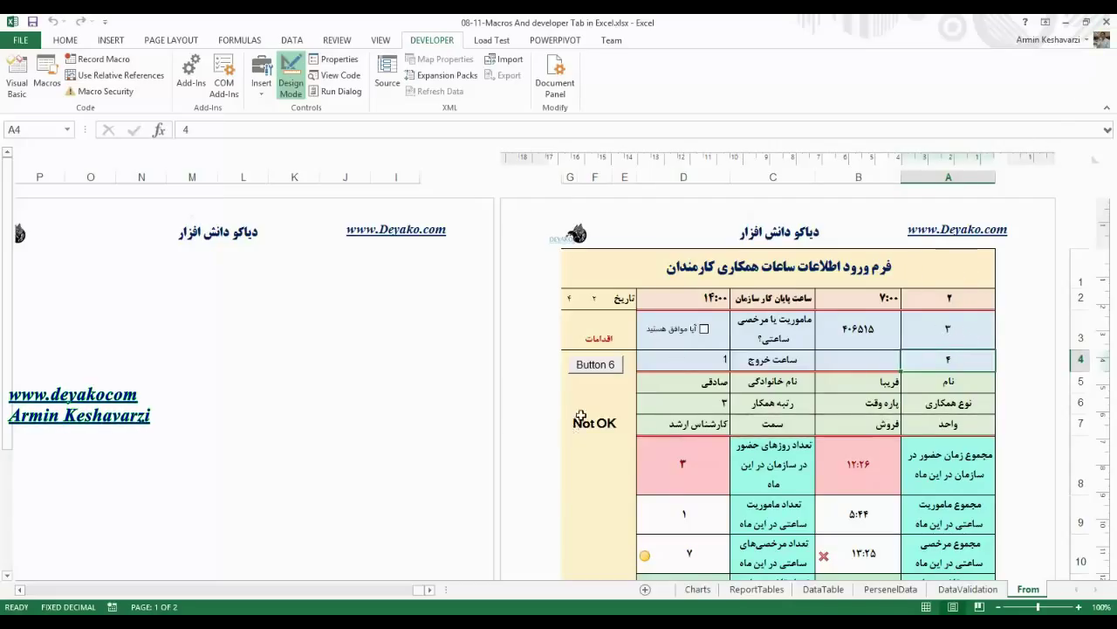
pyautogui.click(611, 370)
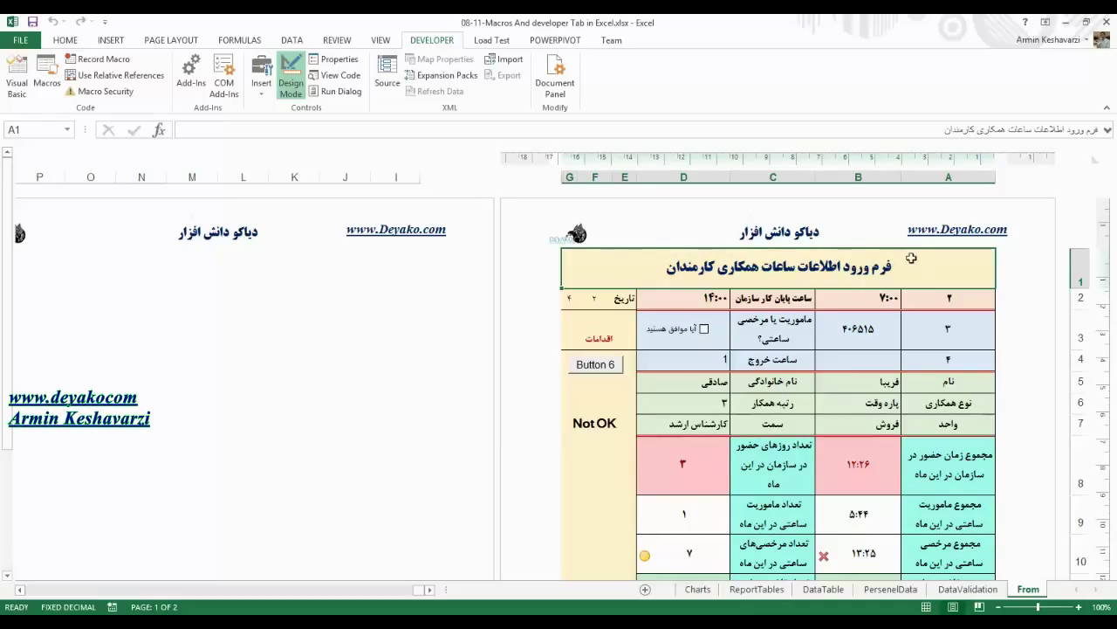
pyautogui.click(967, 336)
pyautogui.click(986, 284)
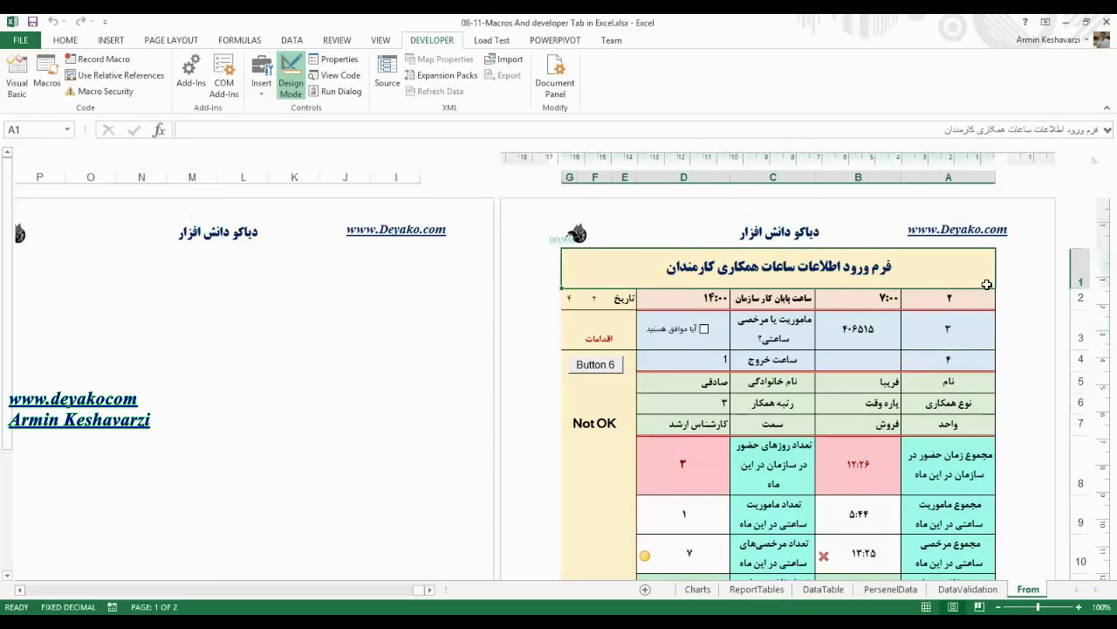
pyautogui.moveTo(975, 304); pyautogui.dragTo(873, 410)
pyautogui.click(864, 423)
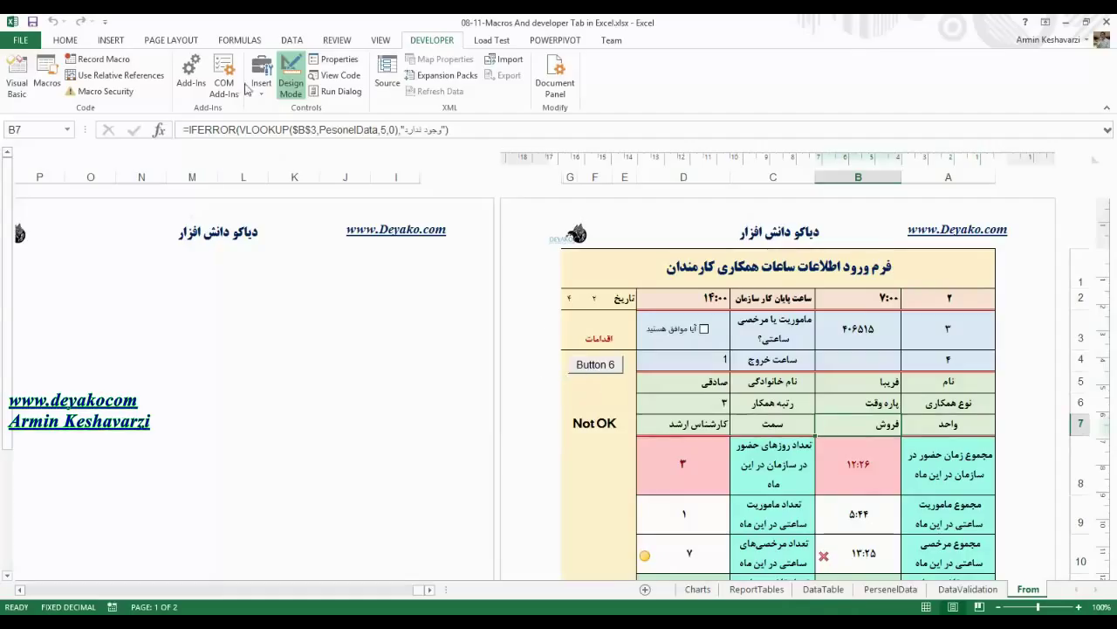
# Step: Draw a Combo Box form control and move and resize it over cell D3
pyautogui.click(268, 96)
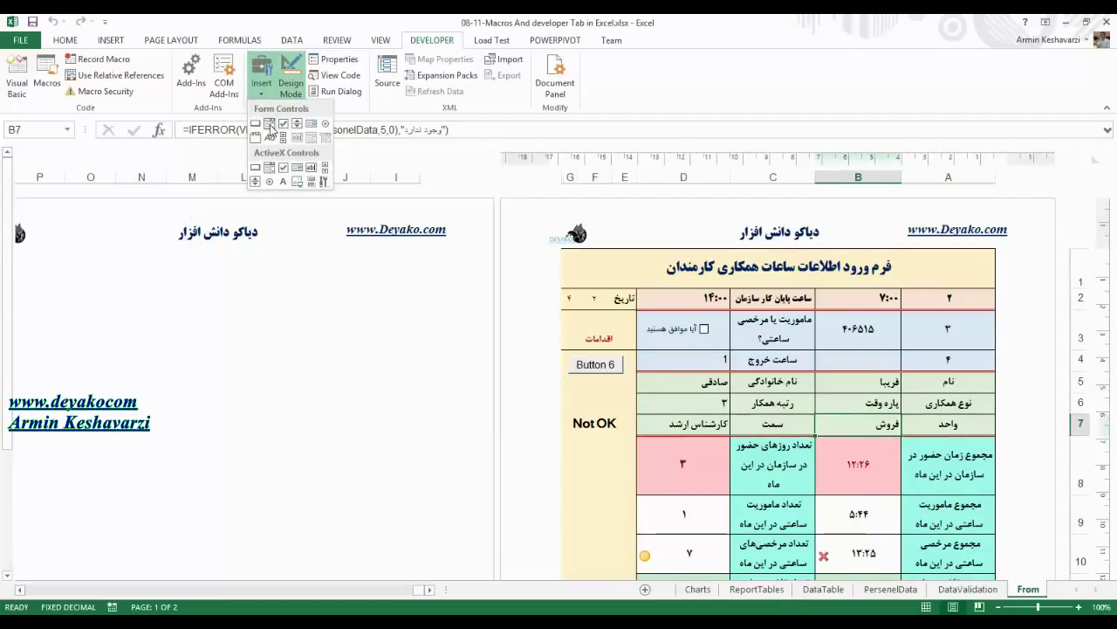
pyautogui.click(271, 130)
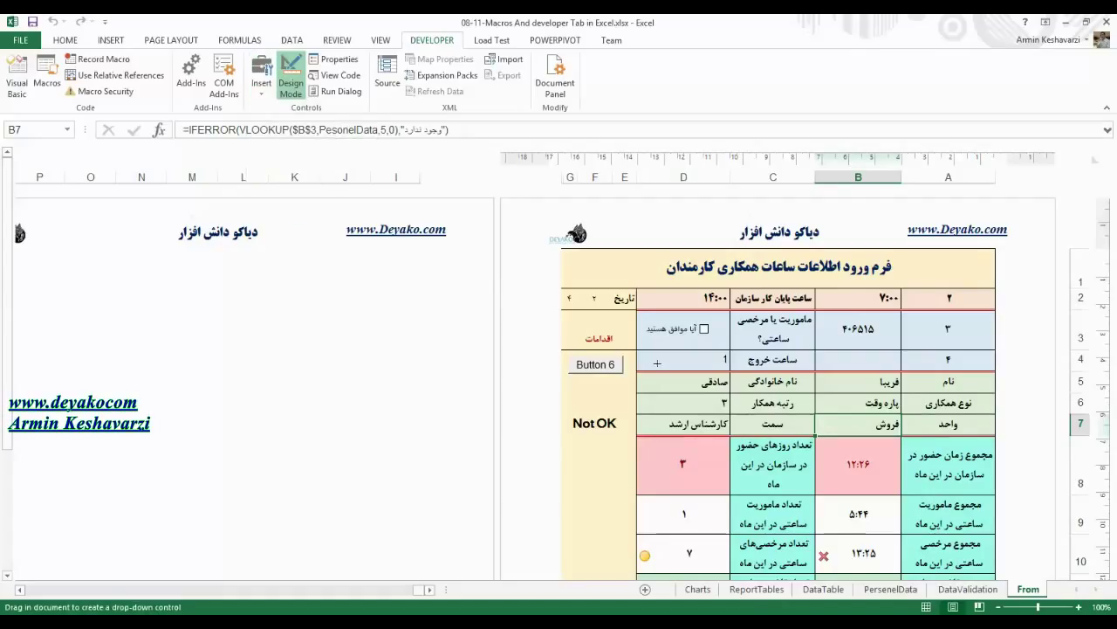
pyautogui.moveTo(630, 451); pyautogui.dragTo(570, 528)
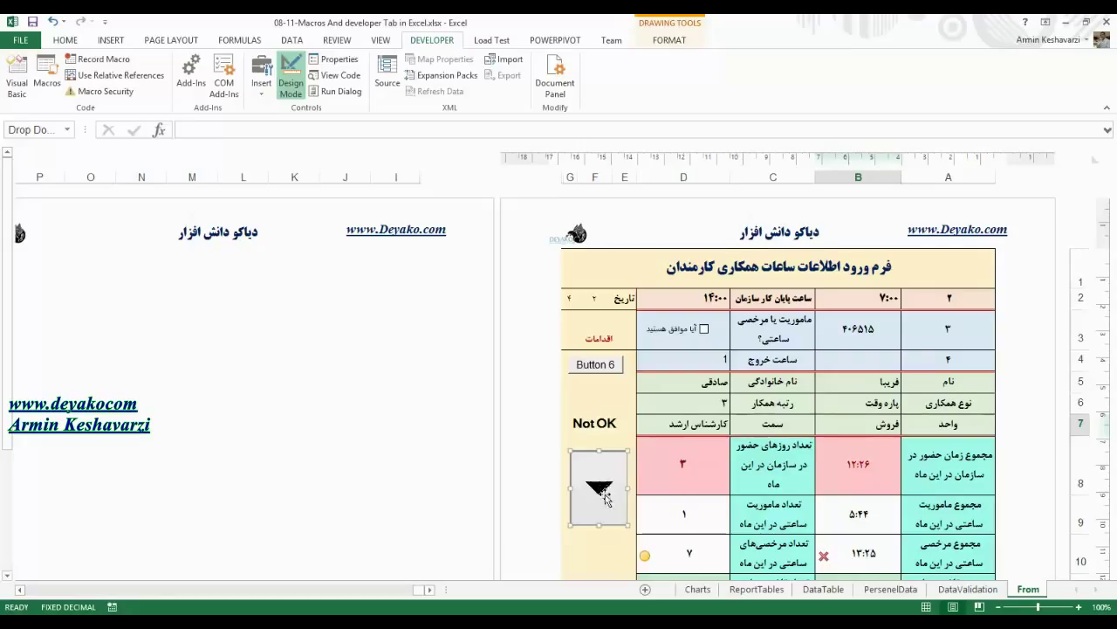
pyautogui.moveTo(601, 464); pyautogui.dragTo(750, 322)
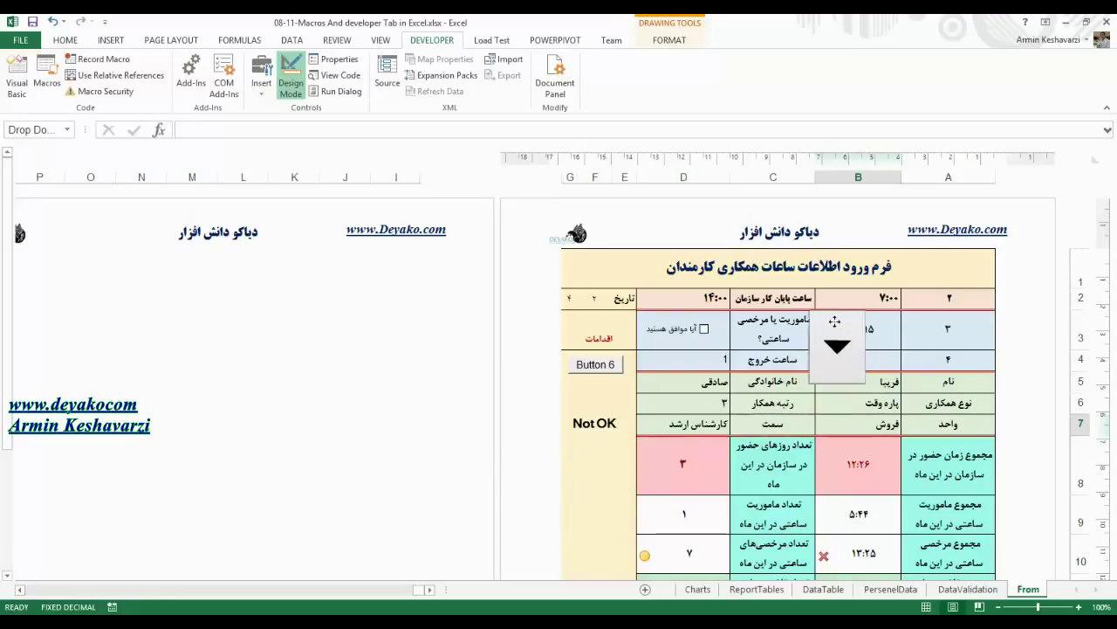
pyautogui.moveTo(749, 384)
pyautogui.mouseDown()
pyautogui.moveTo(763, 341)
pyautogui.moveTo(675, 329)
pyautogui.mouseUp()
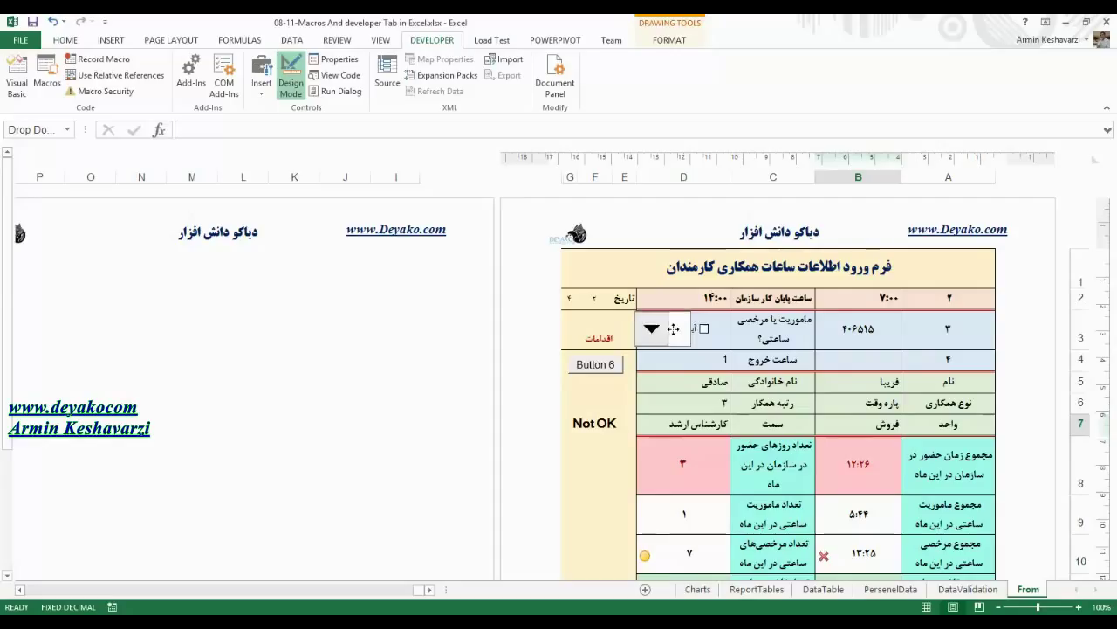
pyautogui.press('Delete')
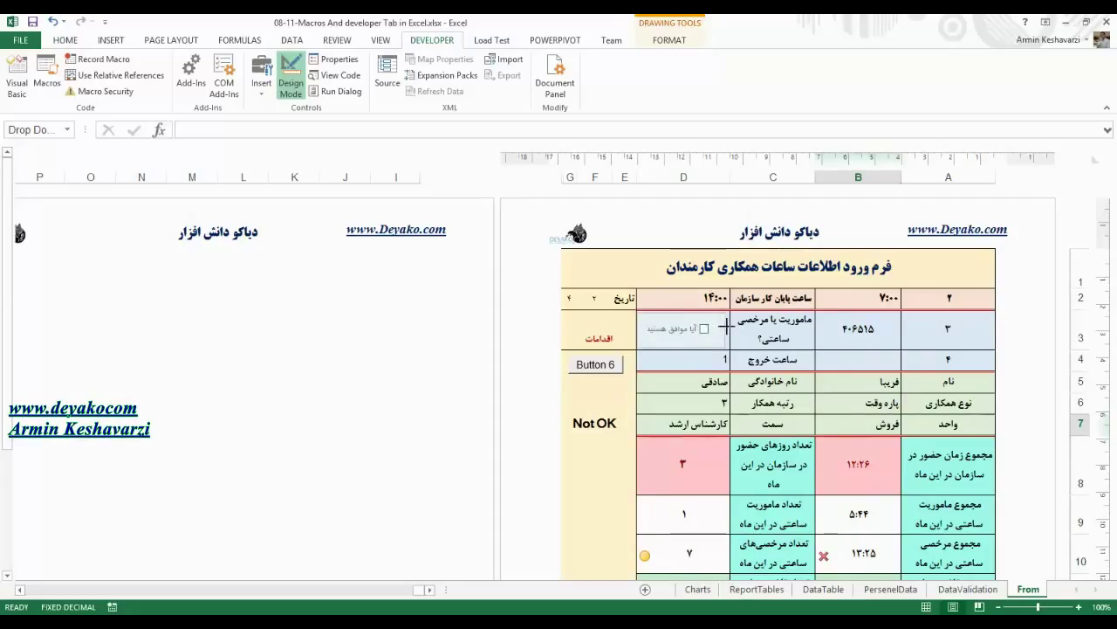
pyautogui.hotkey('ctrl', 'z')
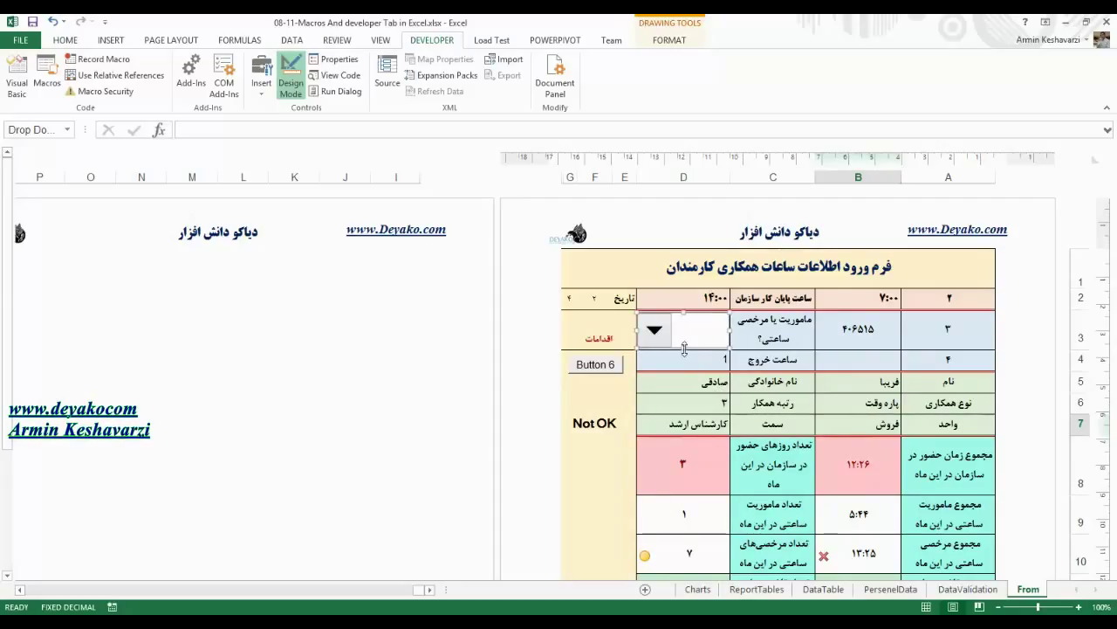
# Step: Reposition the drop-down control inside cell D3
pyautogui.press('Delete')
pyautogui.moveTo(684, 344); pyautogui.dragTo(730, 339)
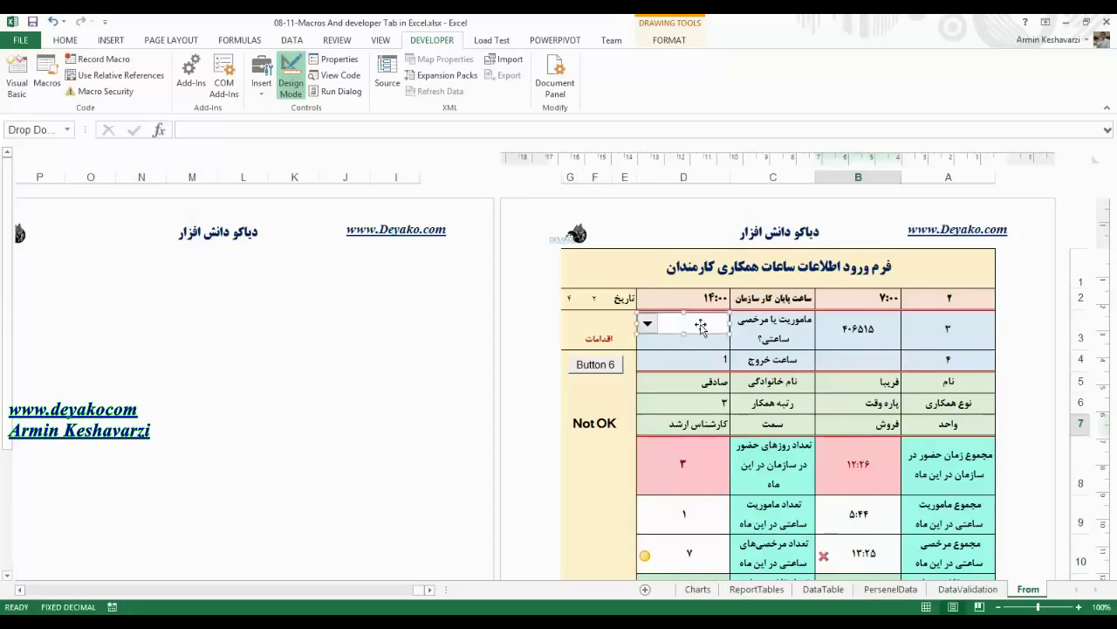
pyautogui.click(700, 328)
# Step: In Format Control, set the drop-down's input range to DataValidation!$A$2:$A$4
pyautogui.rightClick(666, 340)
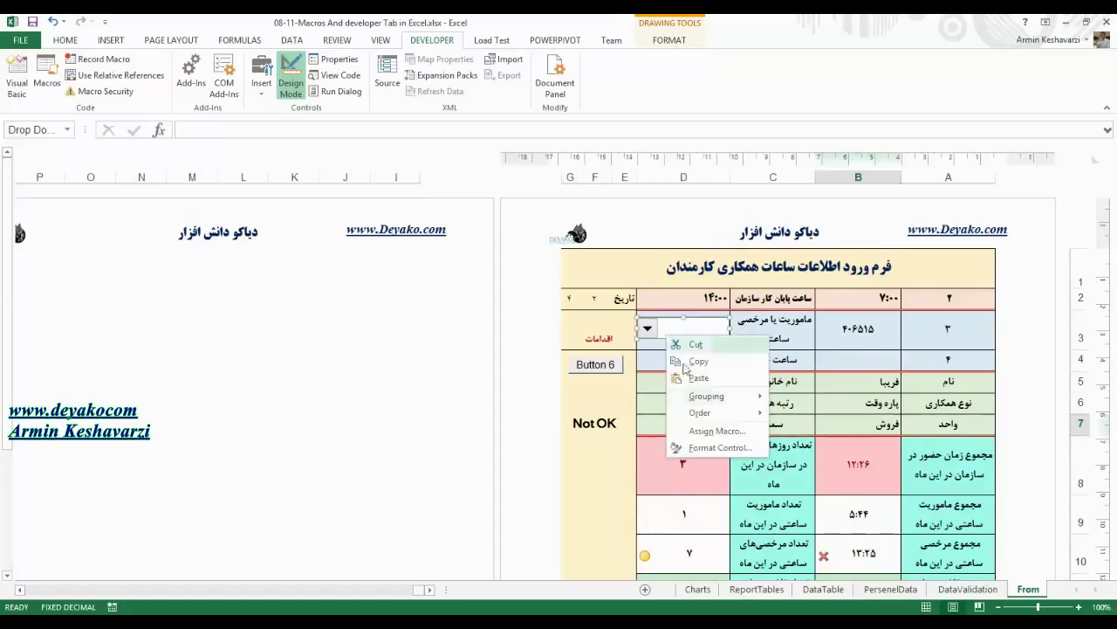
pyautogui.click(720, 450)
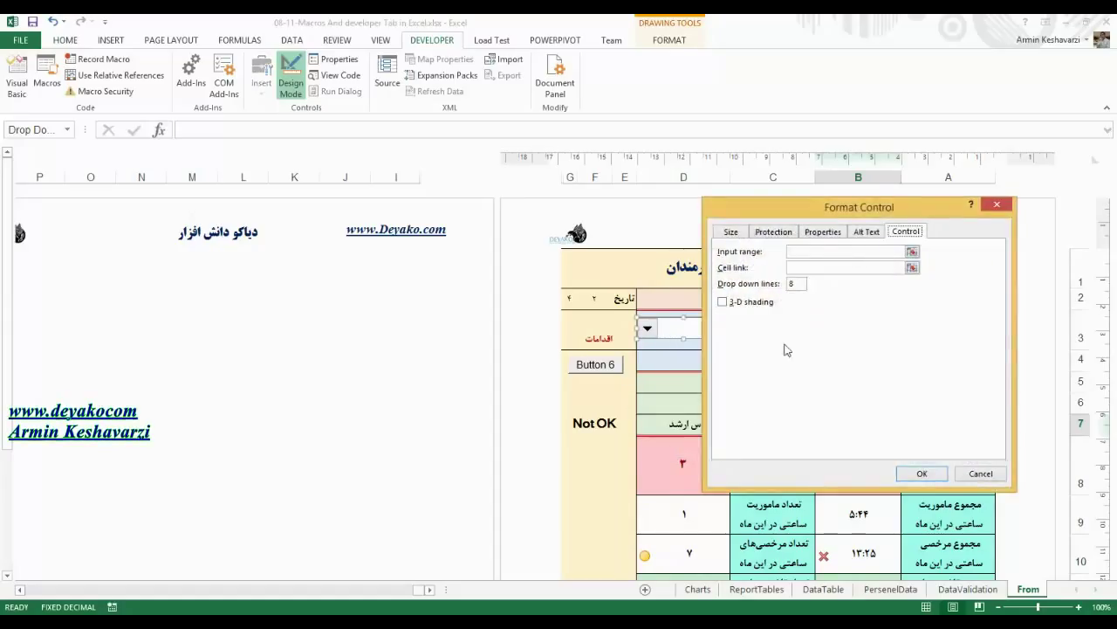
pyautogui.click(822, 251)
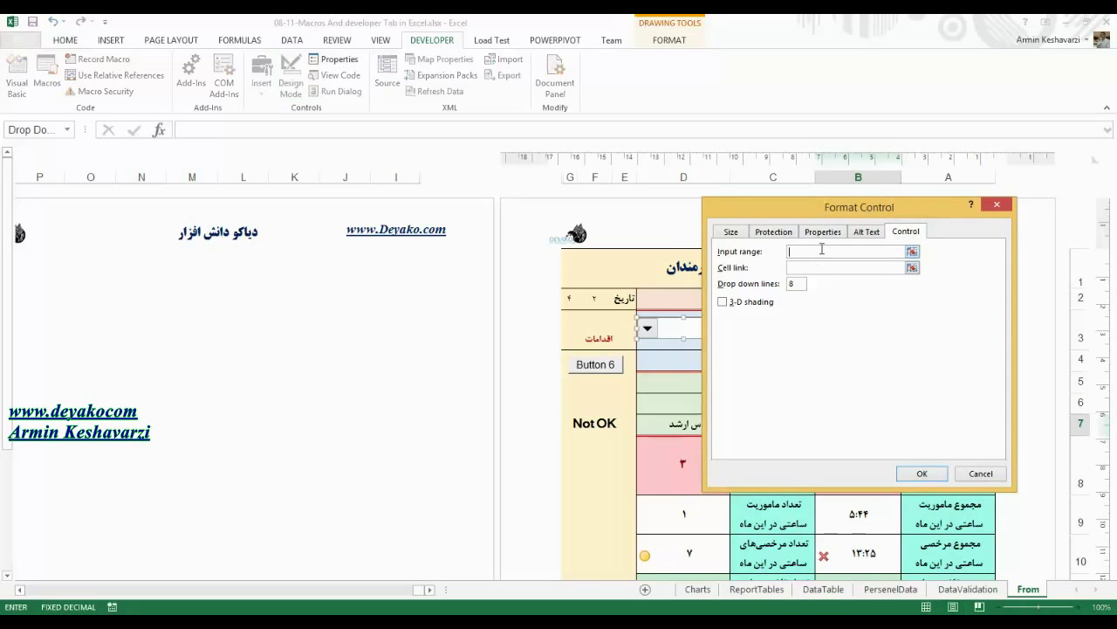
pyautogui.click(968, 589)
pyautogui.moveTo(891, 207); pyautogui.dragTo(683, 200)
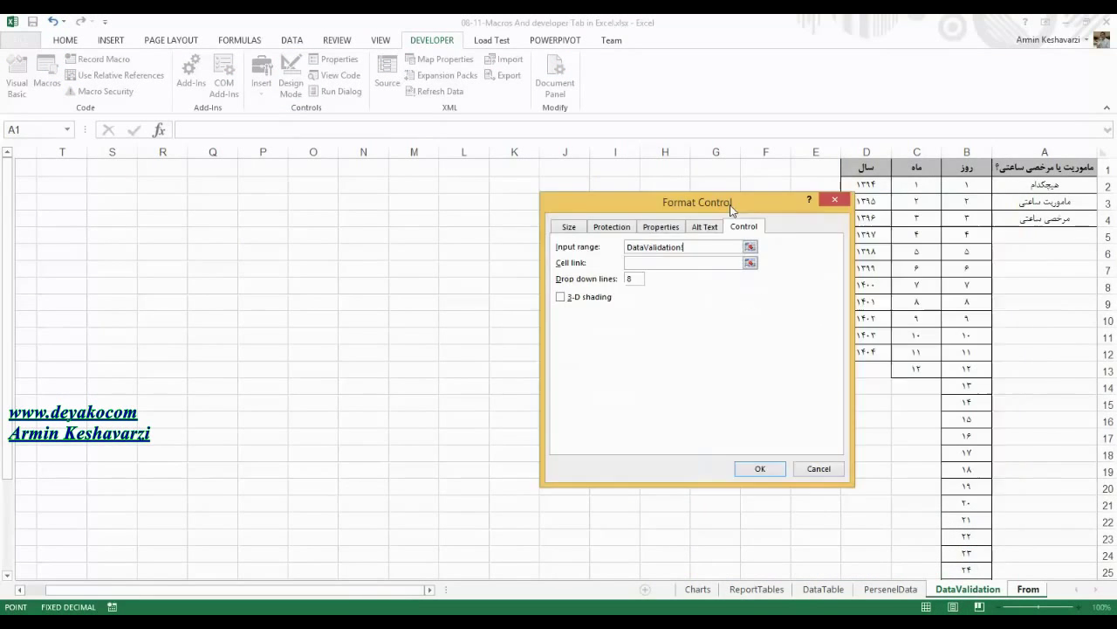
pyautogui.moveTo(1056, 184); pyautogui.dragTo(1054, 220)
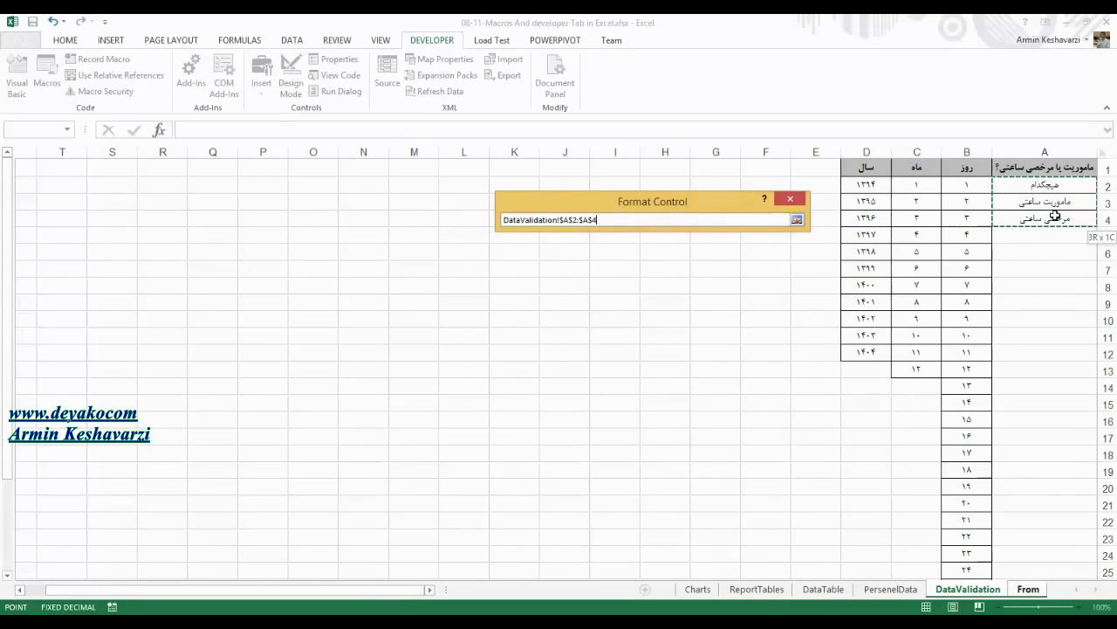
pyautogui.click(616, 261)
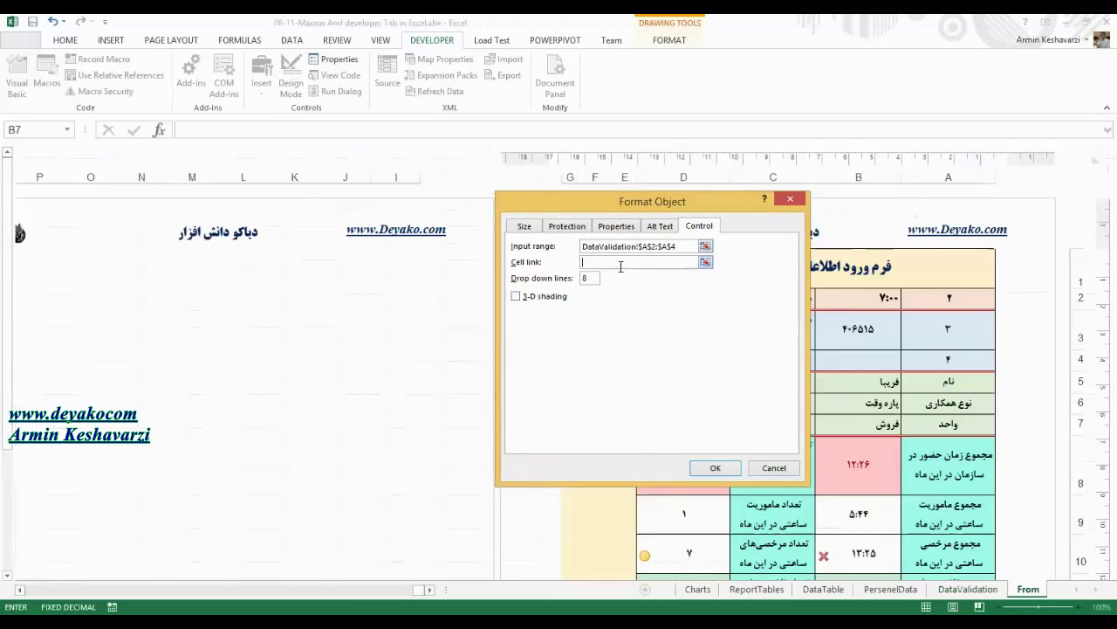
# Step: Set the drop-down's cell link to $F$6 and confirm the settings
pyautogui.moveTo(782, 219)
pyautogui.mouseDown()
pyautogui.moveTo(1057, 325)
pyautogui.moveTo(1053, 347)
pyautogui.mouseUp()
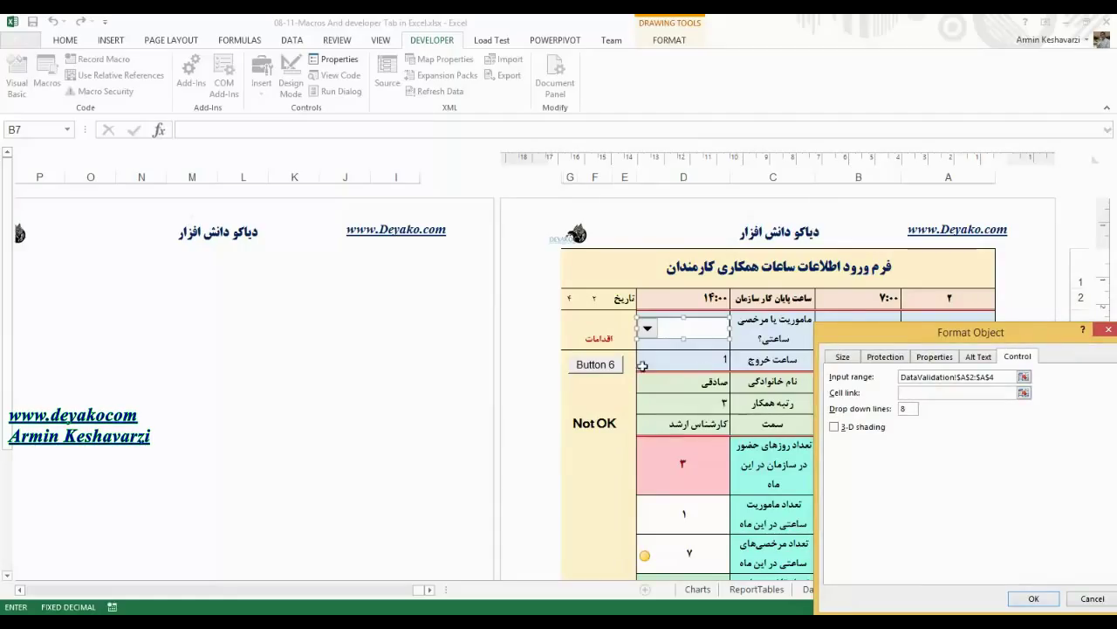
pyautogui.click(597, 395)
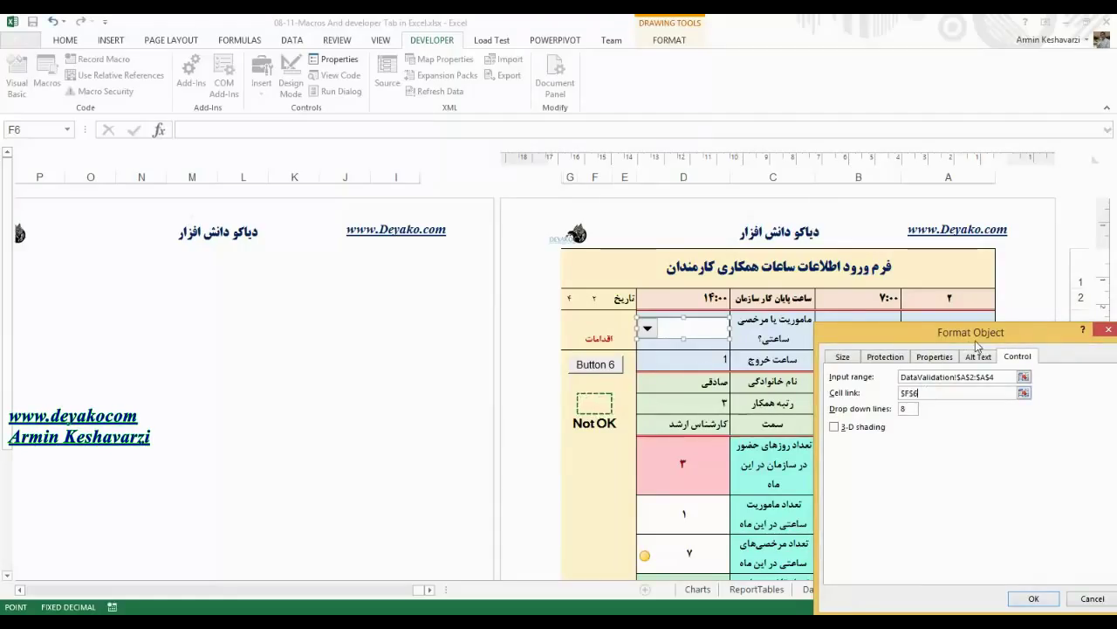
pyautogui.moveTo(976, 345); pyautogui.dragTo(877, 289)
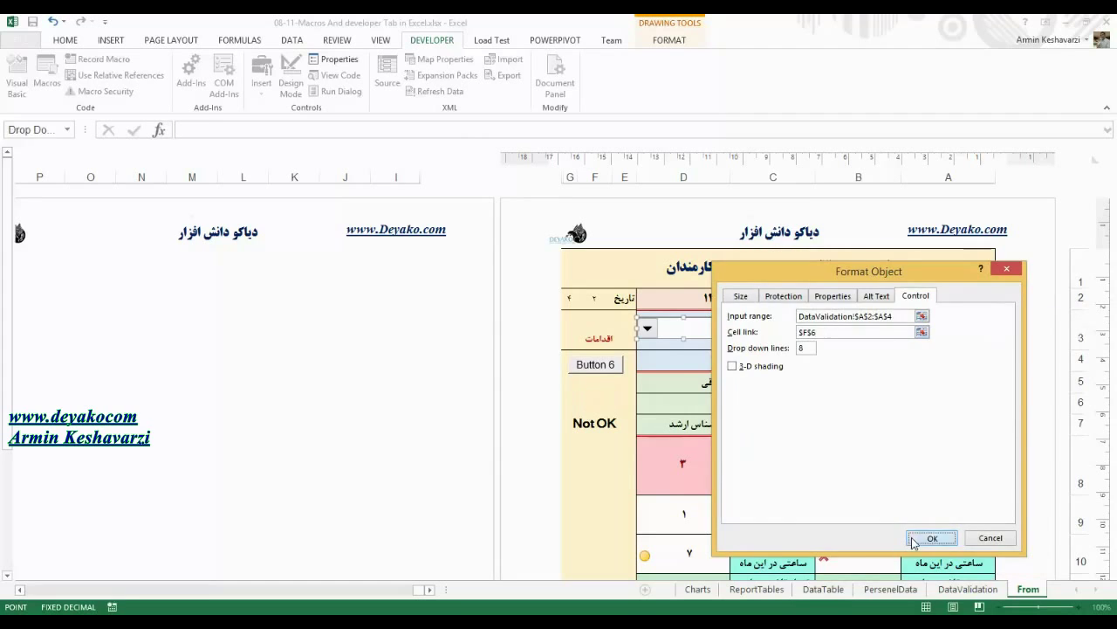
pyautogui.click(933, 541)
pyautogui.click(688, 362)
pyautogui.click(648, 328)
# Step: Pick the first drop-down option and reset E5:F6's font colour to Automatic so F6 shows 1.00
pyautogui.click(662, 349)
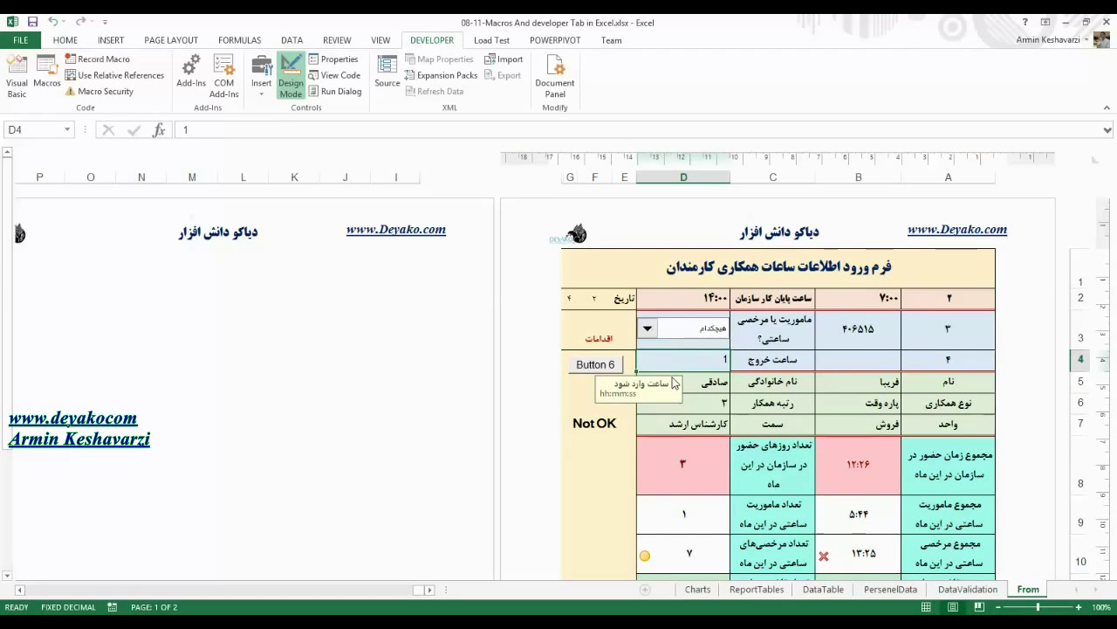
pyautogui.click(574, 401)
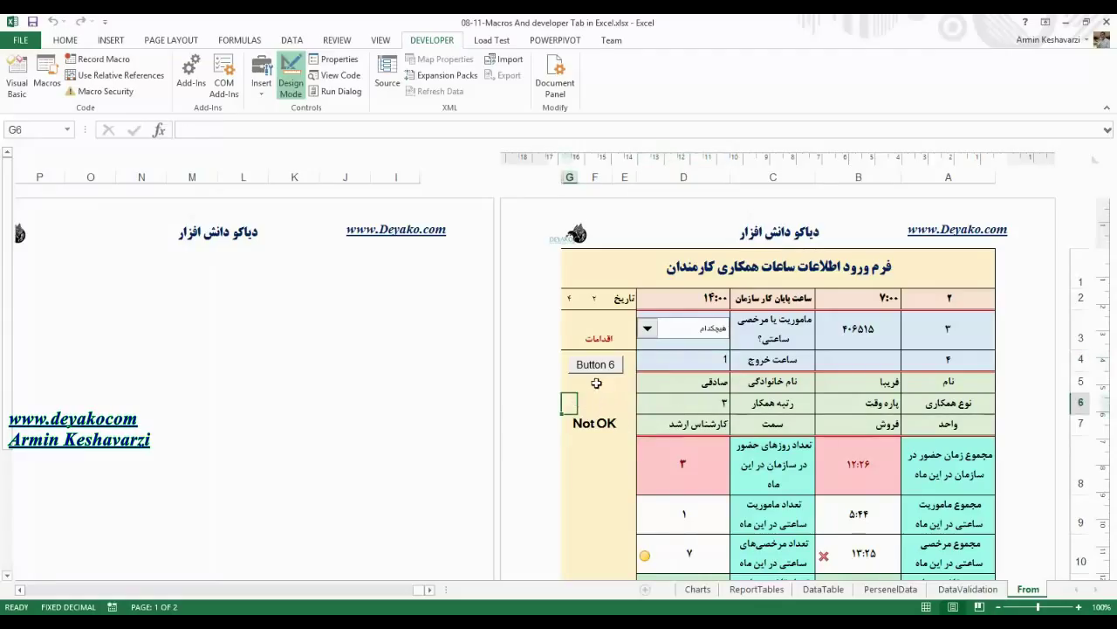
pyautogui.moveTo(621, 381); pyautogui.dragTo(567, 404)
pyautogui.click(66, 40)
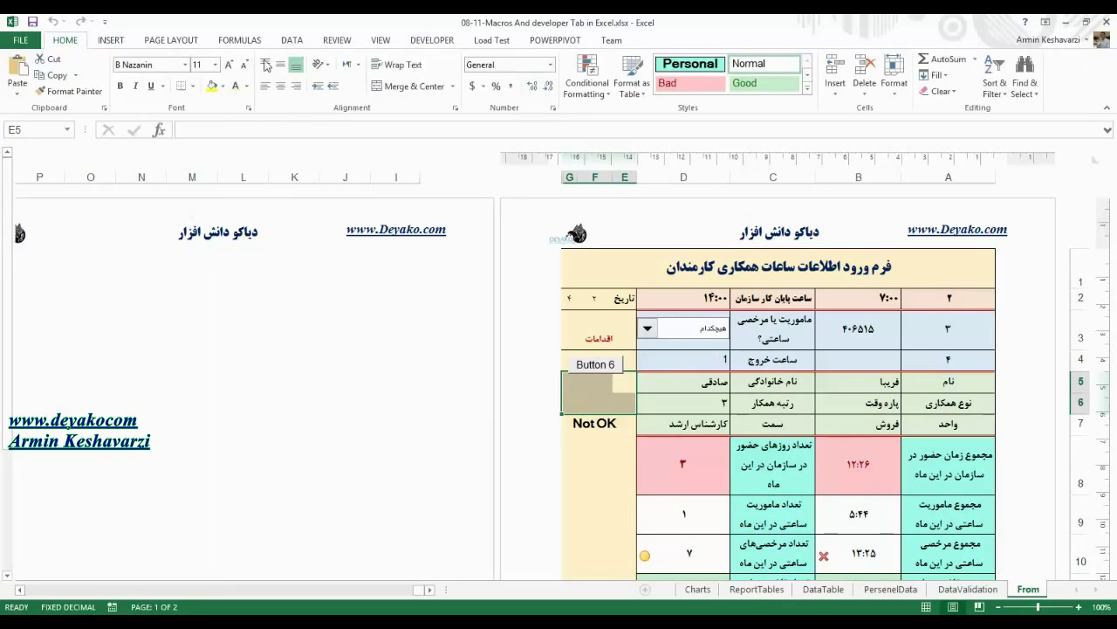
pyautogui.click(247, 85)
pyautogui.click(238, 104)
pyautogui.click(603, 403)
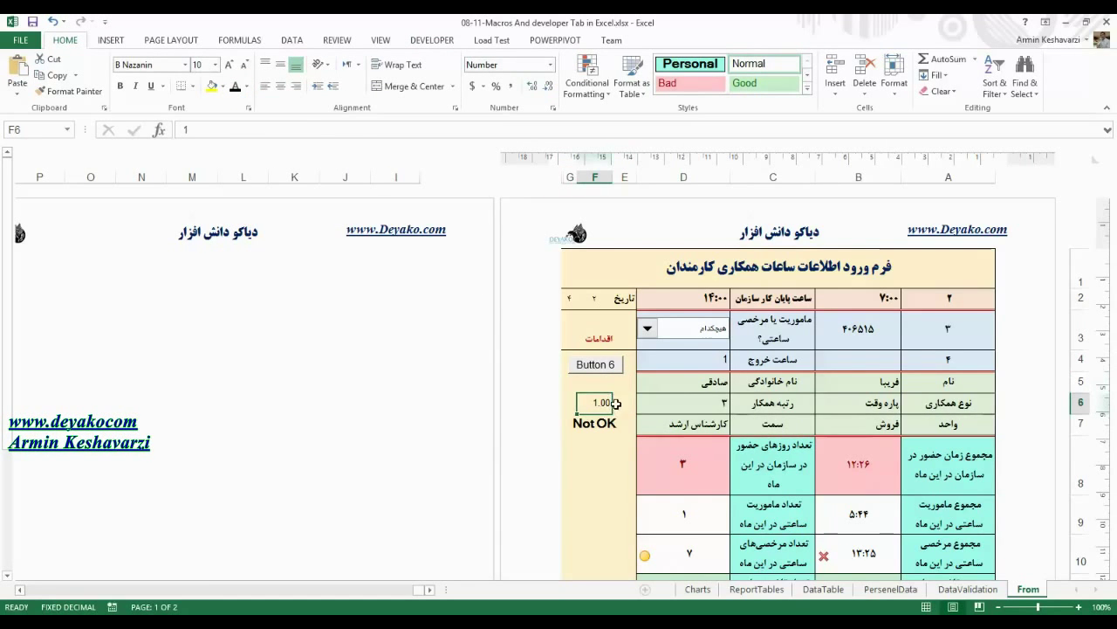
# Step: Clear the Not OK formula from cell F7
pyautogui.click(601, 426)
pyautogui.press('Delete')
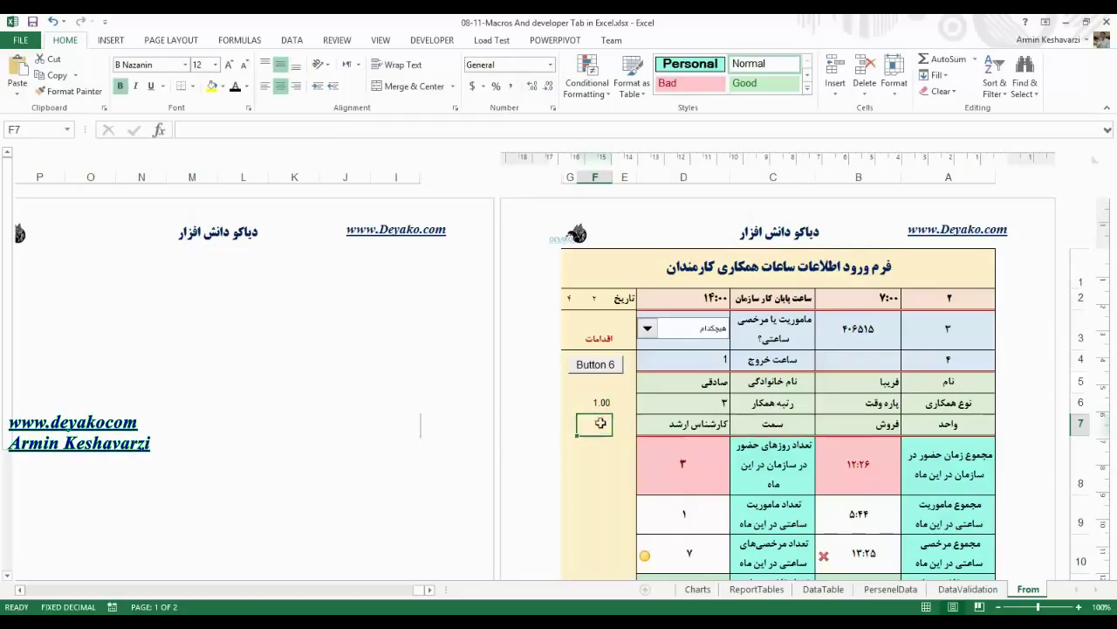
pyautogui.click(603, 400)
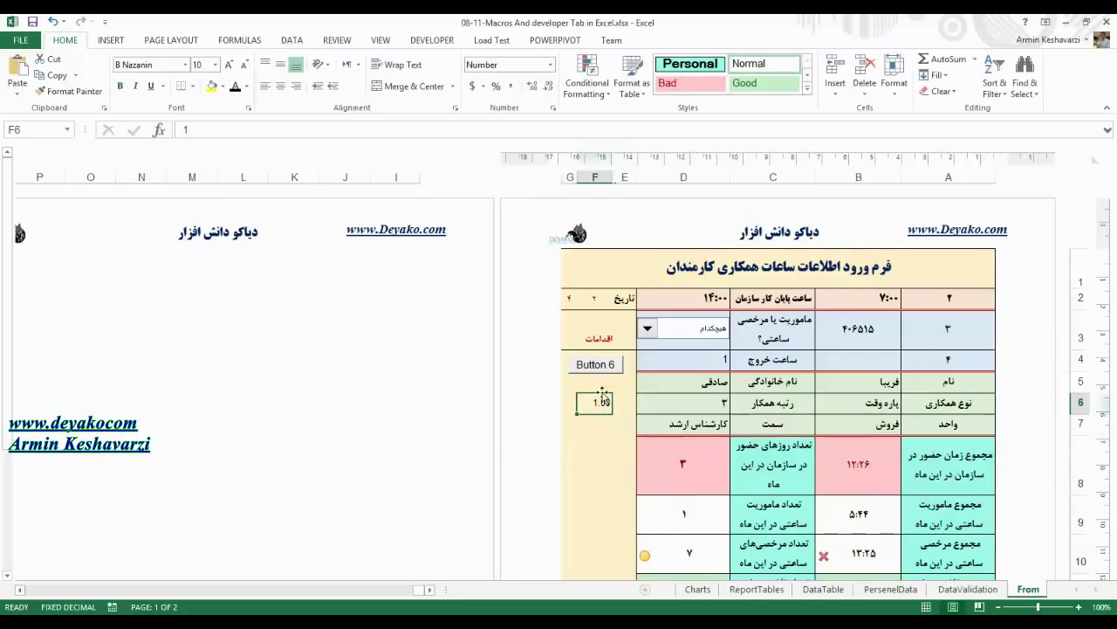
pyautogui.click(649, 330)
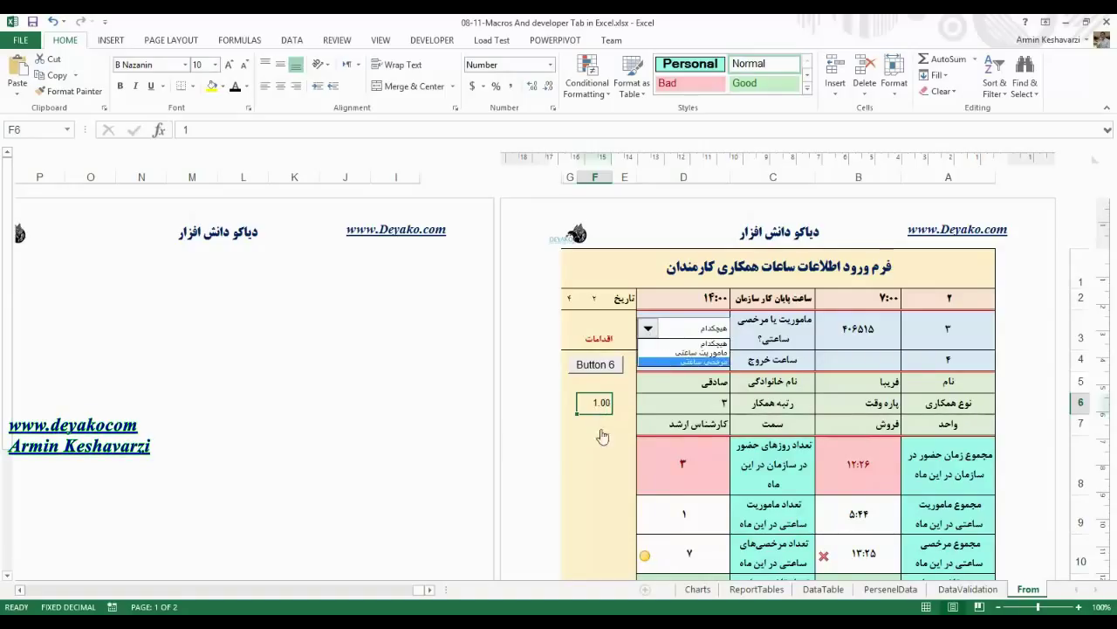
# Step: Keep the first option, review the DataValidation source list, and return to the From sheet
pyautogui.press('Return')
pyautogui.click(934, 590)
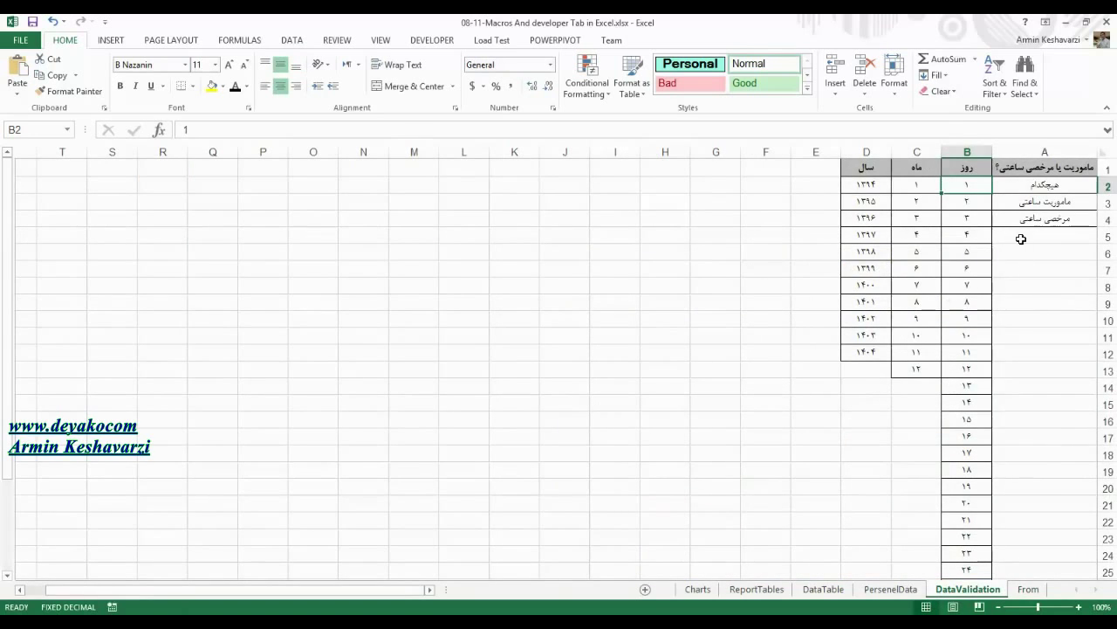
pyautogui.click(1058, 183)
pyautogui.click(1028, 590)
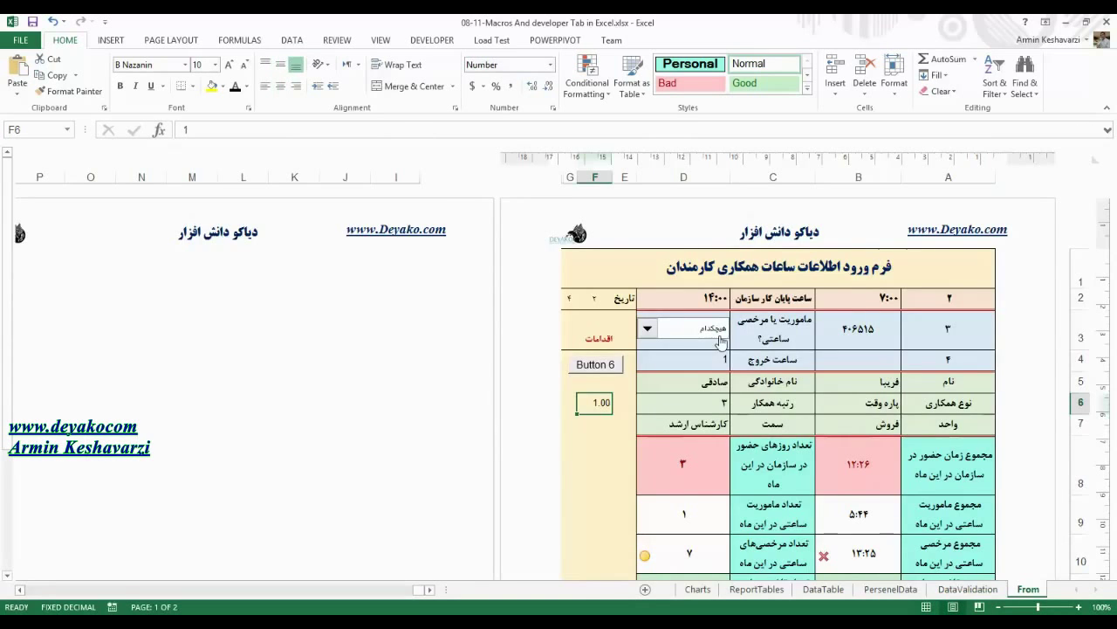
# Step: Switch the combo box between ماموریت ساعتی and مرخصی ساعتی, ending on مرخصی ساعتی so F6 shows 3
pyautogui.click(647, 328)
pyautogui.click(655, 354)
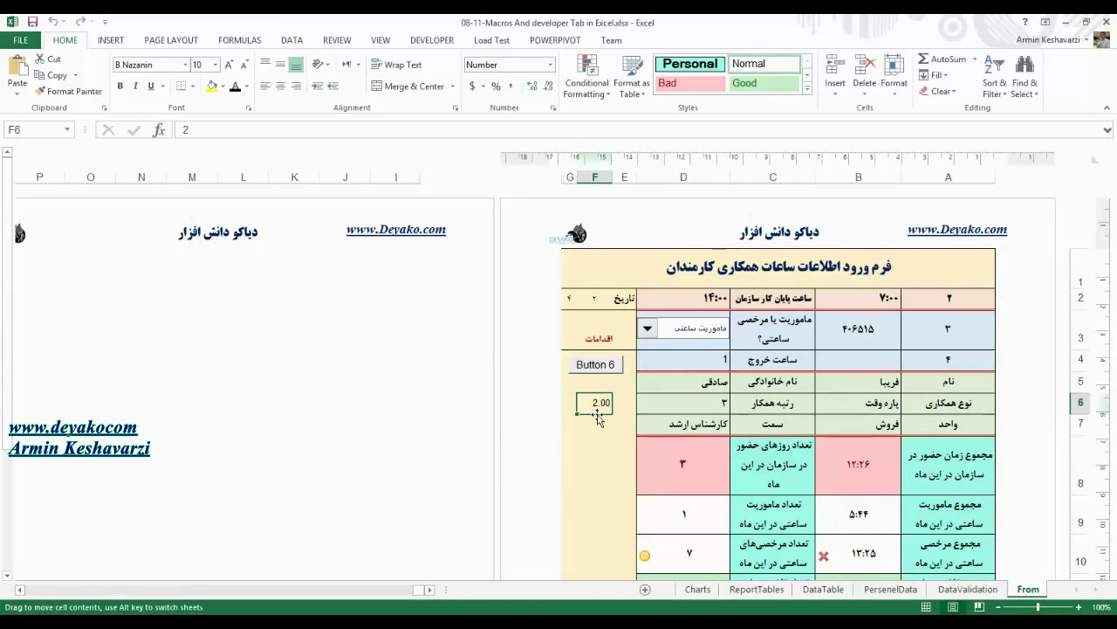
pyautogui.click(647, 329)
pyautogui.click(665, 365)
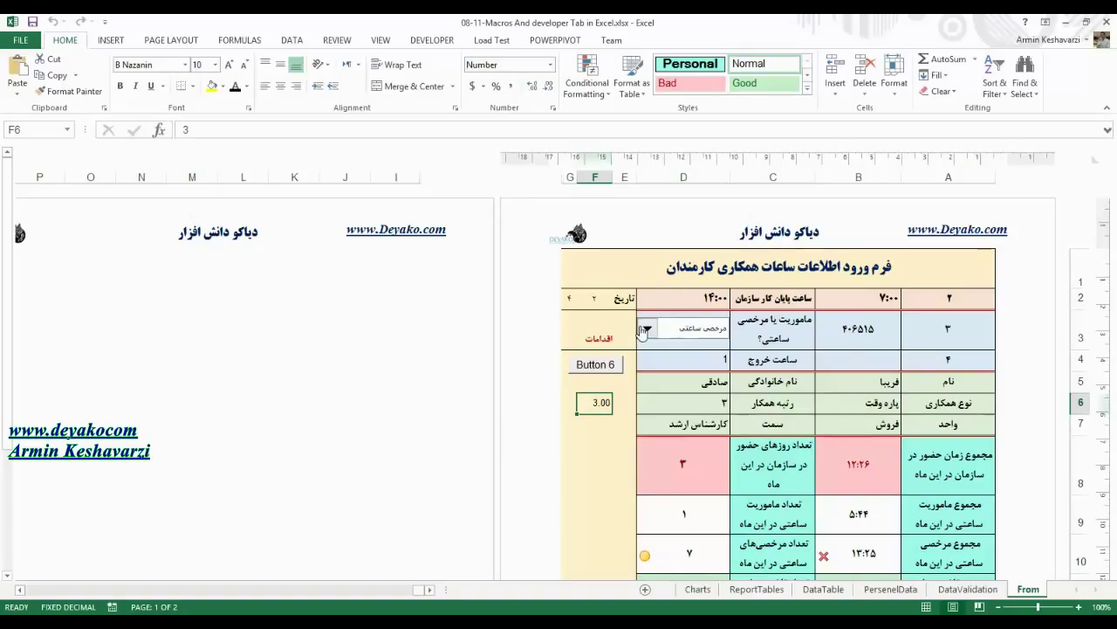
pyautogui.click(685, 330)
pyautogui.click(715, 329)
pyautogui.click(648, 328)
pyautogui.click(664, 347)
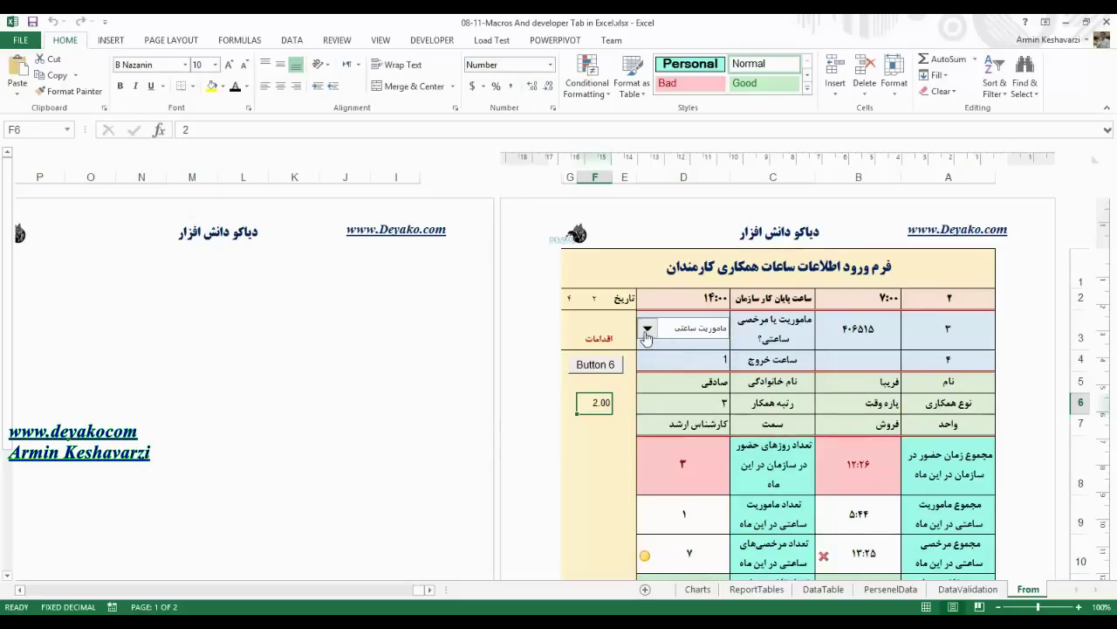
pyautogui.click(648, 328)
pyautogui.click(684, 360)
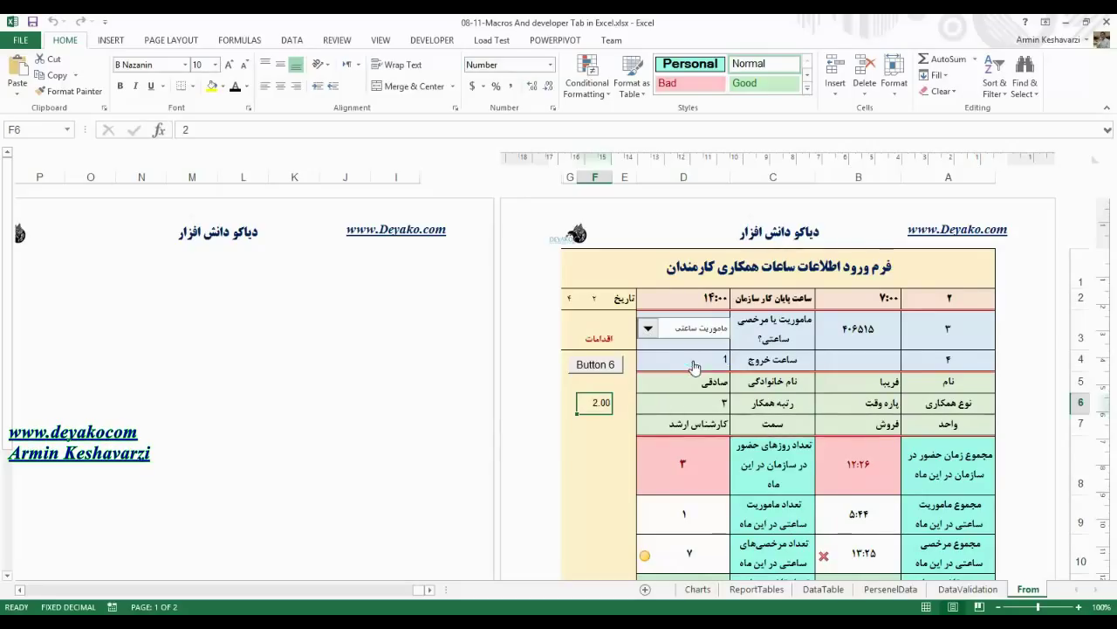
pyautogui.press('Return')
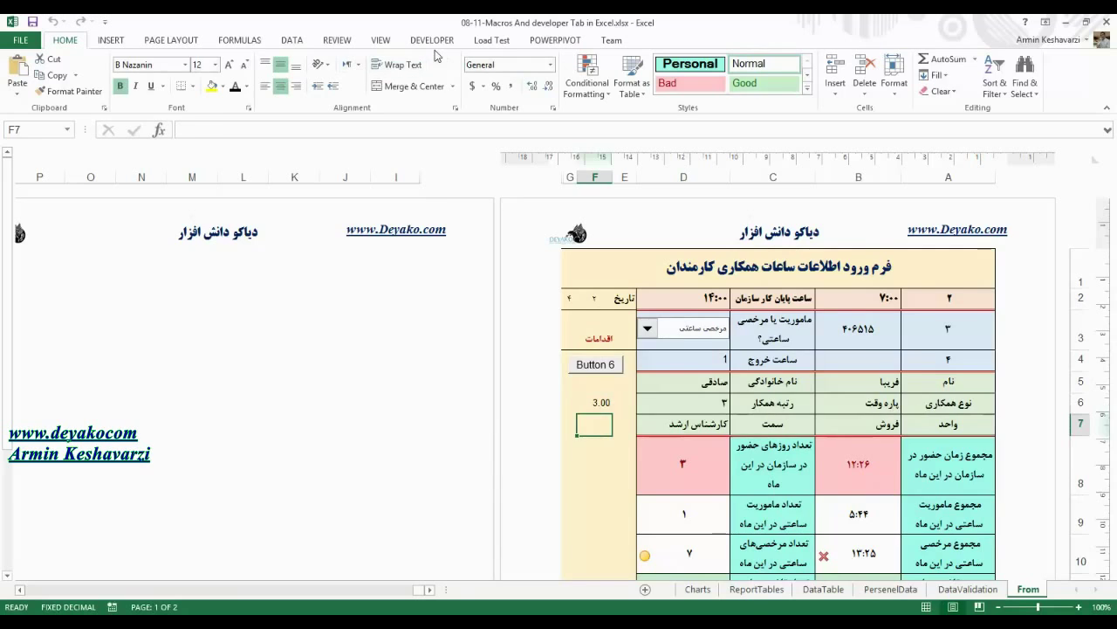
# Step: Draw a Form Controls spin button (Spinner 9) just left of the value in cell D4
pyautogui.click(261, 88)
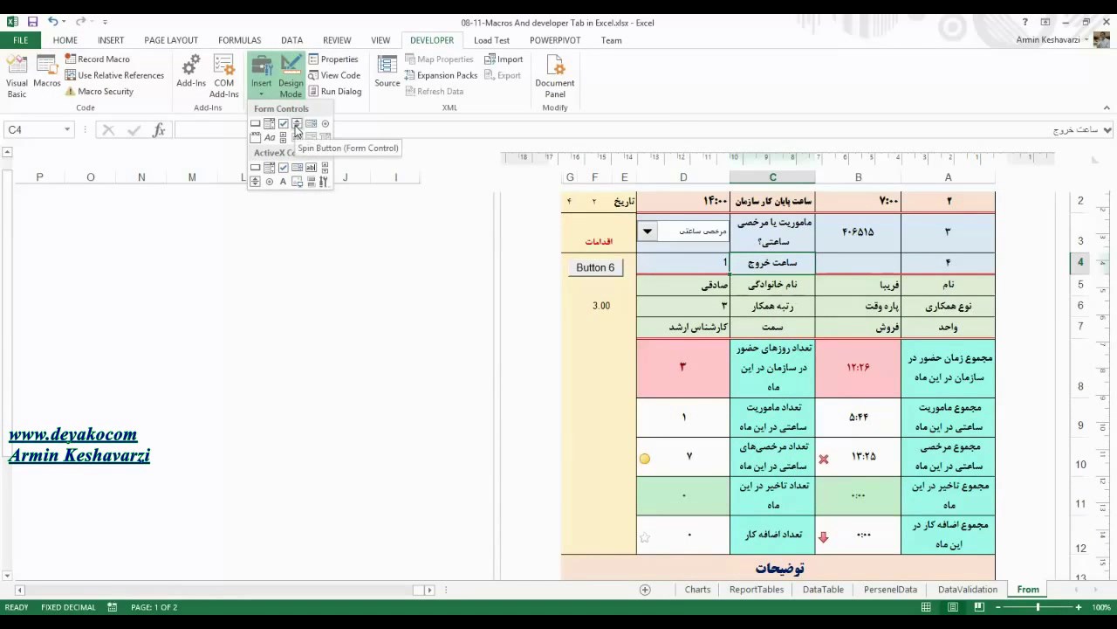
pyautogui.click(297, 127)
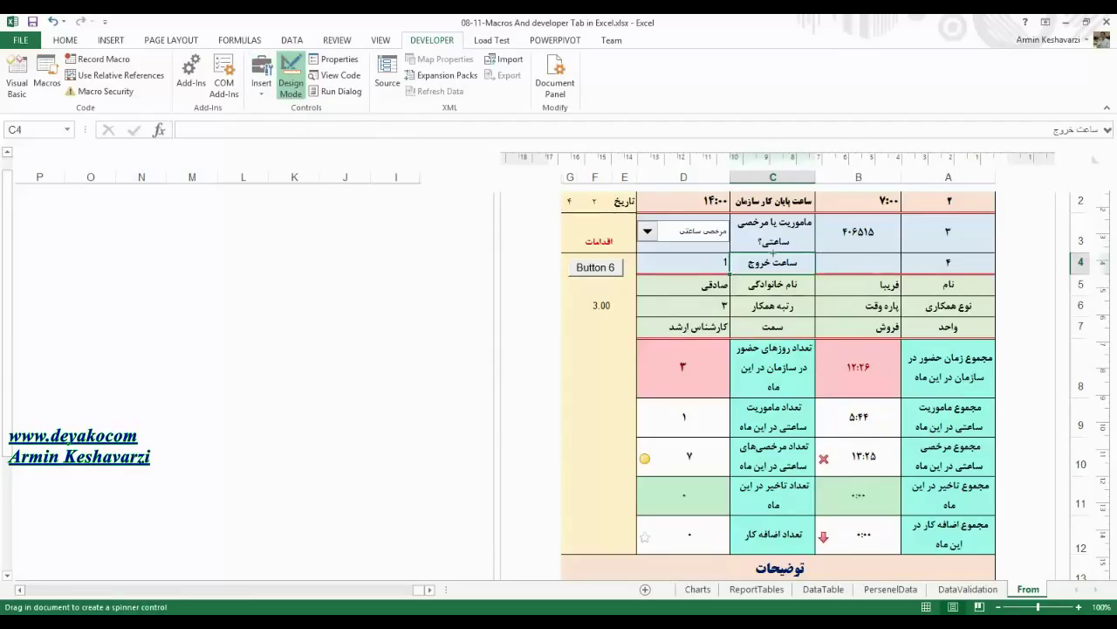
pyautogui.moveTo(652, 255); pyautogui.dragTo(642, 267)
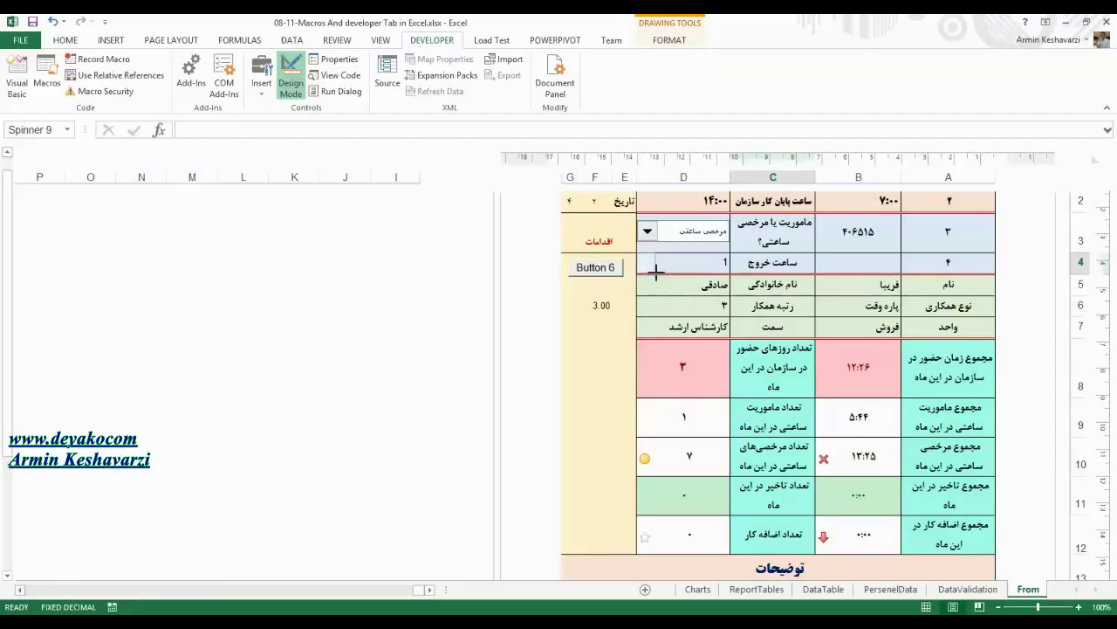
pyautogui.click(694, 267)
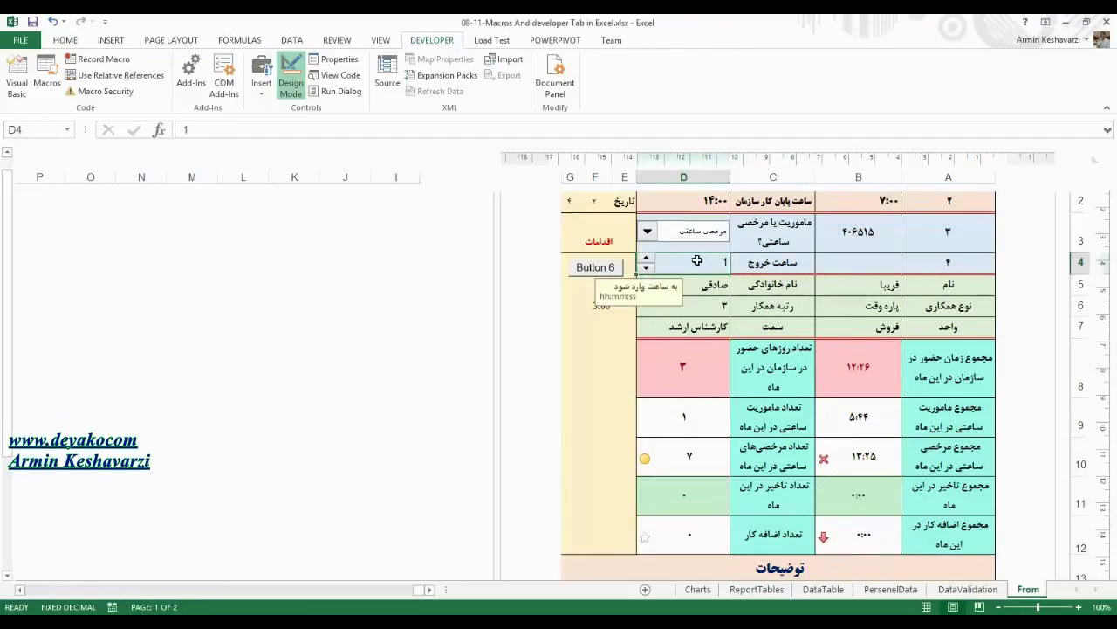
# Step: Set Spinner 9's incremental change to 3 and cell link to $D$4, so D4 shows 0
pyautogui.click(647, 264)
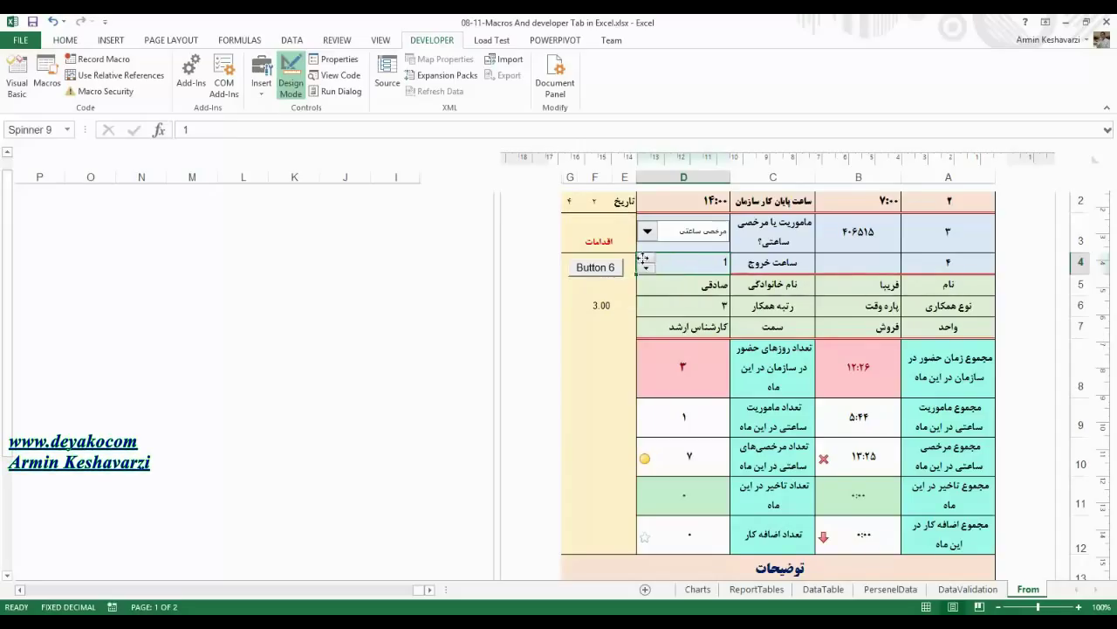
pyautogui.rightClick(647, 264)
pyautogui.click(669, 367)
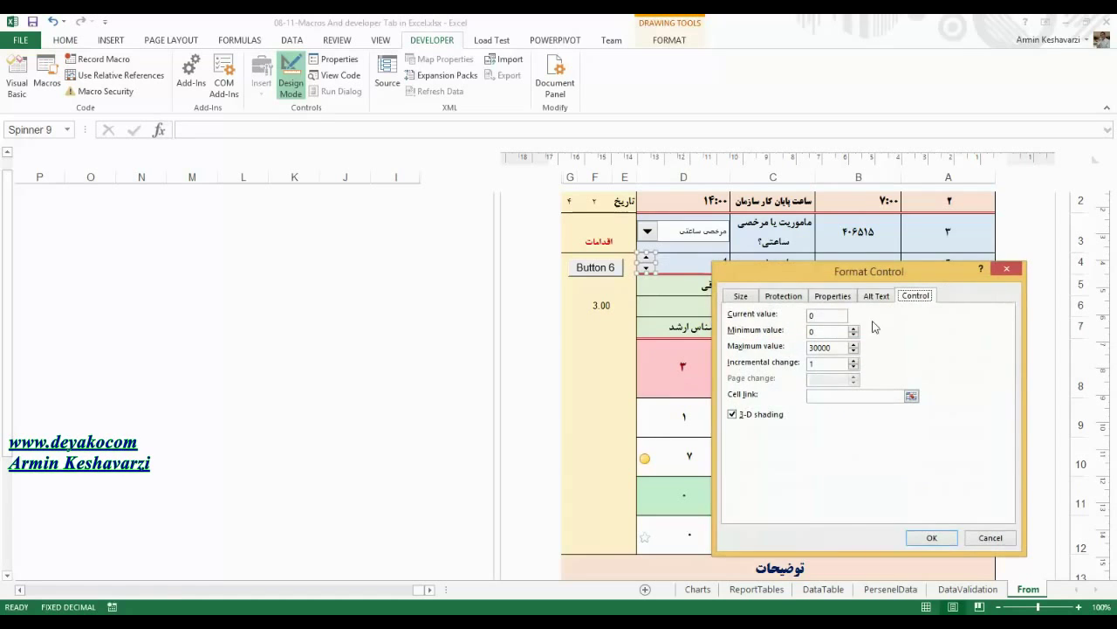
pyautogui.moveTo(907, 278); pyautogui.dragTo(473, 235)
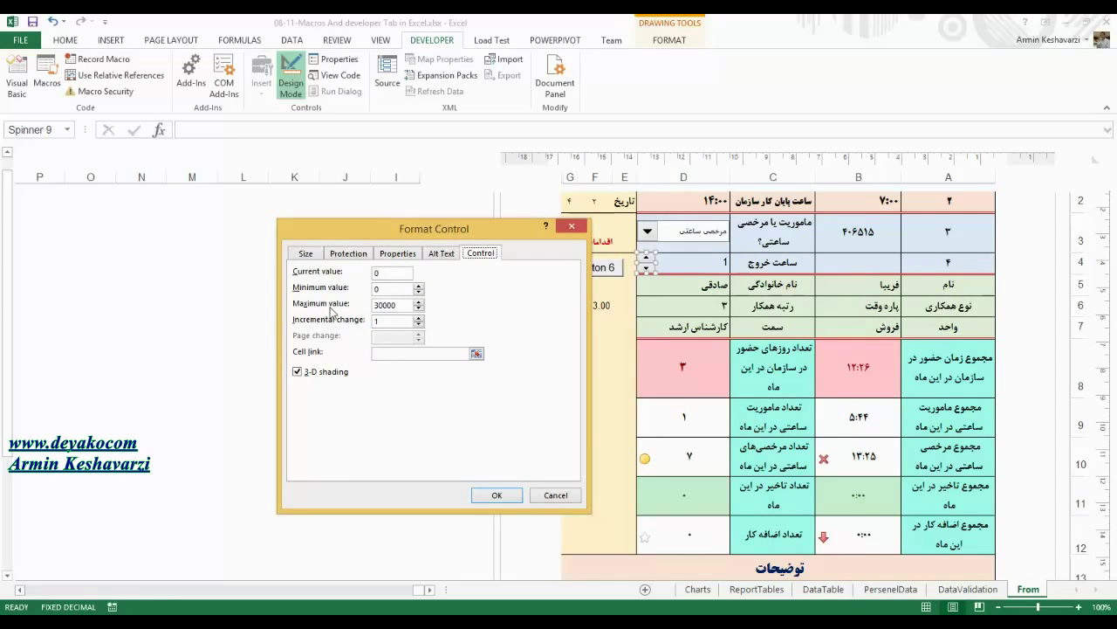
pyautogui.doubleClick(383, 271)
pyautogui.doubleClick(374, 272)
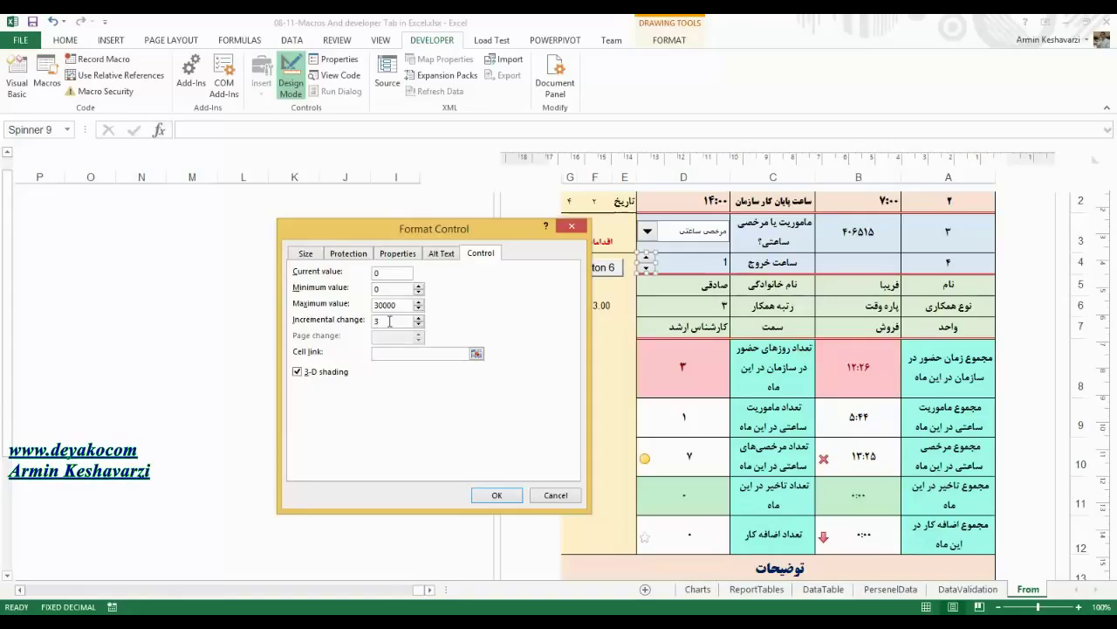
pyautogui.click(424, 353)
pyautogui.click(694, 267)
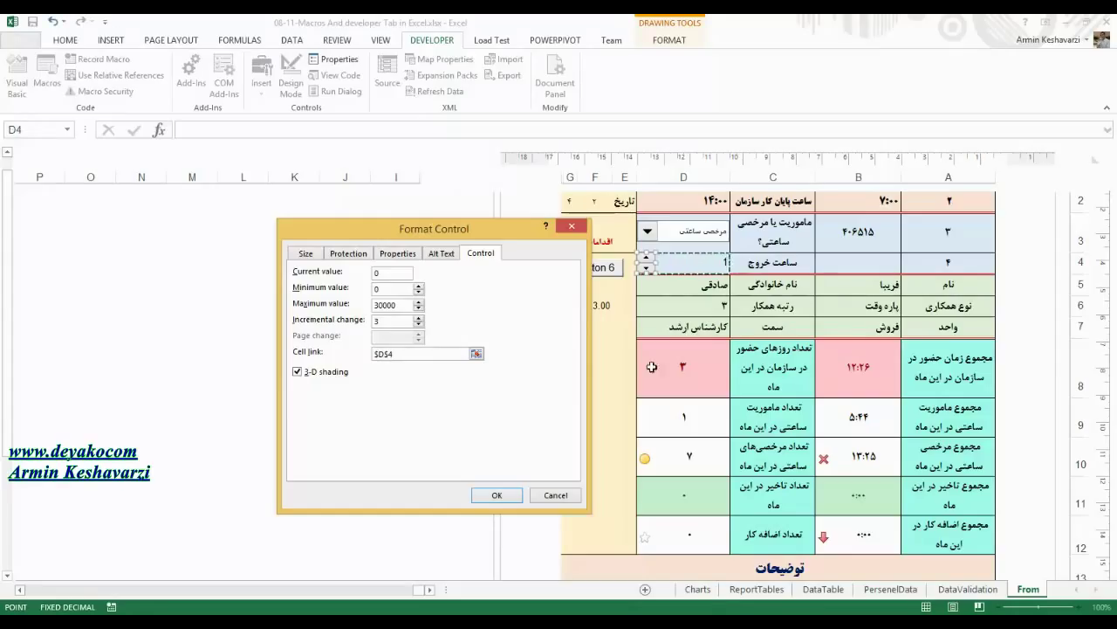
pyautogui.click(490, 498)
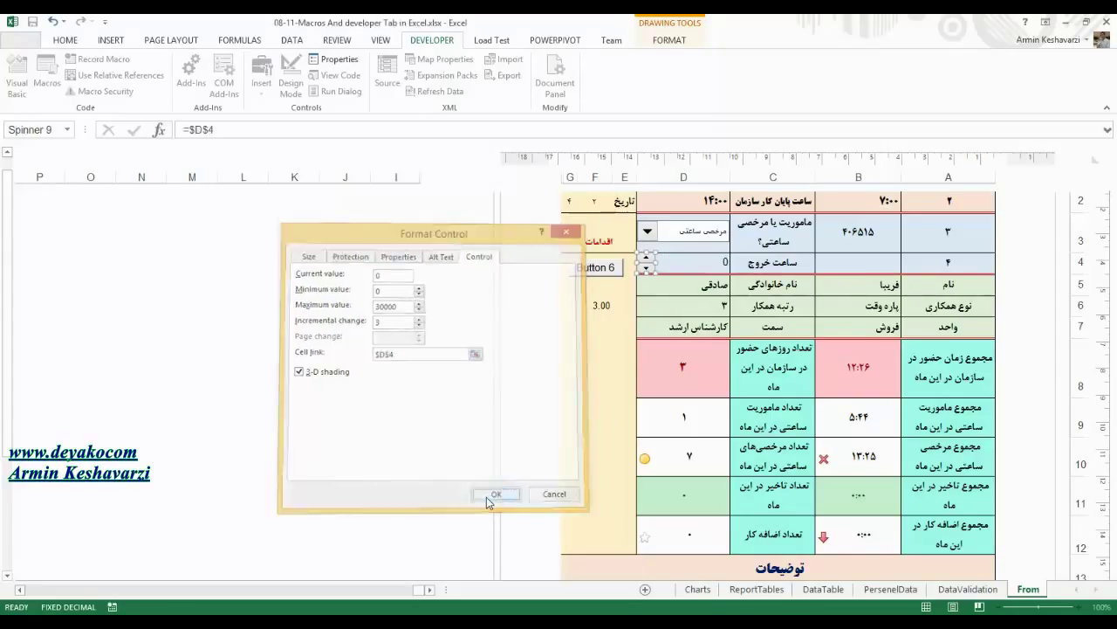
pyautogui.click(715, 277)
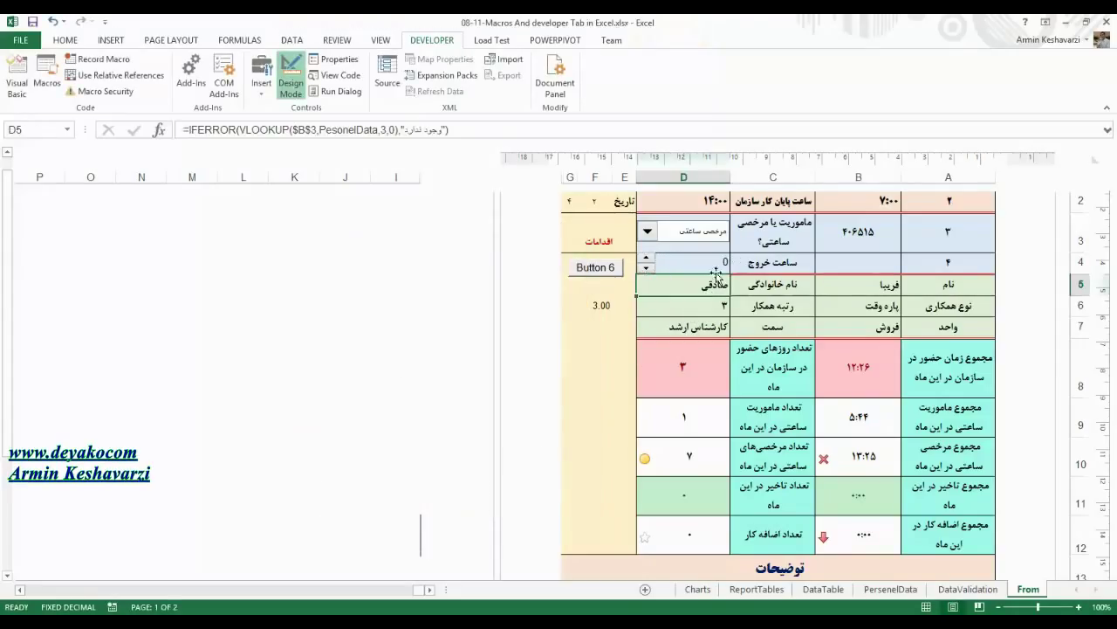
# Step: Zoom the sheet to 120% and step the exit hour in D4 up to 18 with the spinner
pyautogui.click(647, 262)
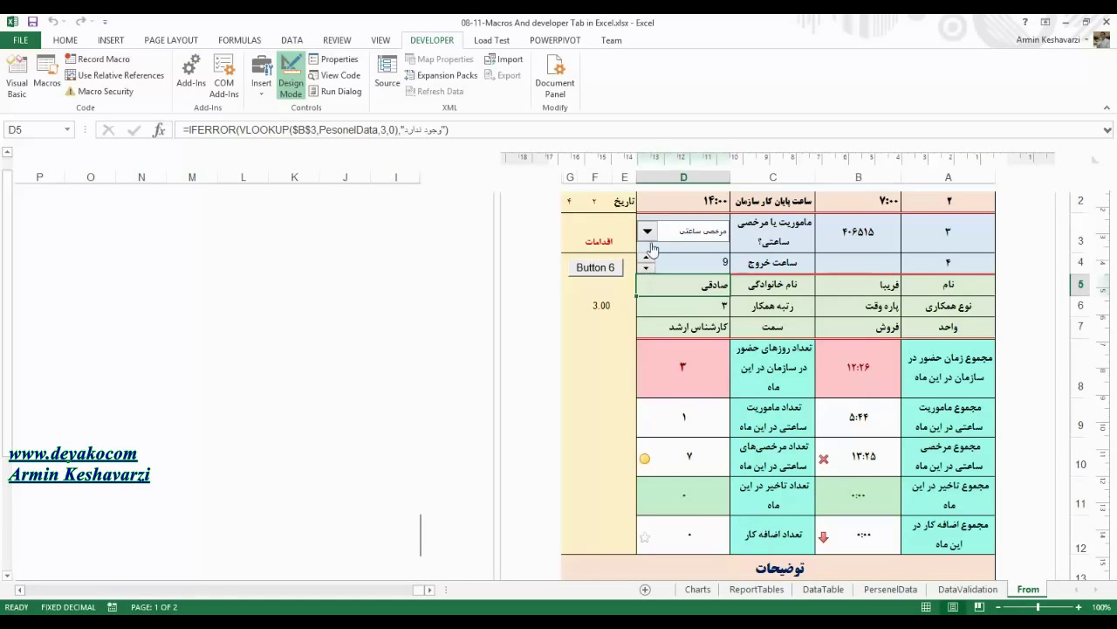
pyautogui.click(1079, 606)
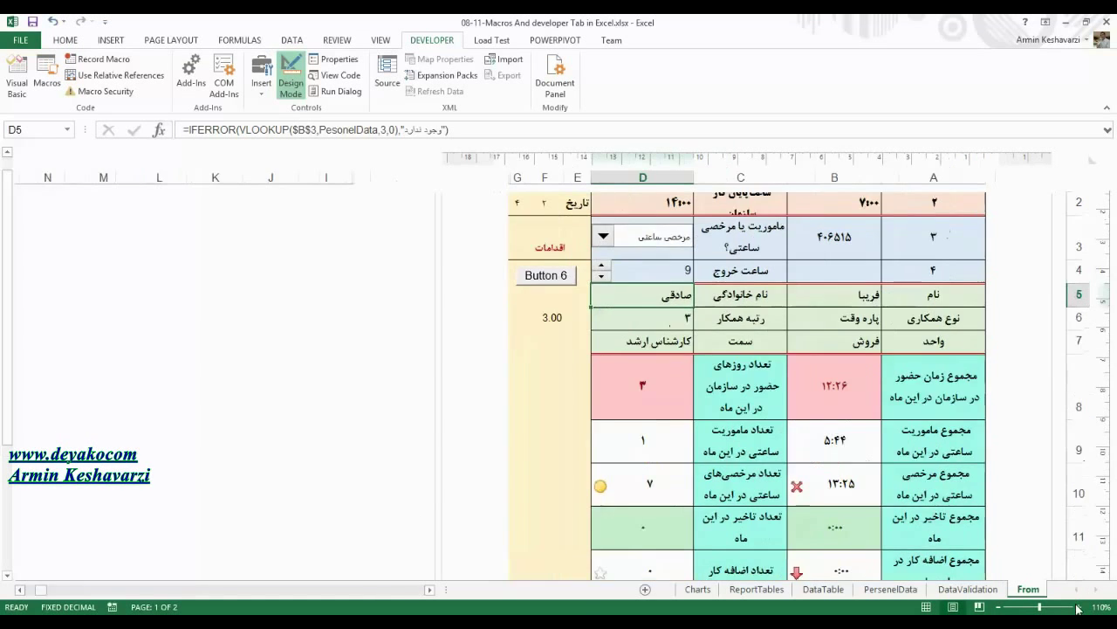
pyautogui.click(1079, 606)
pyautogui.click(560, 273)
pyautogui.click(559, 274)
pyautogui.click(560, 273)
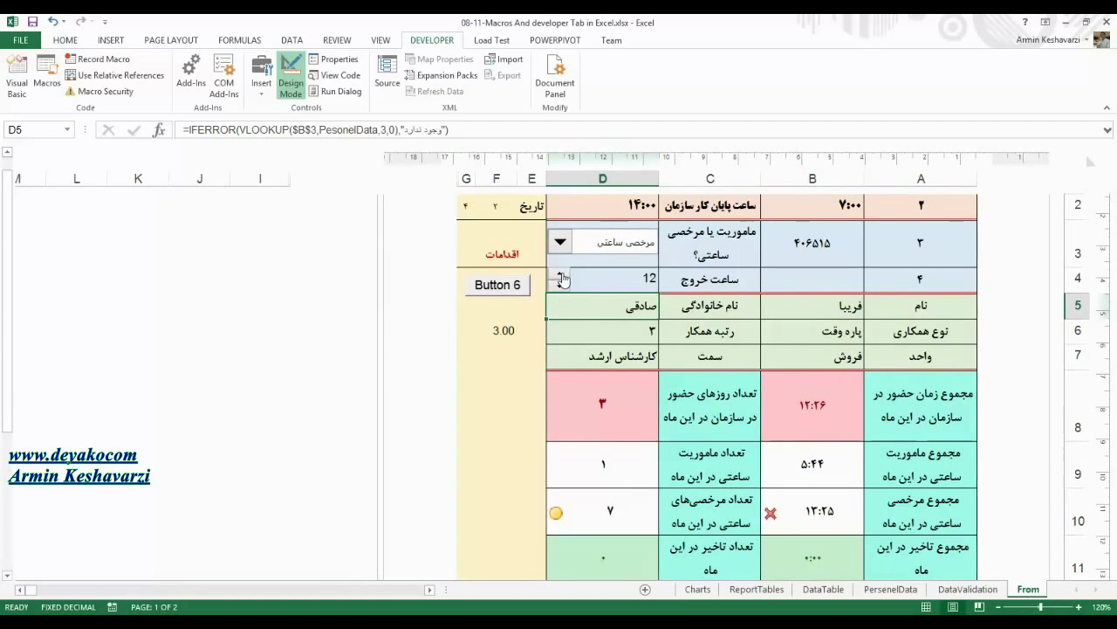
pyautogui.click(559, 273)
pyautogui.click(559, 273)
pyautogui.click(560, 273)
pyautogui.click(603, 279)
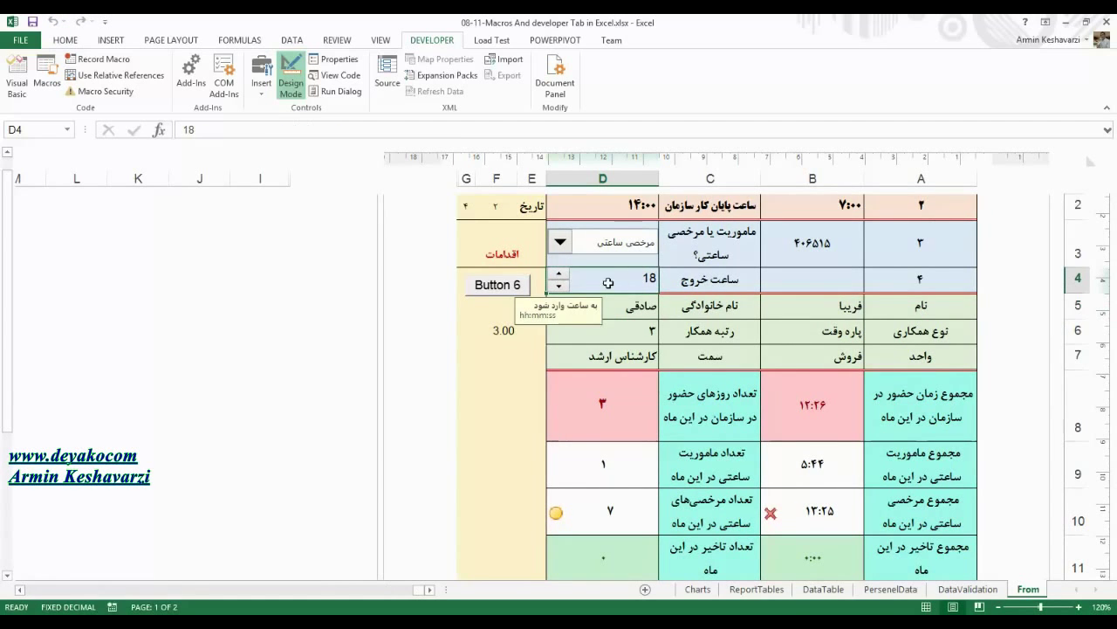
# Step: Set cell D4's text direction to Right-to-Left from the Home tab's alignment options
pyautogui.click(66, 40)
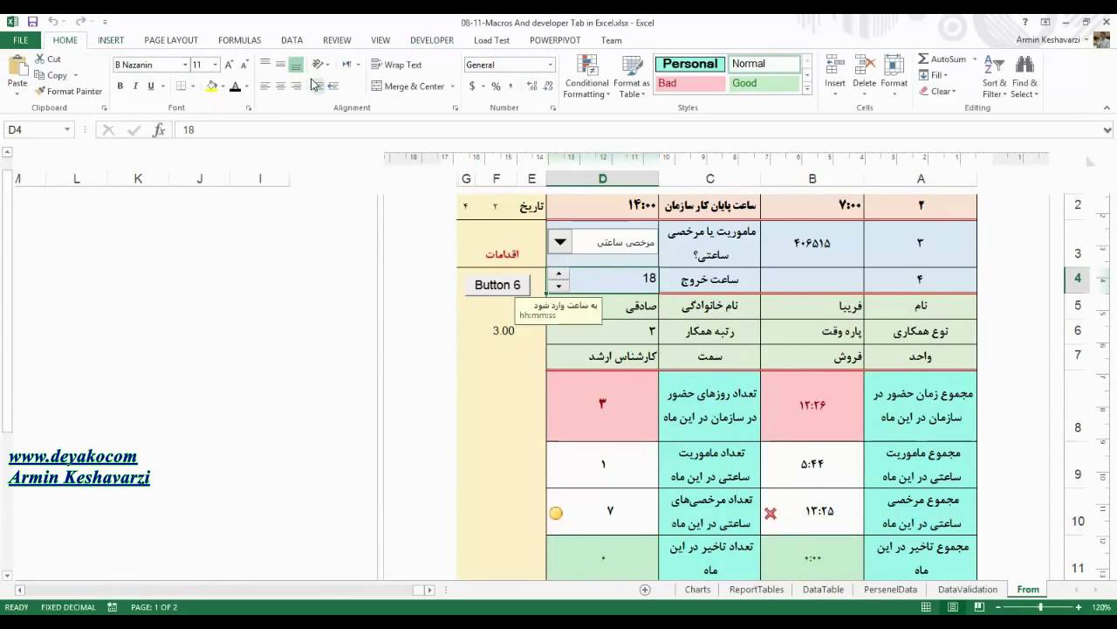
pyautogui.click(358, 65)
pyautogui.click(391, 102)
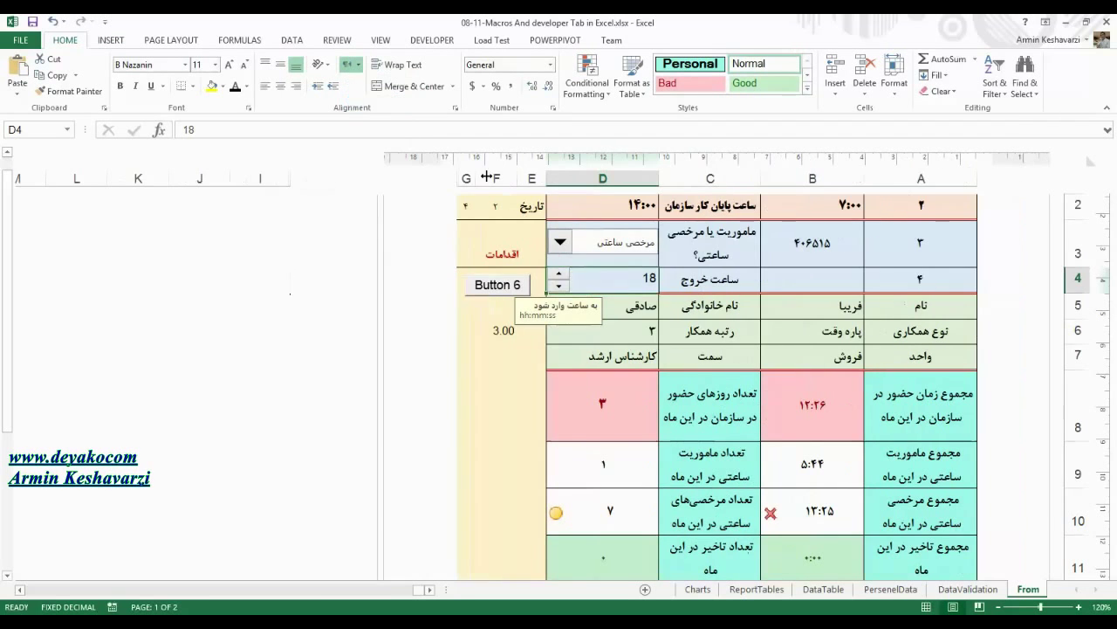
pyautogui.click(161, 62)
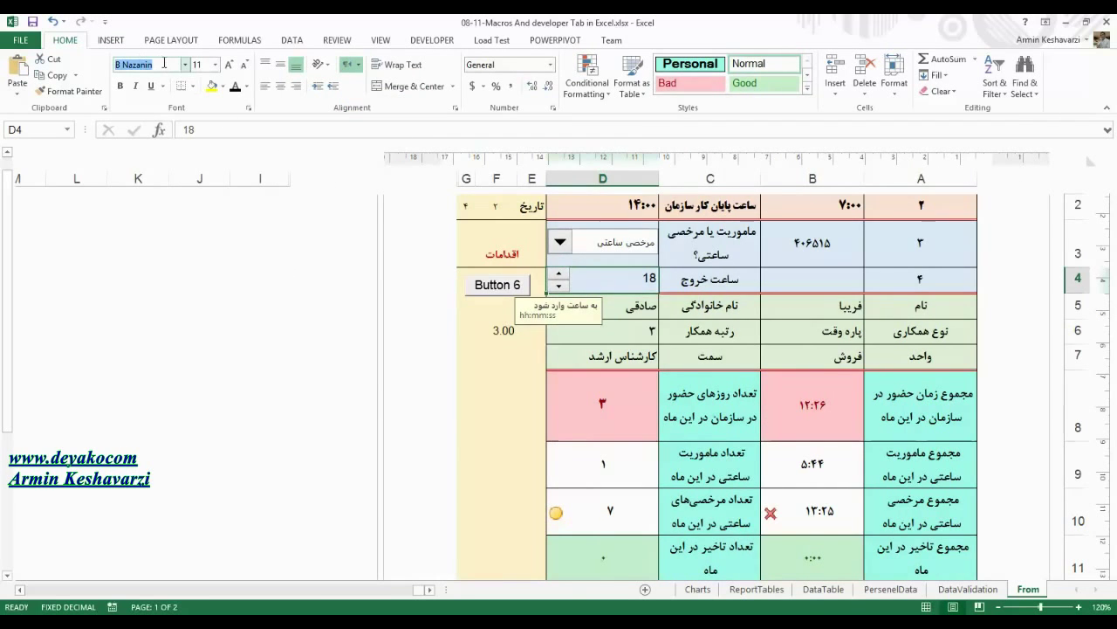
pyautogui.press('Escape')
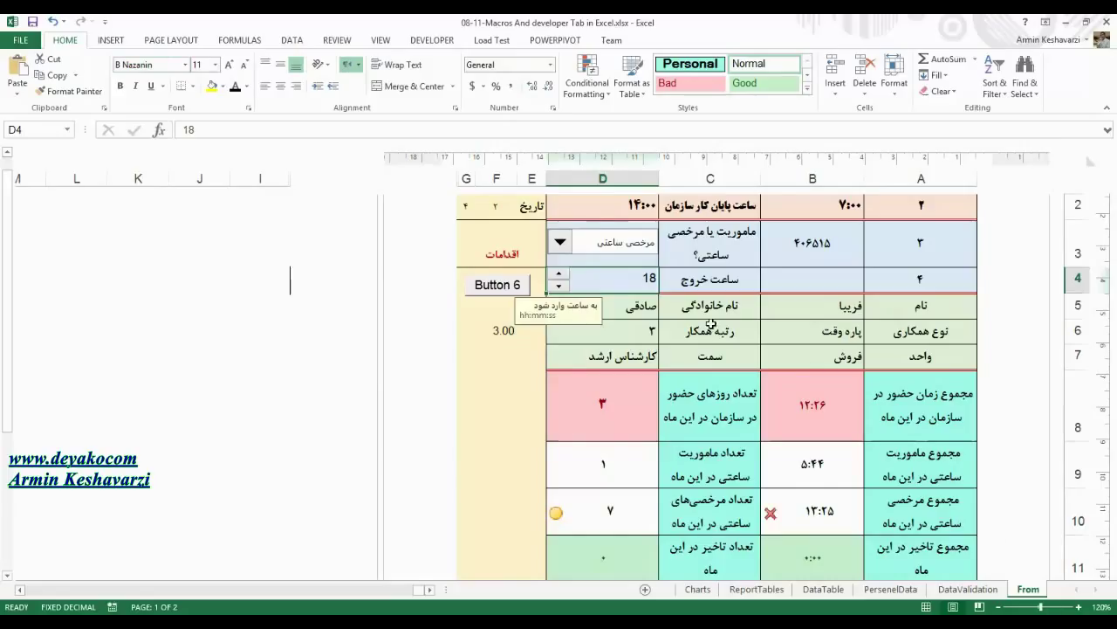
# Step: Apply the Custom number format [$-3010000]0 to D4 so its 18 shows in Persian digits
pyautogui.click(551, 65)
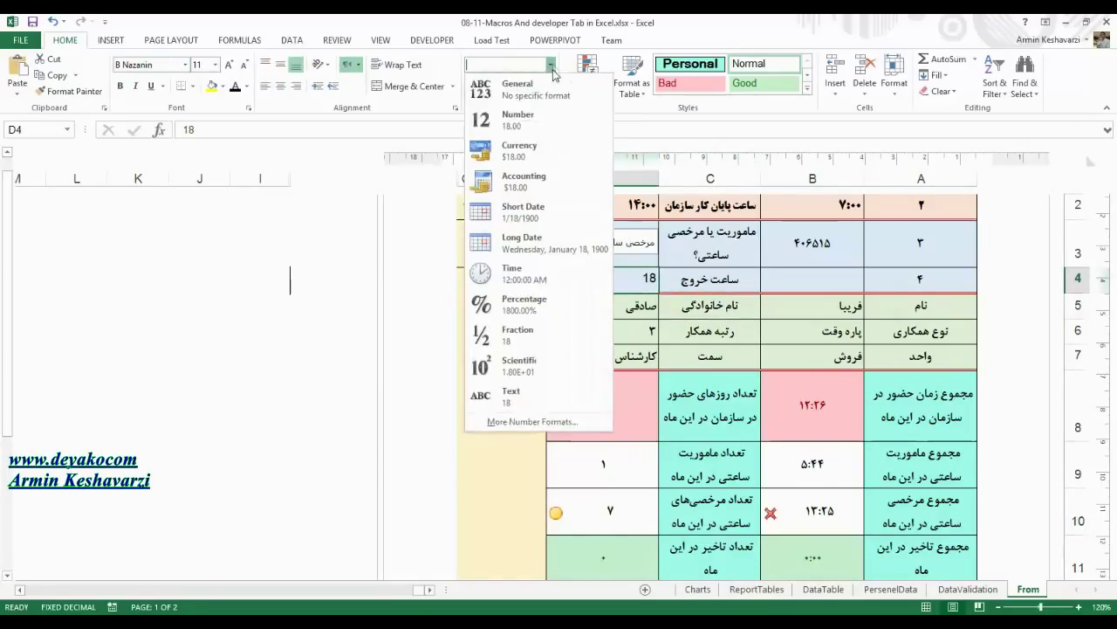
pyautogui.click(516, 423)
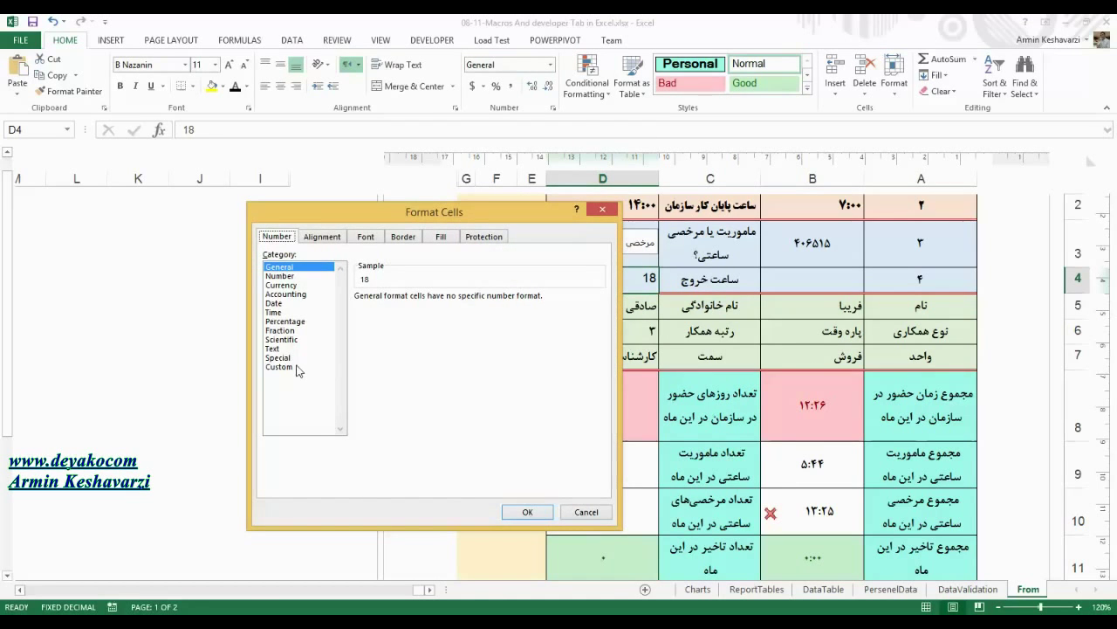
pyautogui.moveTo(463, 214); pyautogui.dragTo(578, 173)
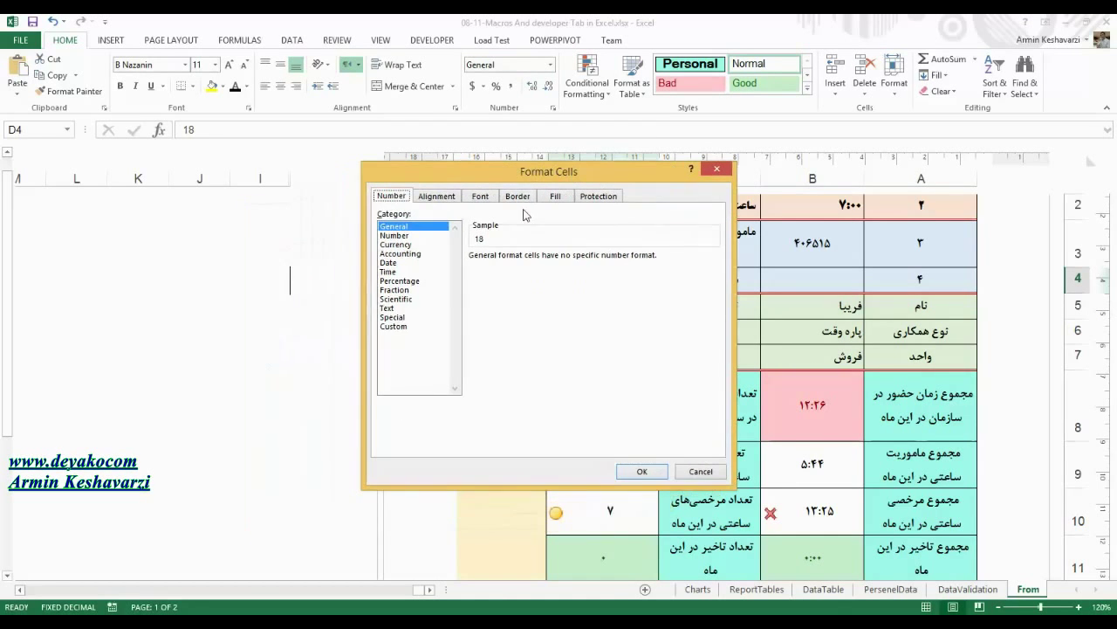
pyautogui.click(394, 326)
pyautogui.moveTo(714, 299); pyautogui.dragTo(714, 365)
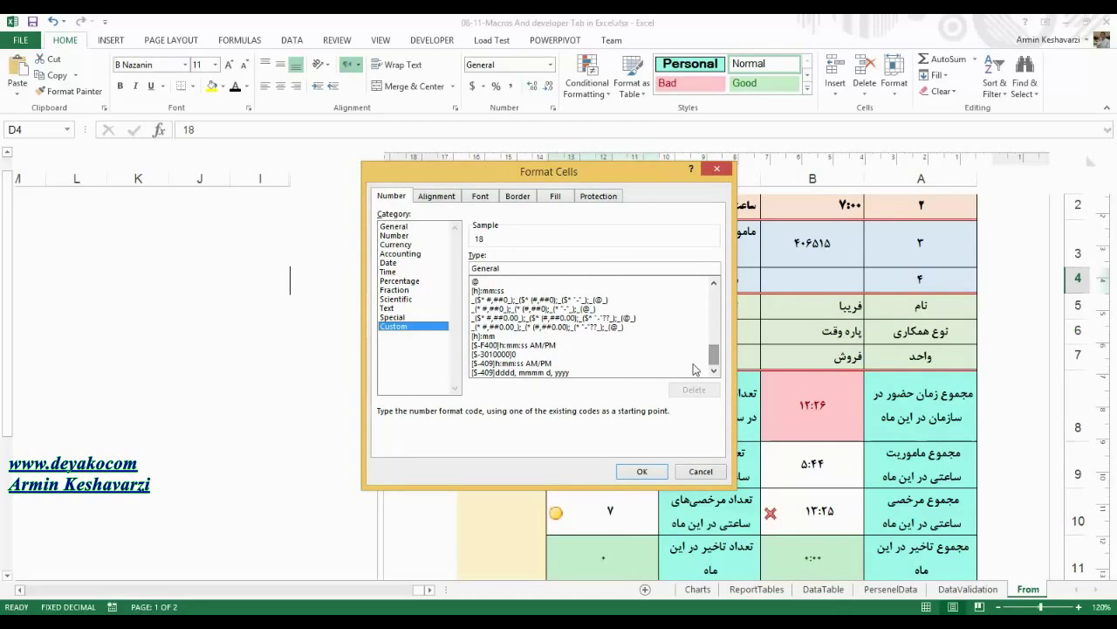
pyautogui.click(494, 354)
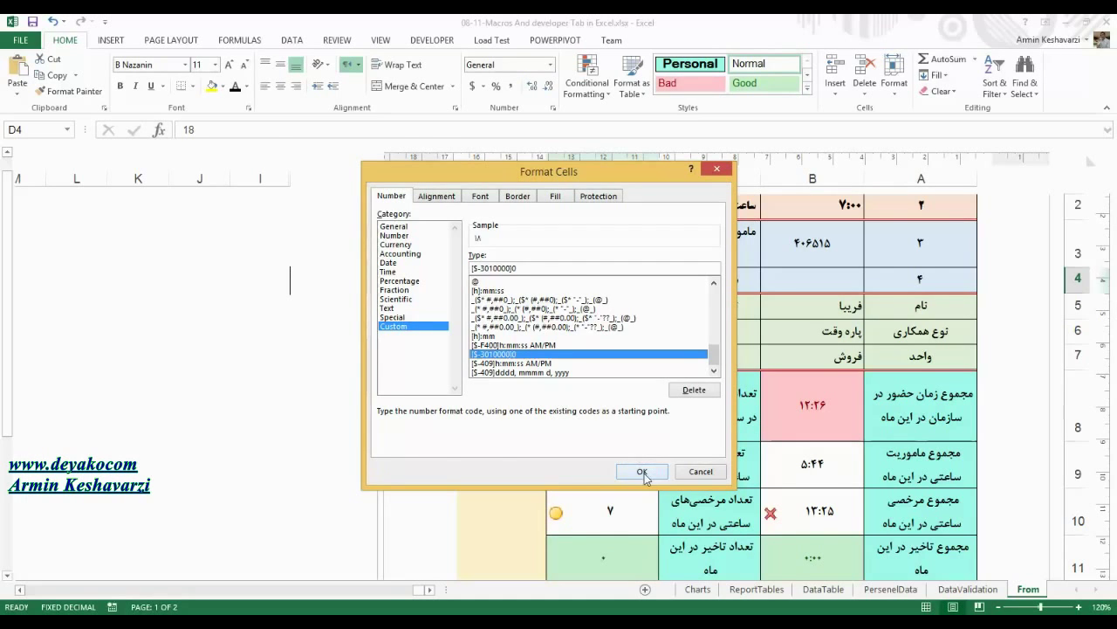
pyautogui.click(642, 471)
pyautogui.click(630, 333)
pyautogui.click(578, 274)
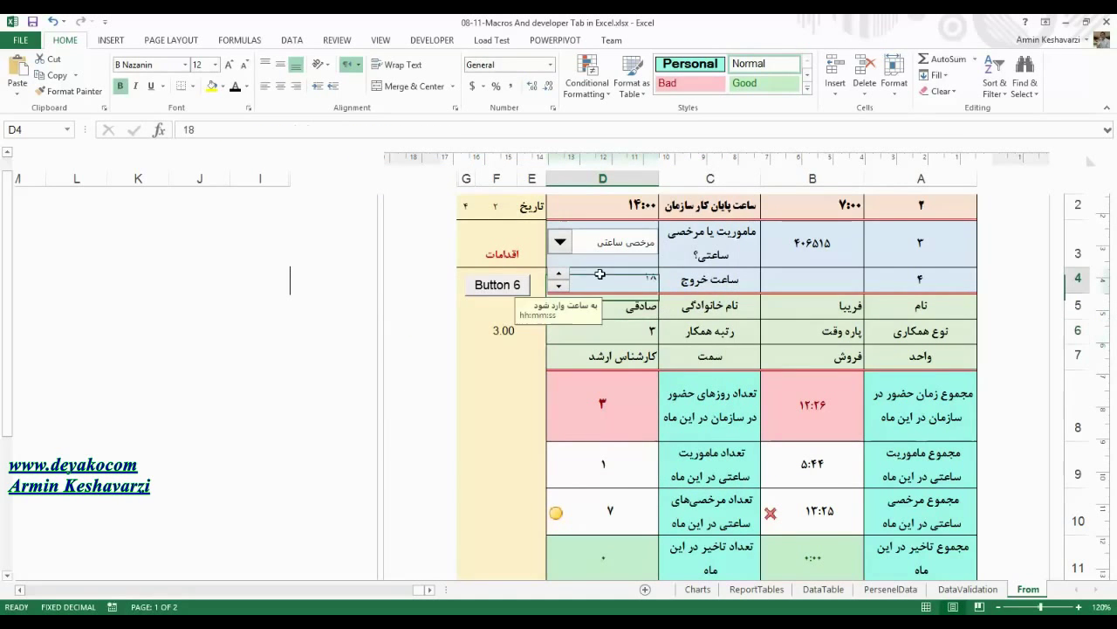
# Step: Step the exit hour in D4 up to 21 with the spinner and check cell B4's input message
pyautogui.click(559, 277)
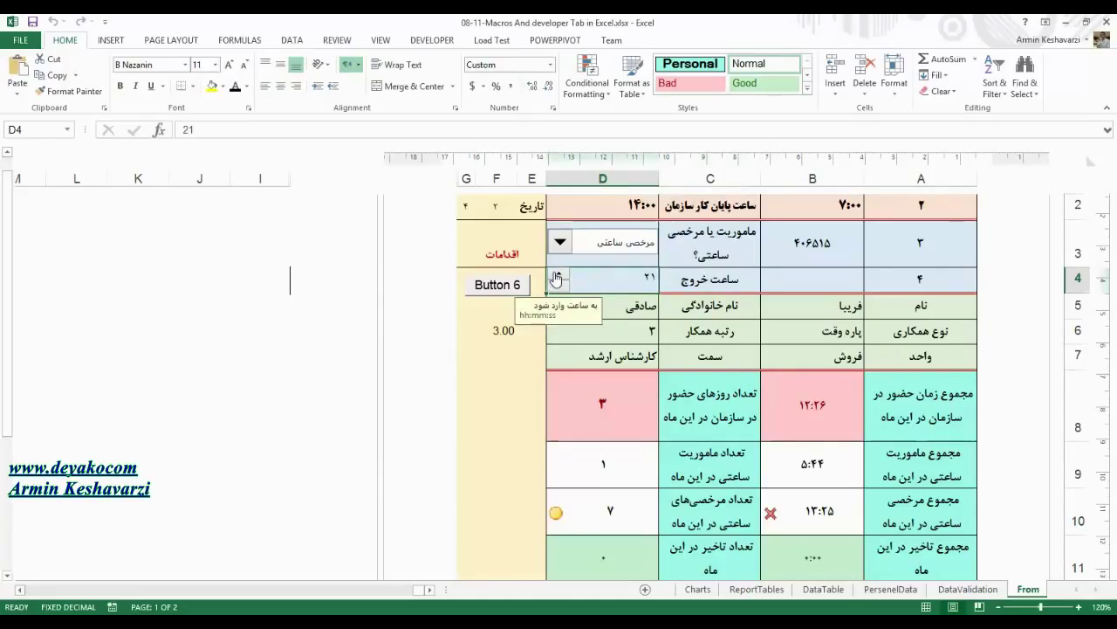
pyautogui.moveTo(556, 278); pyautogui.dragTo(562, 296)
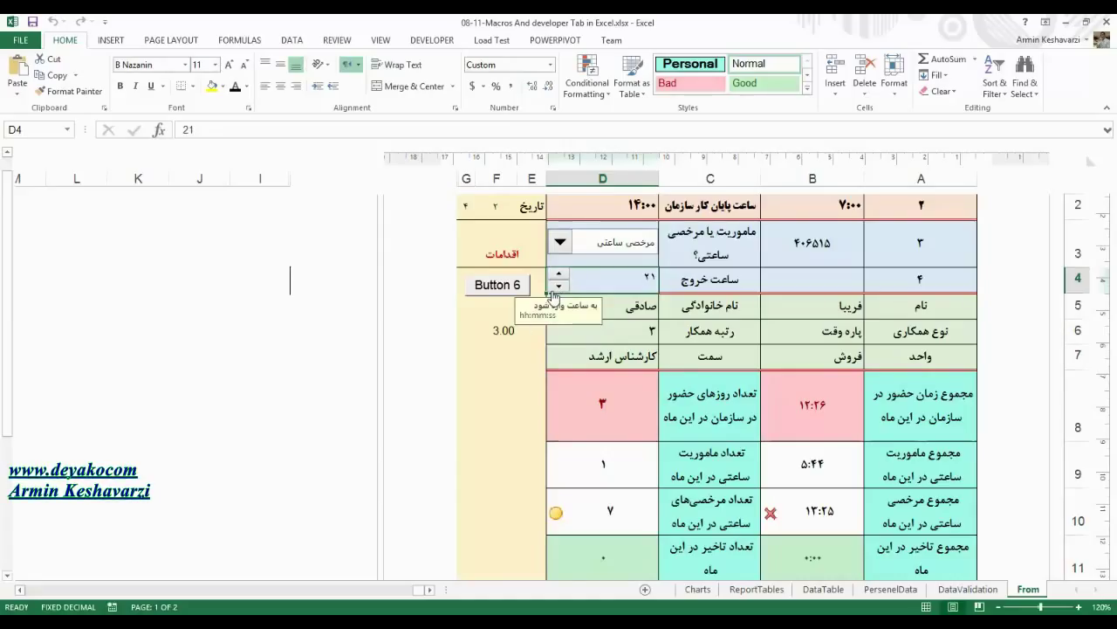
pyautogui.click(809, 288)
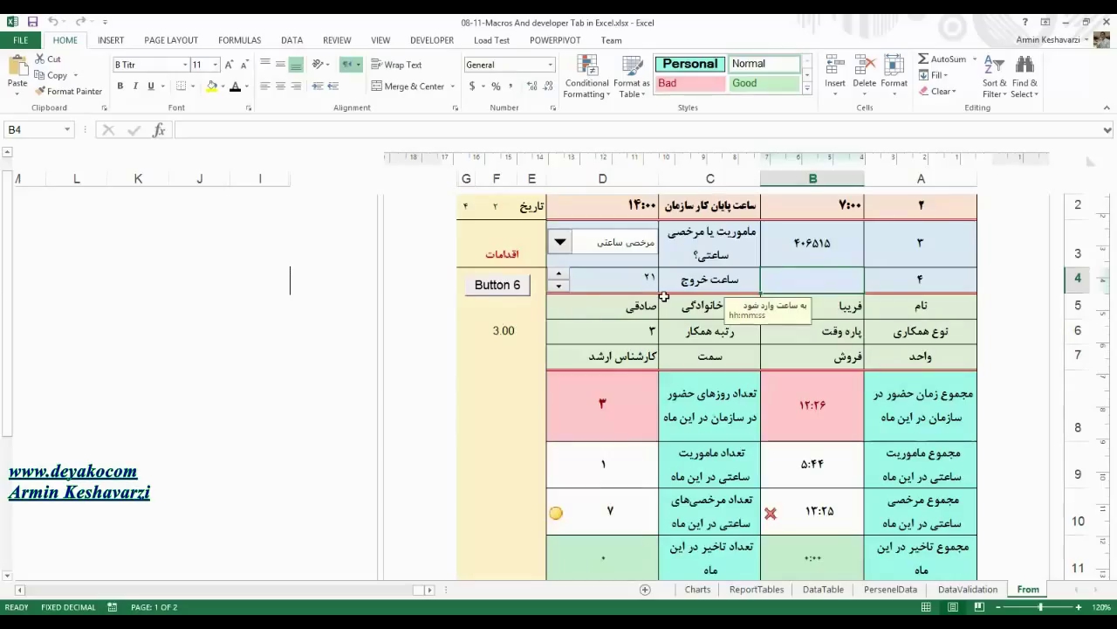
# Step: Draw a List Box form control to the left of the employee form
pyautogui.click(587, 307)
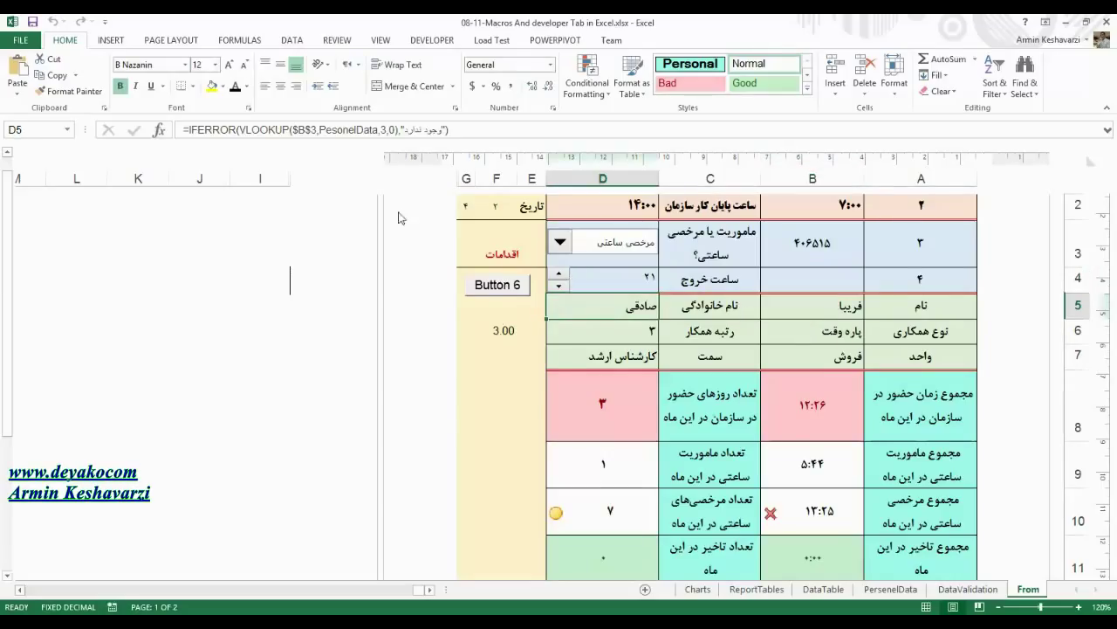
pyautogui.click(444, 44)
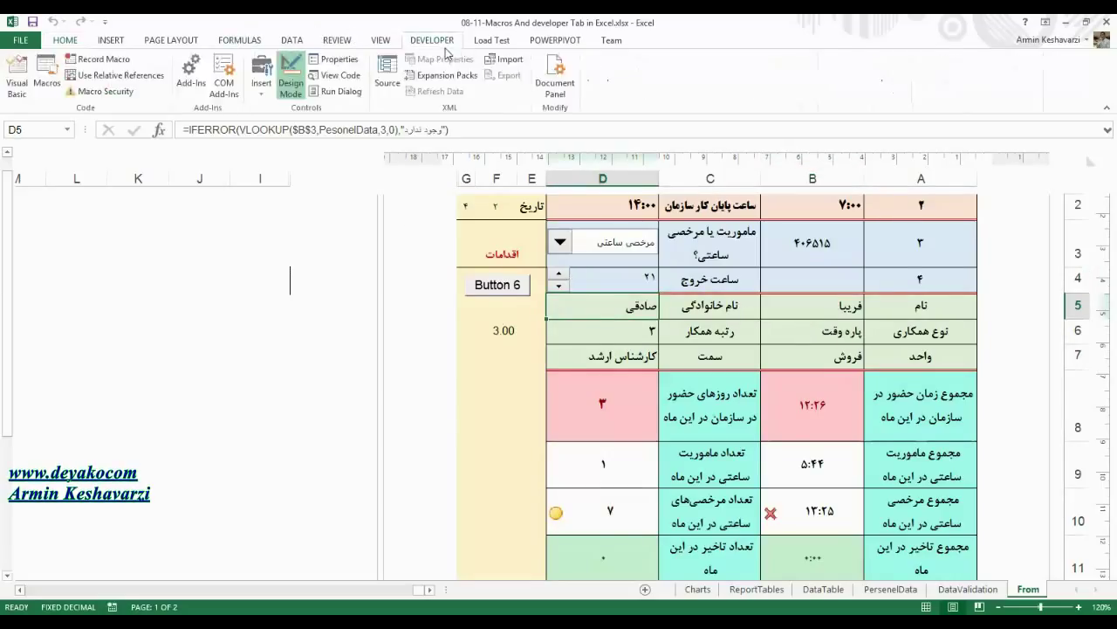
pyautogui.click(270, 95)
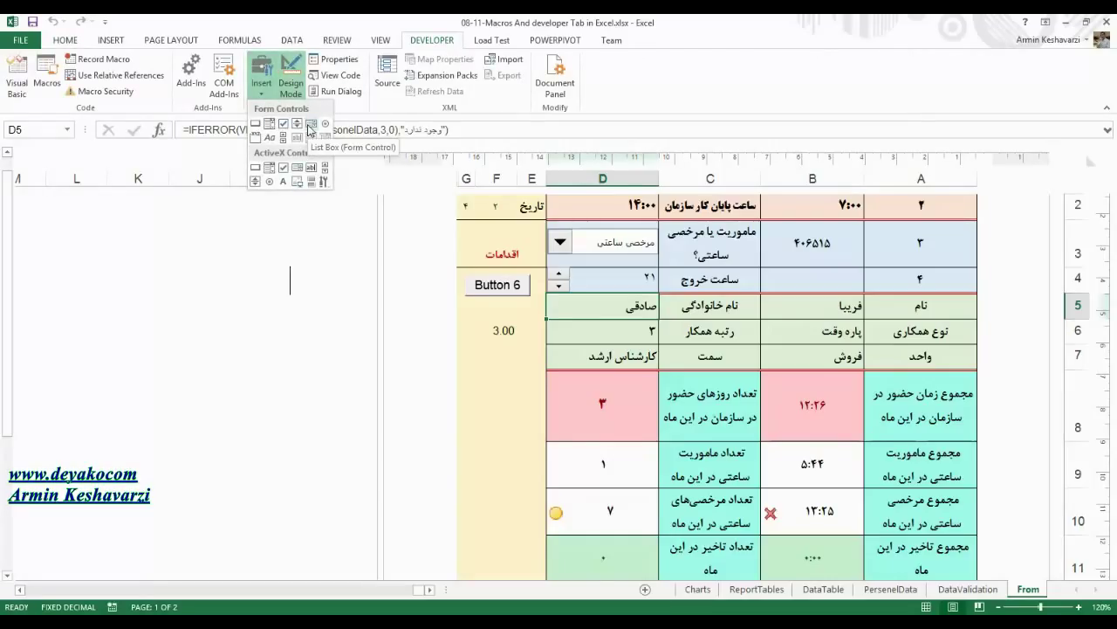
pyautogui.click(309, 129)
pyautogui.moveTo(282, 249); pyautogui.dragTo(73, 397)
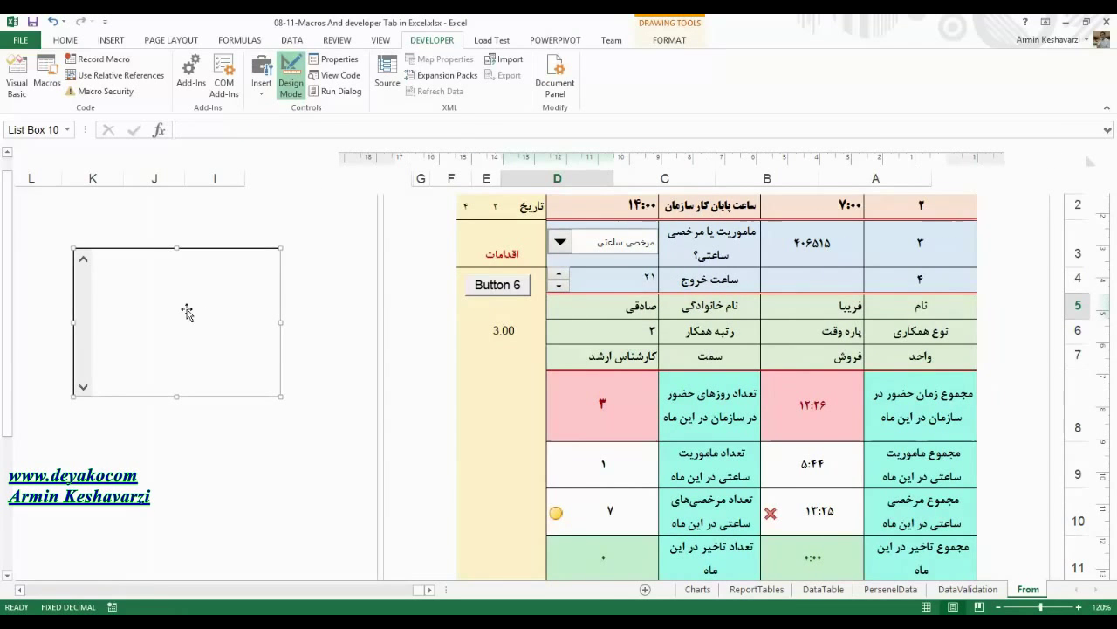
pyautogui.moveTo(172, 270); pyautogui.dragTo(163, 242)
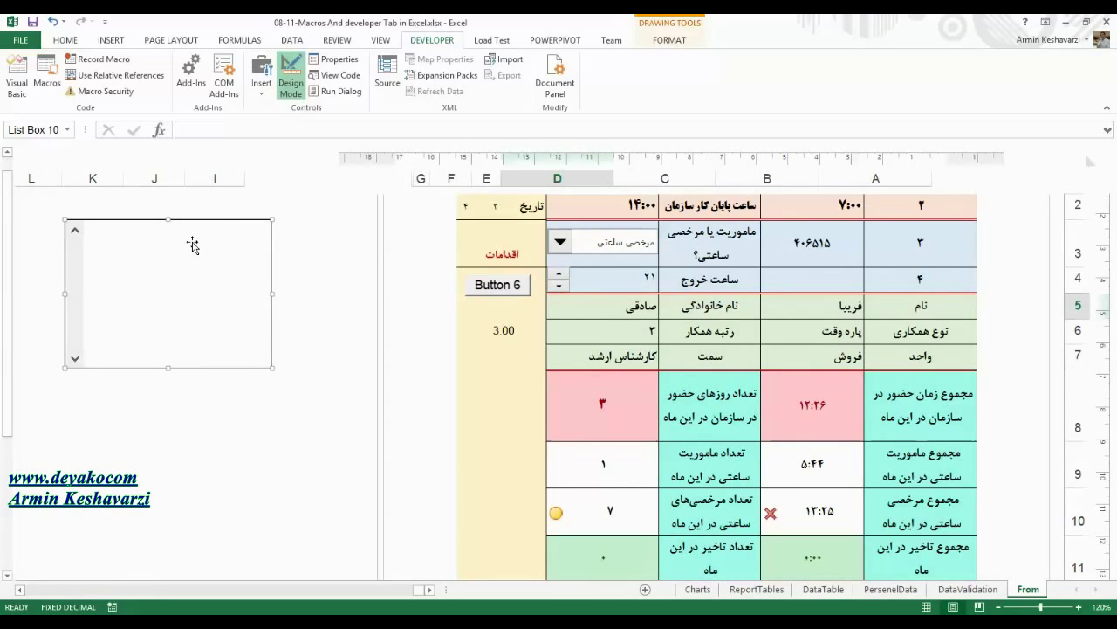
# Step: Glance at the personnel data sheet, then make the list box taller and shift it up-left
pyautogui.click(825, 590)
pyautogui.click(890, 590)
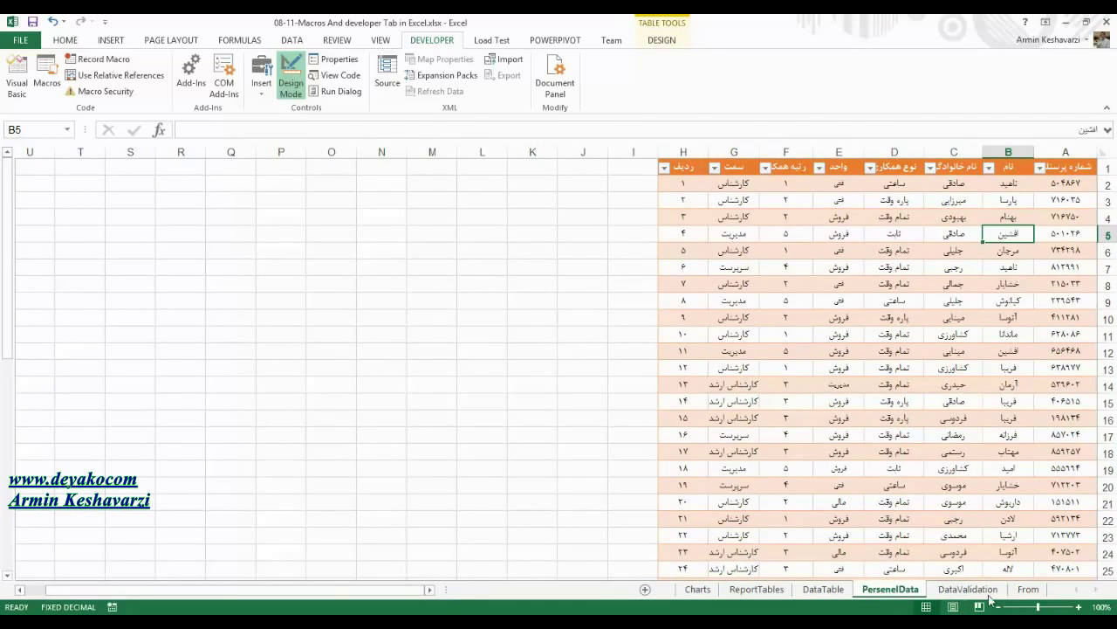
pyautogui.click(1026, 589)
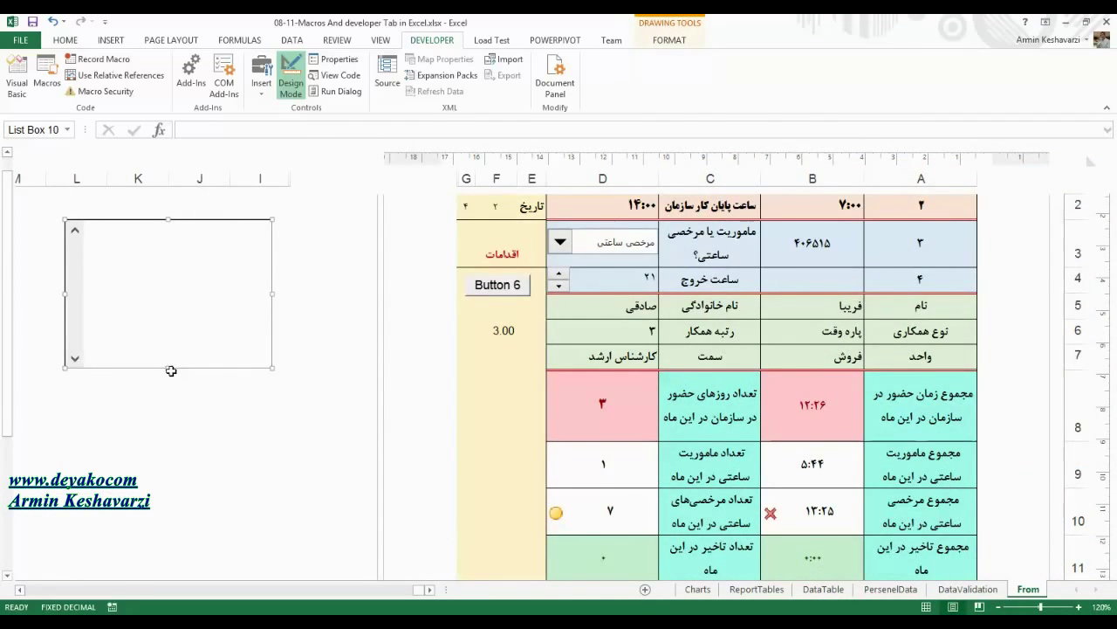
pyautogui.moveTo(168, 368); pyautogui.dragTo(168, 435)
pyautogui.moveTo(215, 234)
pyautogui.mouseDown()
pyautogui.moveTo(181, 212)
pyautogui.moveTo(212, 216)
pyautogui.mouseUp()
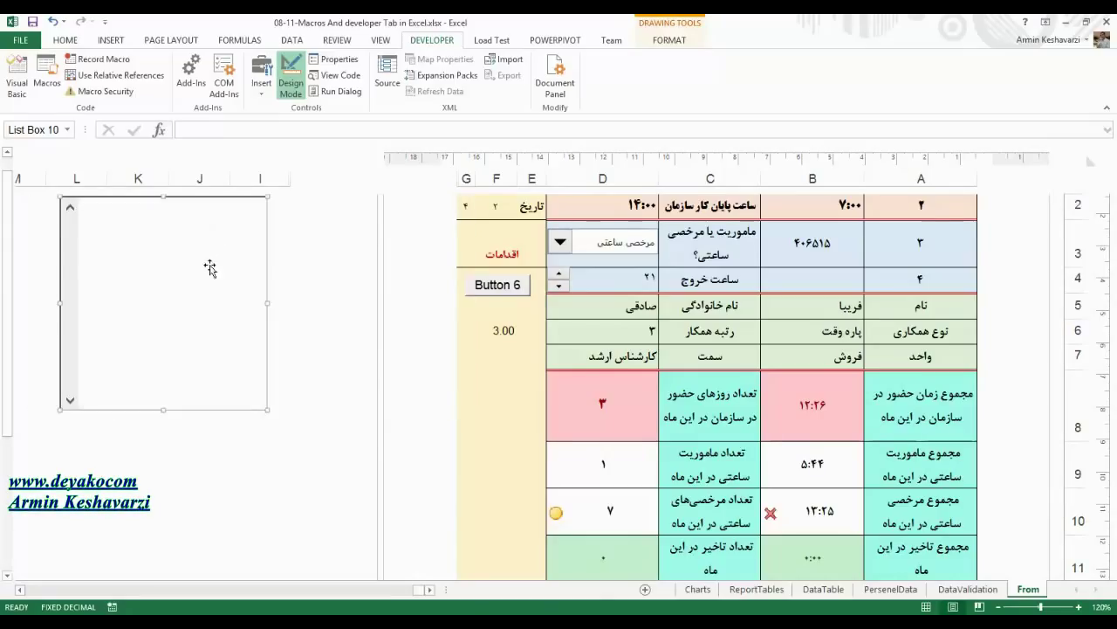
pyautogui.click(811, 251)
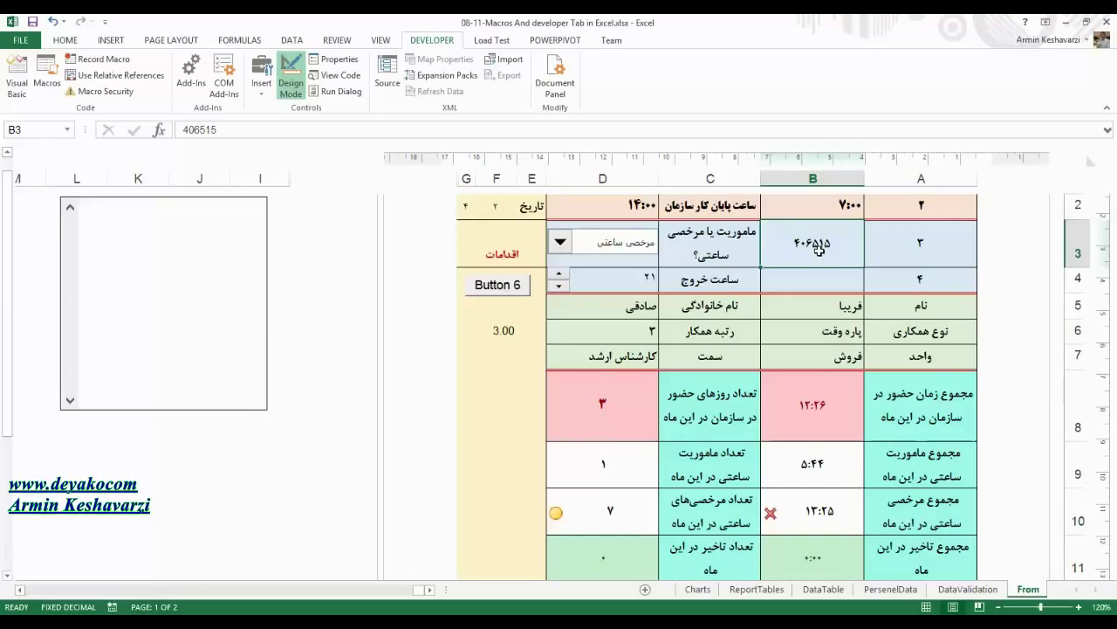
# Step: Set List Box 10's input range to PerseneIData!$C:$C and its cell link to $L$2
pyautogui.rightClick(202, 242)
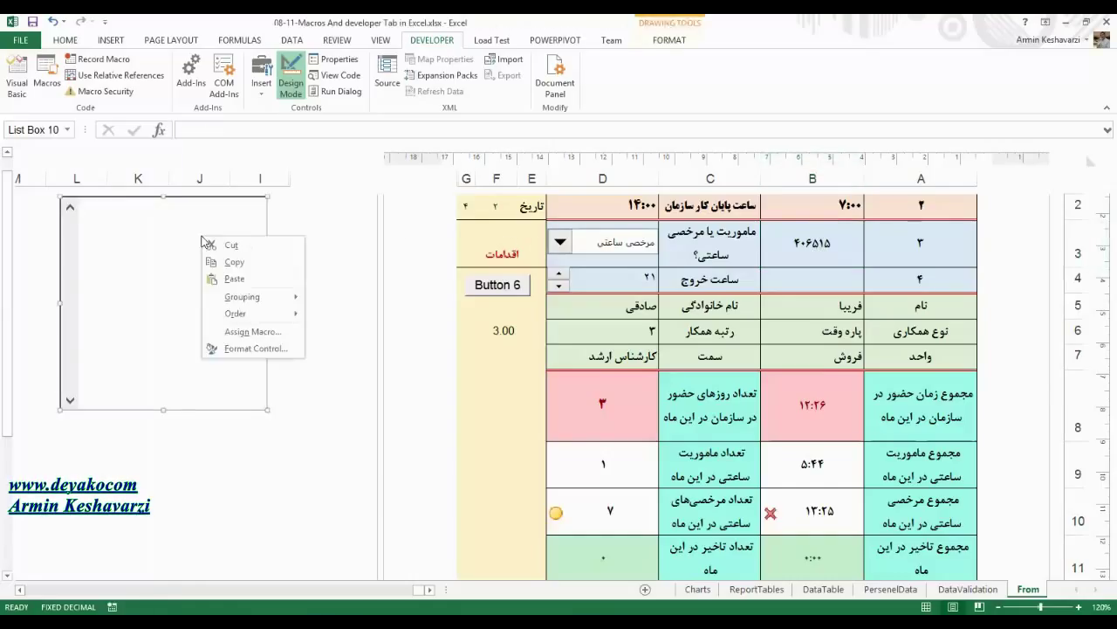
pyautogui.click(247, 354)
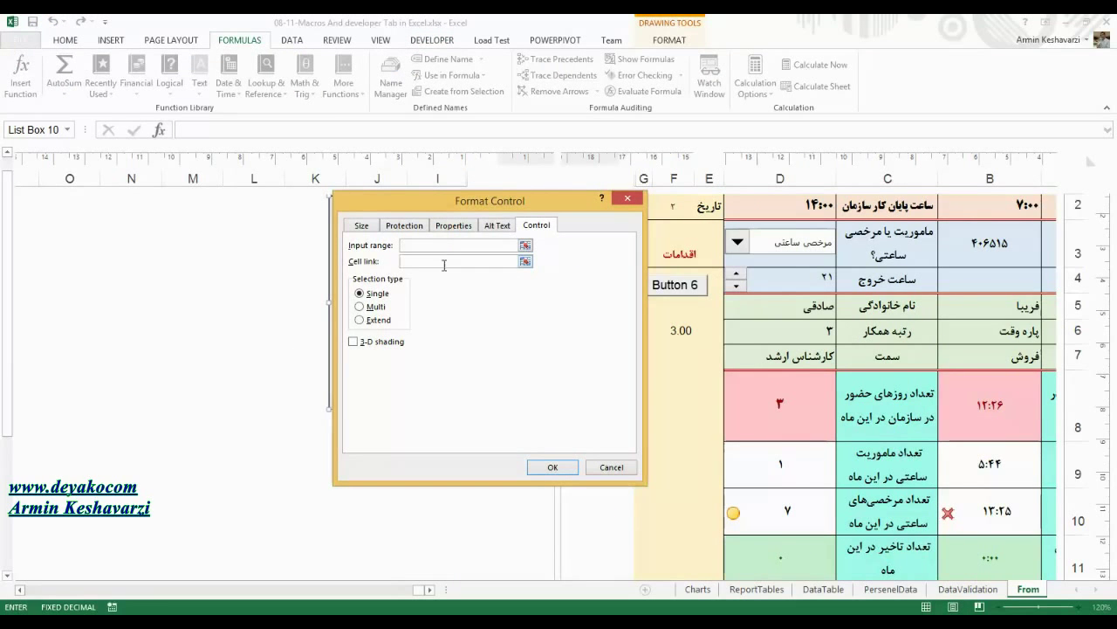
pyautogui.click(885, 590)
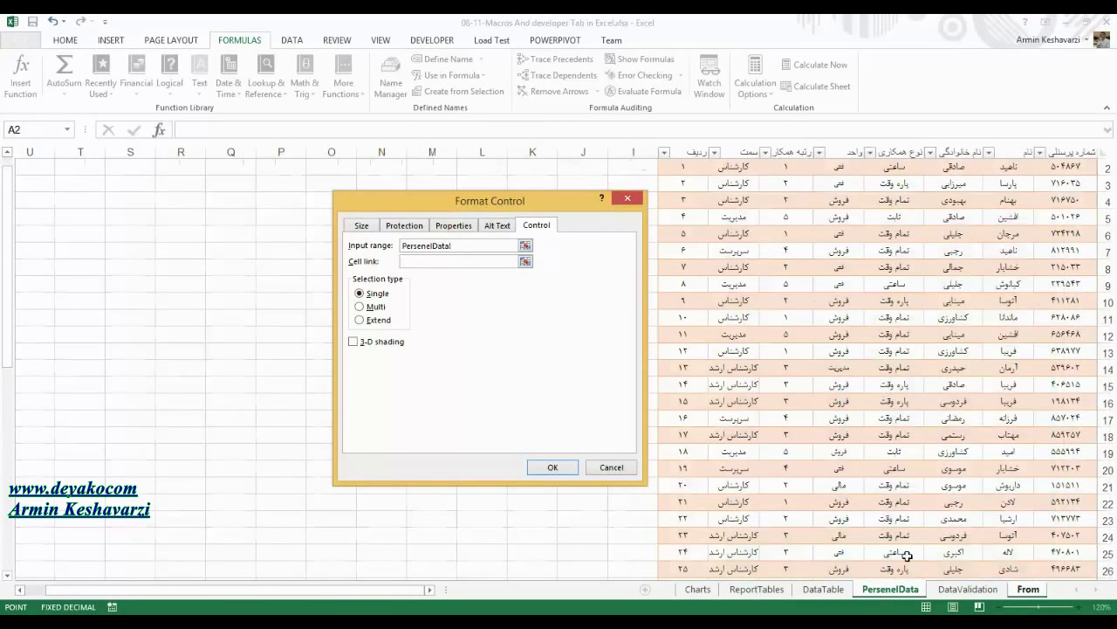
pyautogui.scroll(1, 17, 279)
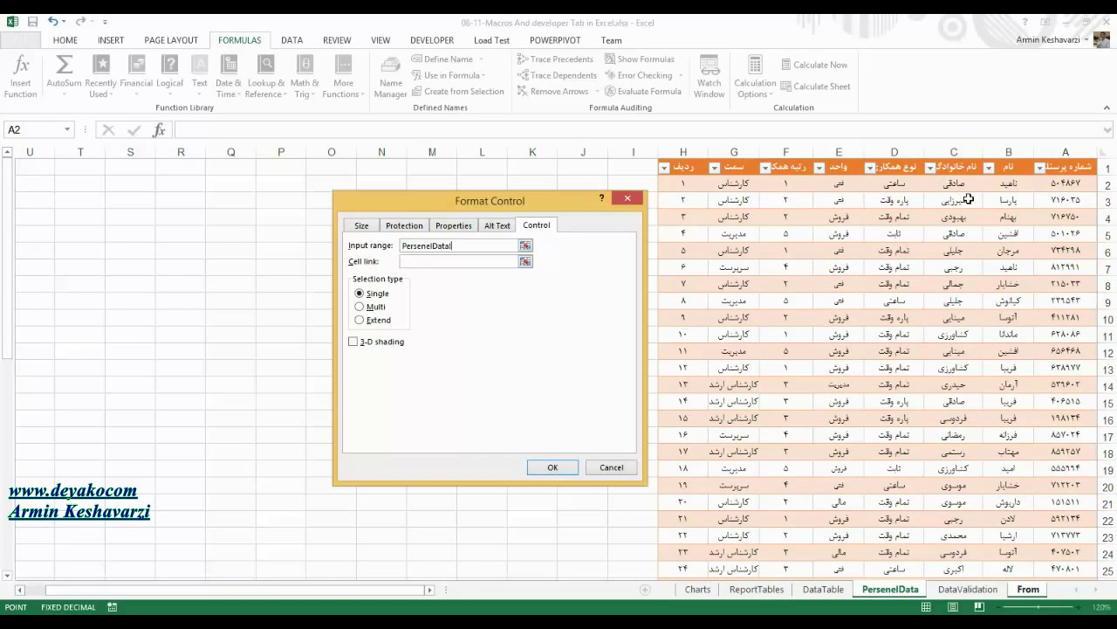
pyautogui.moveTo(955, 144); pyautogui.dragTo(899, 151)
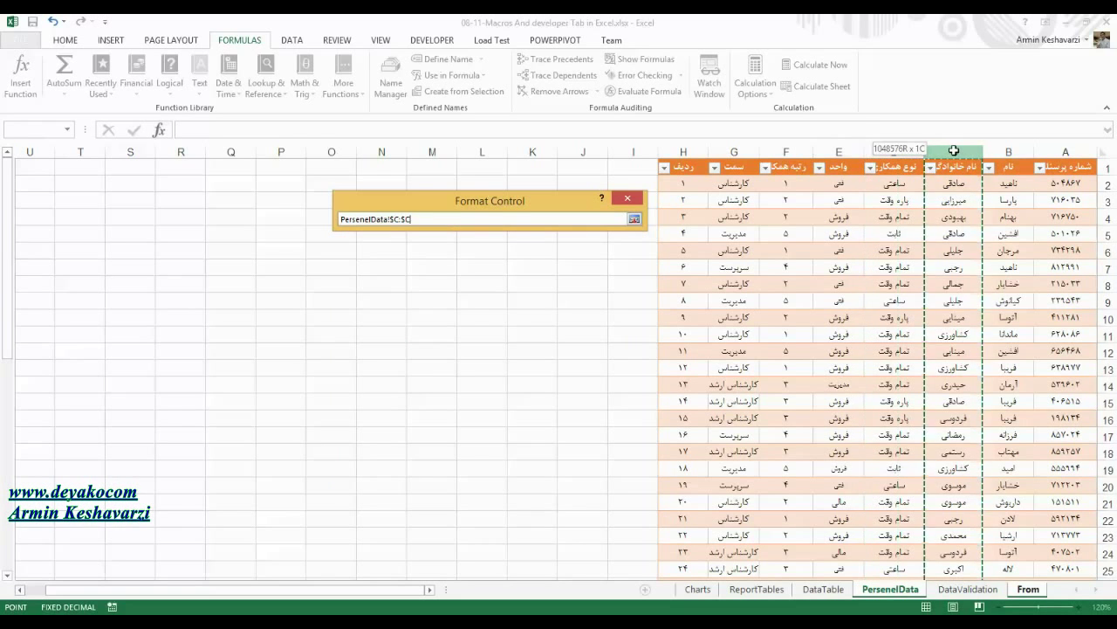
pyautogui.moveTo(899, 150); pyautogui.dragTo(925, 152)
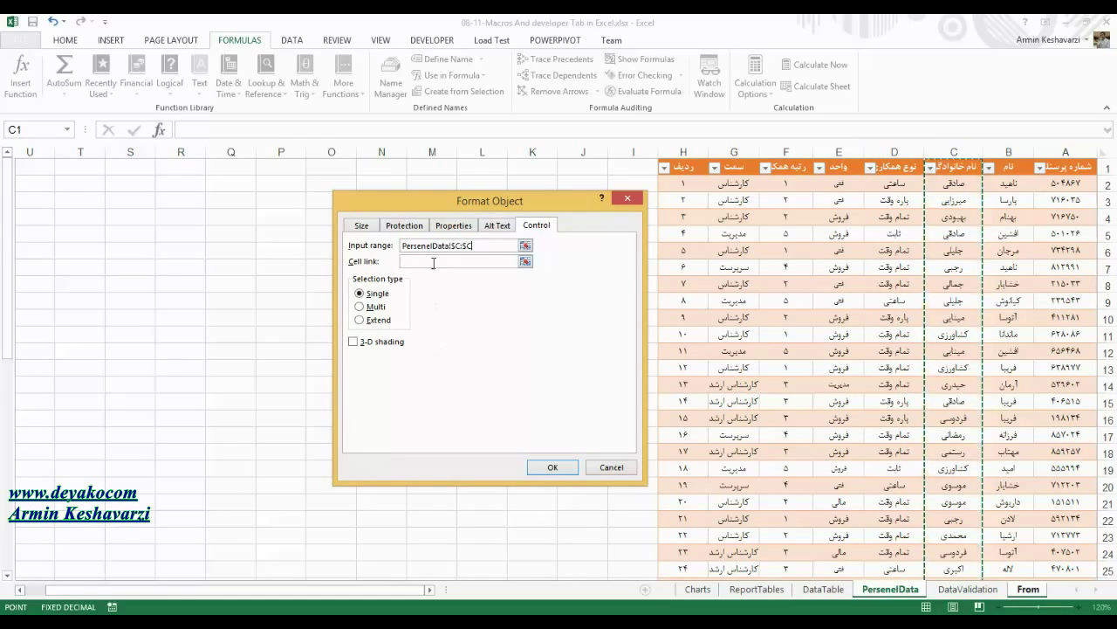
pyautogui.click(434, 261)
pyautogui.moveTo(434, 209); pyautogui.dragTo(634, 225)
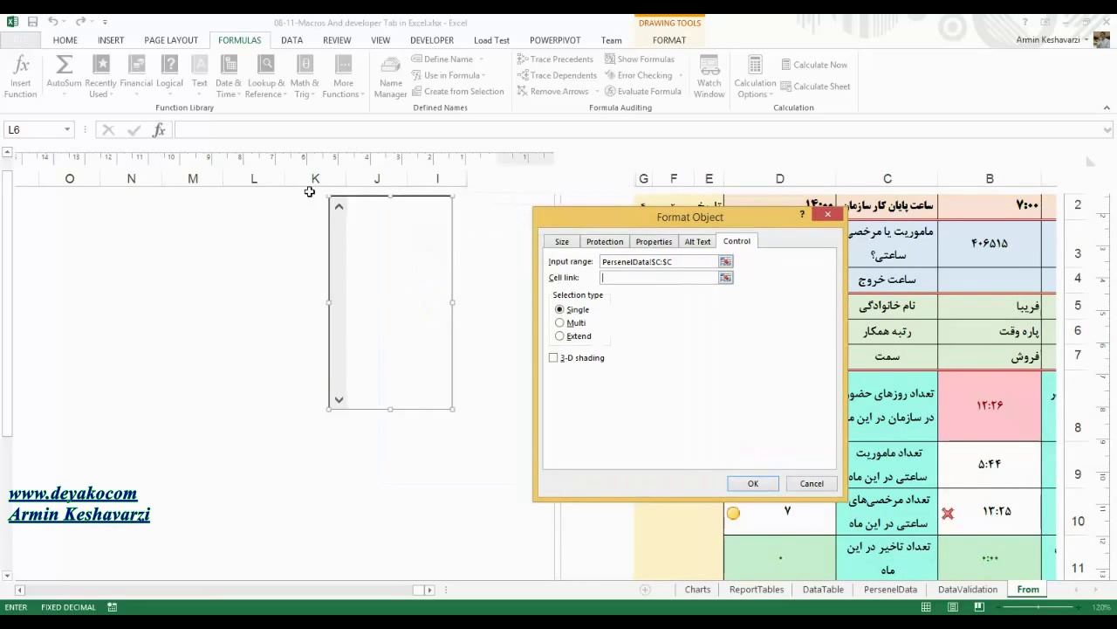
pyautogui.click(252, 214)
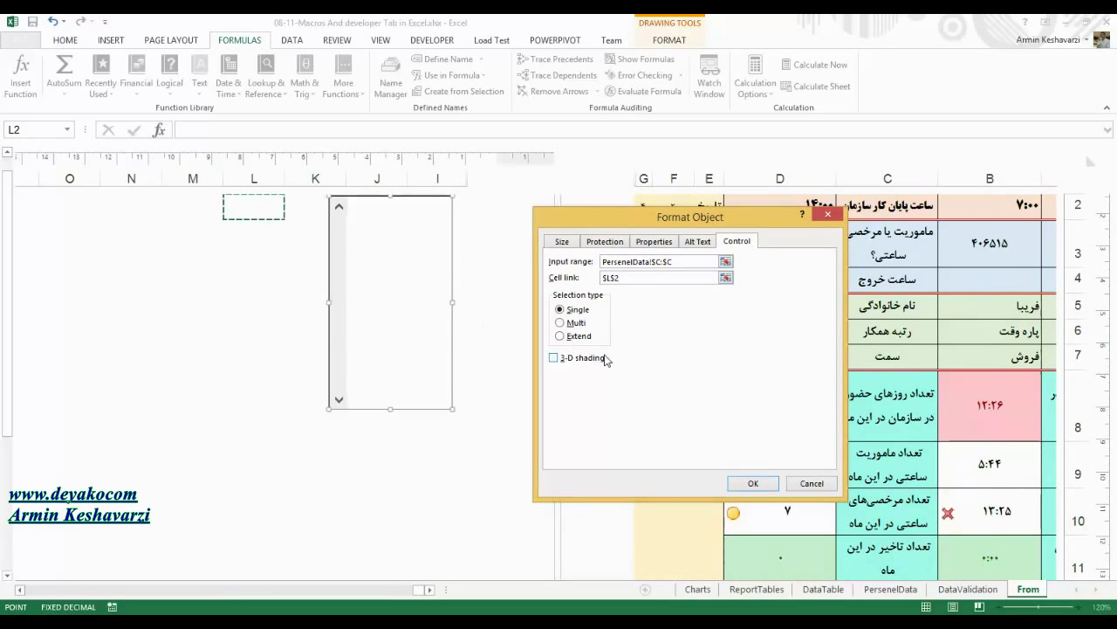
pyautogui.click(753, 483)
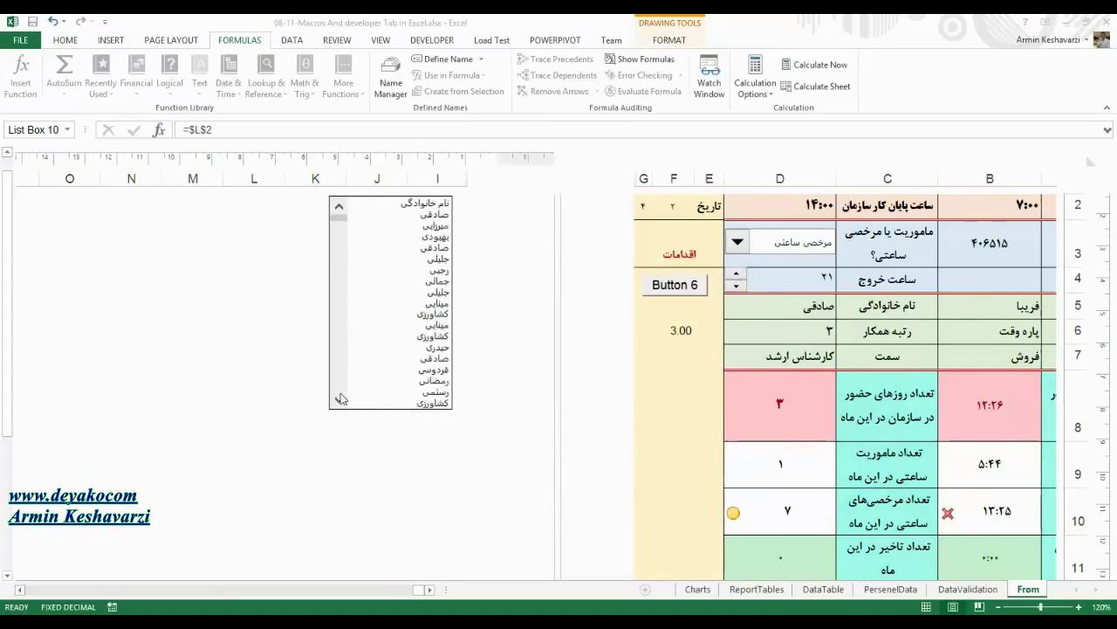
# Step: Leave design mode and pick the surname کشاورزی, checking that L2 shows 11
pyautogui.click(437, 41)
pyautogui.click(291, 77)
pyautogui.click(341, 499)
pyautogui.scroll(-4, 413, 315)
pyautogui.click(399, 272)
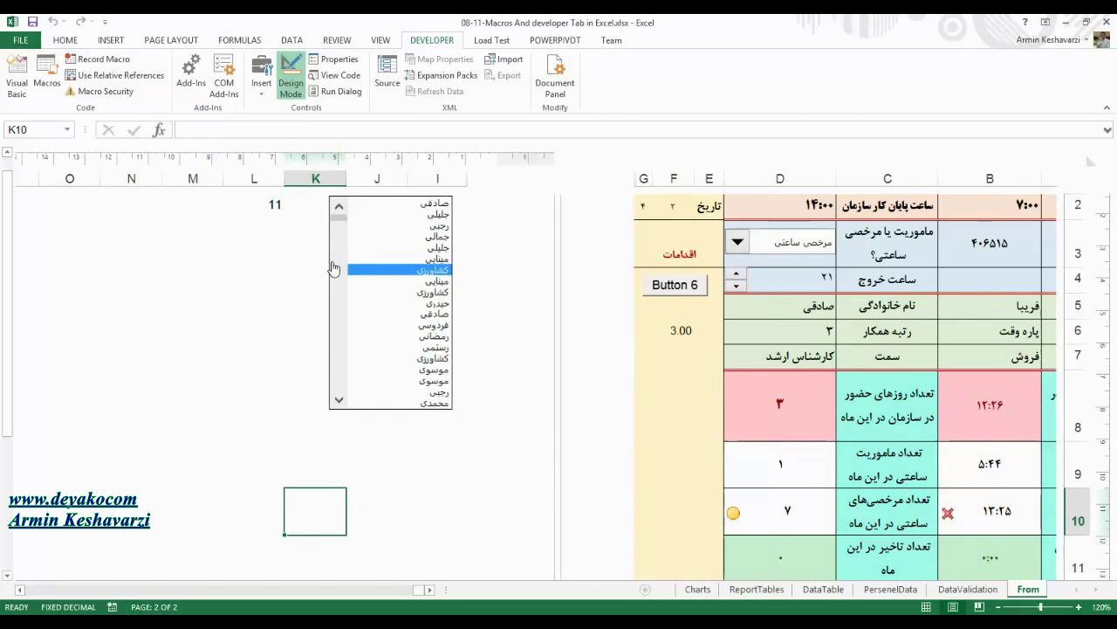
pyautogui.click(260, 209)
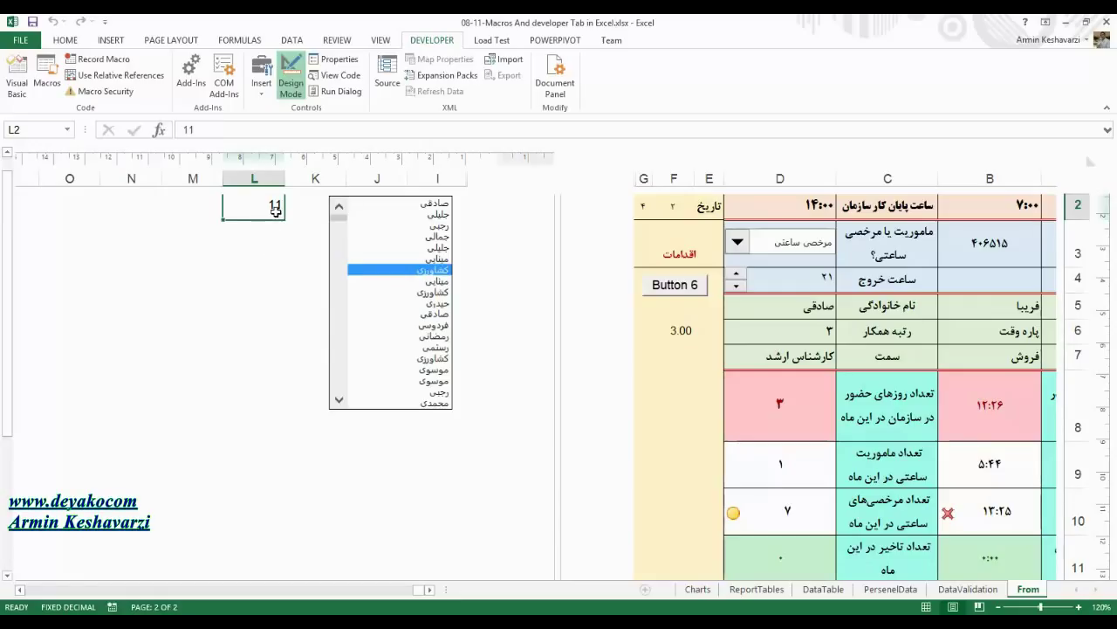
# Step: Browse the Lookup & Reference functions while selecting L2 and L3, adding no formula
pyautogui.click(239, 40)
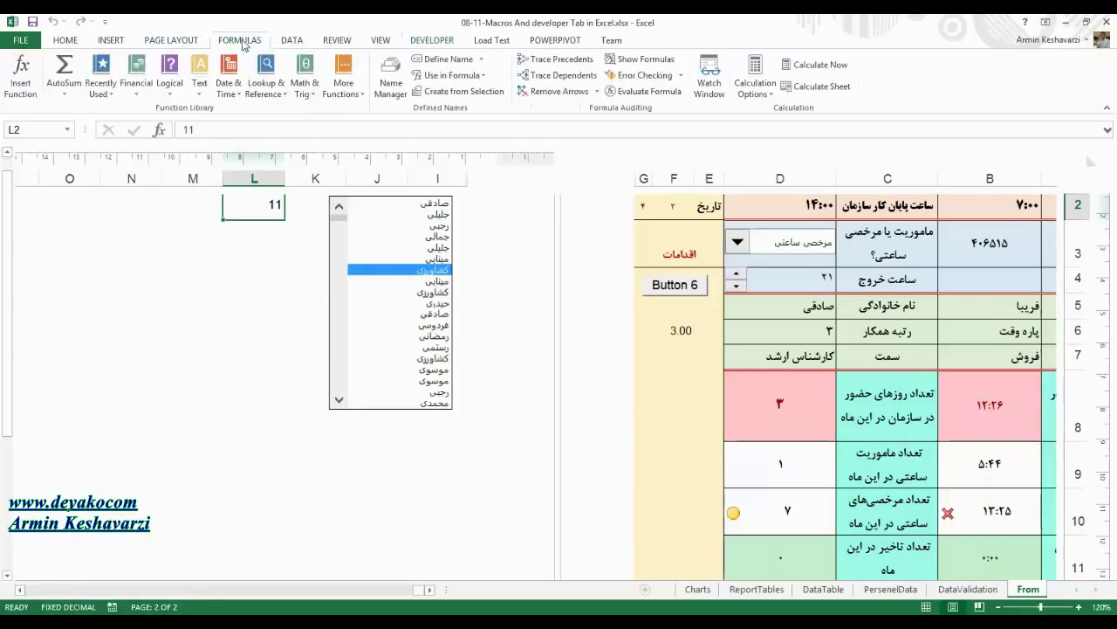
pyautogui.click(264, 85)
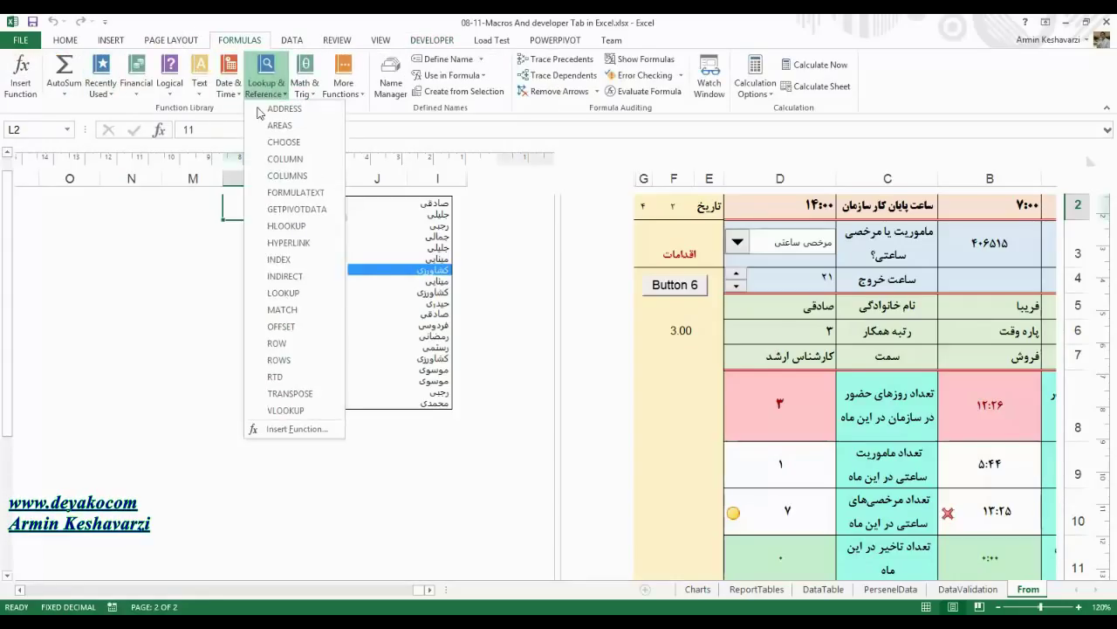
pyautogui.click(200, 260)
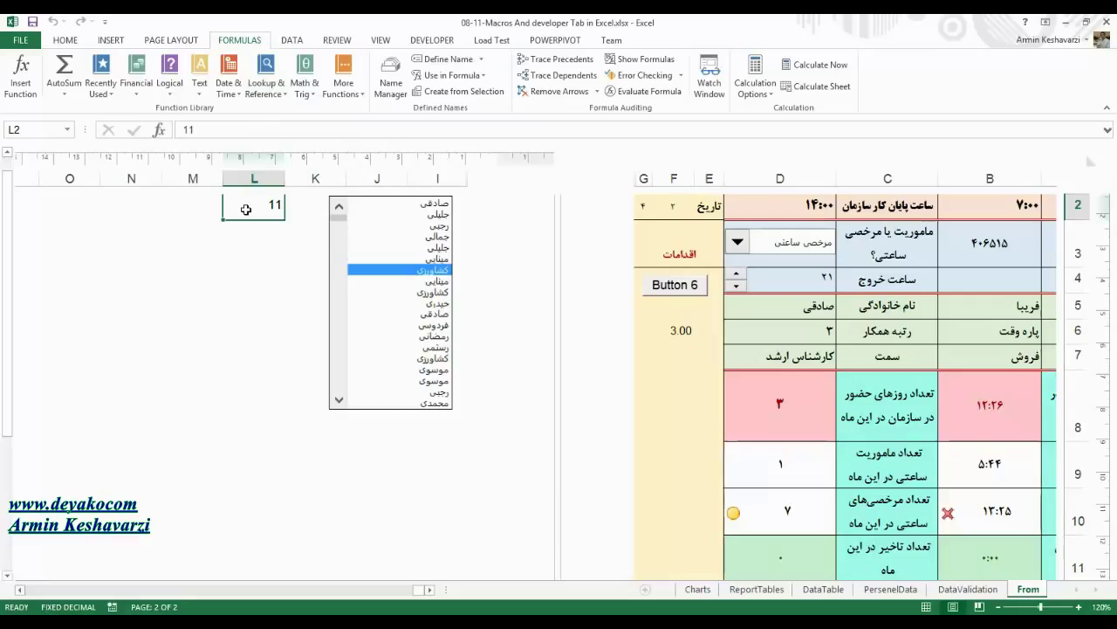
pyautogui.click(277, 252)
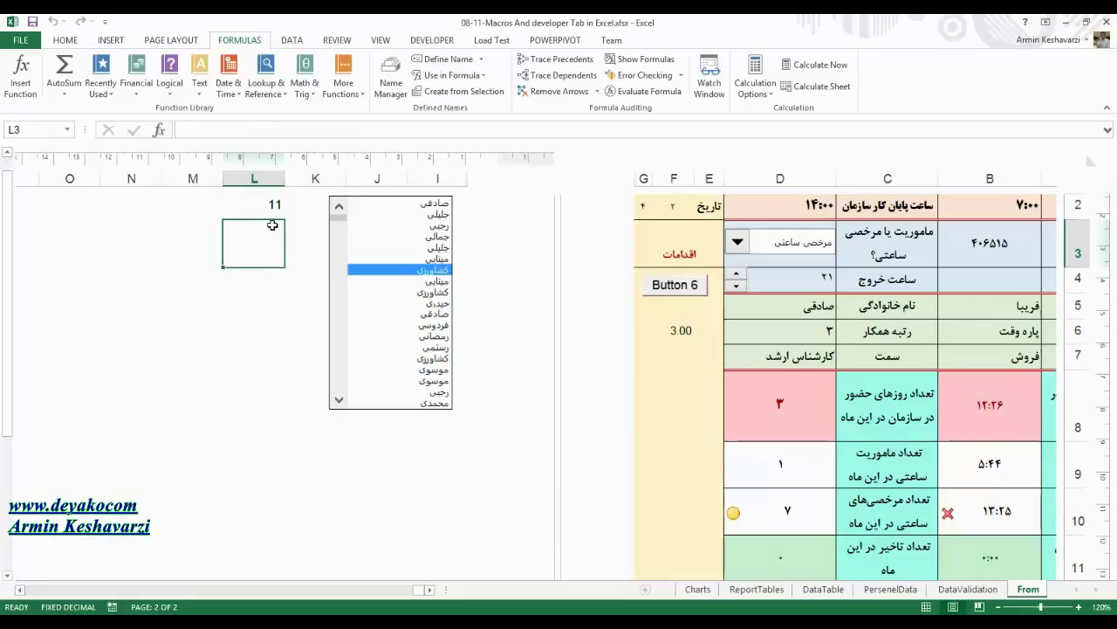
pyautogui.click(270, 213)
pyautogui.click(262, 247)
pyautogui.click(262, 207)
pyautogui.click(261, 238)
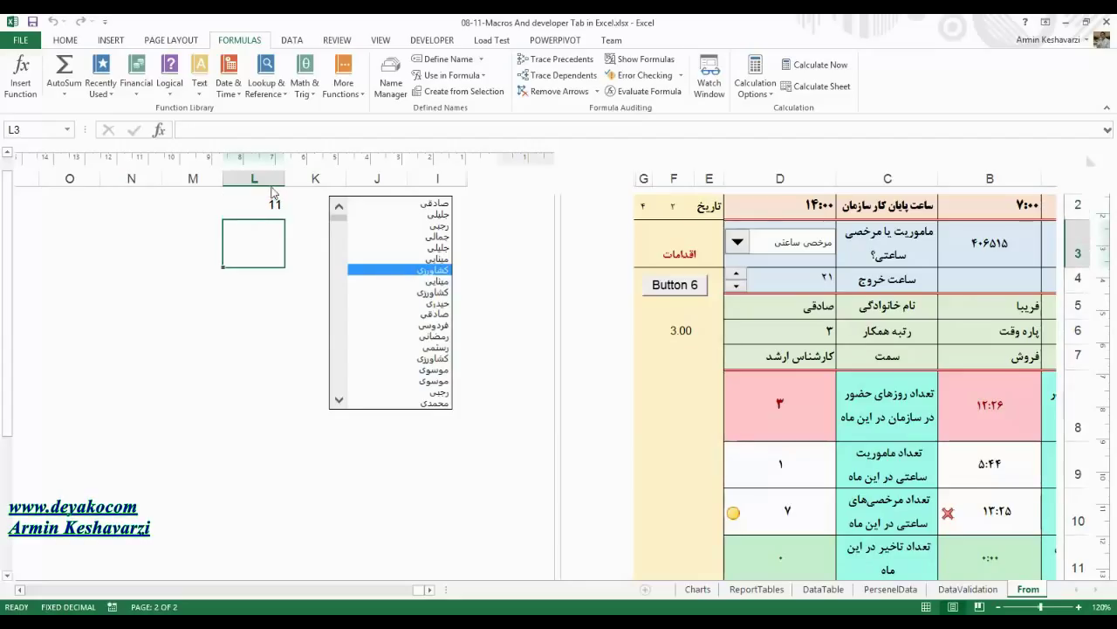
pyautogui.click(270, 201)
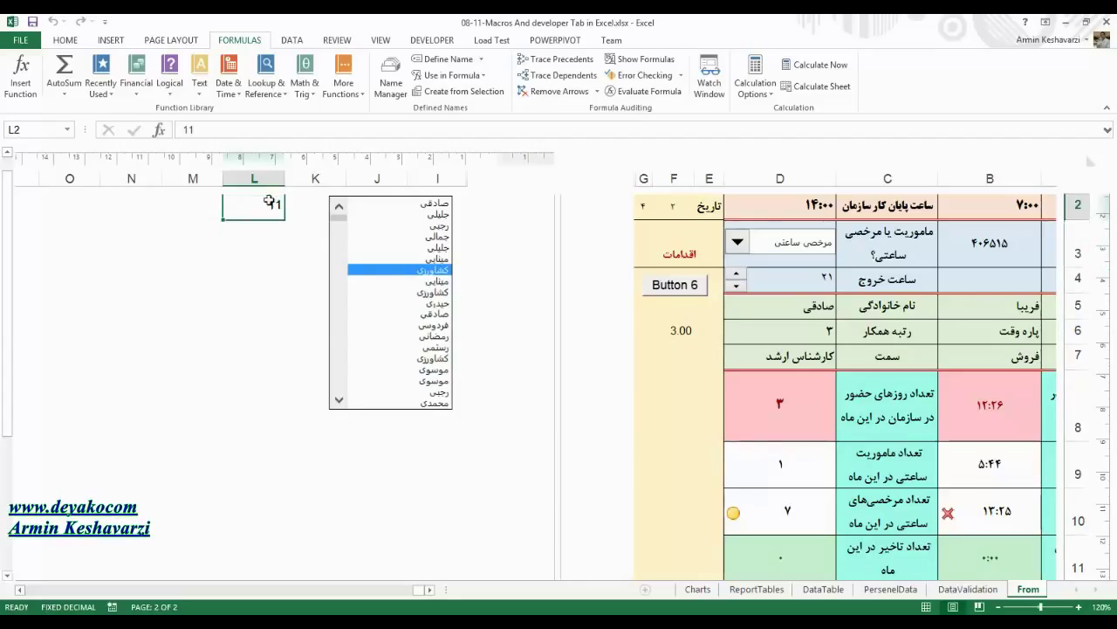
pyautogui.click(267, 88)
pyautogui.click(208, 365)
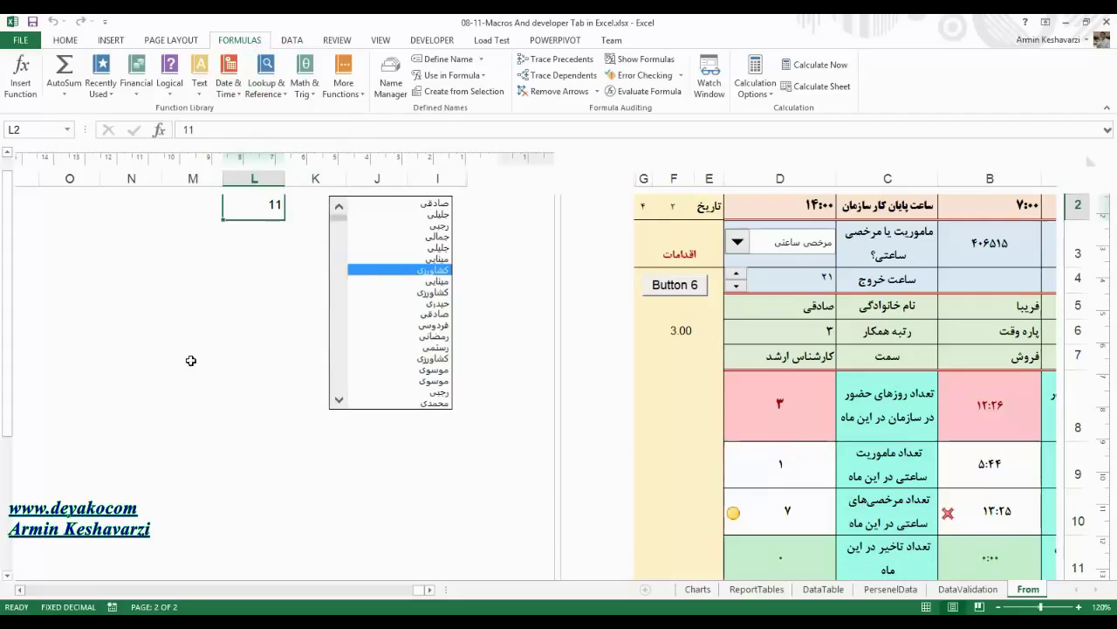
pyautogui.click(265, 230)
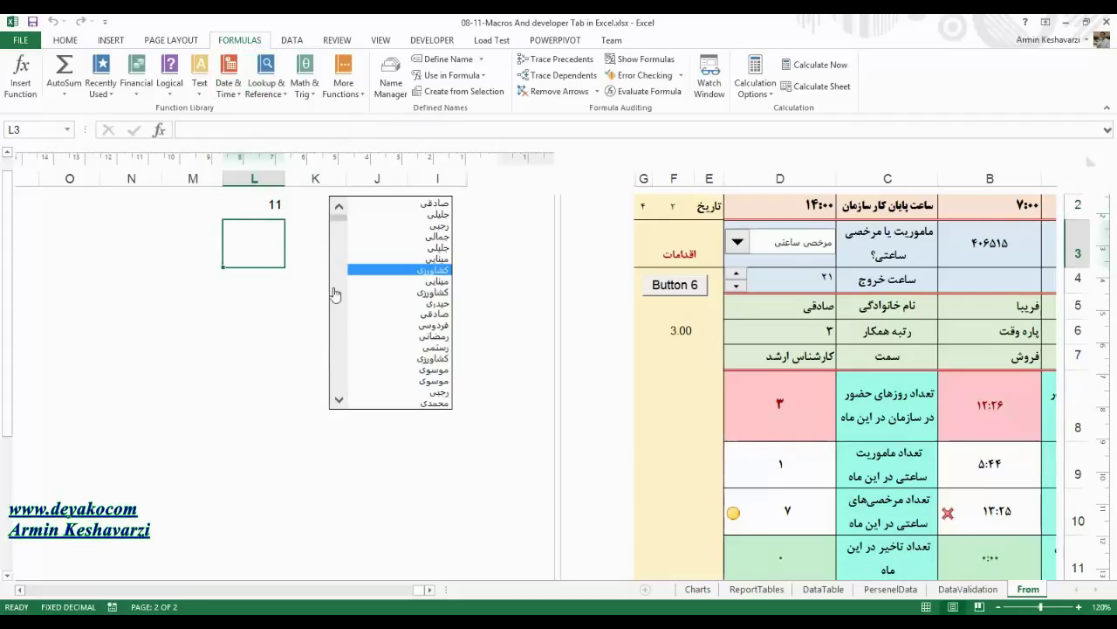
# Step: Switch between list box entries so linked cell L2 alternates between 13 and 11
pyautogui.click(436, 292)
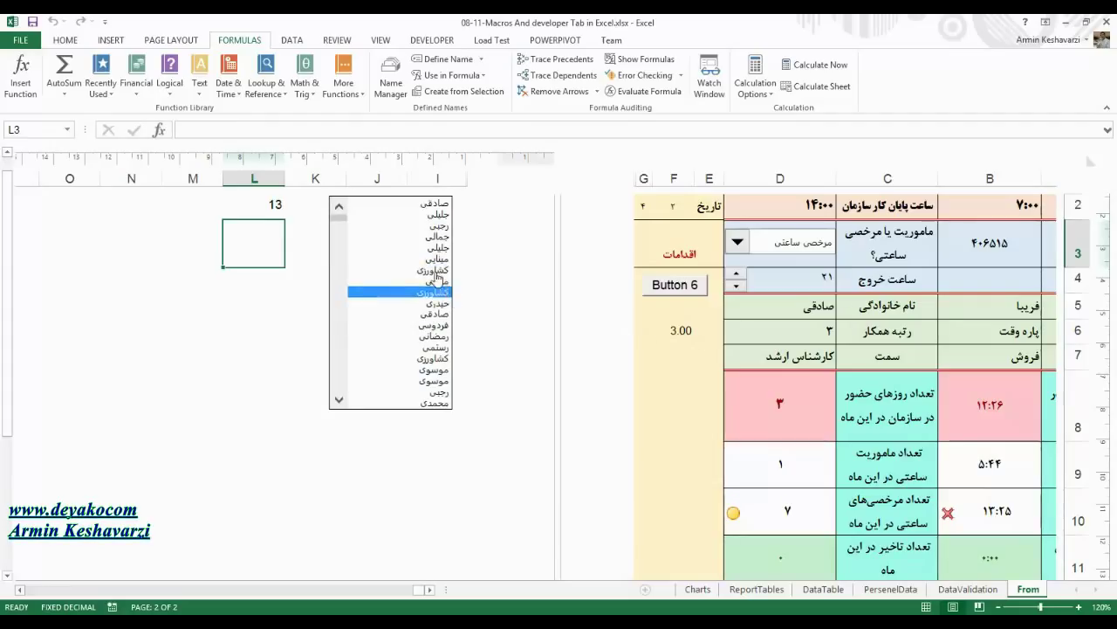
pyautogui.click(435, 271)
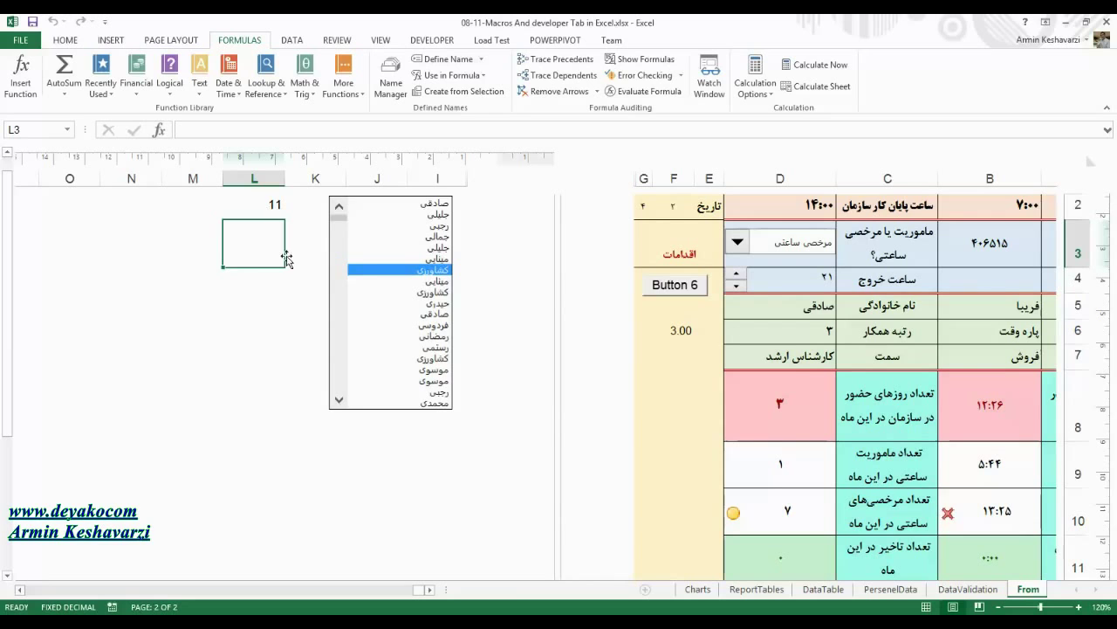
pyautogui.click(436, 292)
pyautogui.click(249, 206)
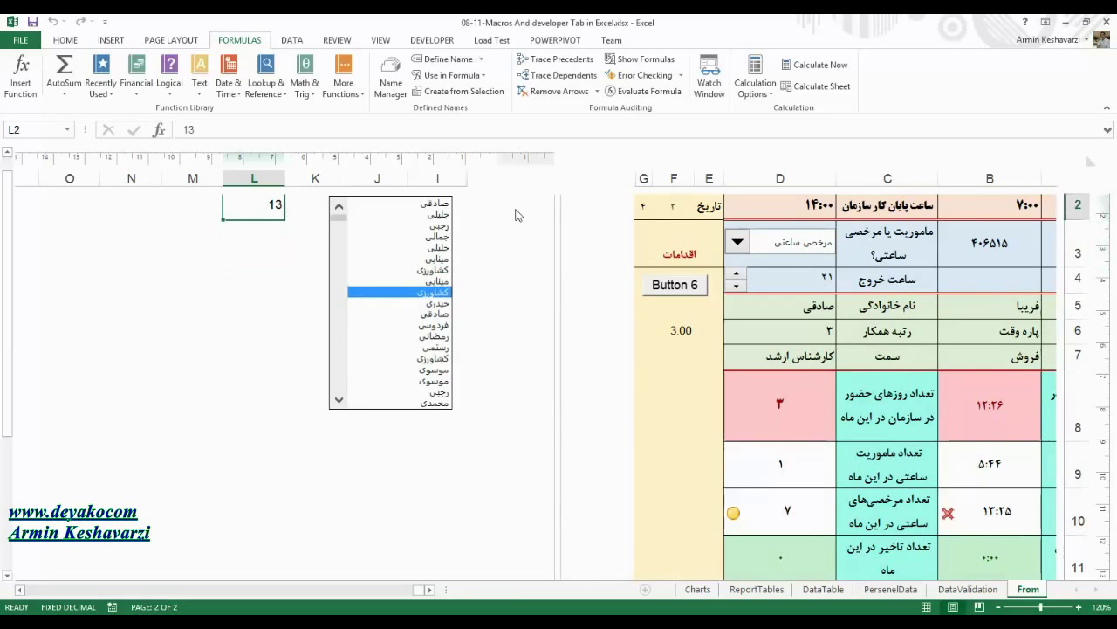
# Step: Inspect personnel number cell B3 and the lookup formula in B7, nudging column A's width
pyautogui.click(972, 253)
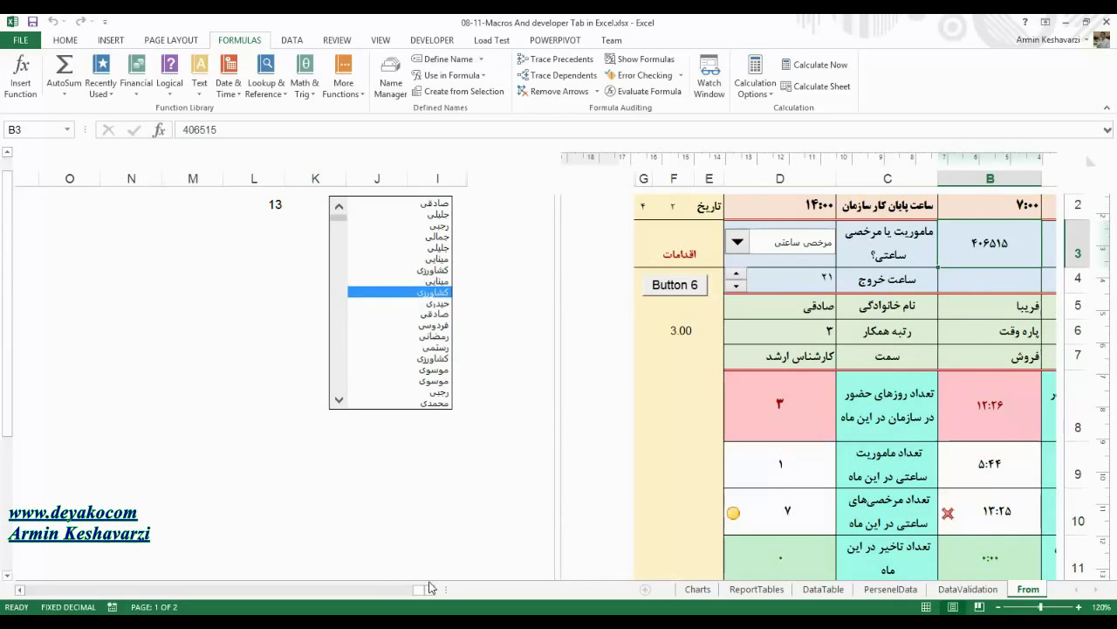
pyautogui.click(428, 587)
pyautogui.click(795, 360)
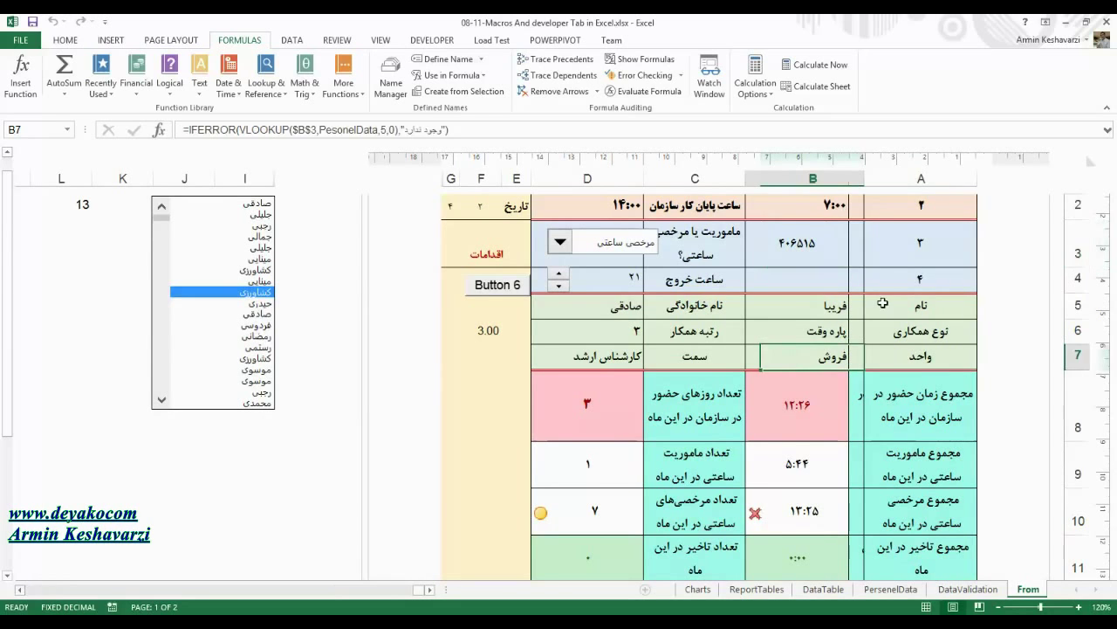
pyautogui.click(873, 253)
pyautogui.moveTo(865, 188); pyautogui.dragTo(866, 192)
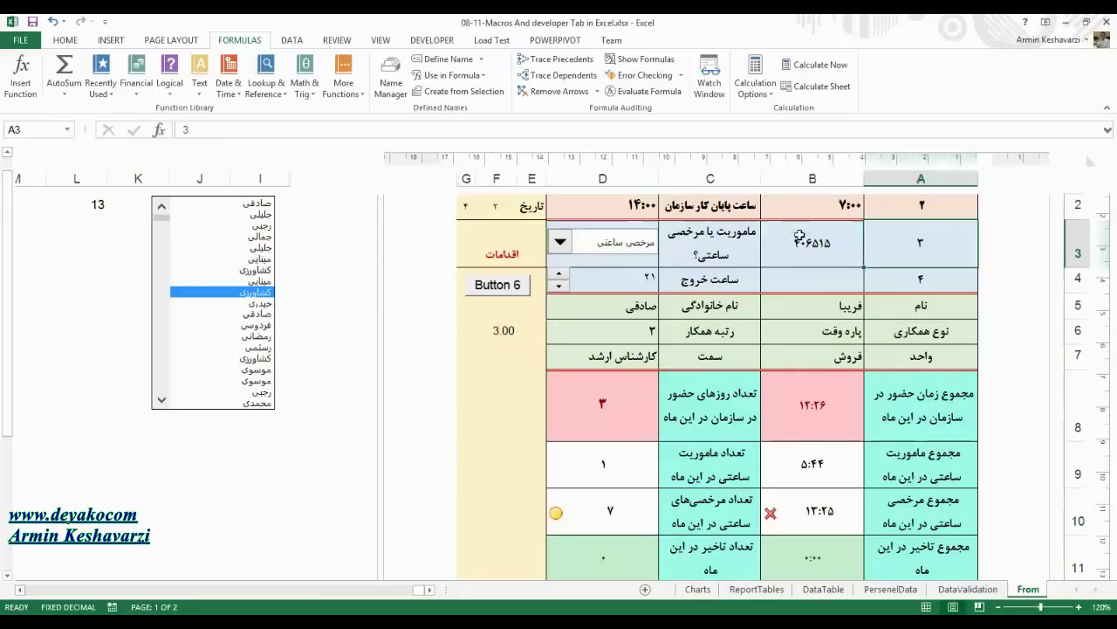
pyautogui.click(797, 247)
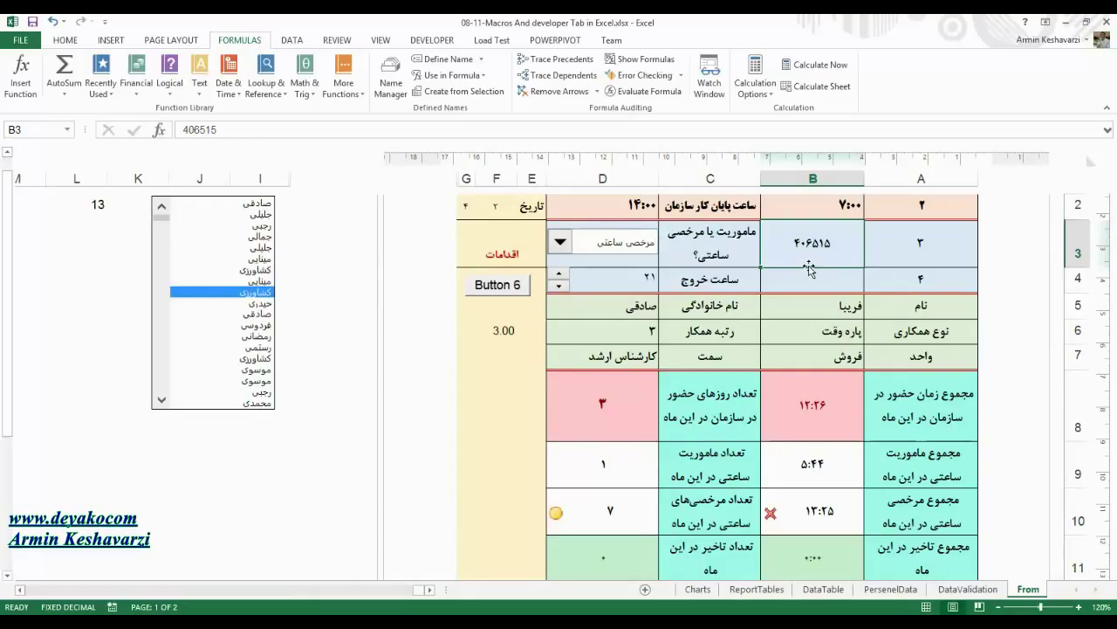
# Step: Pick another name, recheck L2 and B3, and bring up the drop-down control's shortcut menu
pyautogui.click(261, 270)
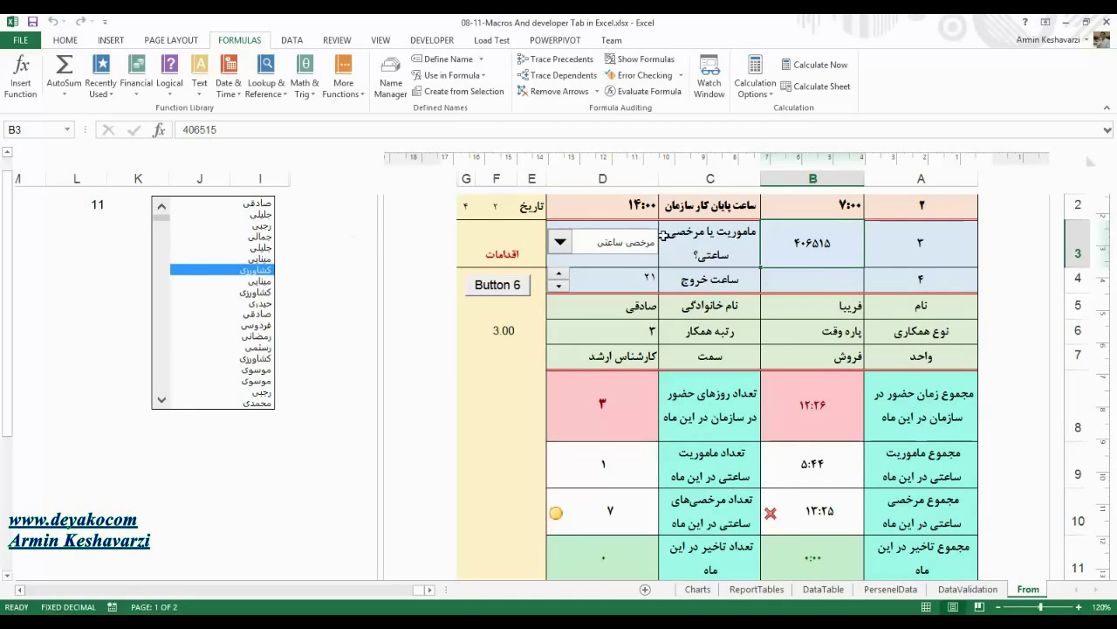
pyautogui.click(88, 213)
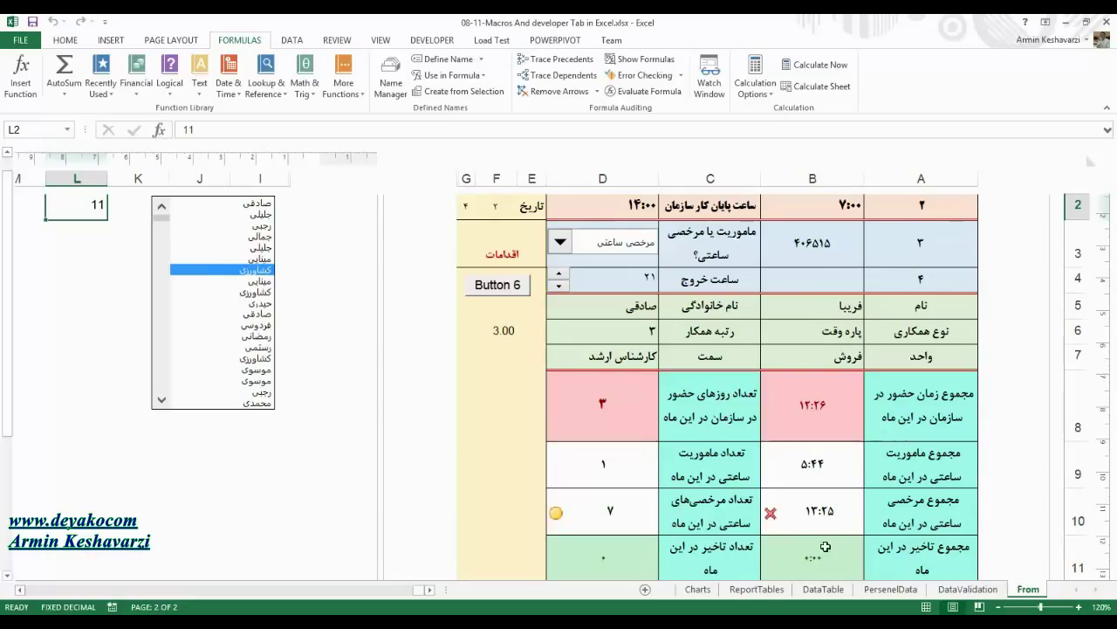
pyautogui.click(823, 255)
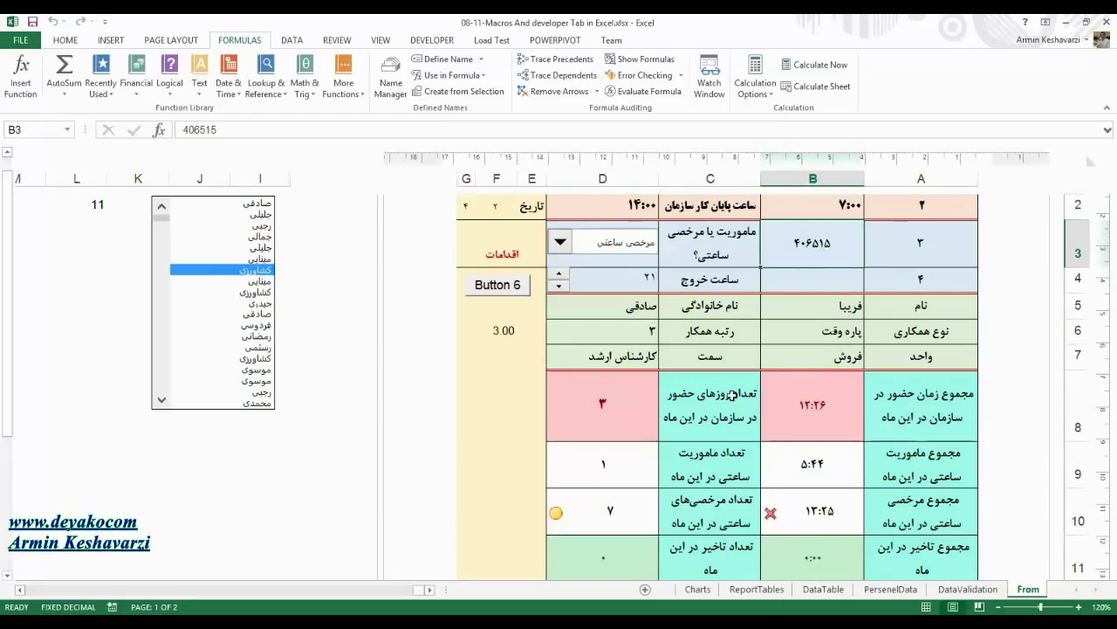
pyautogui.click(161, 400)
pyautogui.click(161, 400)
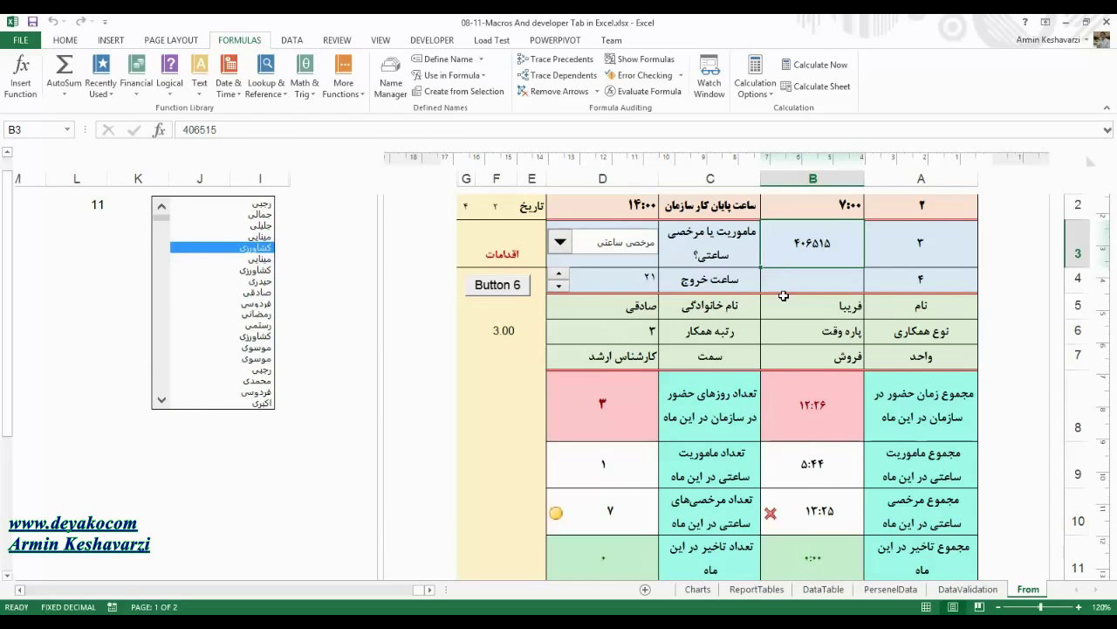
pyautogui.press('Down')
pyautogui.press('Down')
pyautogui.press('Down')
pyautogui.press('Down')
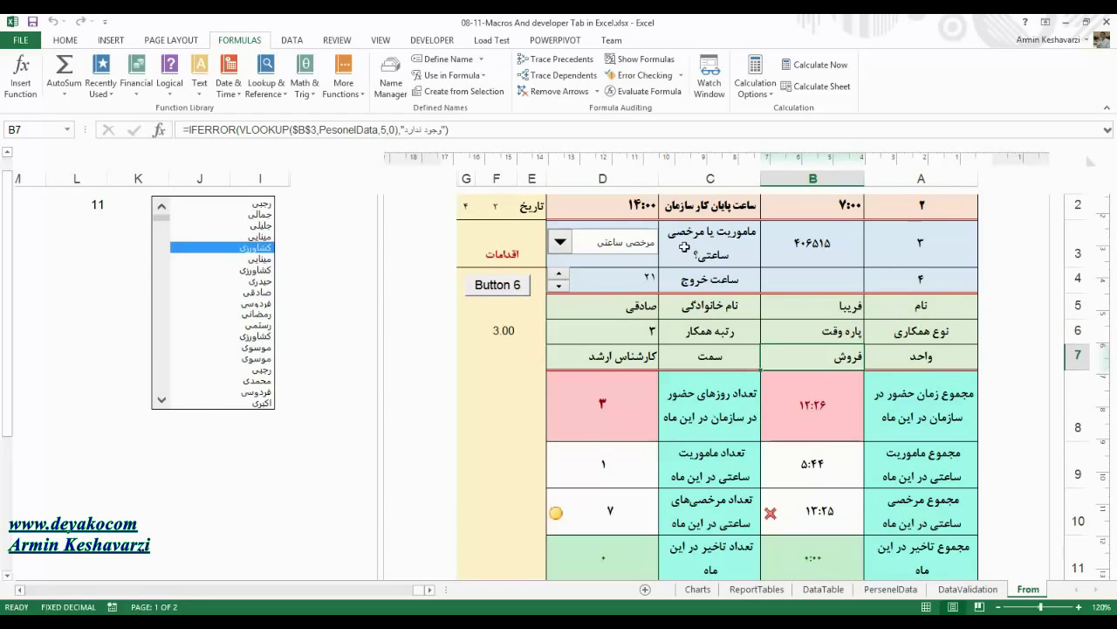
pyautogui.rightClick(628, 250)
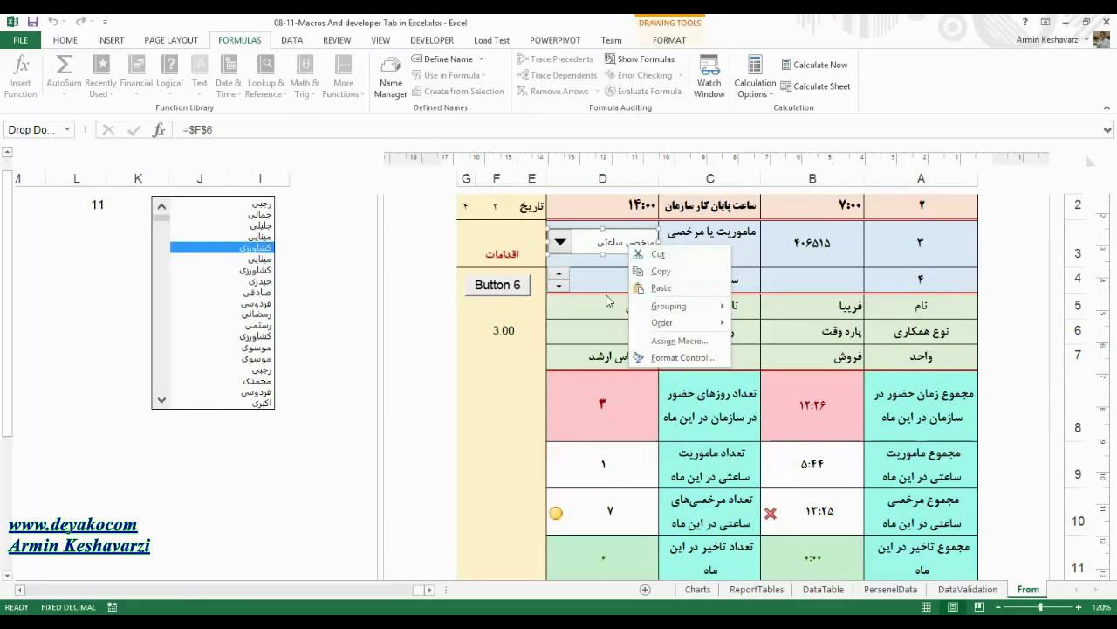
# Step: Compare against the finished Personnel-Management.xlsm workbook, then return to the 08-11 workbook
pyautogui.press('Escape')
pyautogui.click(372, 590)
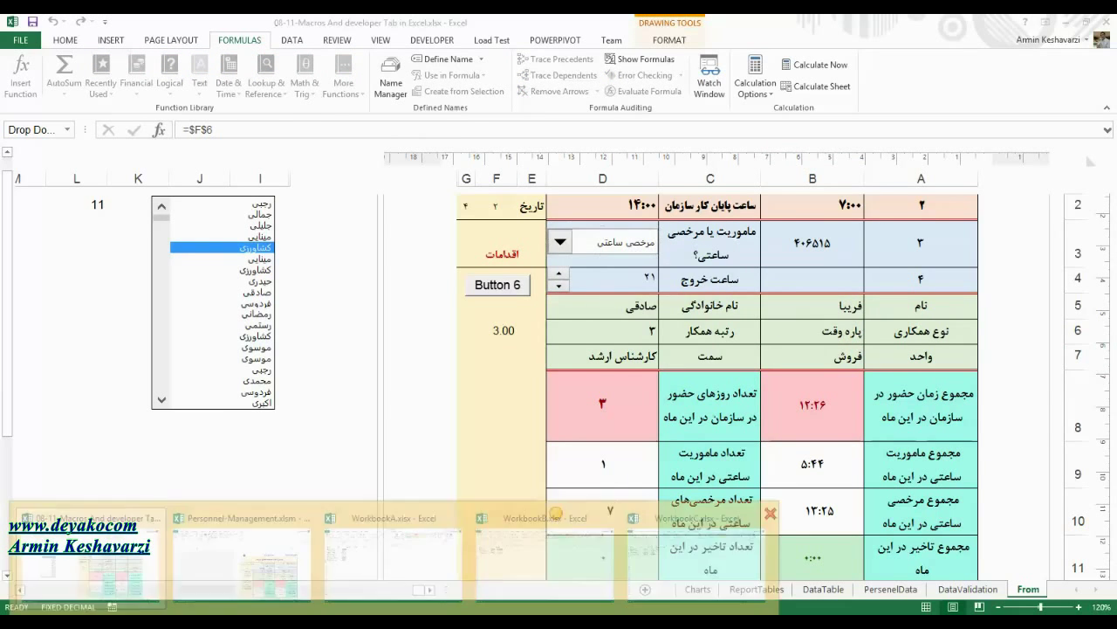
pyautogui.click(192, 549)
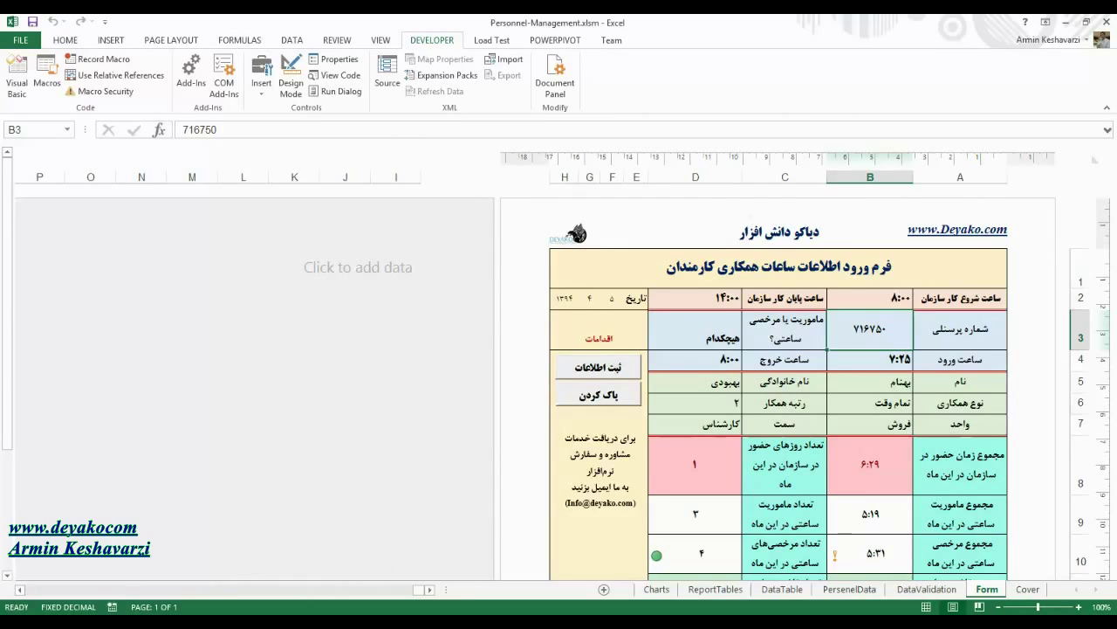
pyautogui.moveTo(345, 596)
pyautogui.click(54, 573)
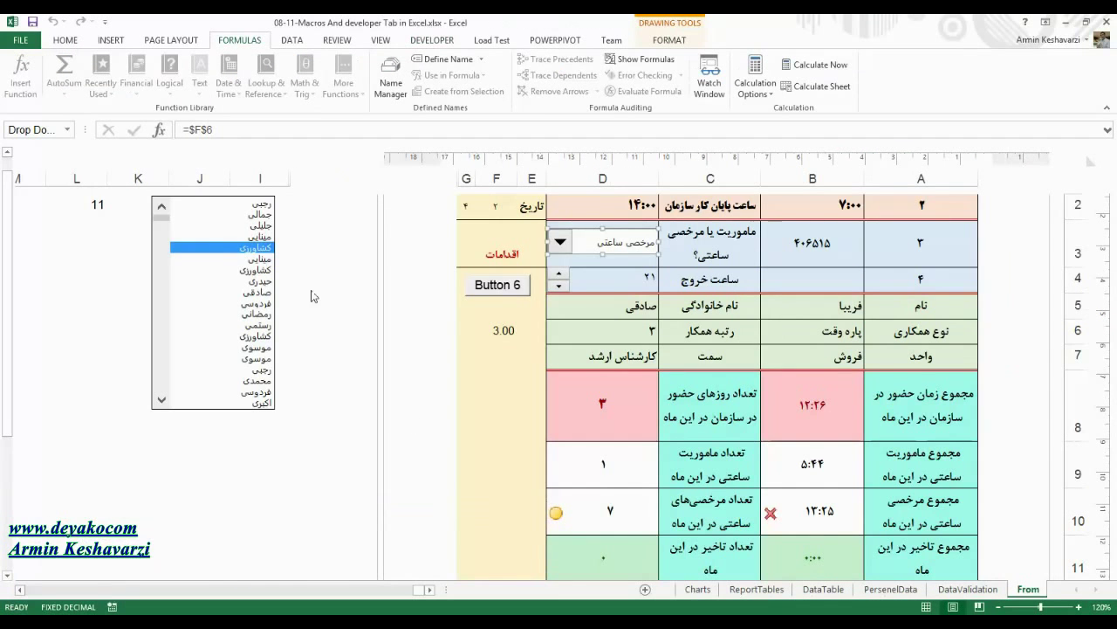
# Step: Pick later surnames in the list box until L2 reads 20, then check B3 and B5
pyautogui.click(260, 270)
pyautogui.click(259, 303)
pyautogui.click(256, 348)
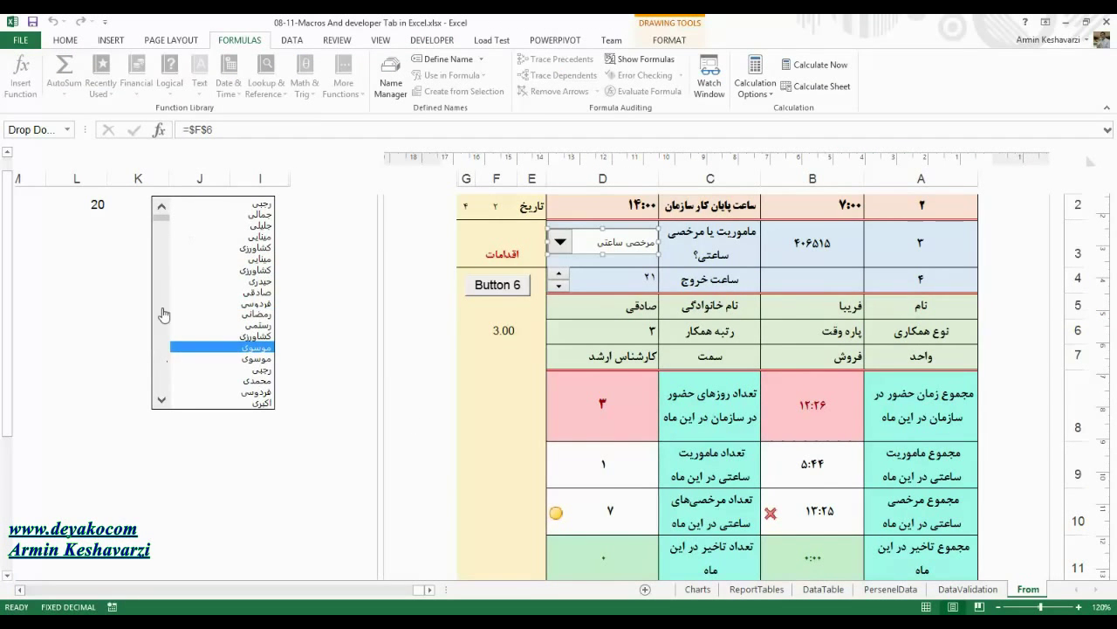
pyautogui.click(162, 400)
pyautogui.click(161, 401)
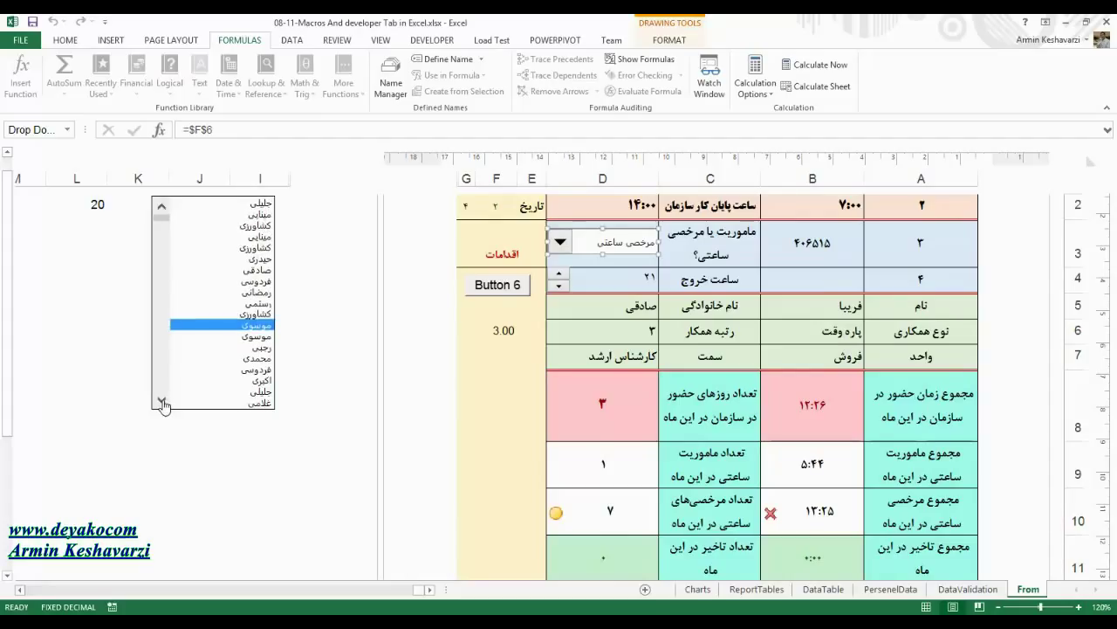
pyautogui.click(160, 400)
pyautogui.click(160, 401)
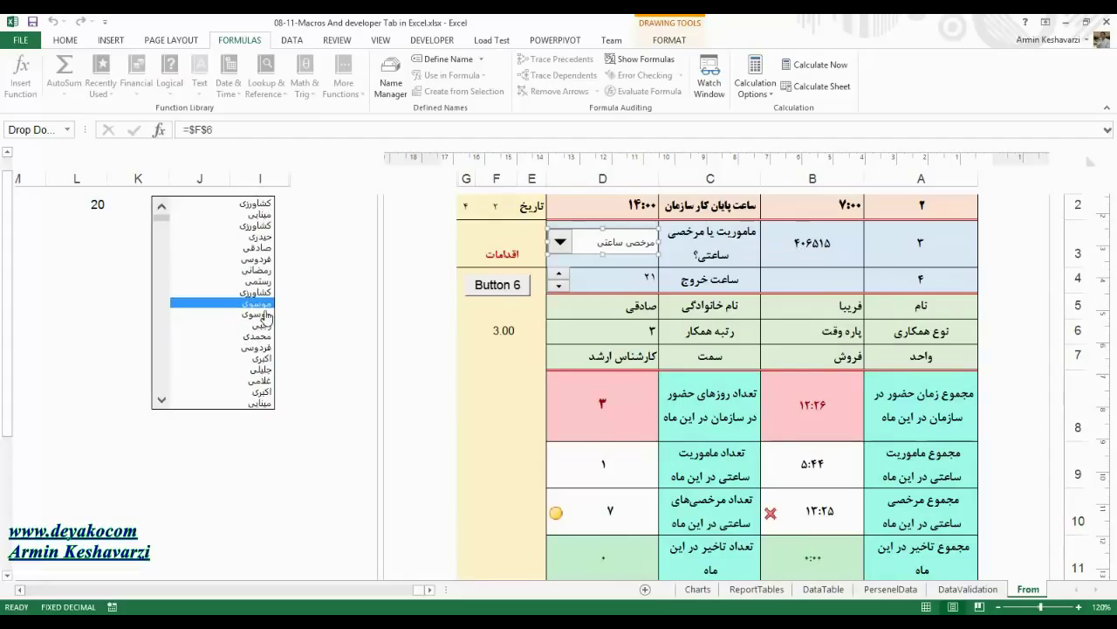
pyautogui.click(814, 249)
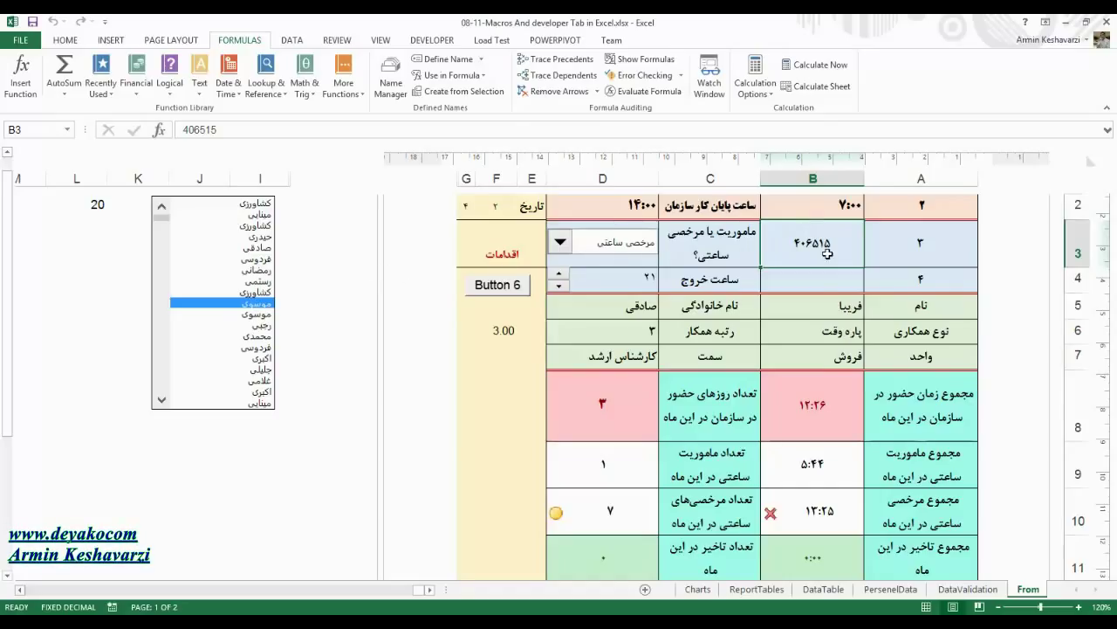
pyautogui.click(162, 401)
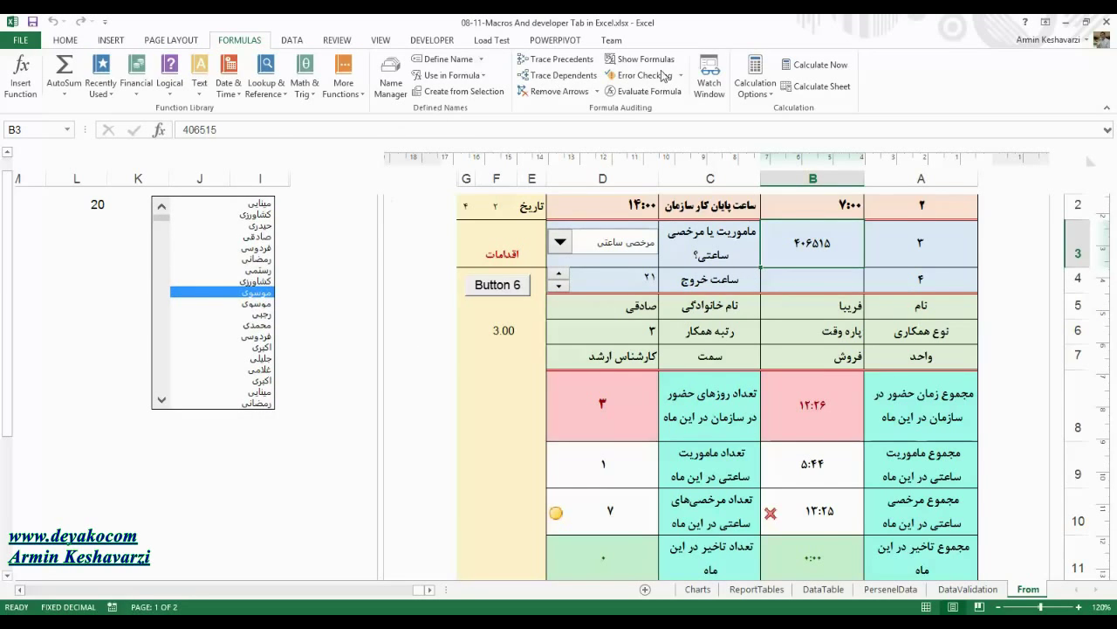
pyautogui.press('Down')
pyautogui.press('Down')
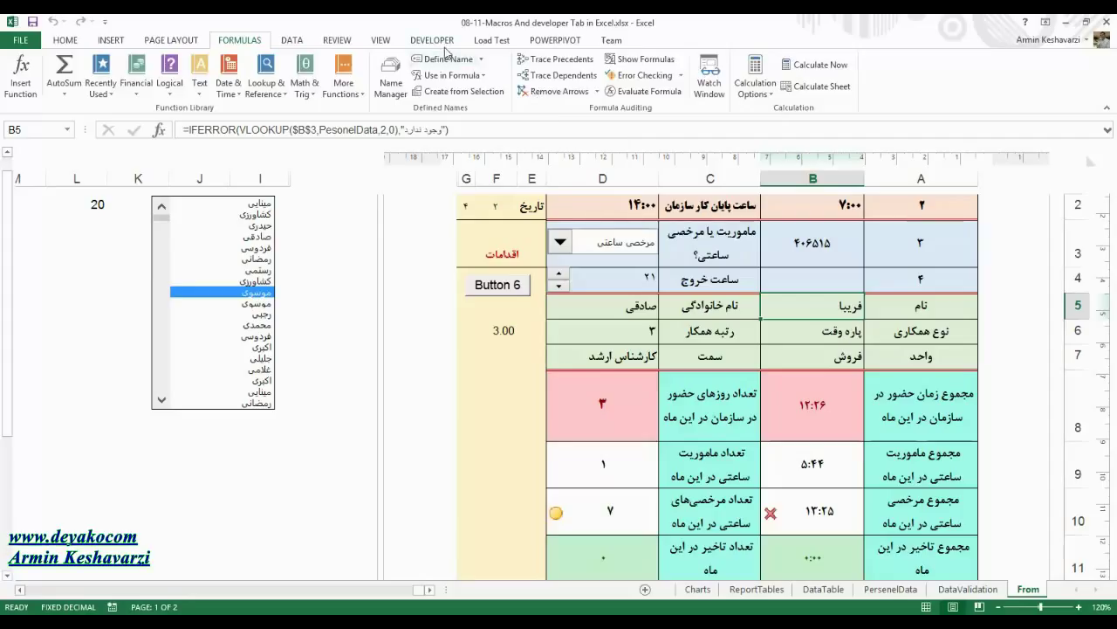
# Step: Draw a Group Box form control around columns E–G, enclosing Button 6 and the 3.00 value
pyautogui.click(441, 41)
pyautogui.click(265, 92)
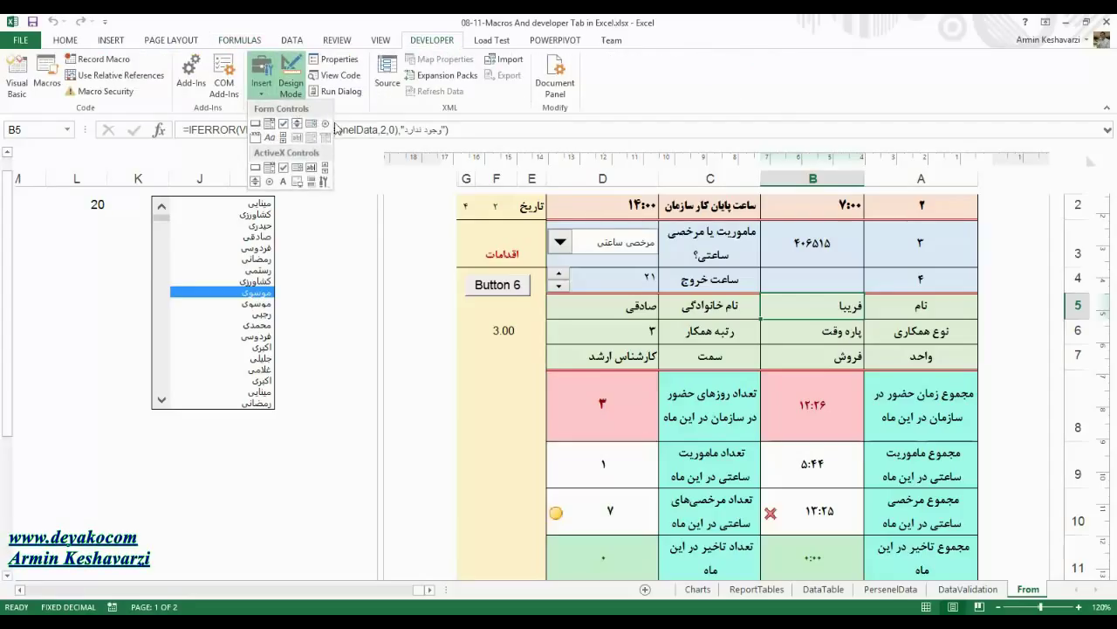
pyautogui.click(255, 137)
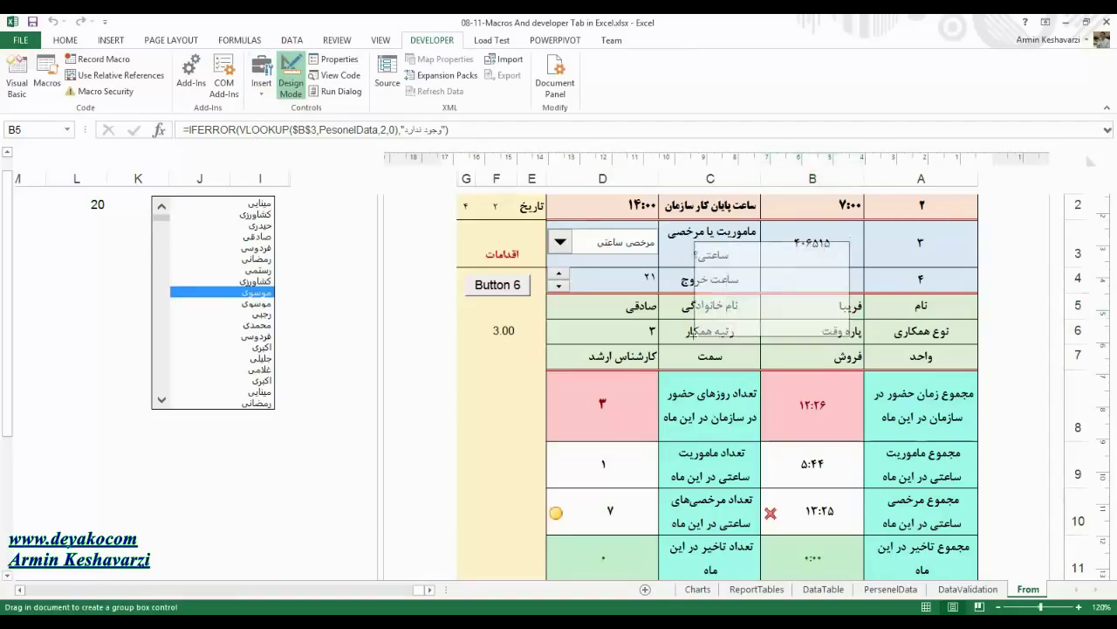
pyautogui.moveTo(850, 242); pyautogui.dragTo(693, 337)
pyautogui.moveTo(733, 245); pyautogui.dragTo(370, 227)
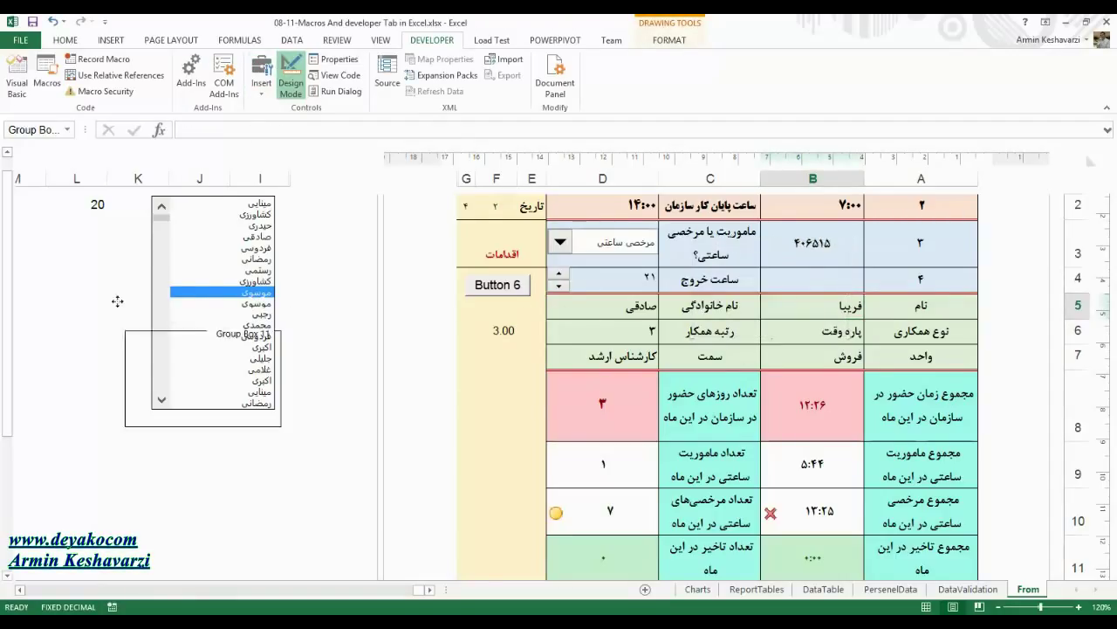
pyautogui.moveTo(402, 274); pyautogui.dragTo(497, 245)
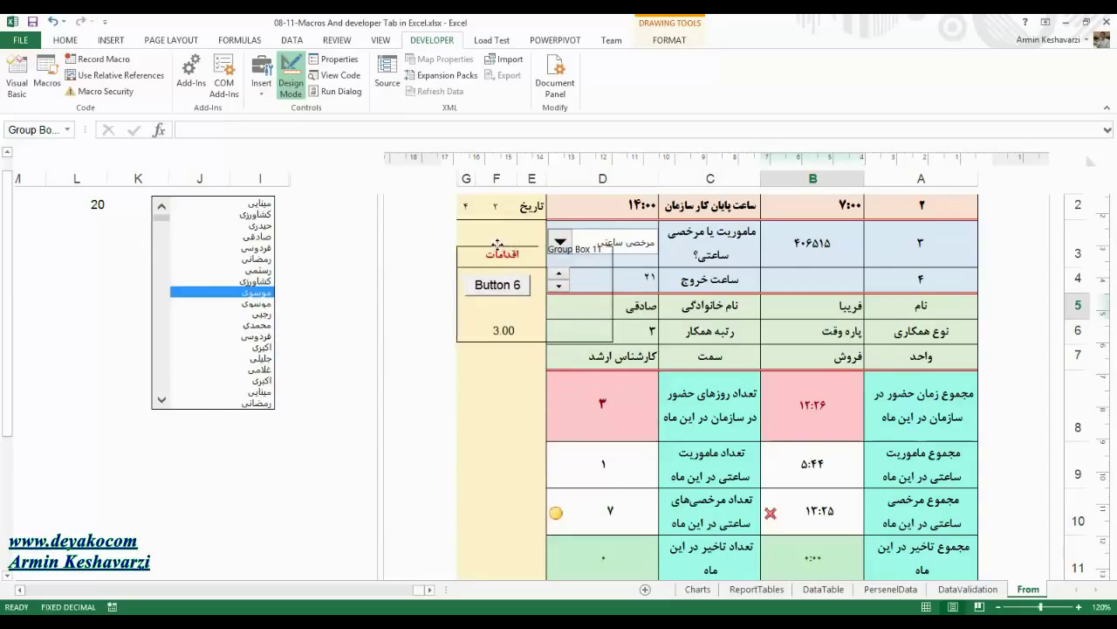
pyautogui.moveTo(611, 295); pyautogui.dragTo(542, 294)
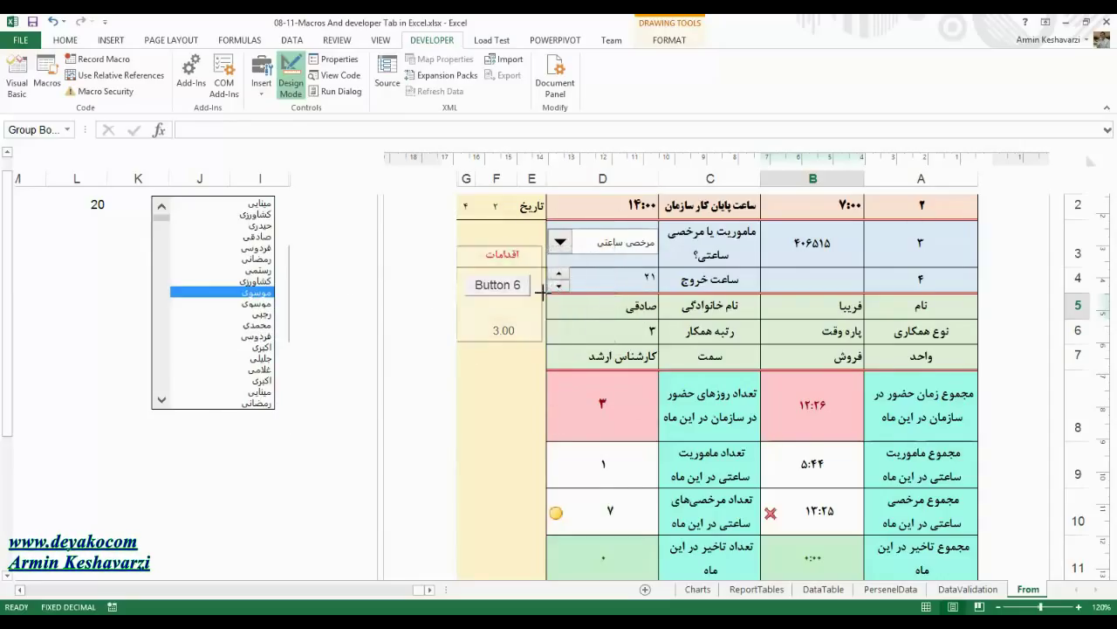
pyautogui.moveTo(498, 342); pyautogui.dragTo(498, 355)
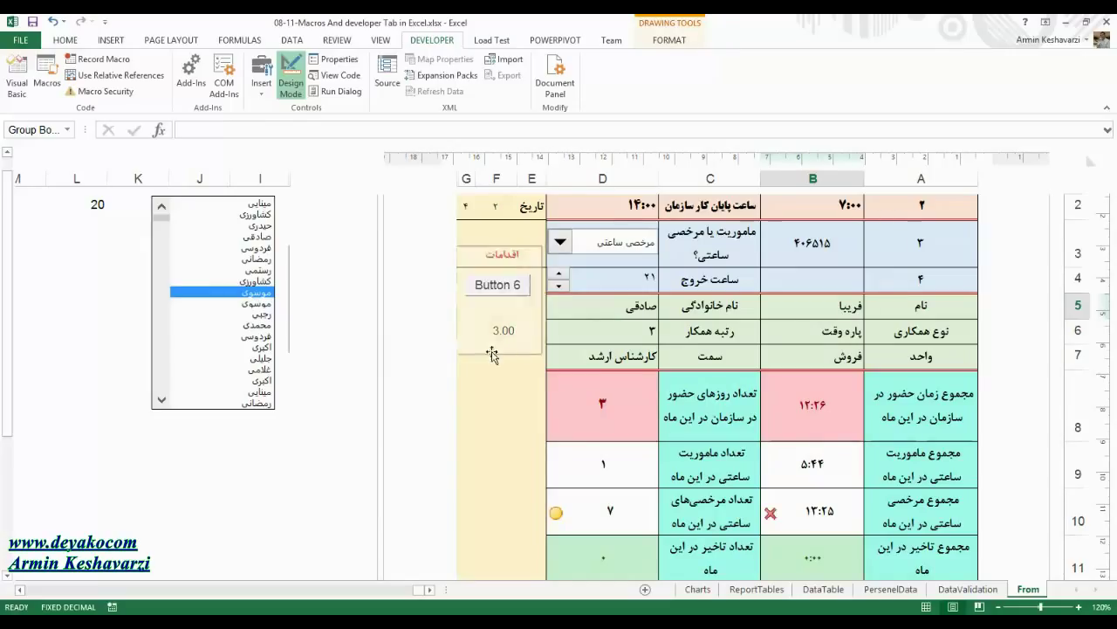
pyautogui.moveTo(459, 299); pyautogui.dragTo(468, 299)
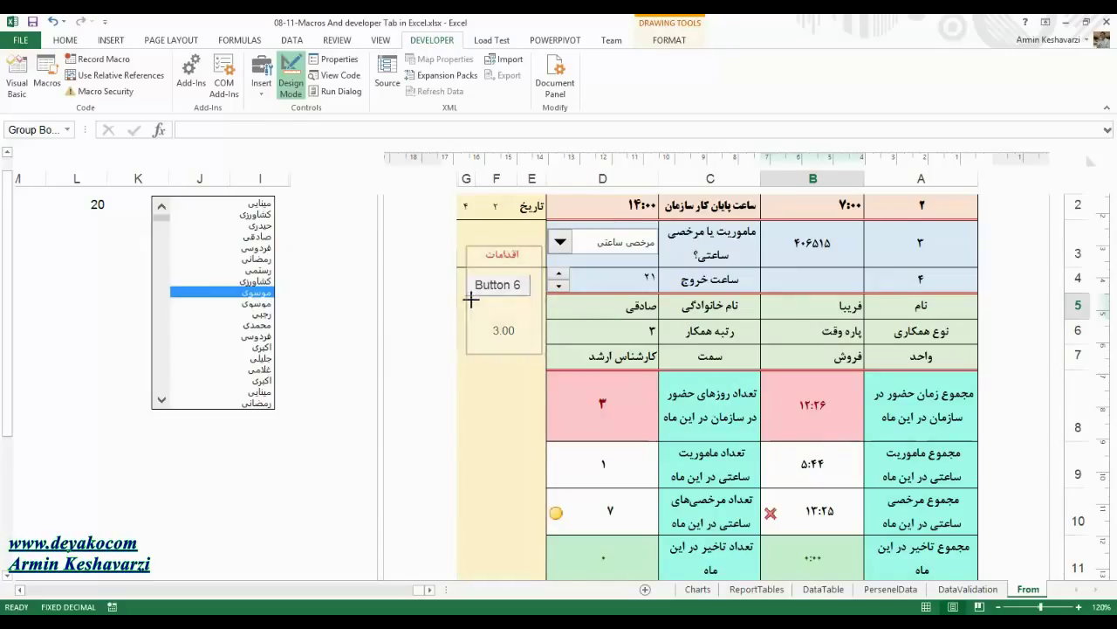
# Step: Delete the group box's default caption text
pyautogui.click(522, 249)
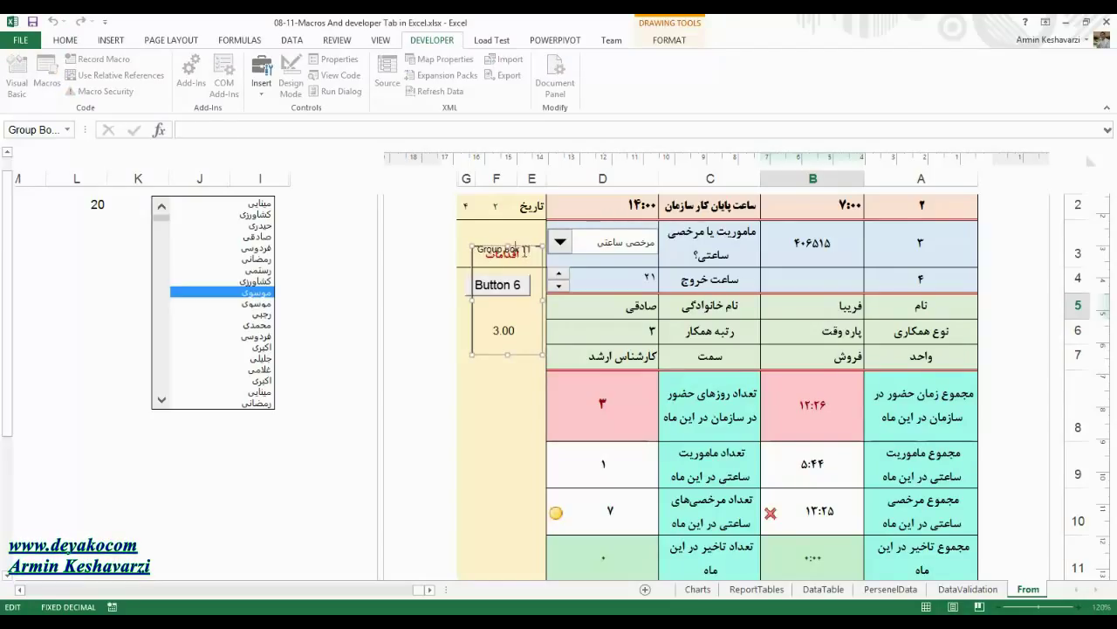
pyautogui.moveTo(487, 249); pyautogui.dragTo(526, 253)
pyautogui.click(532, 253)
pyautogui.press('BackSpace')
pyautogui.press('BackSpace')
pyautogui.press('BackSpace')
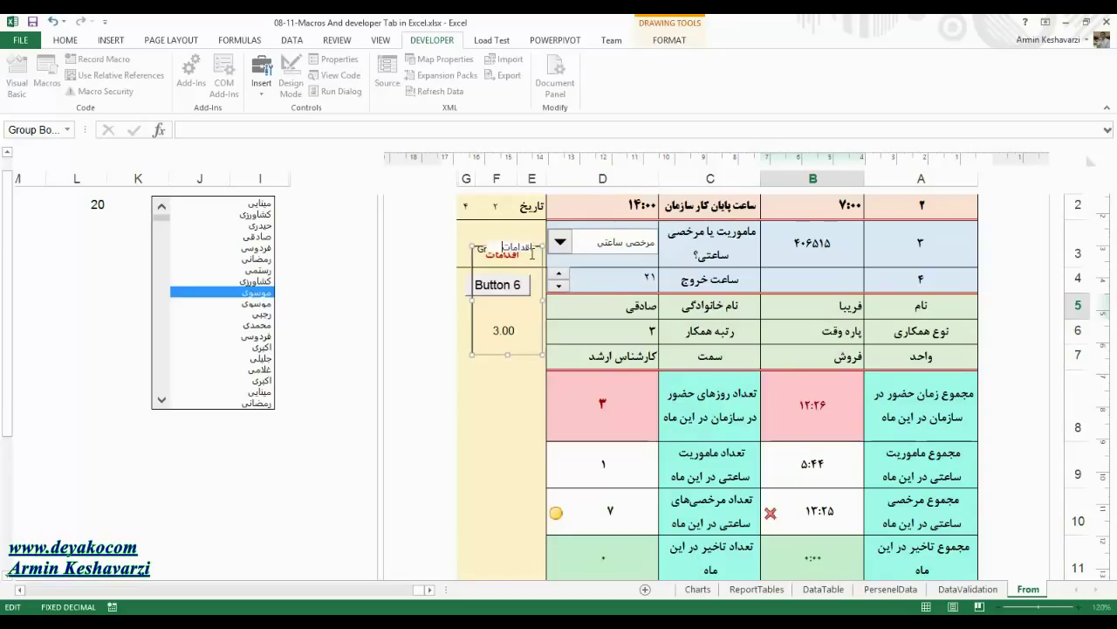
pyautogui.click(518, 478)
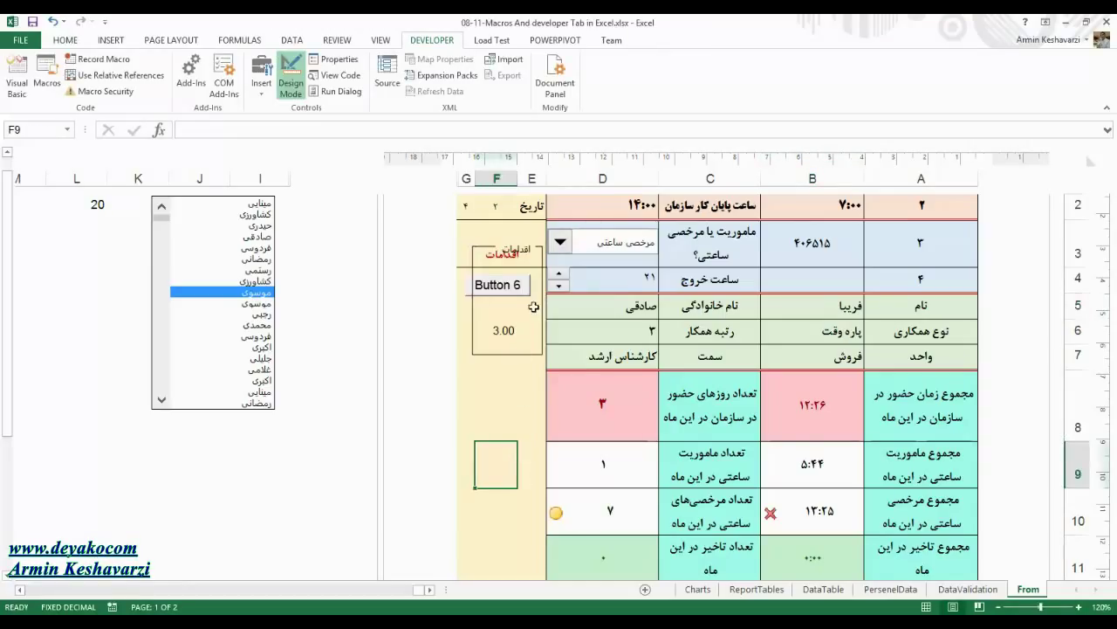
# Step: Review the group box's Format Control pages and cancel without changes
pyautogui.rightClick(507, 252)
pyautogui.press('Escape')
pyautogui.click(498, 247)
pyautogui.rightClick(522, 260)
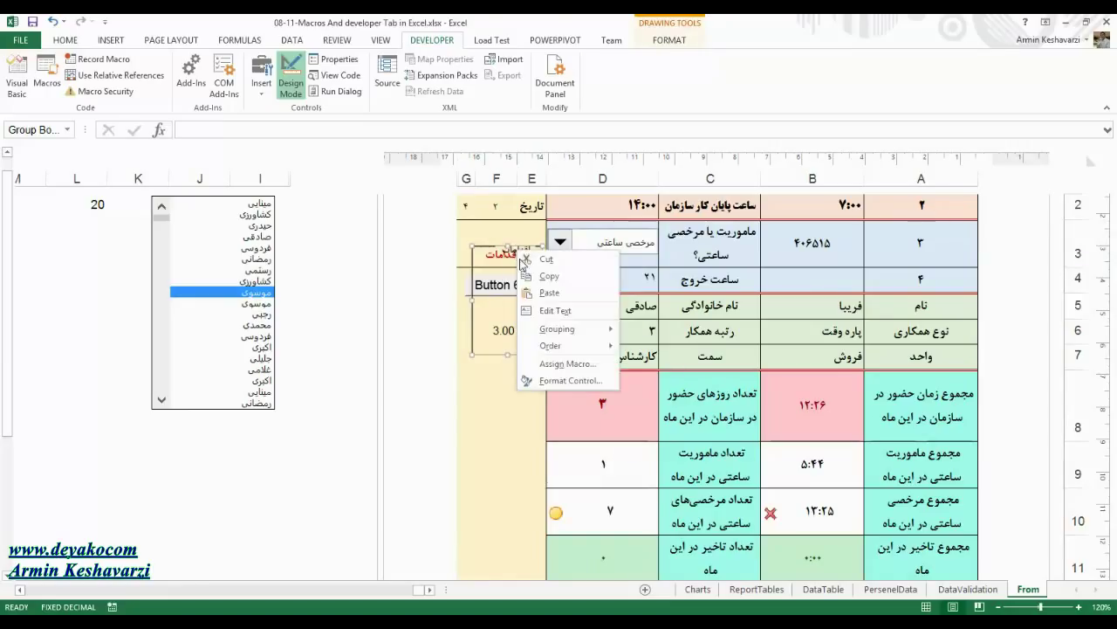
pyautogui.click(569, 381)
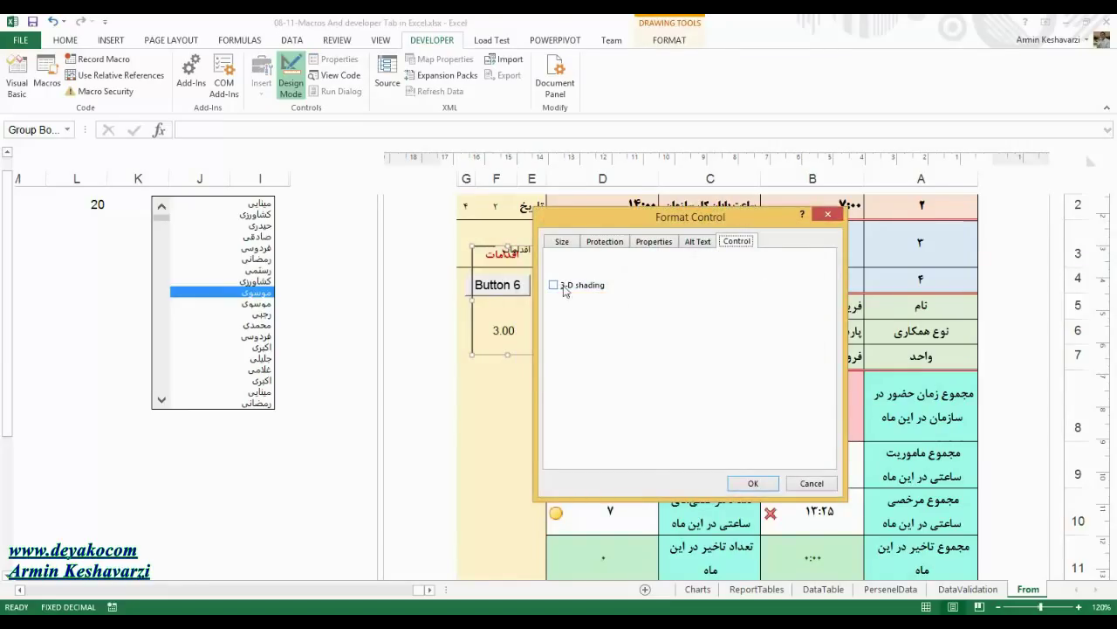
pyautogui.click(654, 242)
pyautogui.click(607, 242)
pyautogui.click(558, 242)
pyautogui.click(687, 242)
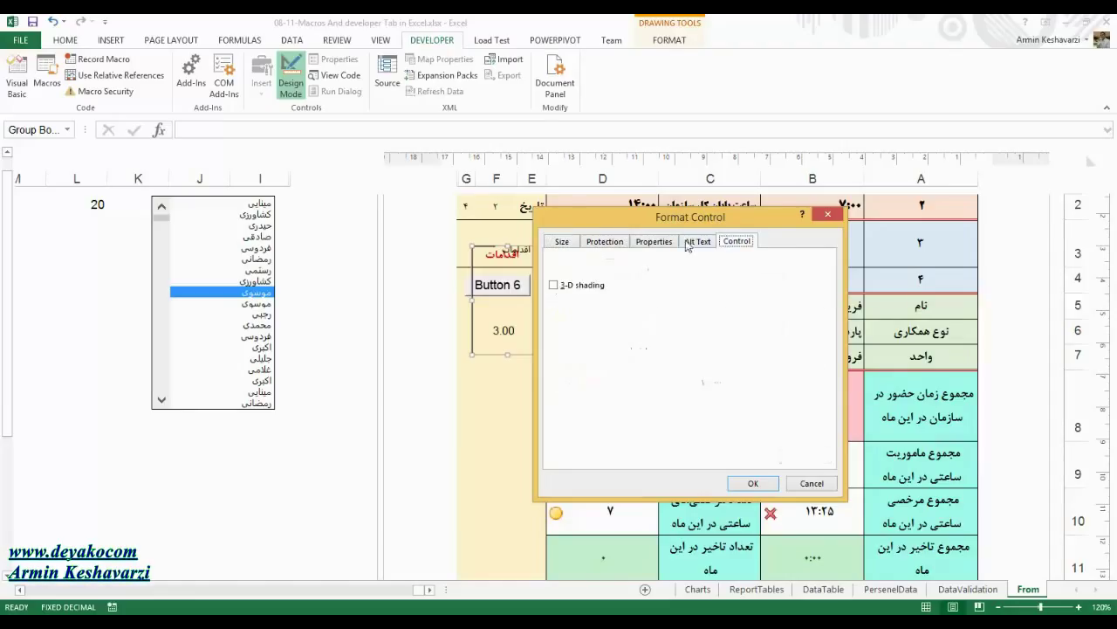
pyautogui.click(696, 243)
pyautogui.click(655, 241)
pyautogui.click(805, 483)
# Step: Drag the group box's left edge outward so it fully frames Button 6 and 3.00
pyautogui.click(263, 87)
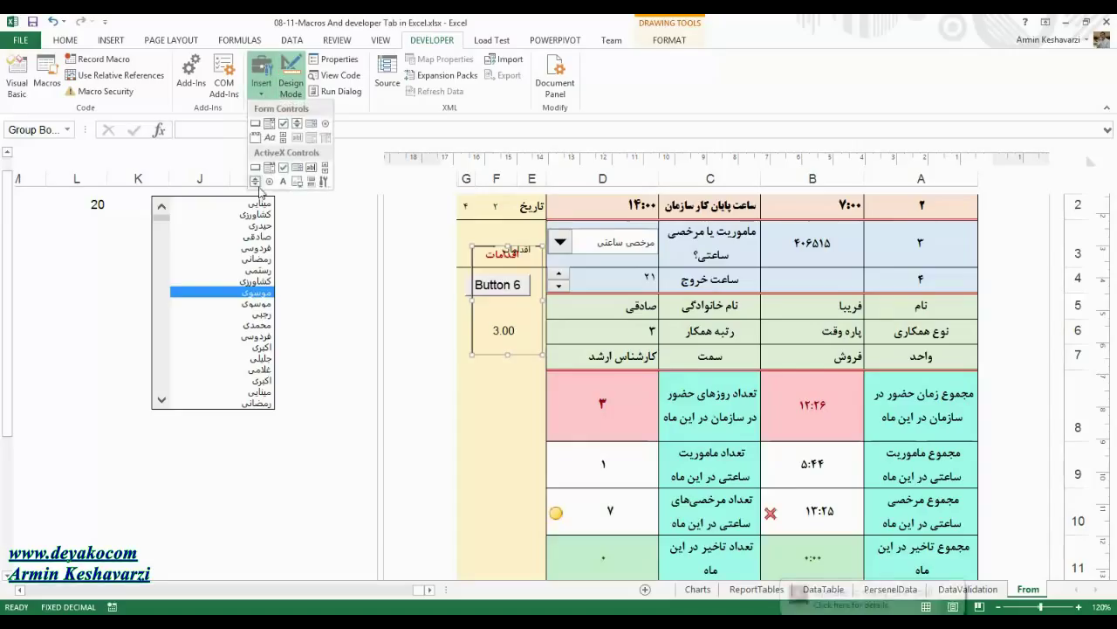
pyautogui.click(527, 254)
pyautogui.moveTo(469, 298); pyautogui.dragTo(458, 299)
pyautogui.click(529, 406)
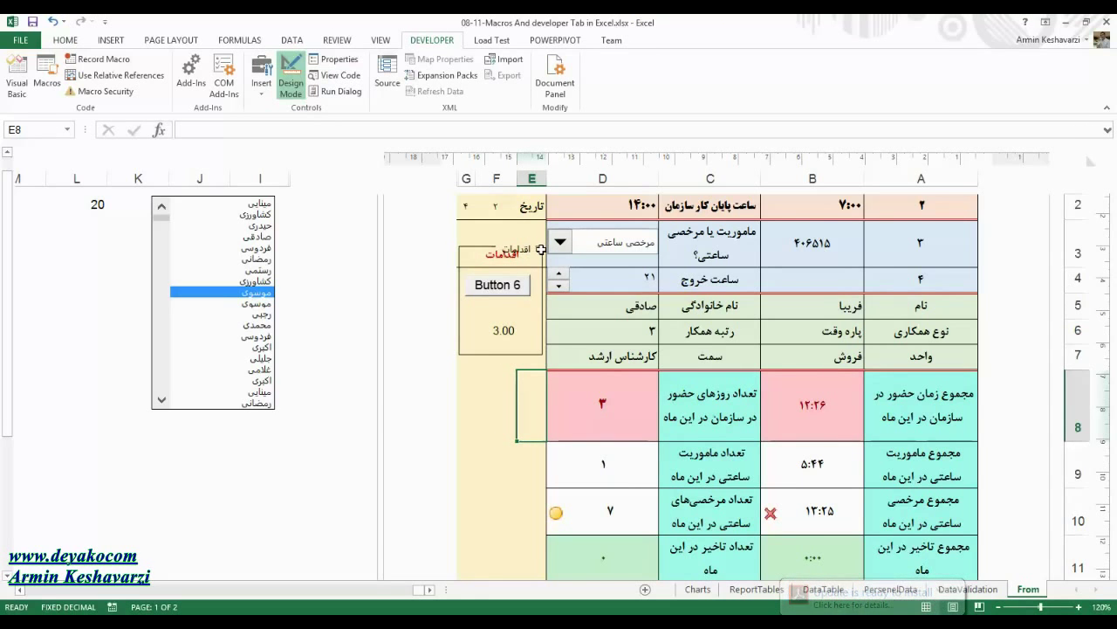
pyautogui.click(541, 249)
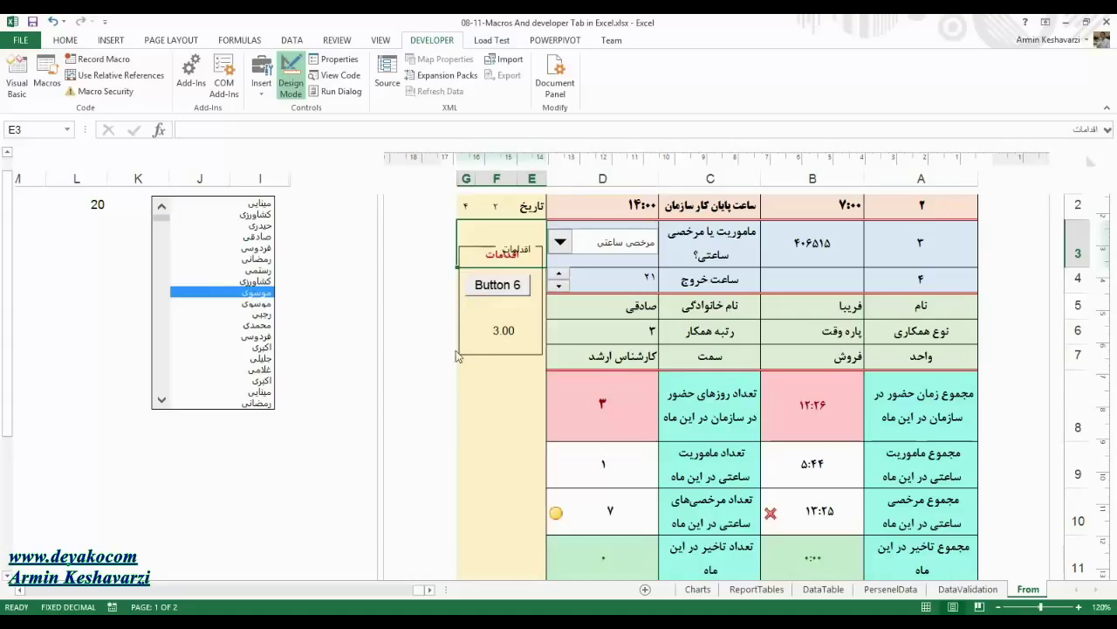
pyautogui.click(487, 354)
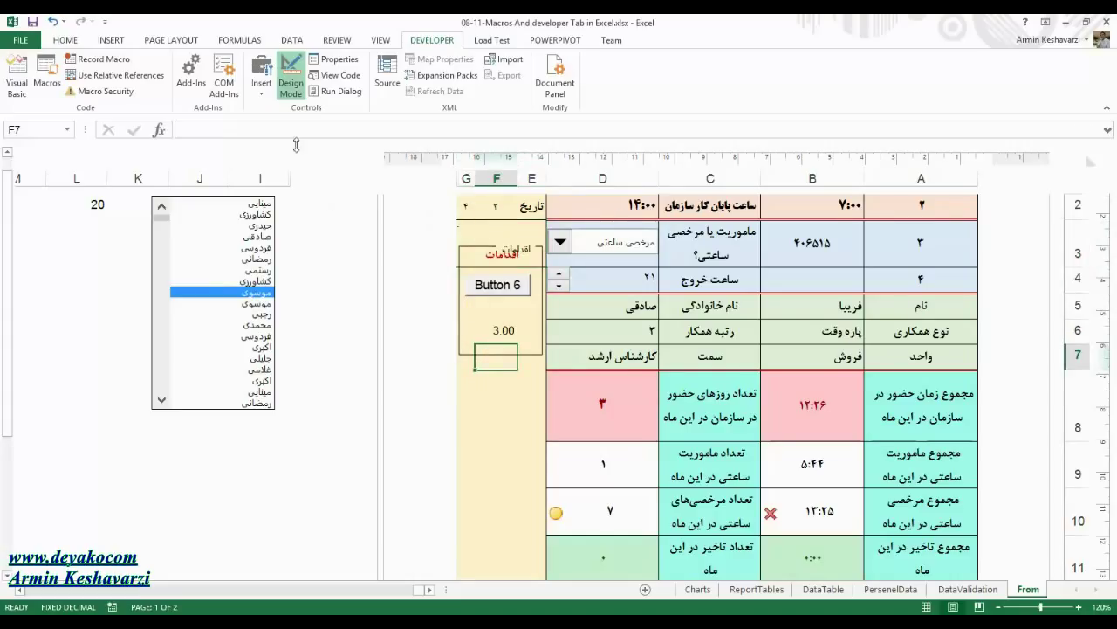
pyautogui.click(261, 77)
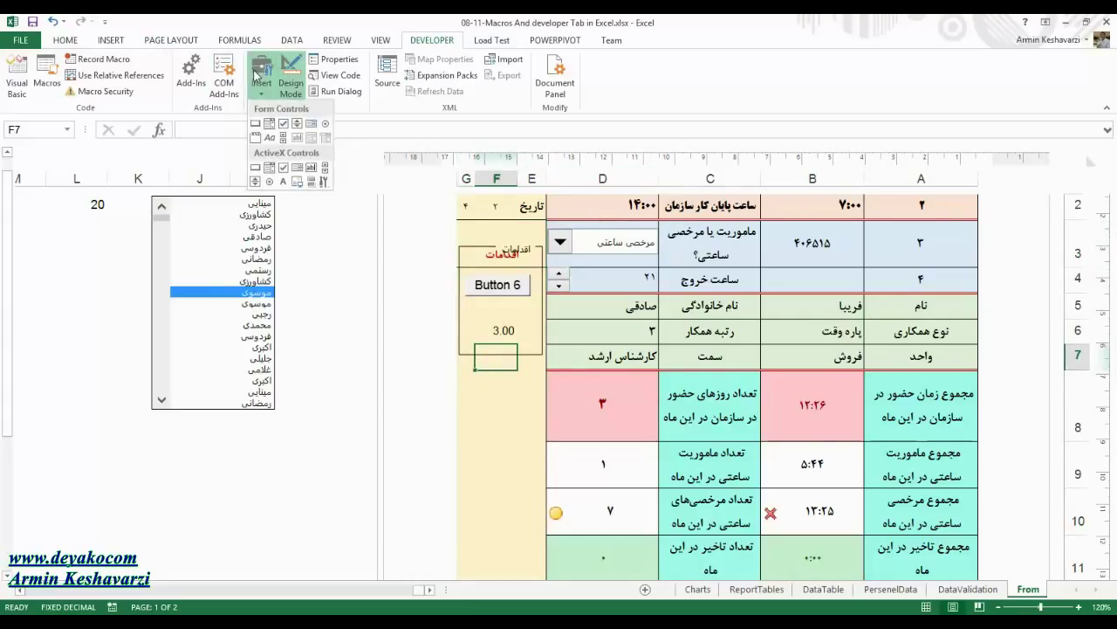
# Step: Draw an option button into cell D6 and relabel it 'آیا موافق هستید؟'
pyautogui.click(325, 123)
pyautogui.moveTo(856, 276); pyautogui.dragTo(767, 287)
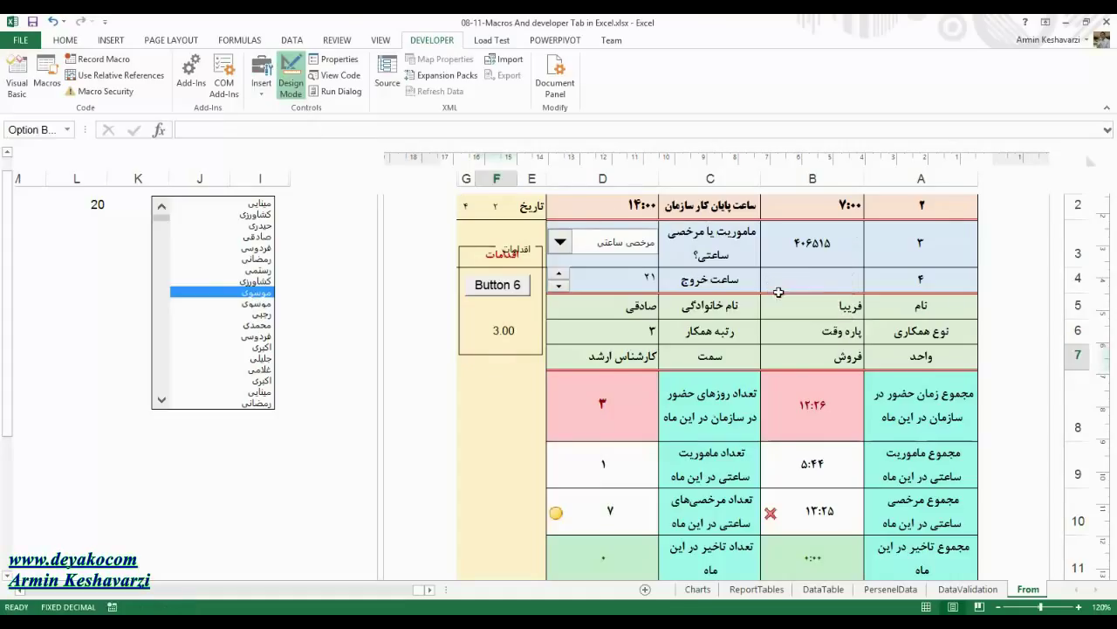
pyautogui.moveTo(829, 260); pyautogui.dragTo(729, 281)
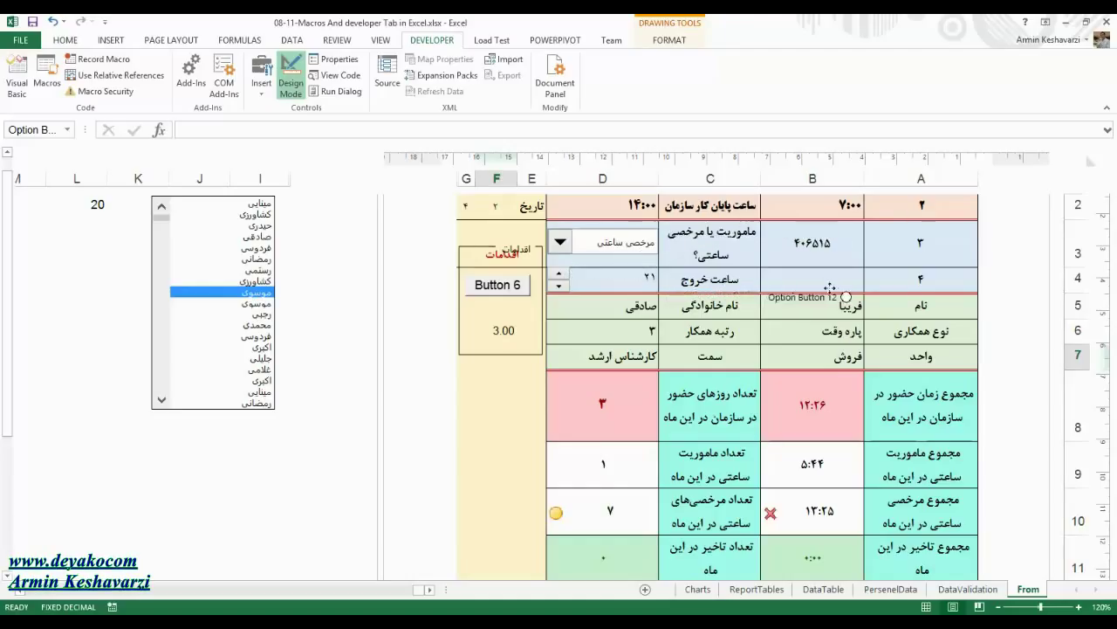
pyautogui.moveTo(729, 281)
pyautogui.mouseDown()
pyautogui.moveTo(836, 324)
pyautogui.moveTo(596, 353)
pyautogui.moveTo(631, 316)
pyautogui.mouseUp()
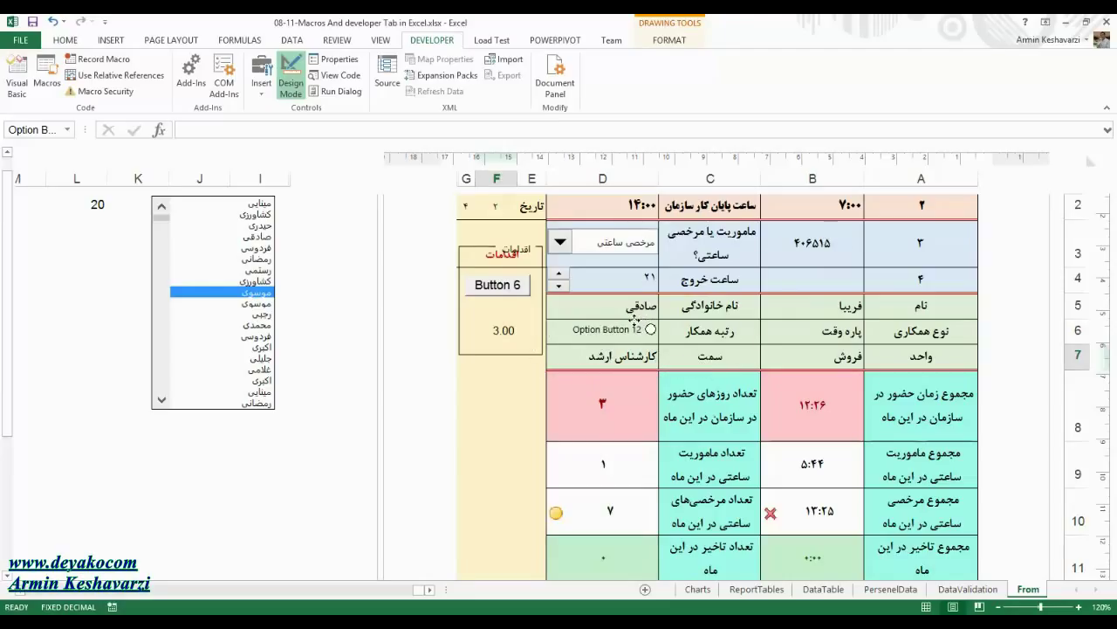
pyautogui.click(611, 330)
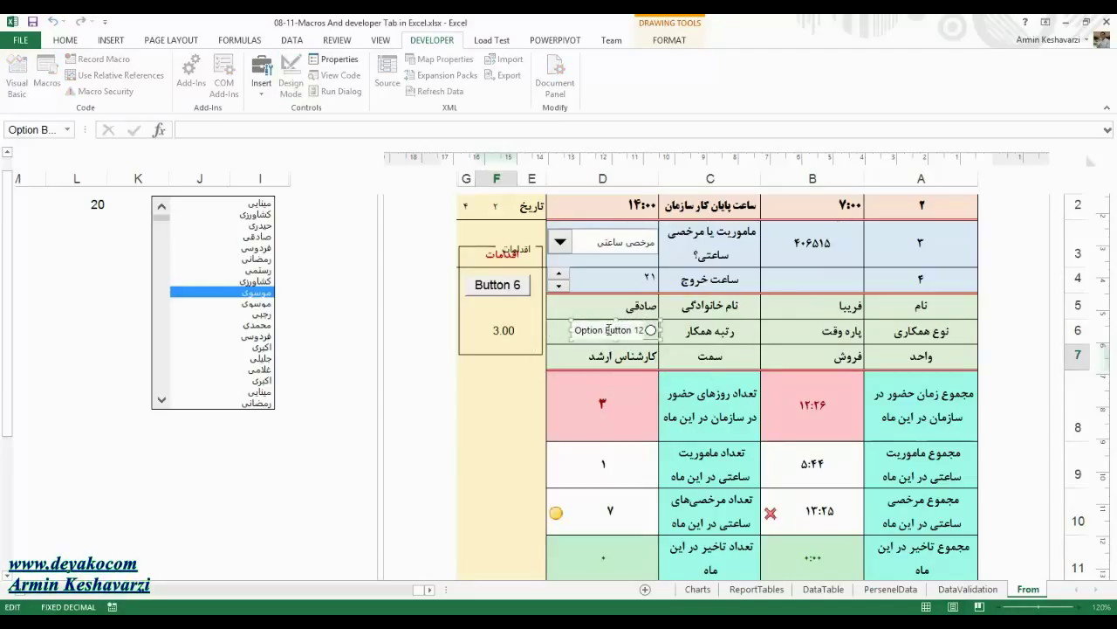
pyautogui.moveTo(631, 330); pyautogui.dragTo(577, 330)
pyautogui.press('BackSpace')
pyautogui.write('آیا موافق')
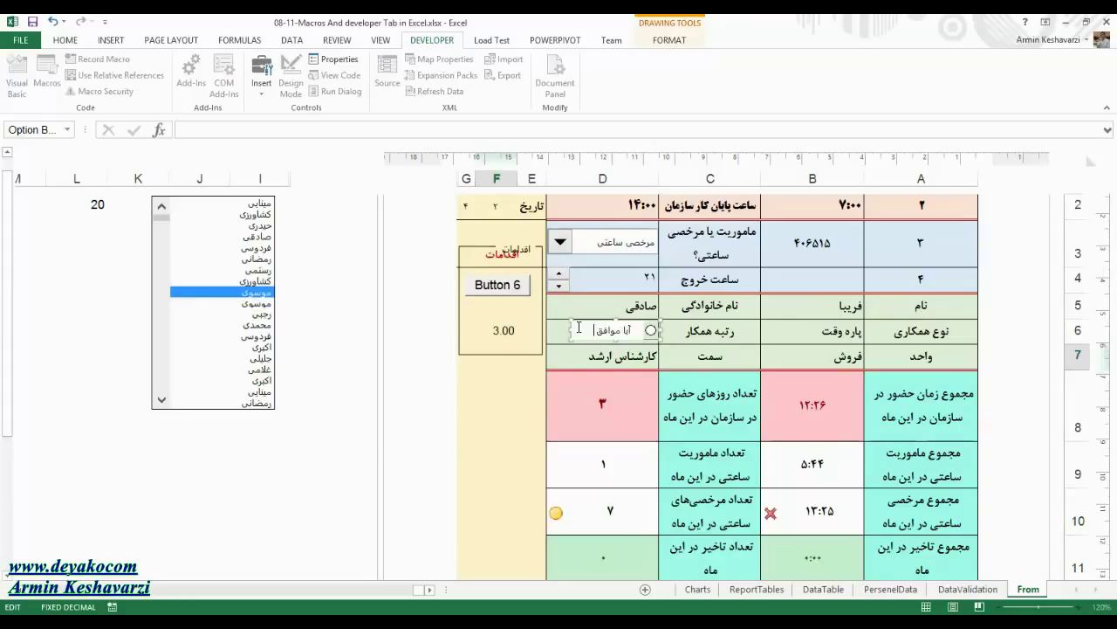
pyautogui.write('هستید؟')
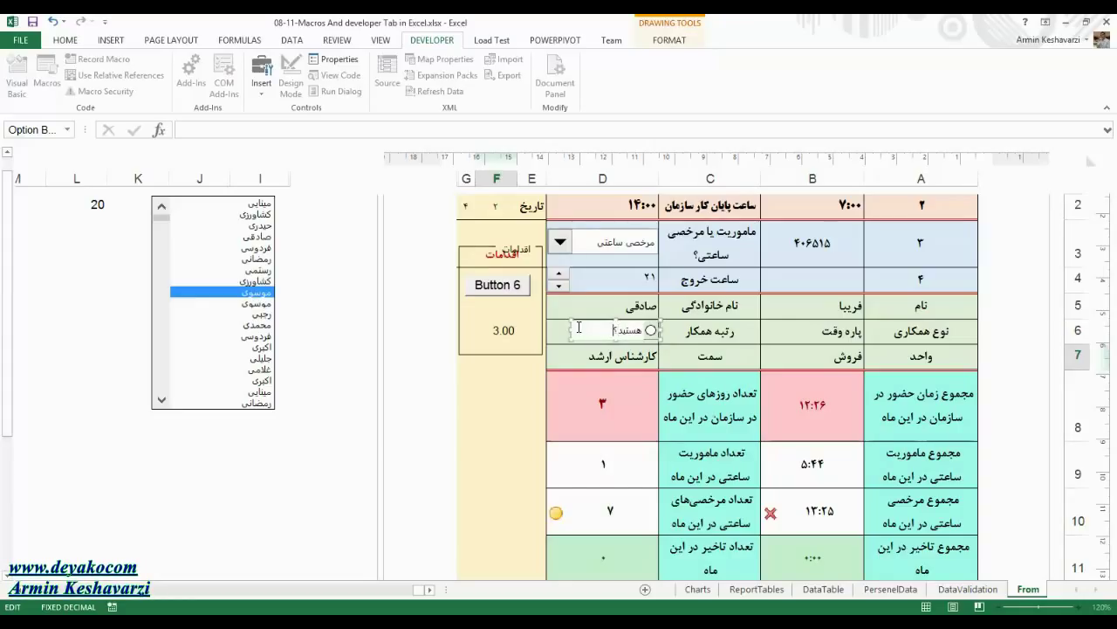
pyautogui.click(617, 388)
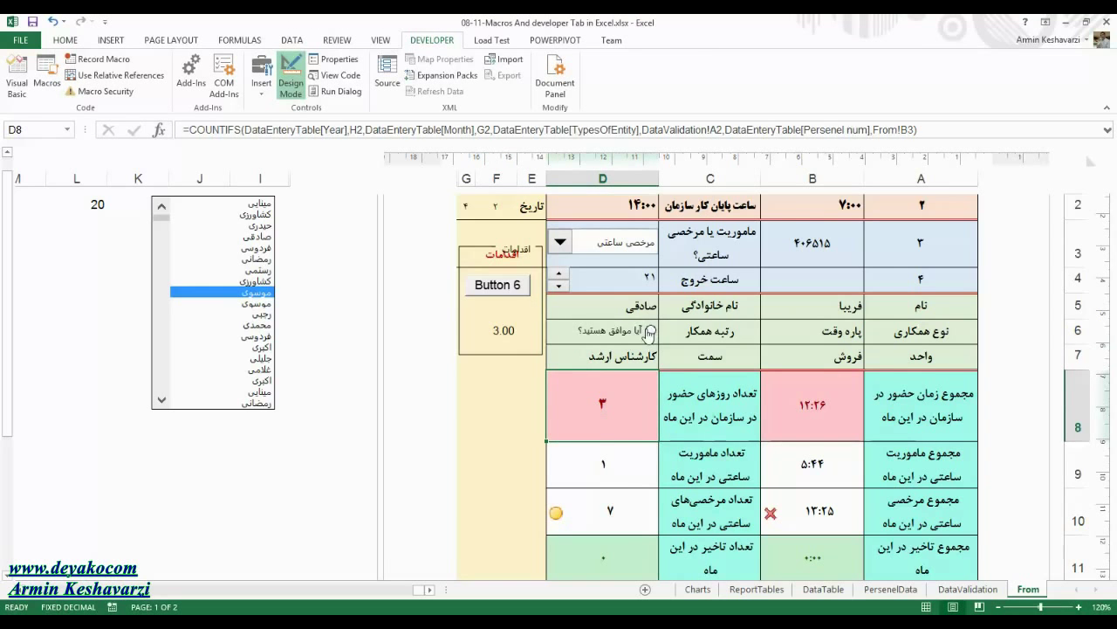
# Step: Link the option button to cell L3 in its Format Control settings
pyautogui.rightClick(603, 332)
pyautogui.click(635, 457)
pyautogui.click(800, 247)
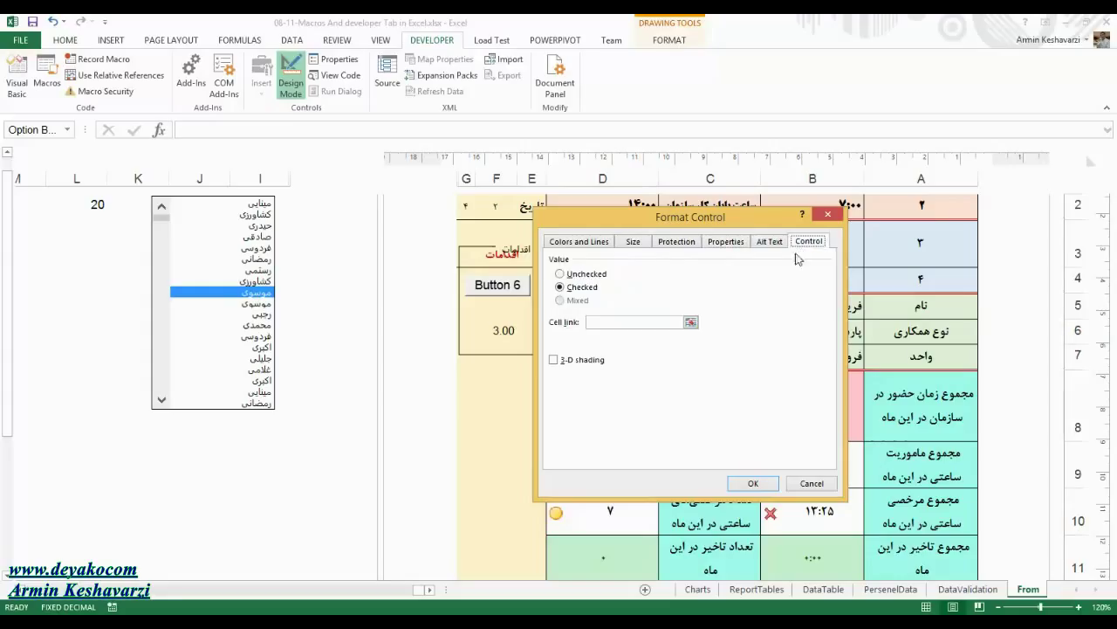
pyautogui.click(602, 321)
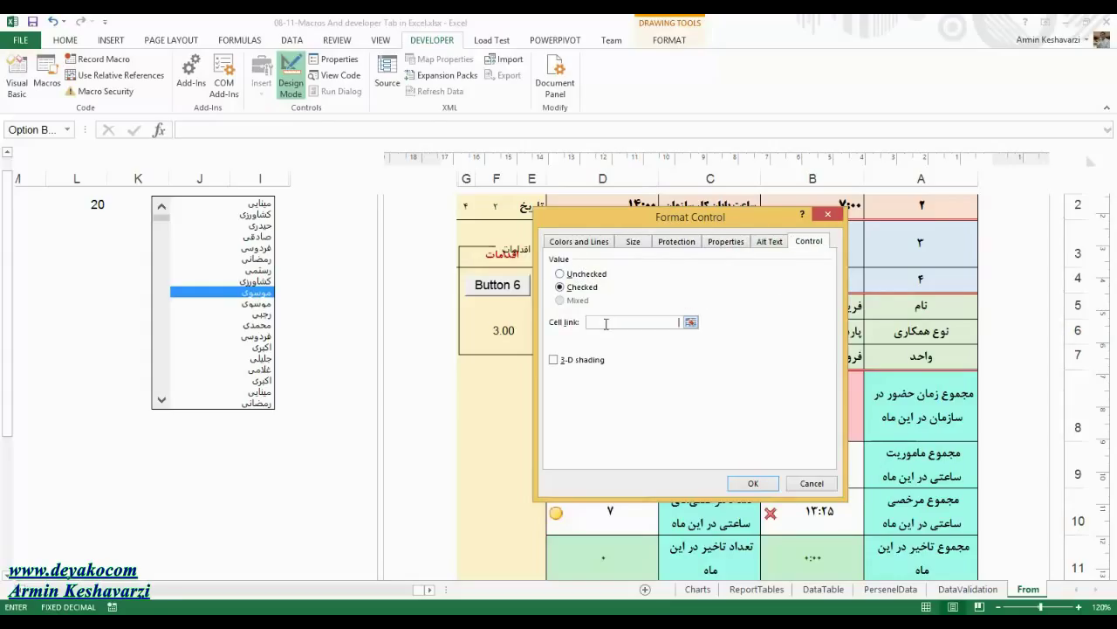
pyautogui.click(87, 245)
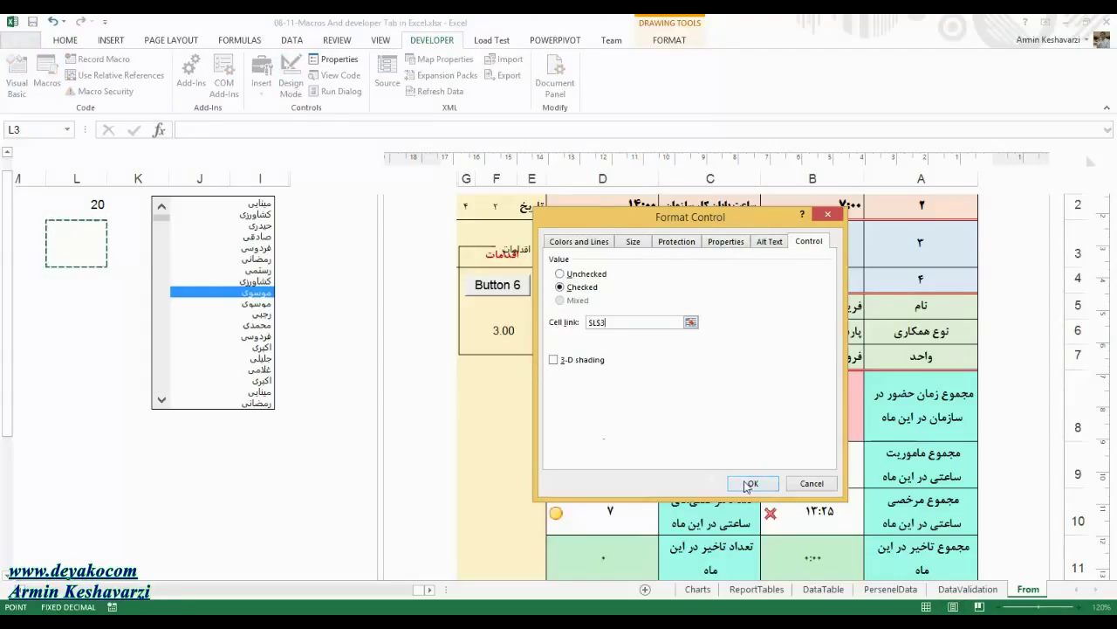
pyautogui.click(752, 483)
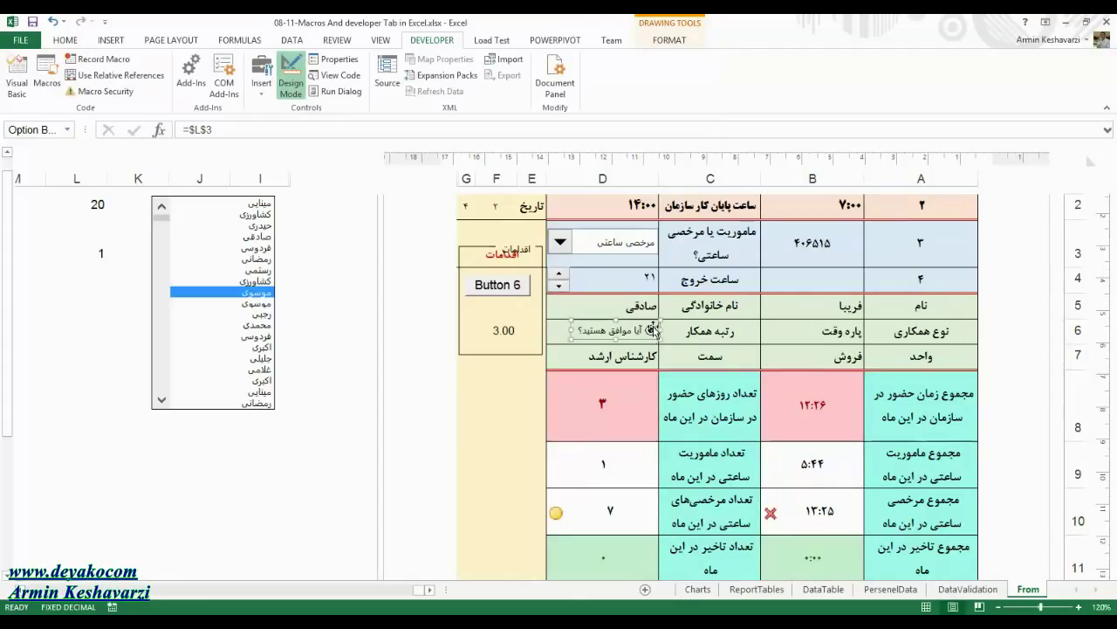
pyautogui.press('Escape')
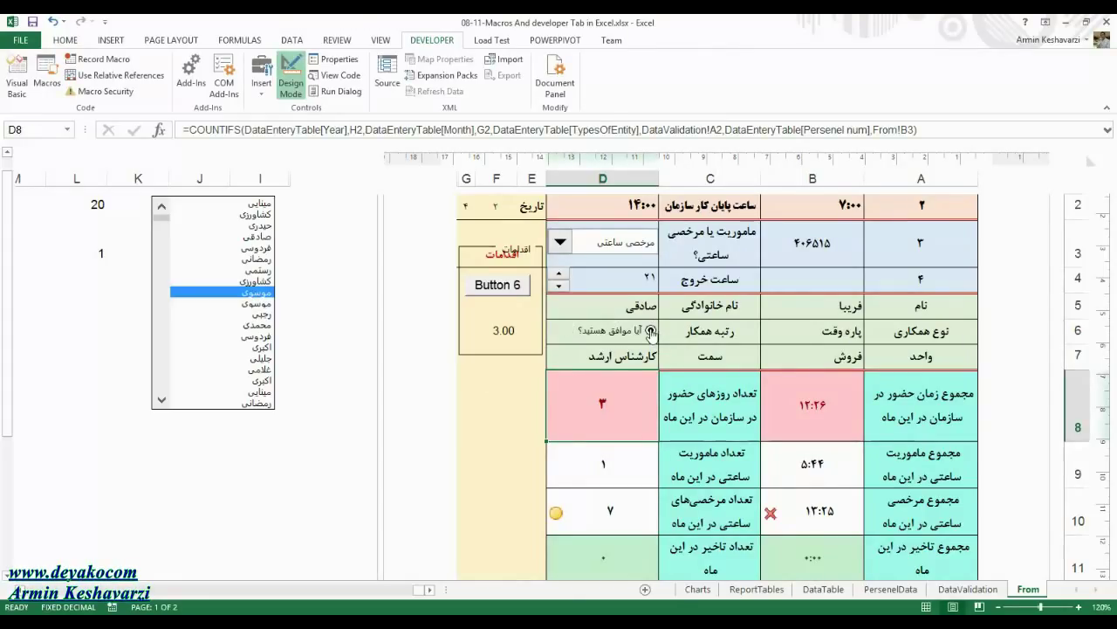
# Step: Leave design mode and set the option button's value to unchecked
pyautogui.click(293, 71)
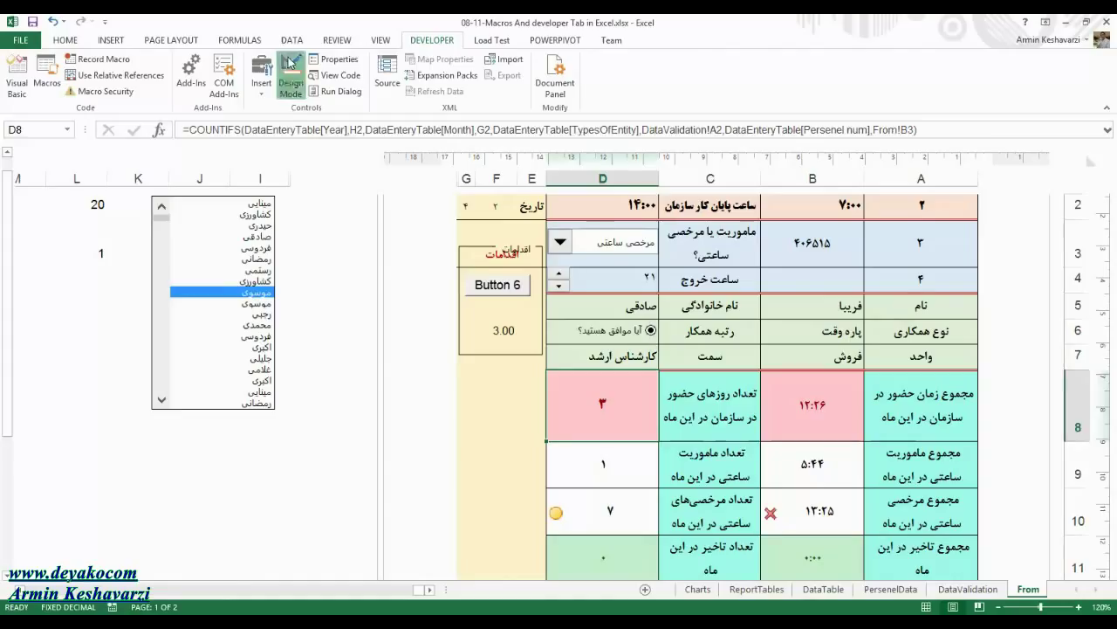
pyautogui.click(709, 464)
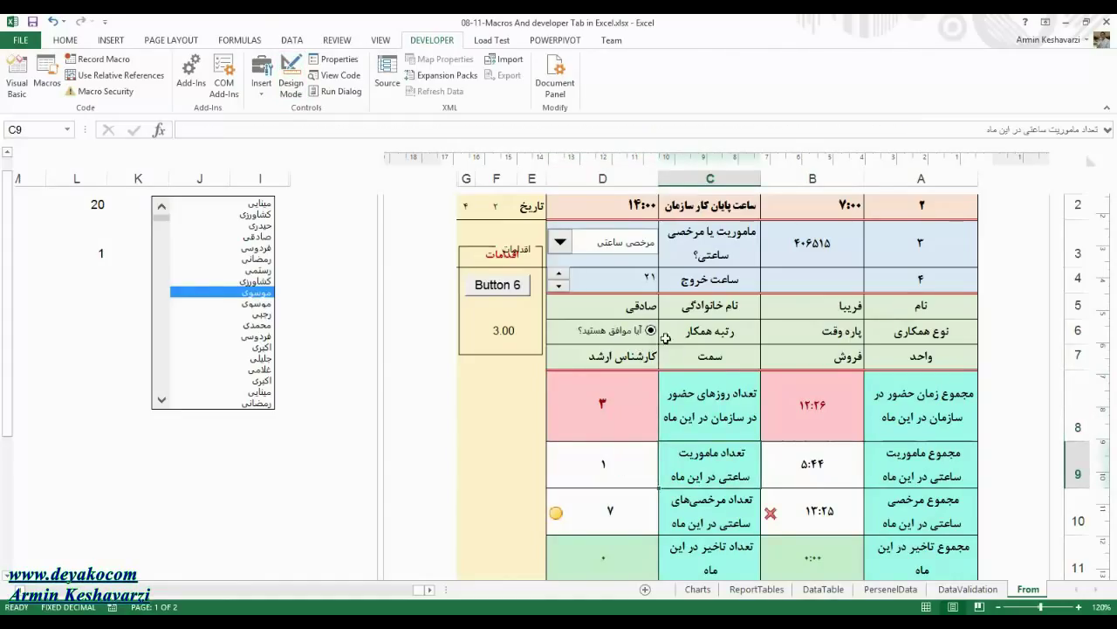
pyautogui.rightClick(647, 331)
pyautogui.press('Escape')
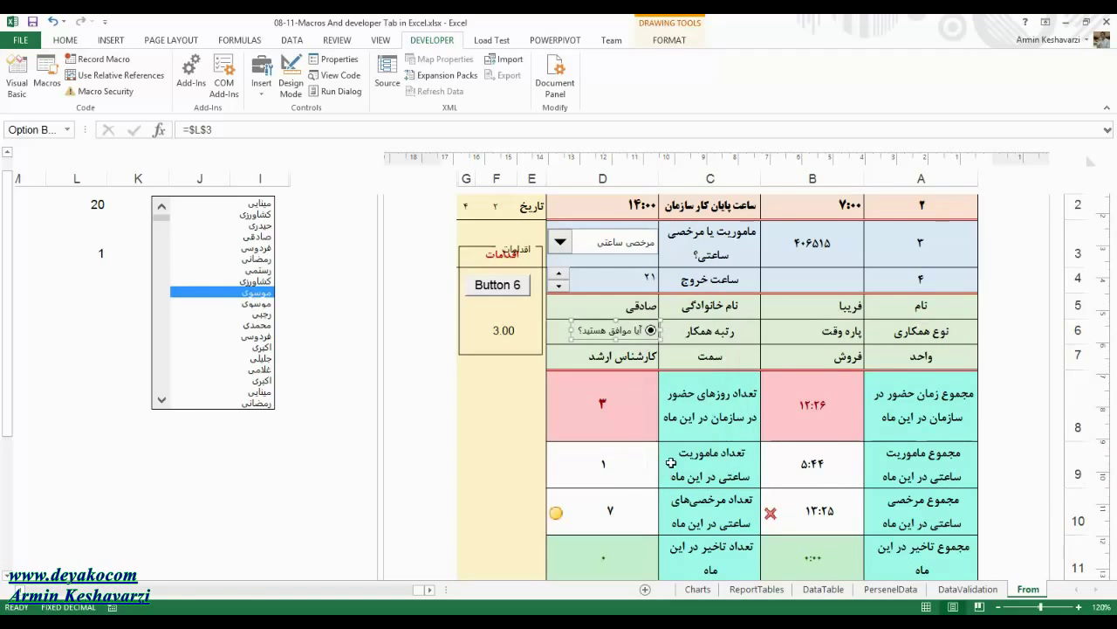
pyautogui.hotkey('ctrl', '1')
pyautogui.click(566, 274)
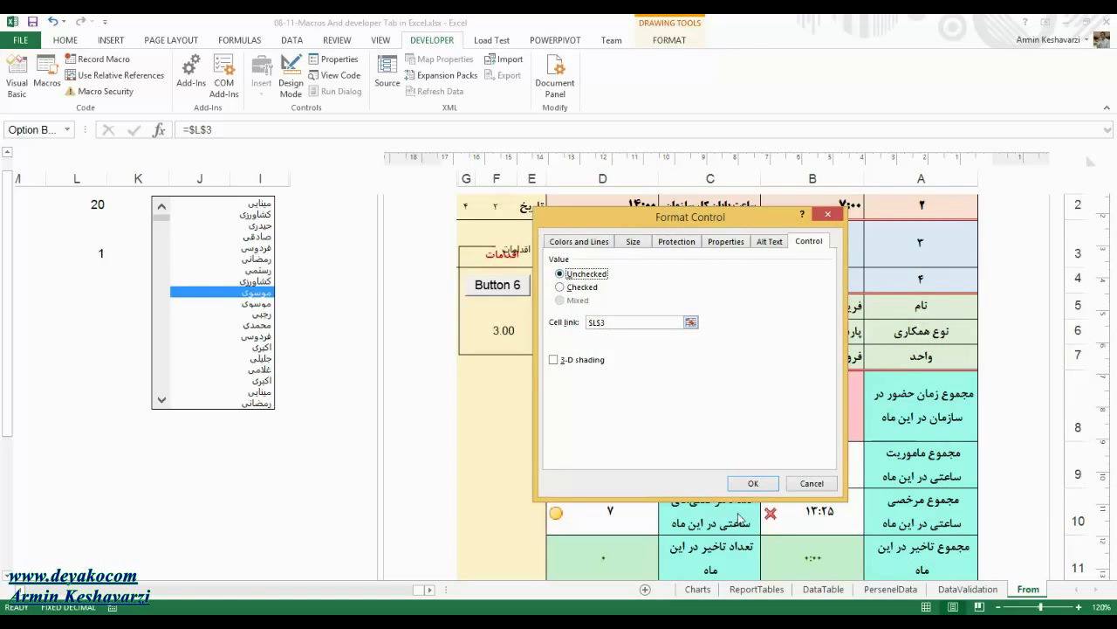
pyautogui.click(752, 483)
pyautogui.click(576, 404)
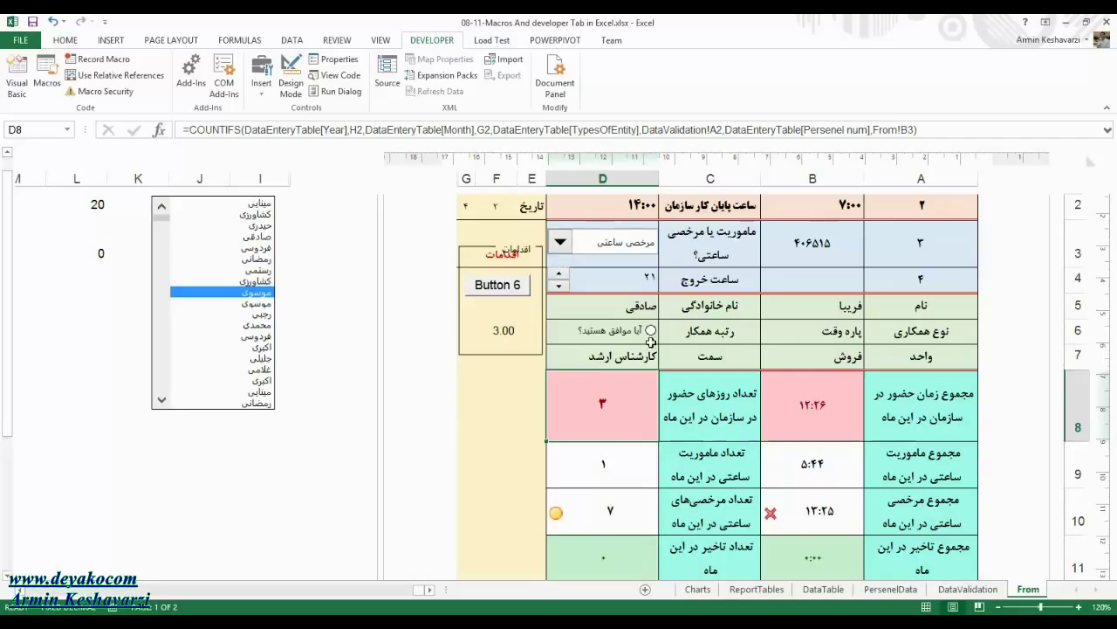
# Step: Tick the option button to test its L3 link, then reset it to unchecked
pyautogui.click(651, 332)
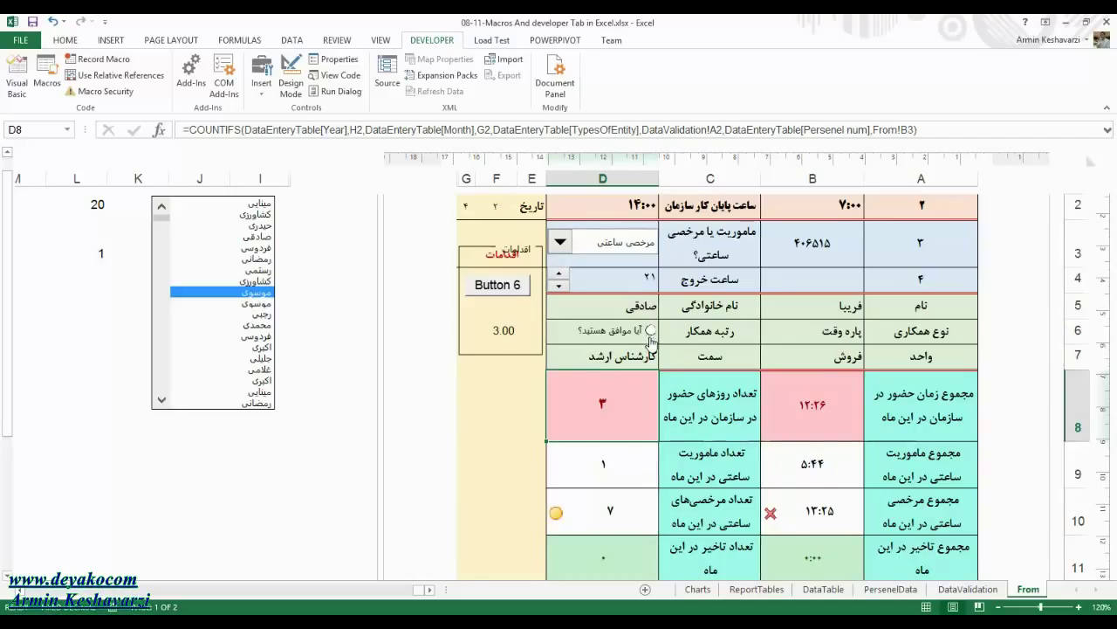
pyautogui.click(739, 443)
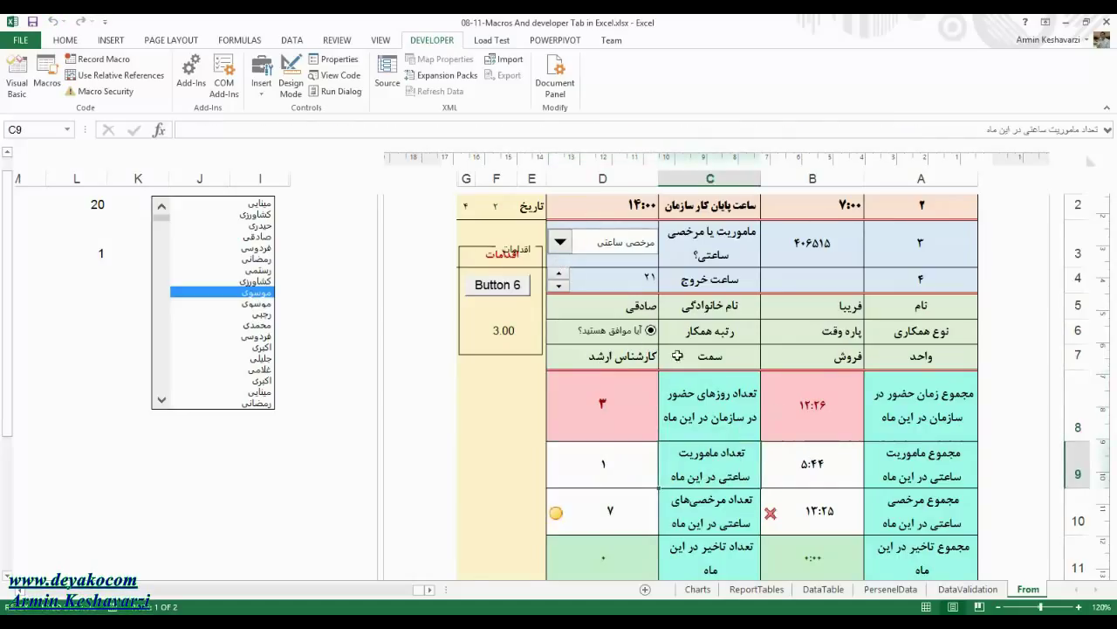
pyautogui.rightClick(650, 334)
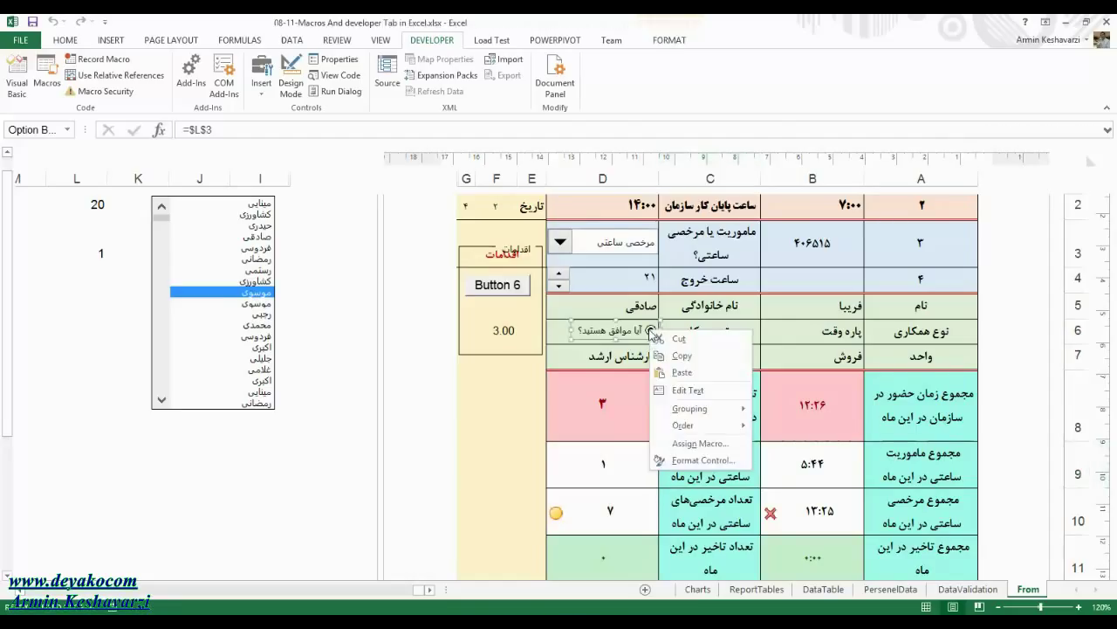
pyautogui.click(690, 460)
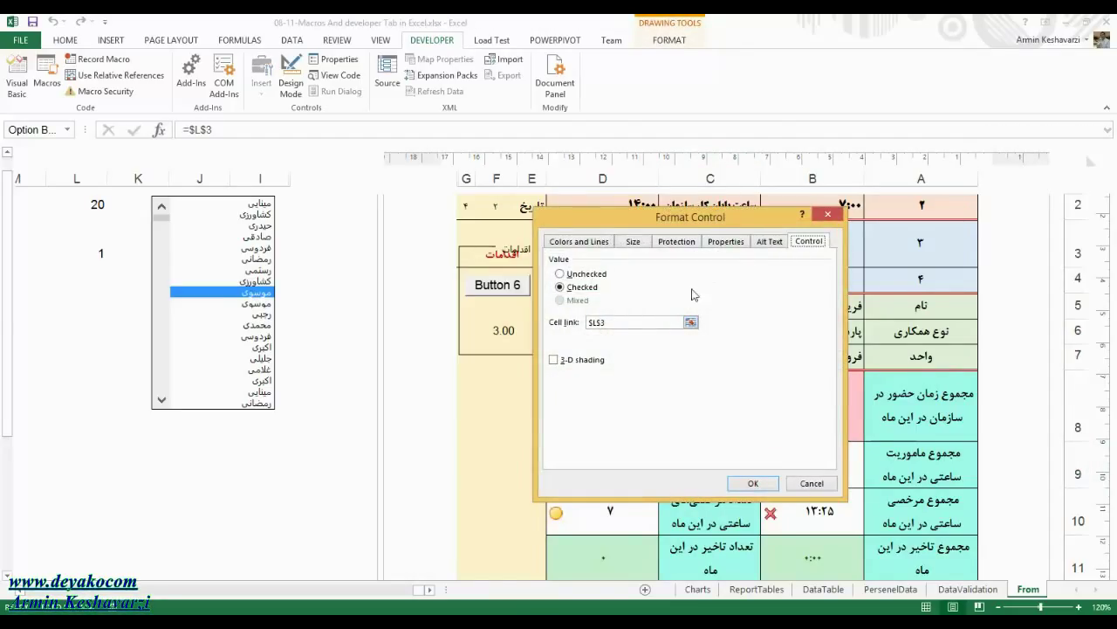
pyautogui.click(585, 274)
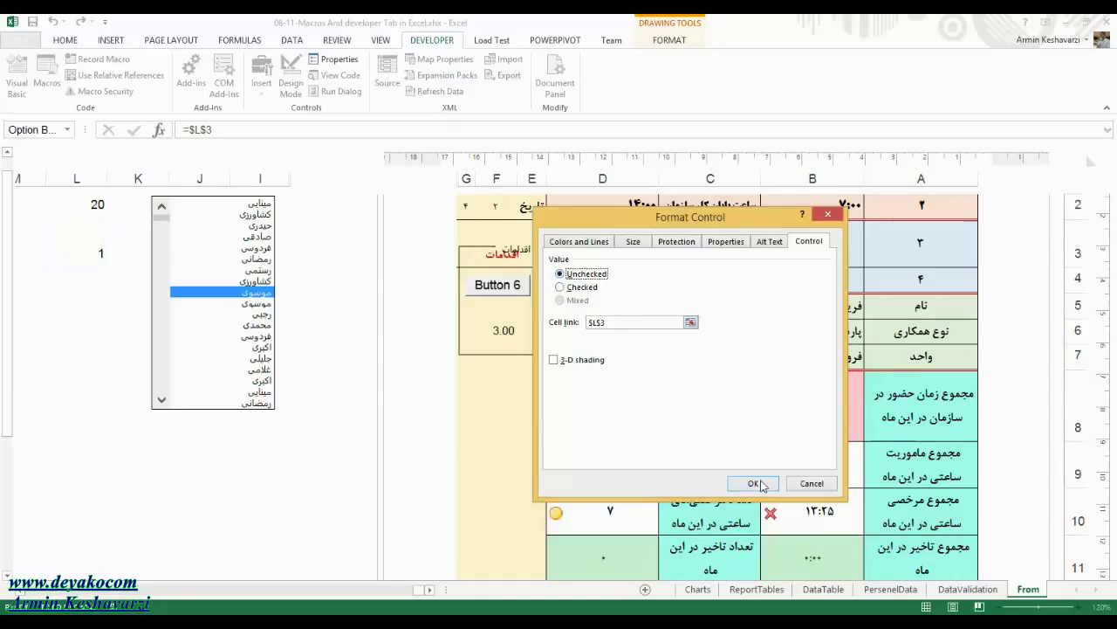
pyautogui.click(756, 483)
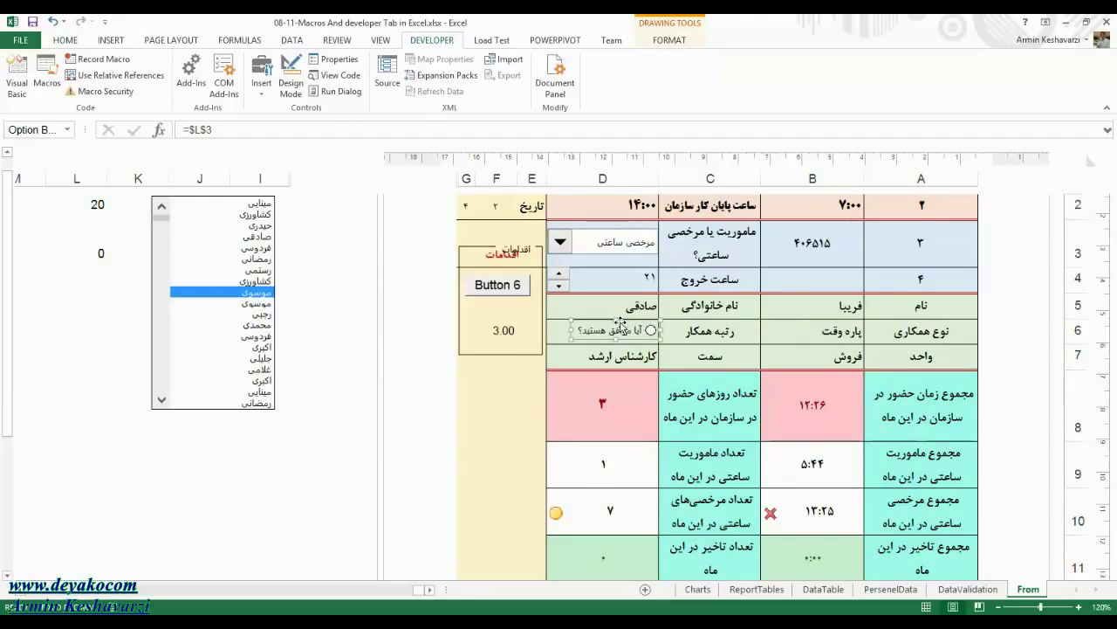
# Step: Show the Developer Insert gallery of form and ActiveX controls
pyautogui.rightClick(621, 323)
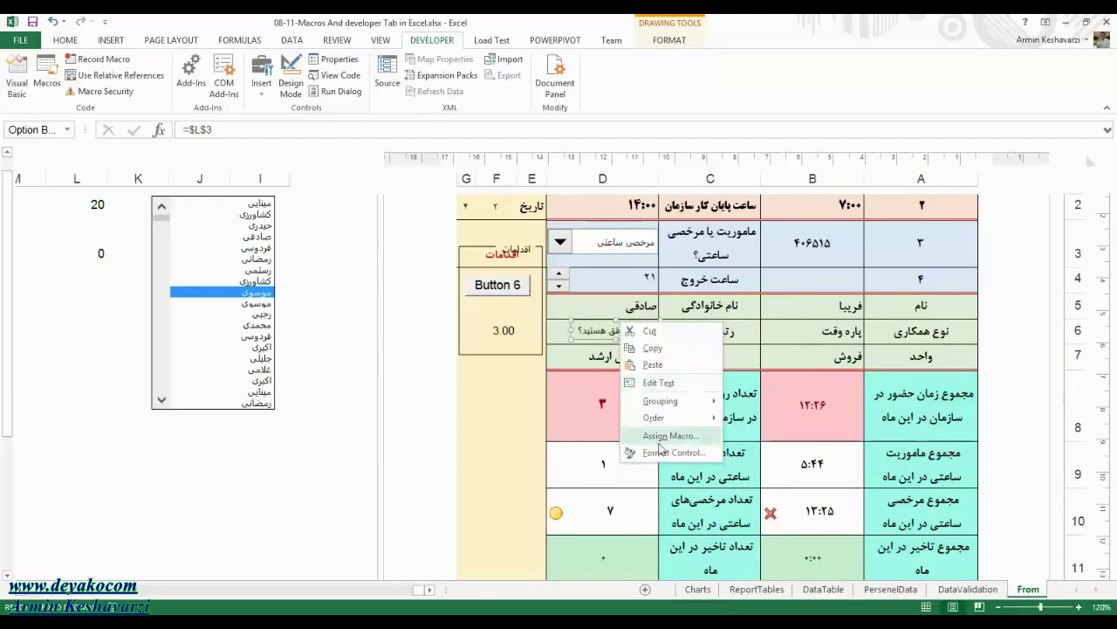
pyautogui.click(714, 450)
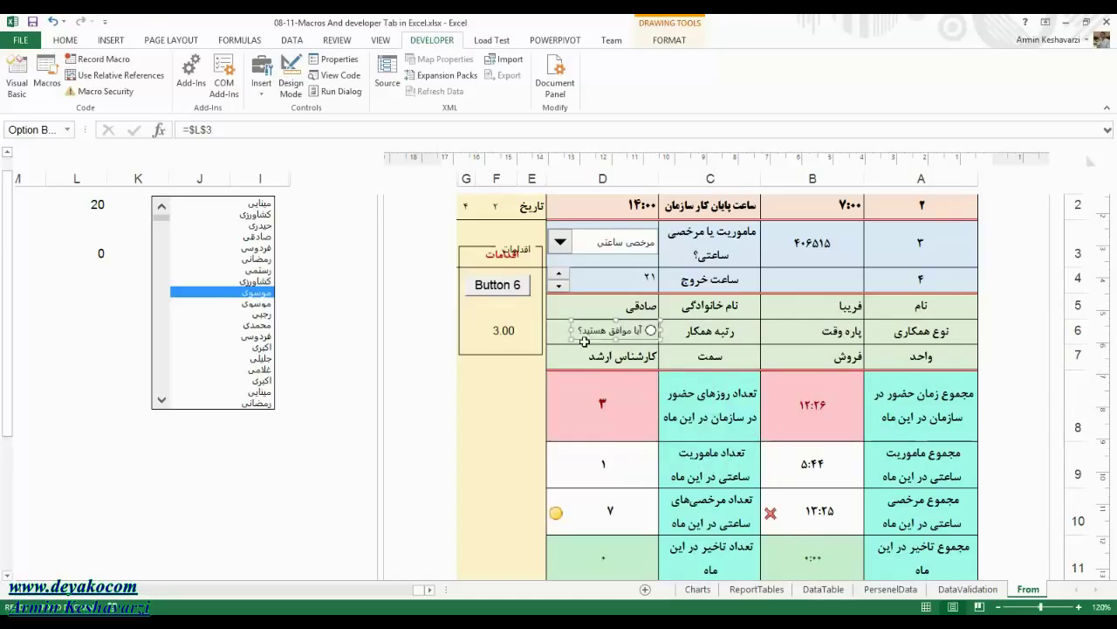
pyautogui.click(261, 81)
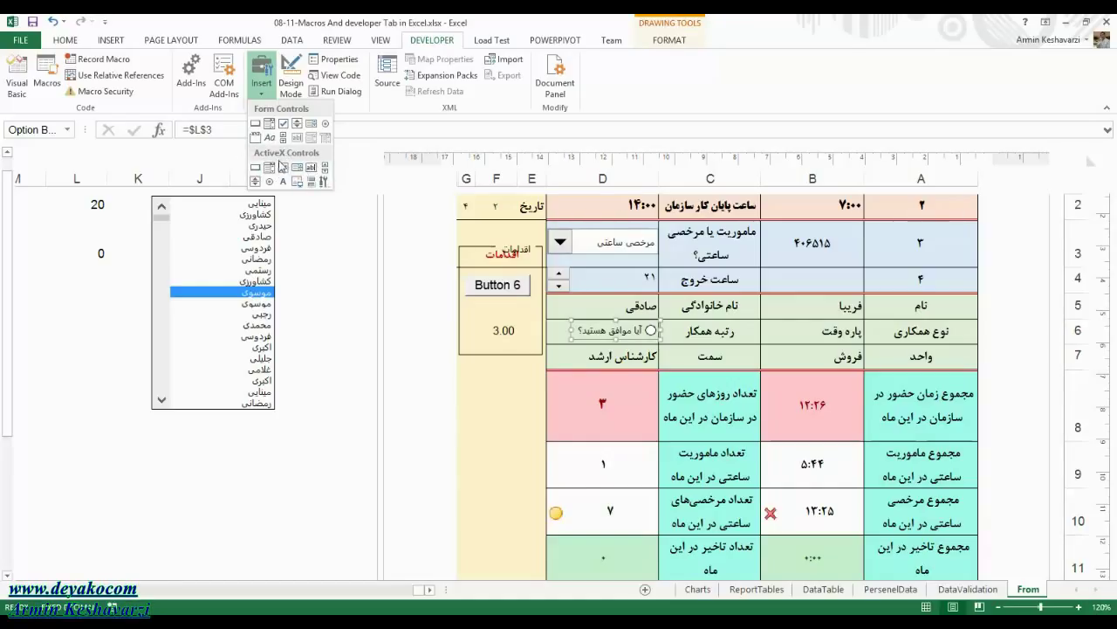
# Step: Draw an ActiveX command button below the group box and view its click-event code
pyautogui.click(258, 173)
pyautogui.moveTo(539, 371); pyautogui.dragTo(466, 395)
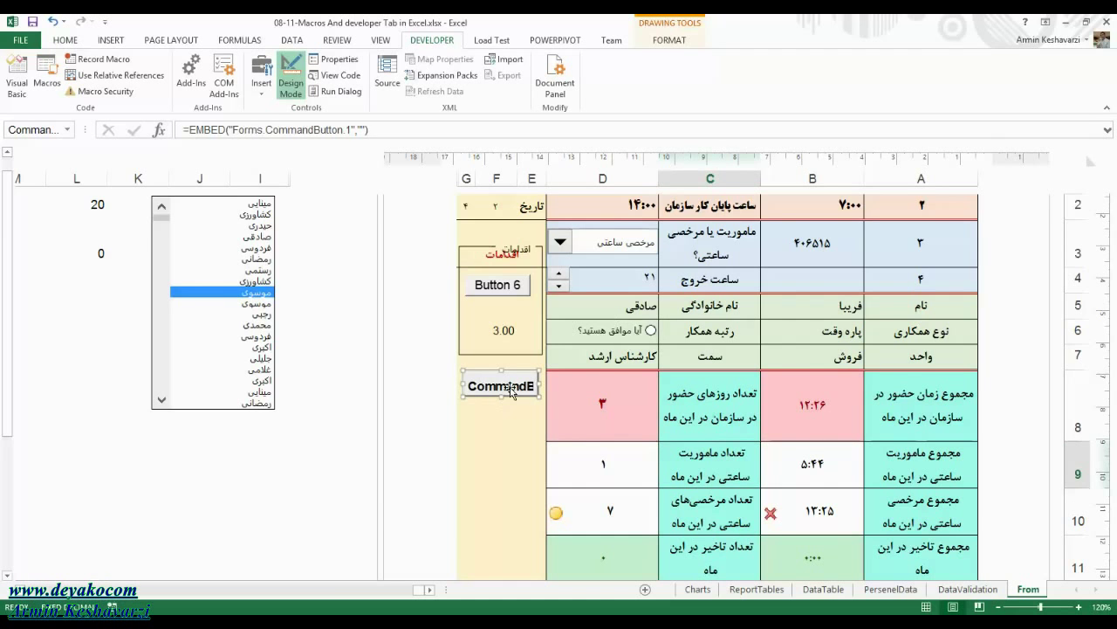
pyautogui.doubleClick(510, 388)
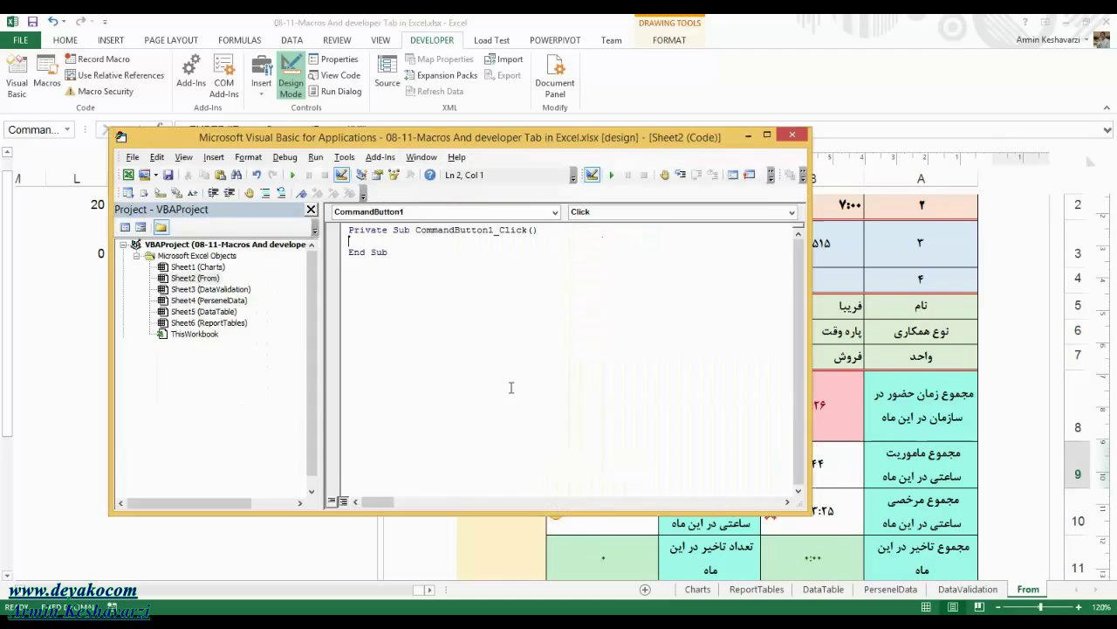
pyautogui.click(792, 136)
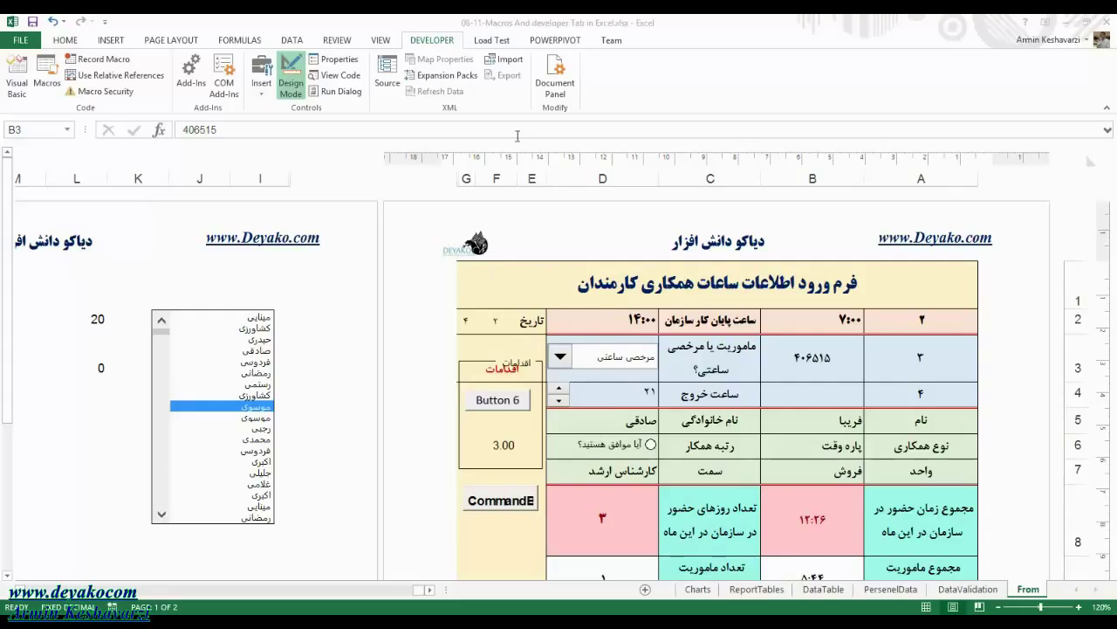
pyautogui.click(261, 88)
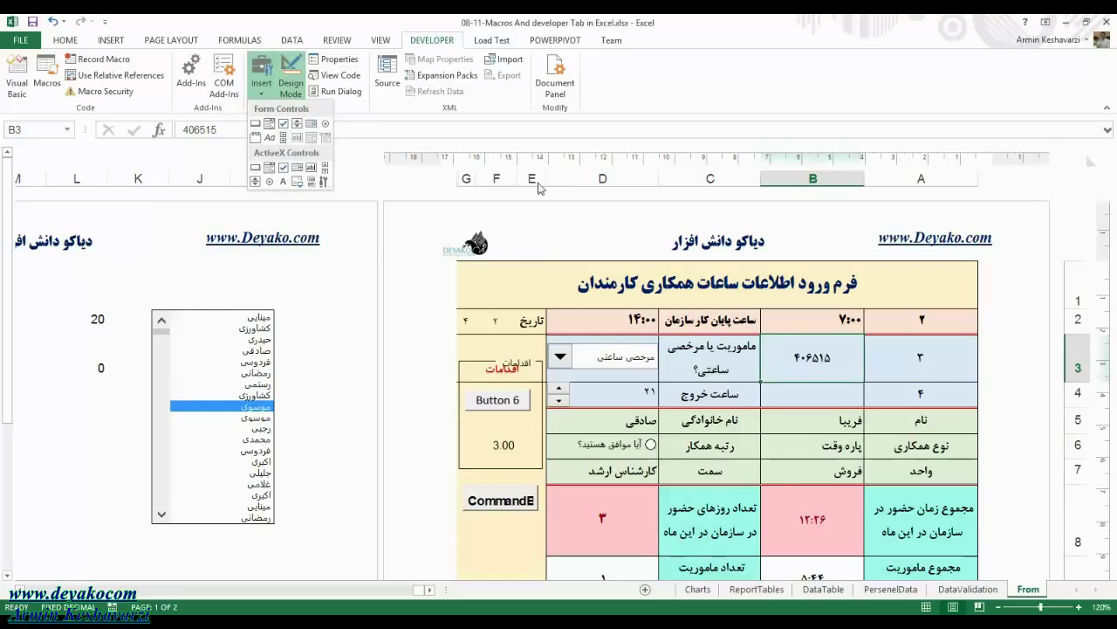
pyautogui.press('Escape')
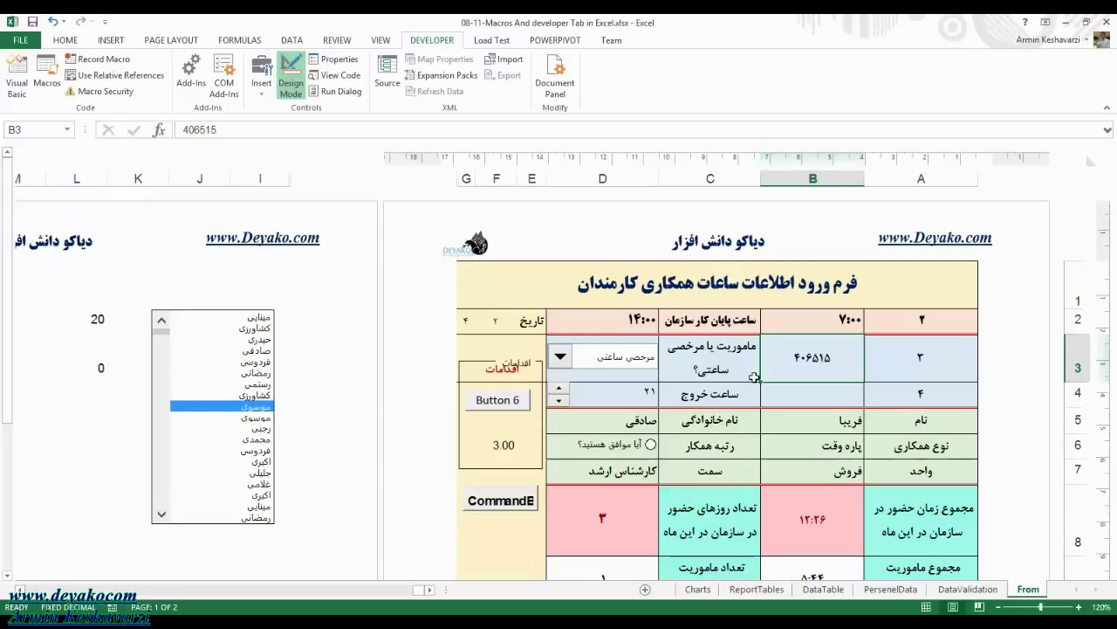
pyautogui.click(726, 391)
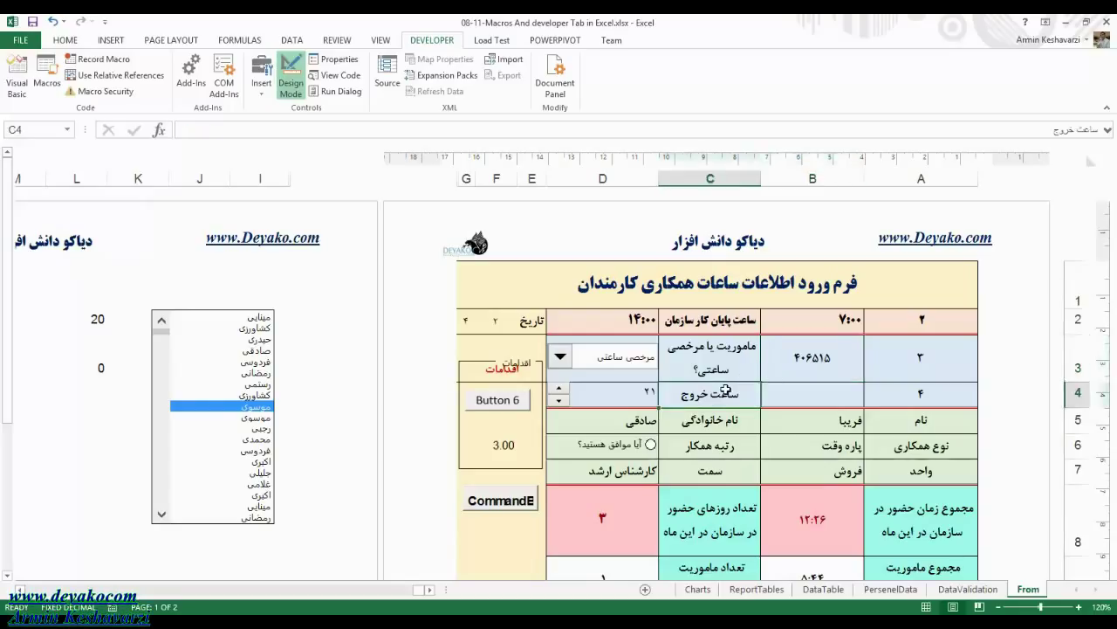
# Step: Save, move the VB project warning aside, and answer No to saving macro-free
pyautogui.click(32, 22)
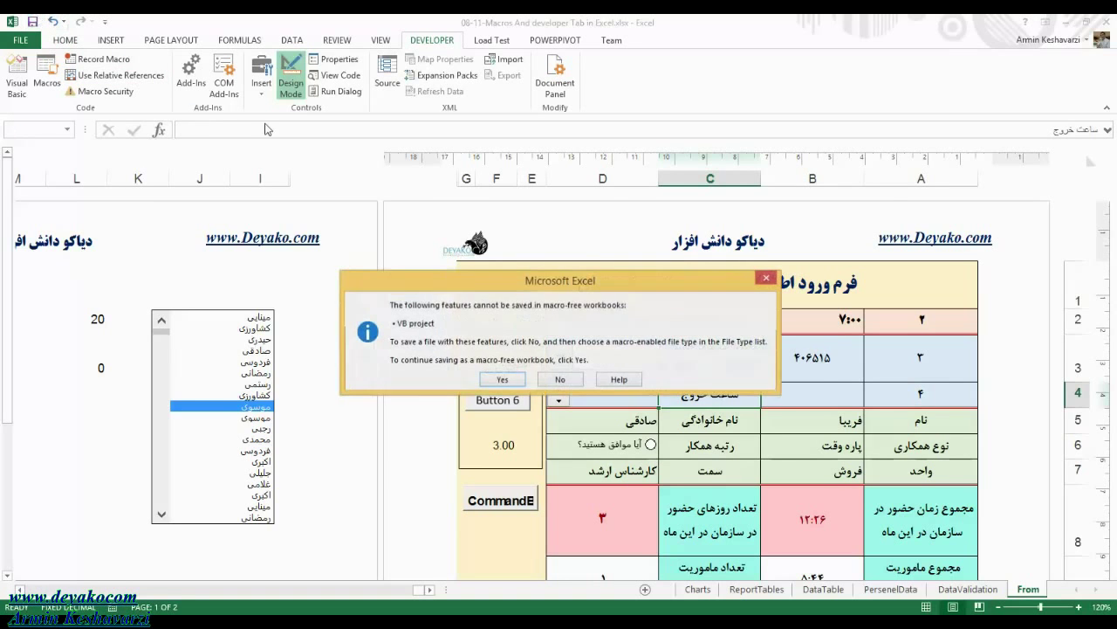
pyautogui.moveTo(611, 277); pyautogui.dragTo(703, 170)
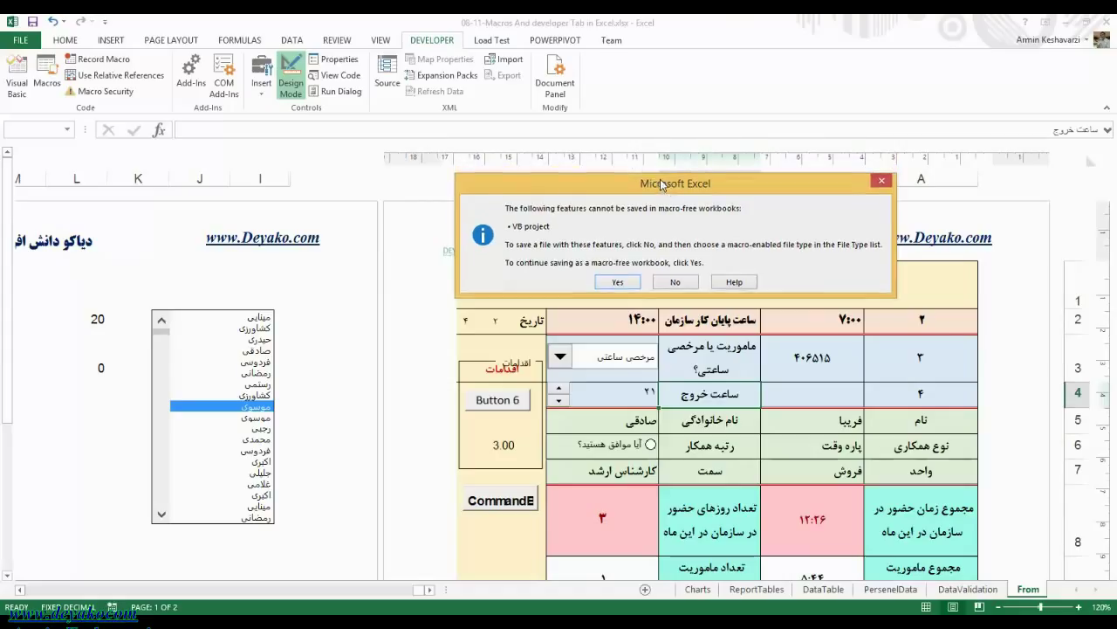
pyautogui.moveTo(664, 164); pyautogui.dragTo(651, 175)
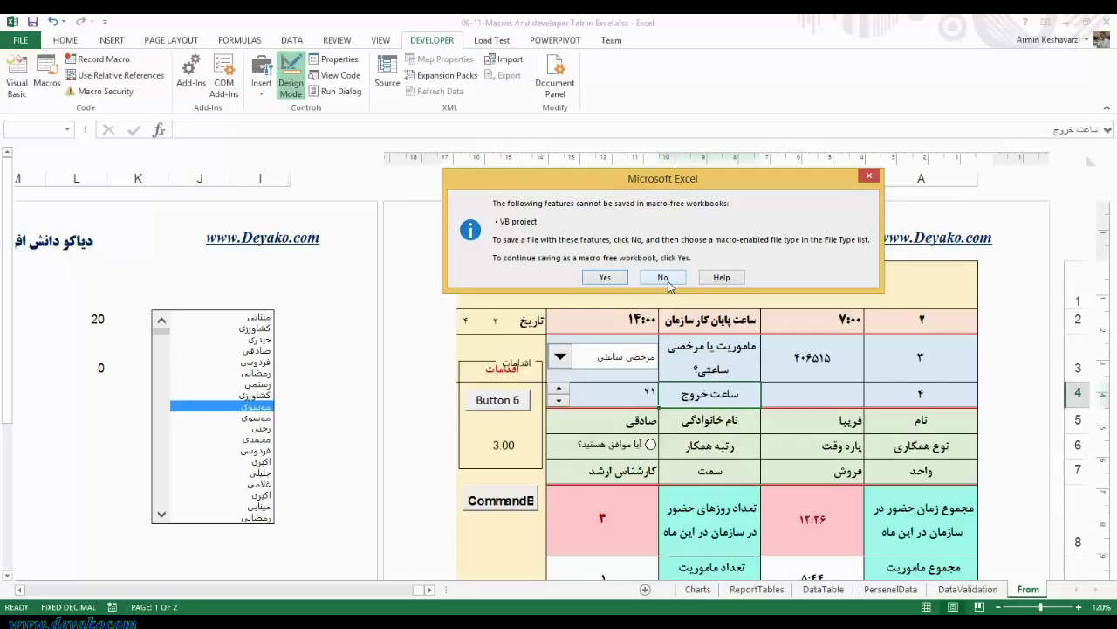
pyautogui.click(663, 278)
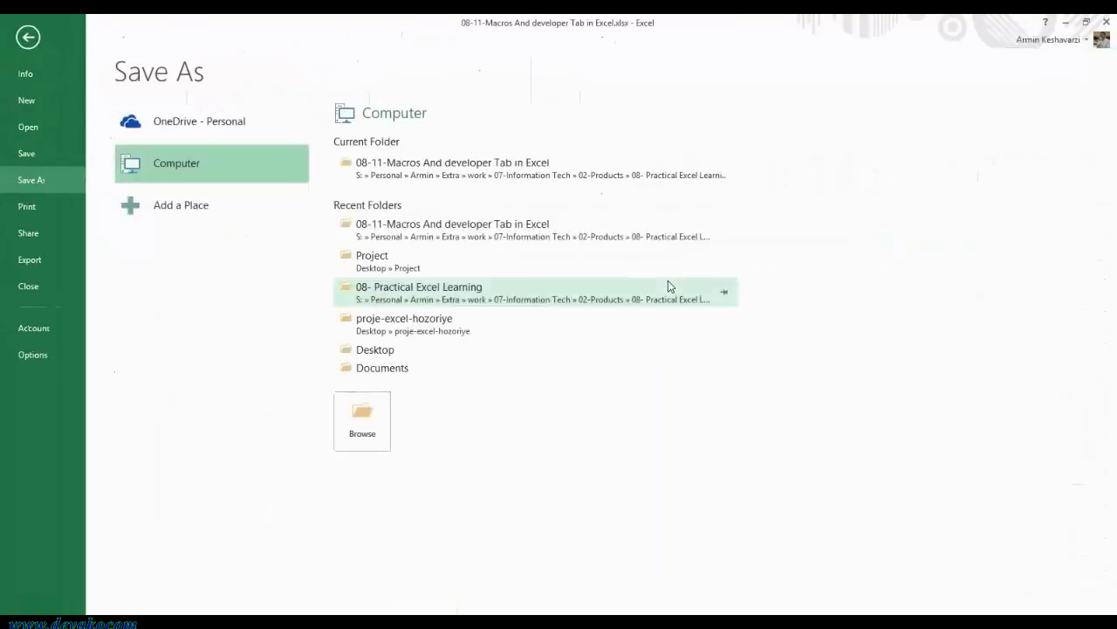
# Step: Save as Excel Macro-Enabled Workbook '08-11-Macros And developer Tab in Excel.xlsm', replacing the existing file
pyautogui.click(342, 175)
pyautogui.click(256, 273)
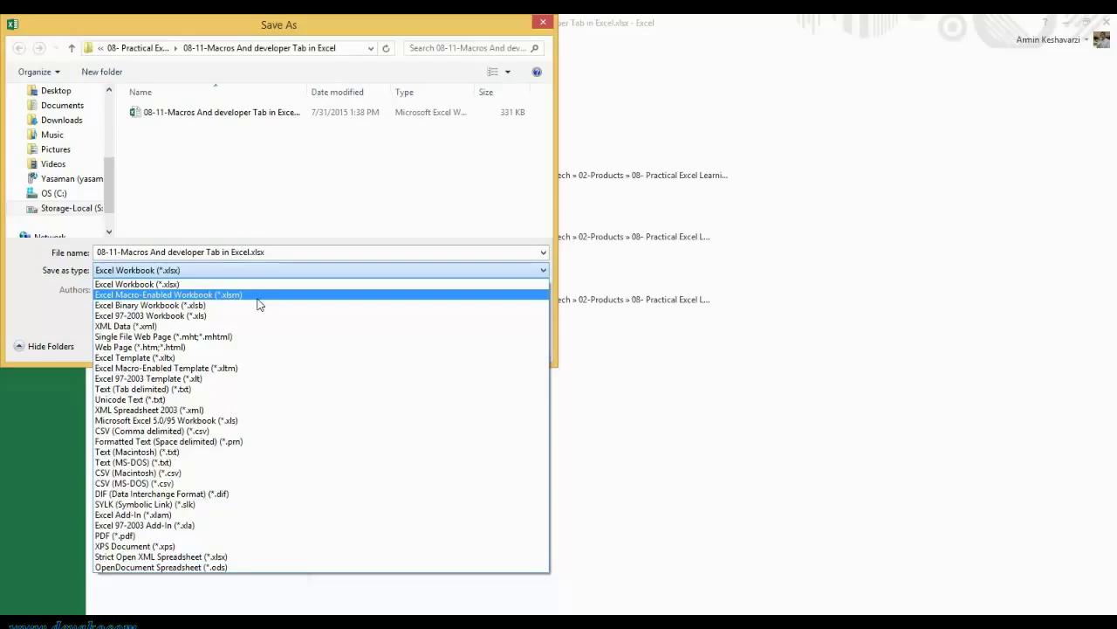
pyautogui.click(258, 304)
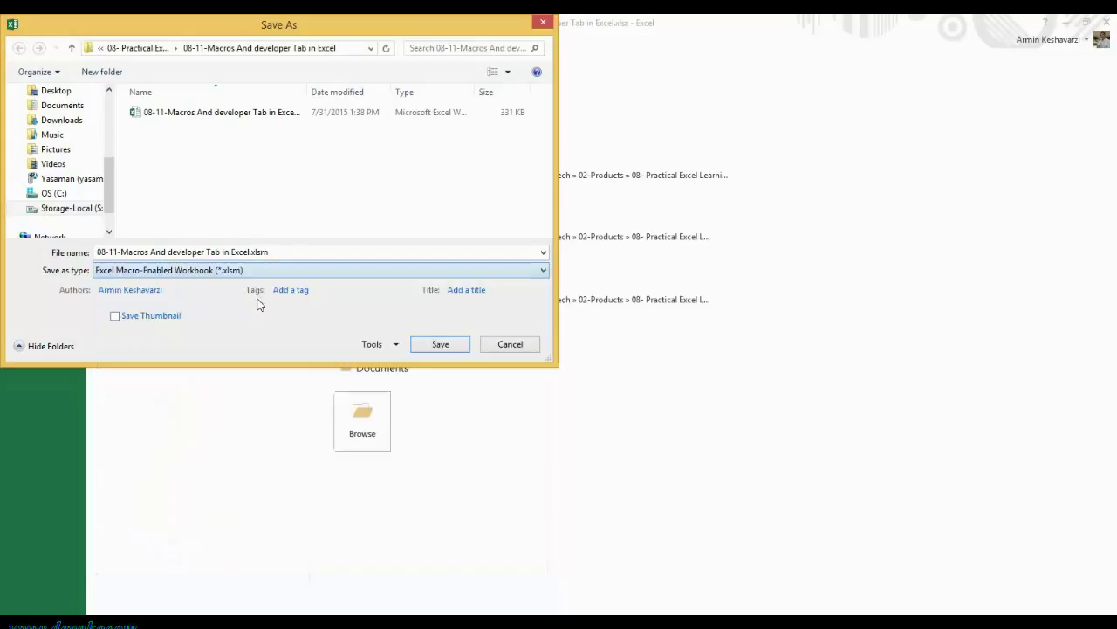
pyautogui.click(440, 343)
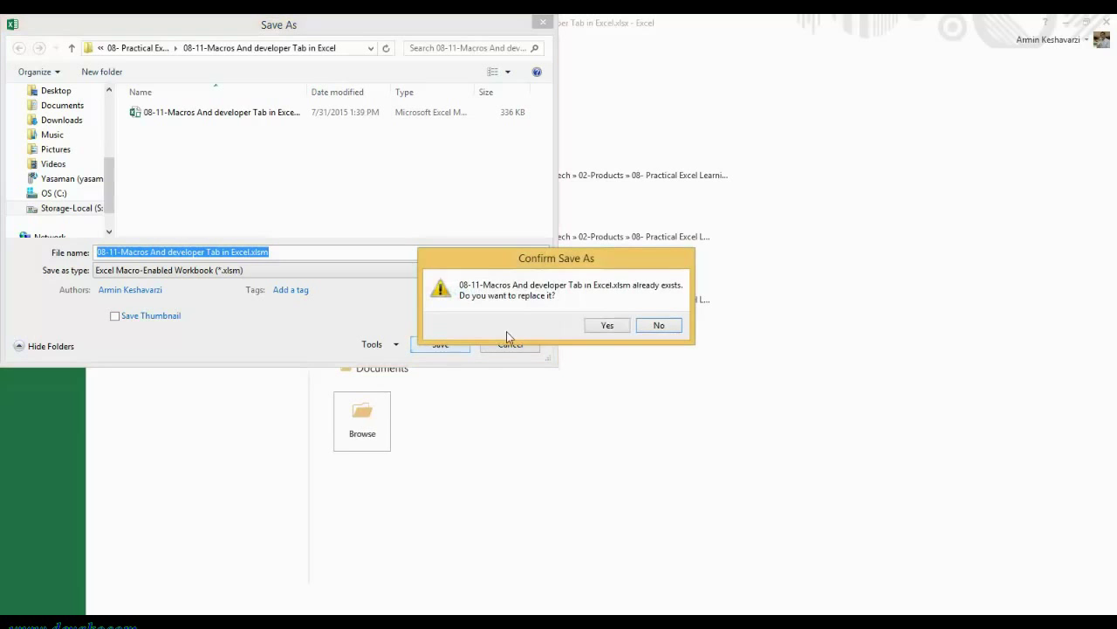
pyautogui.click(607, 325)
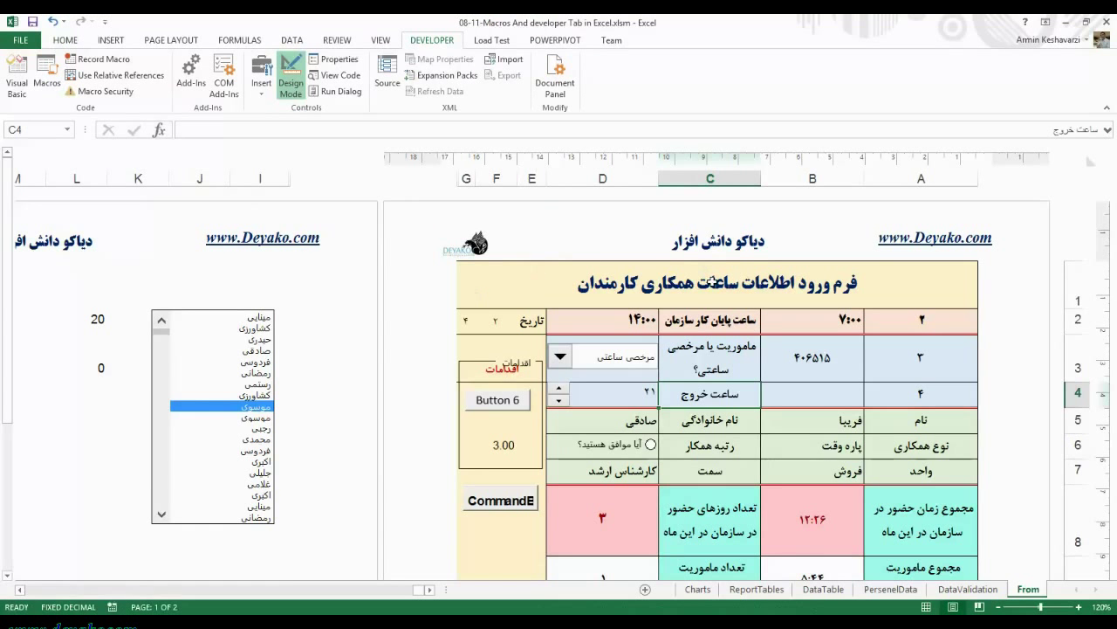
pyautogui.click(729, 319)
pyautogui.click(738, 377)
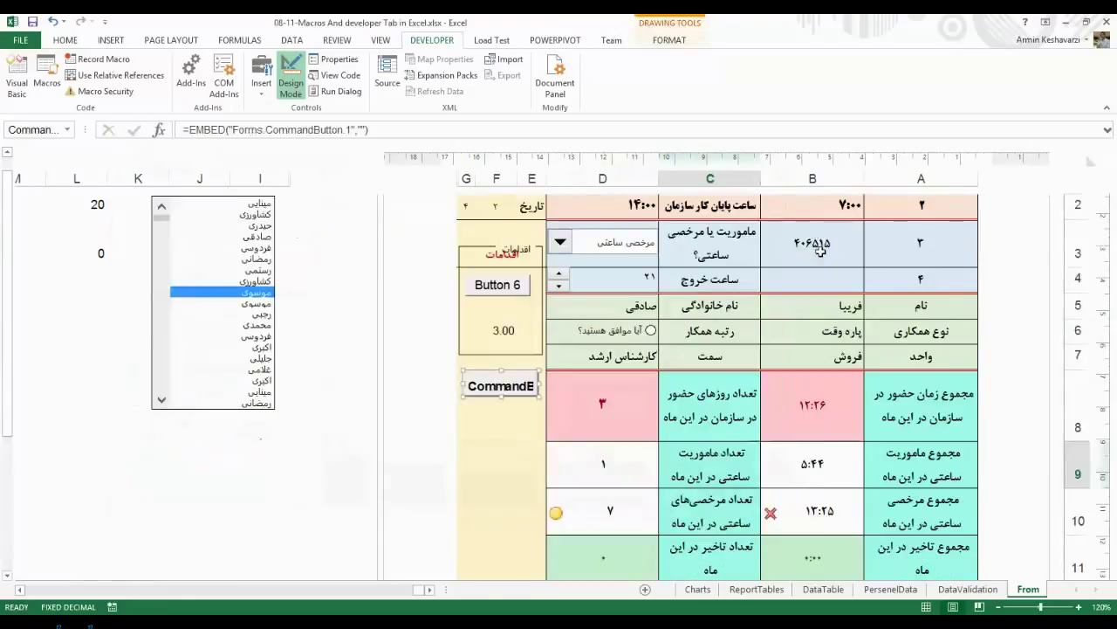
pyautogui.click(821, 255)
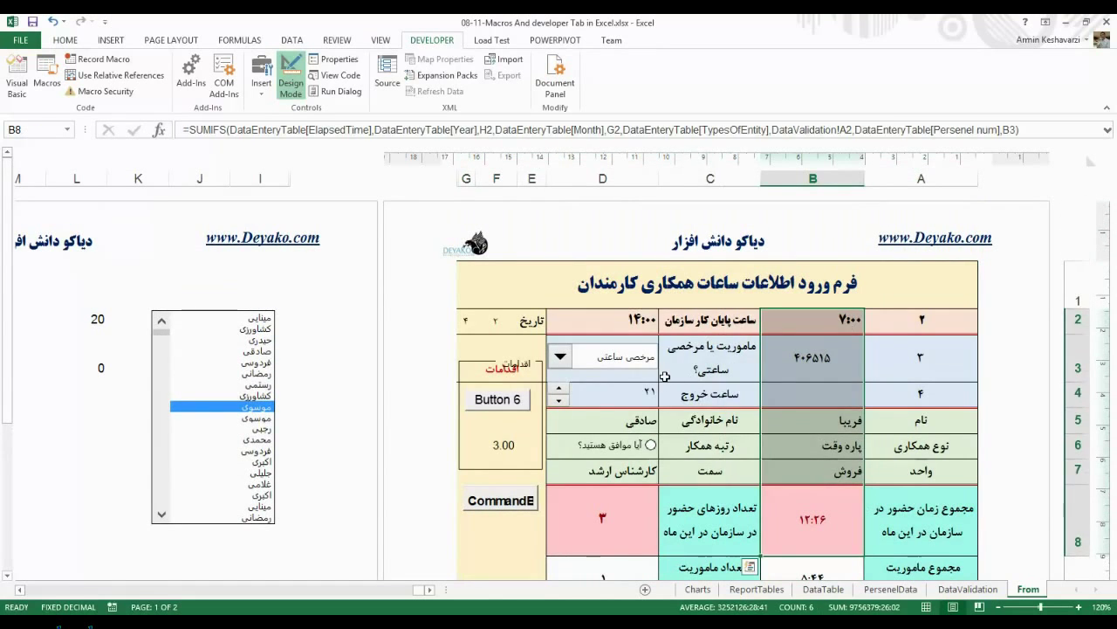
pyautogui.click(828, 358)
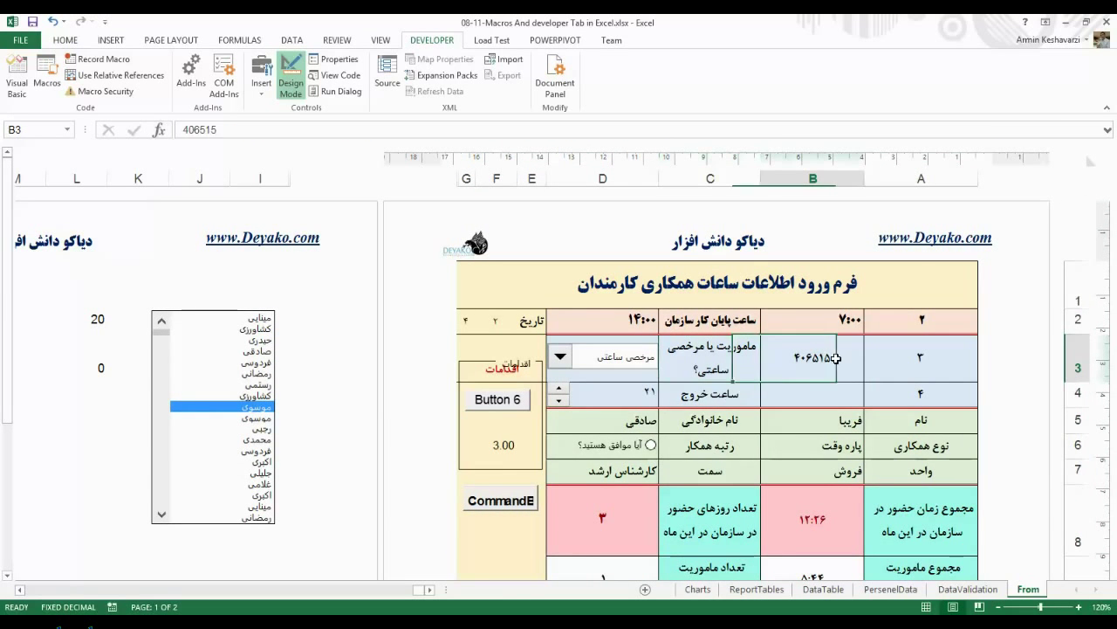
pyautogui.rightClick(491, 370)
pyautogui.press('Escape')
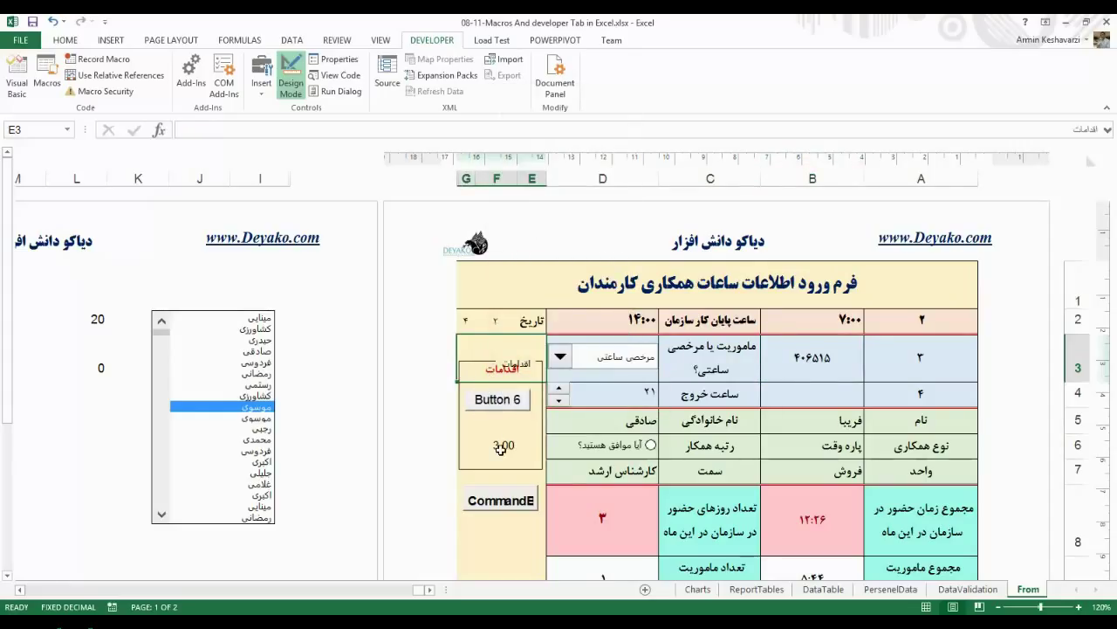
pyautogui.click(504, 451)
pyautogui.click(515, 467)
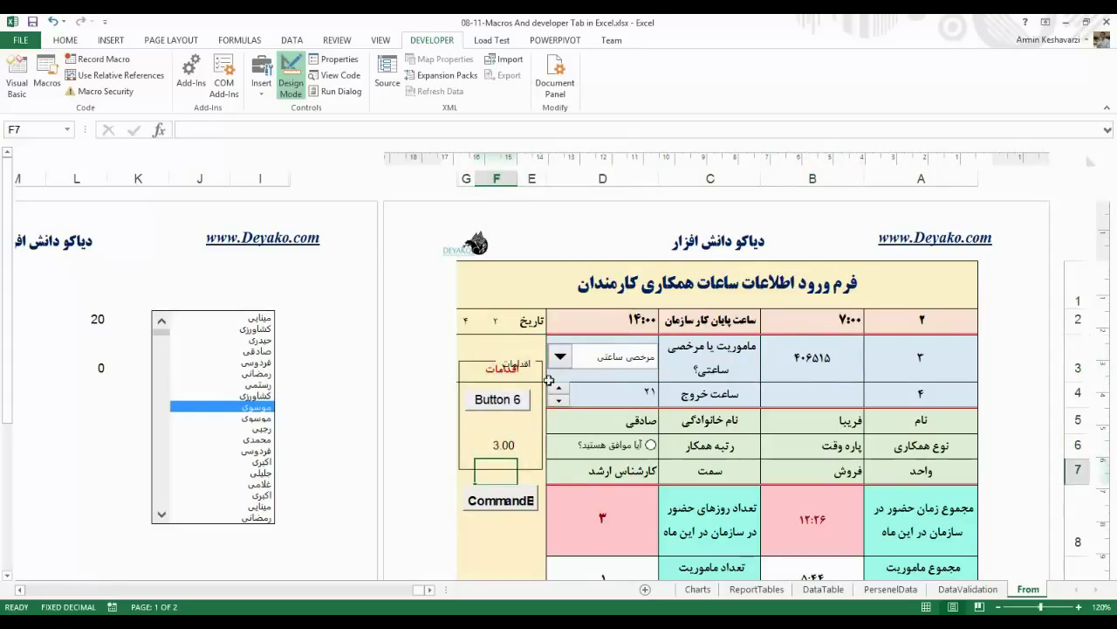
pyautogui.click(517, 363)
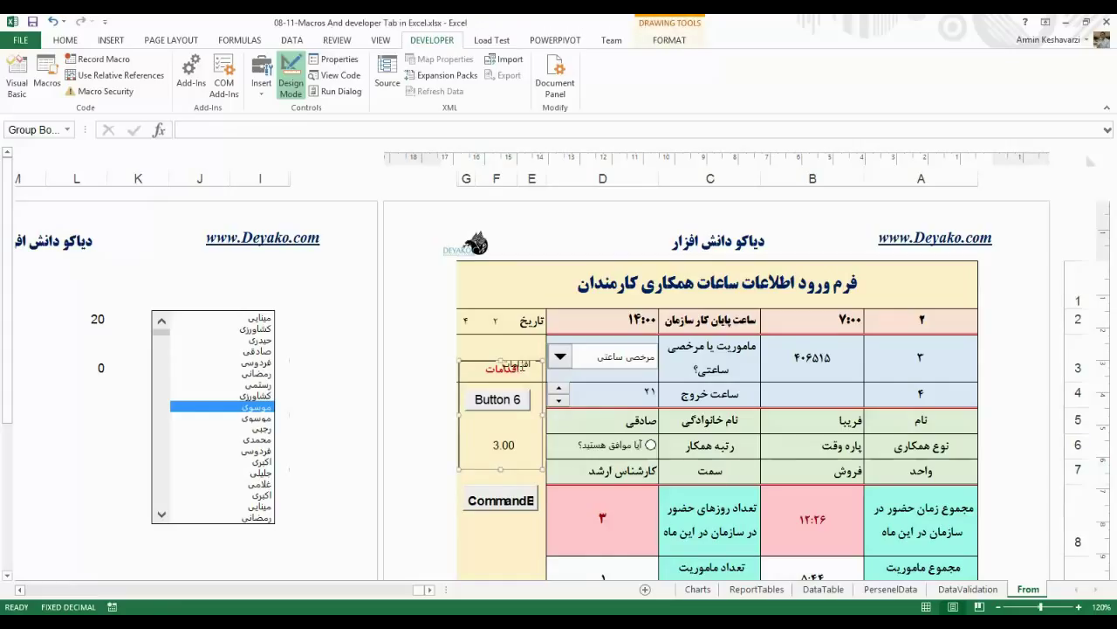
pyautogui.click(731, 369)
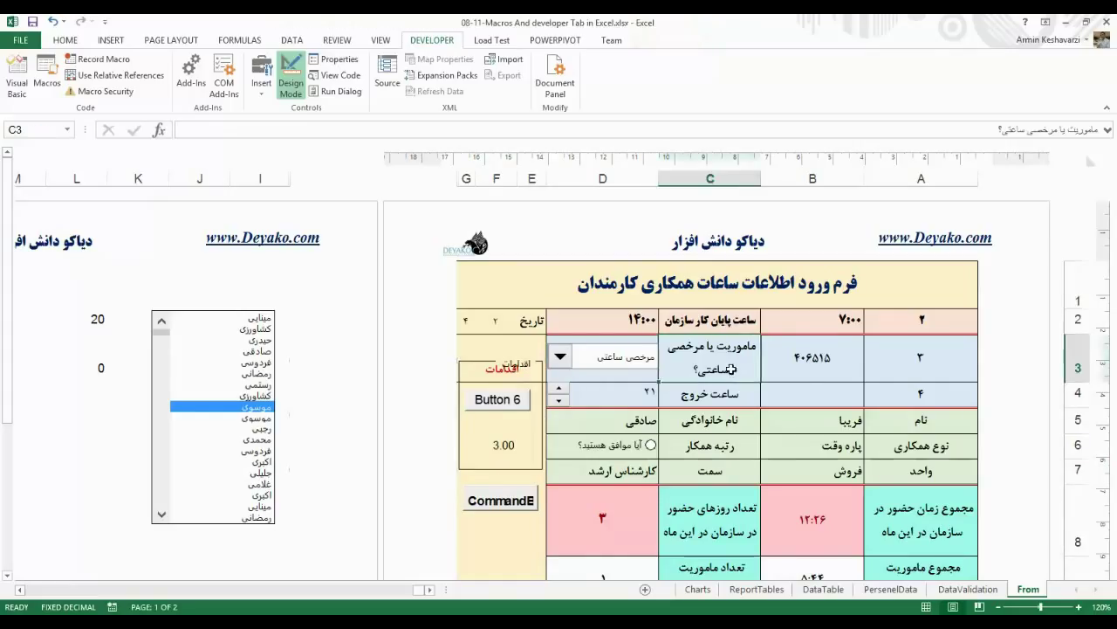
pyautogui.click(820, 398)
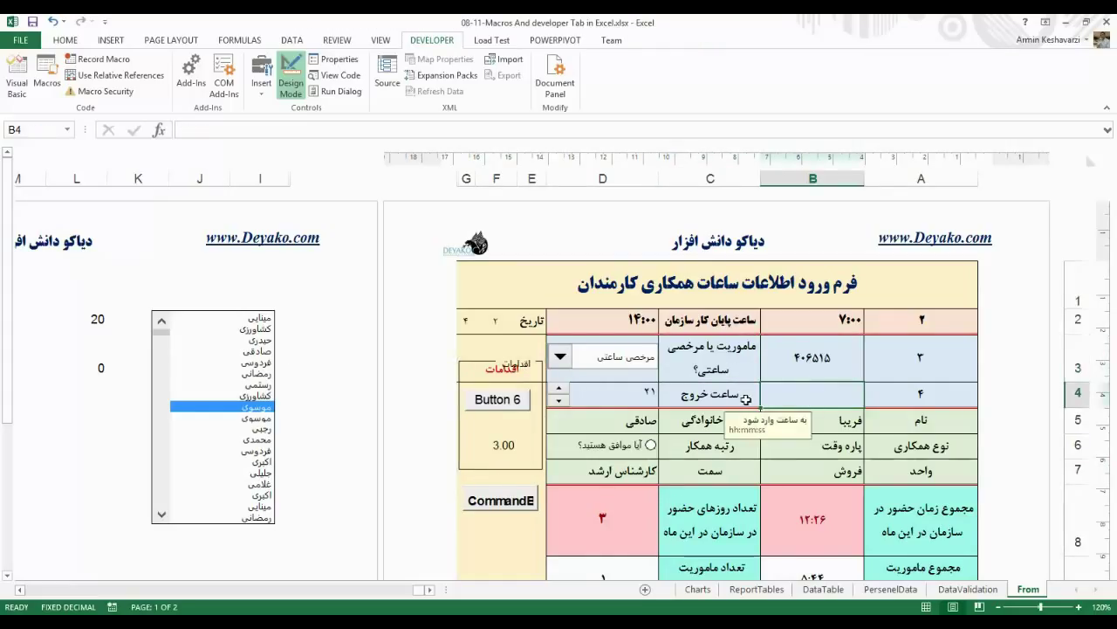